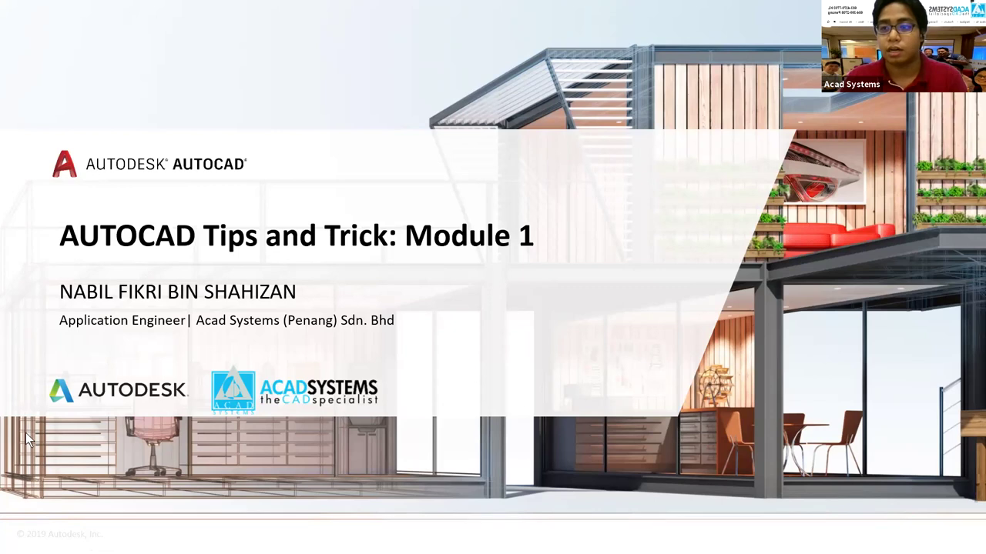
- Switch from the PowerPoint title slide to the acadsystems.com website in Chrome
key(alt+Tab)
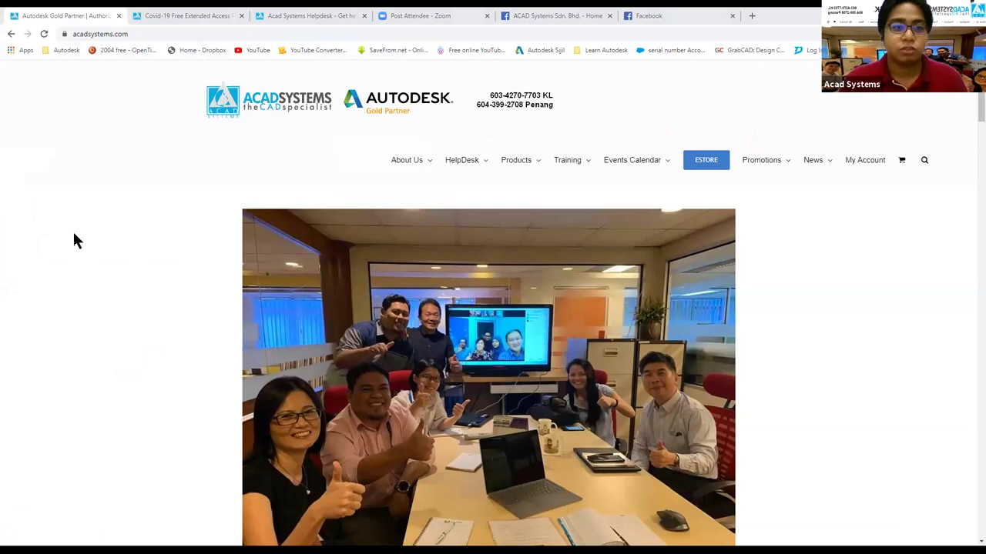
- Scroll through the Acad Systems home page, then jump back to its top
click(182, 33)
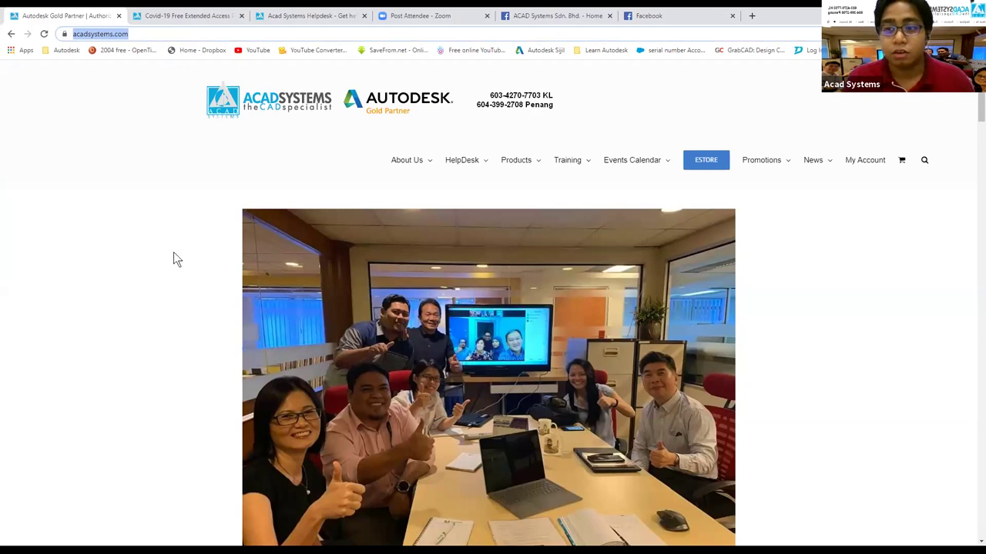
scroll(181, 250, down, 1)
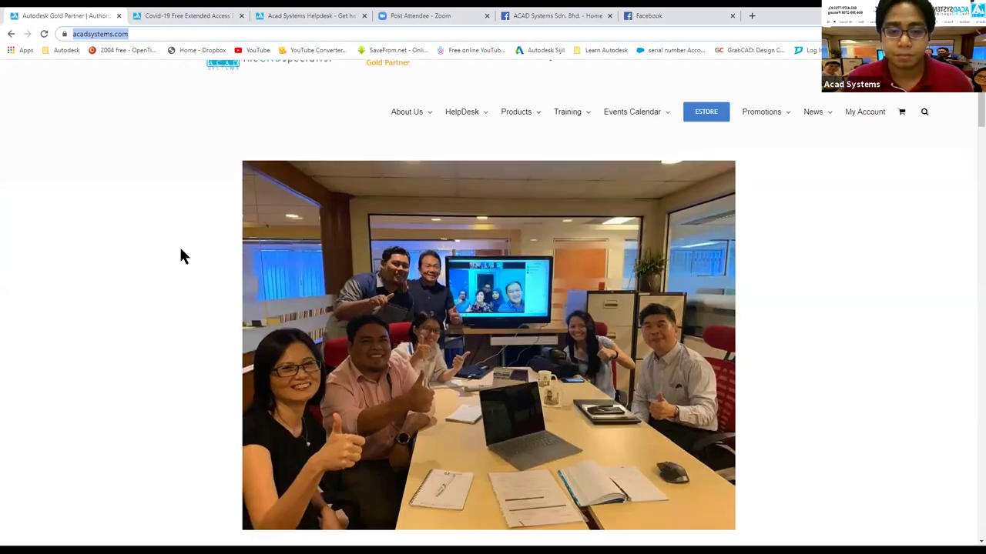
scroll(182, 254, down, 2)
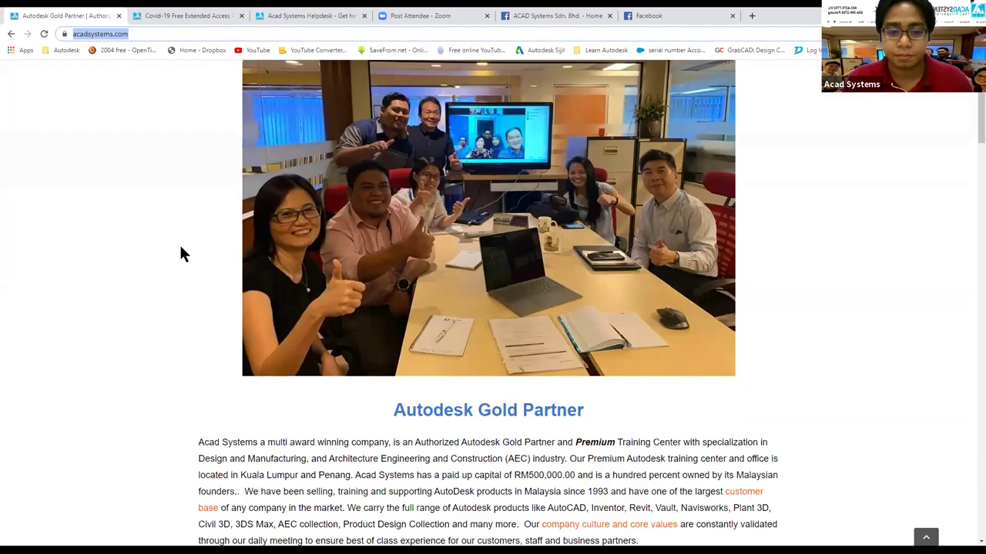
scroll(182, 253, down, 3)
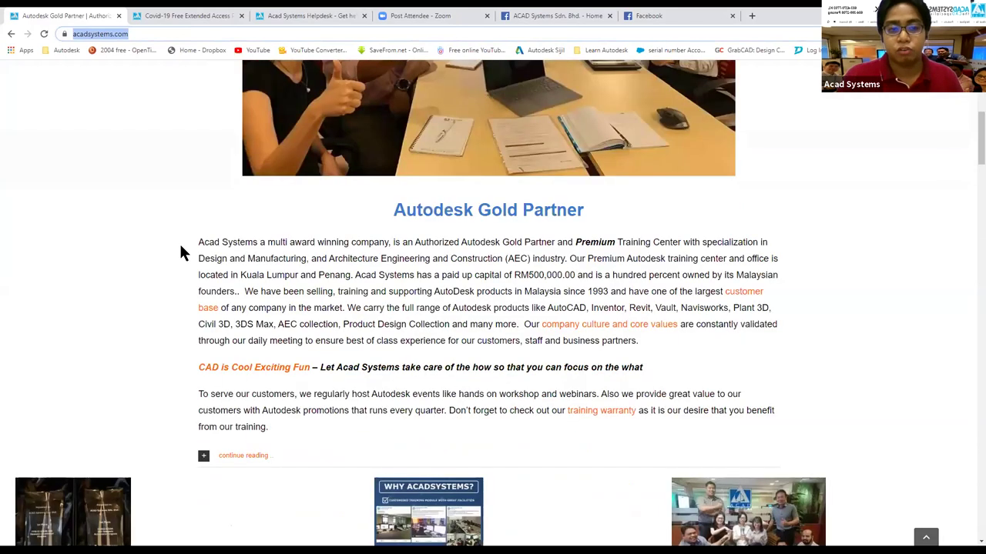
scroll(182, 251, down, 1)
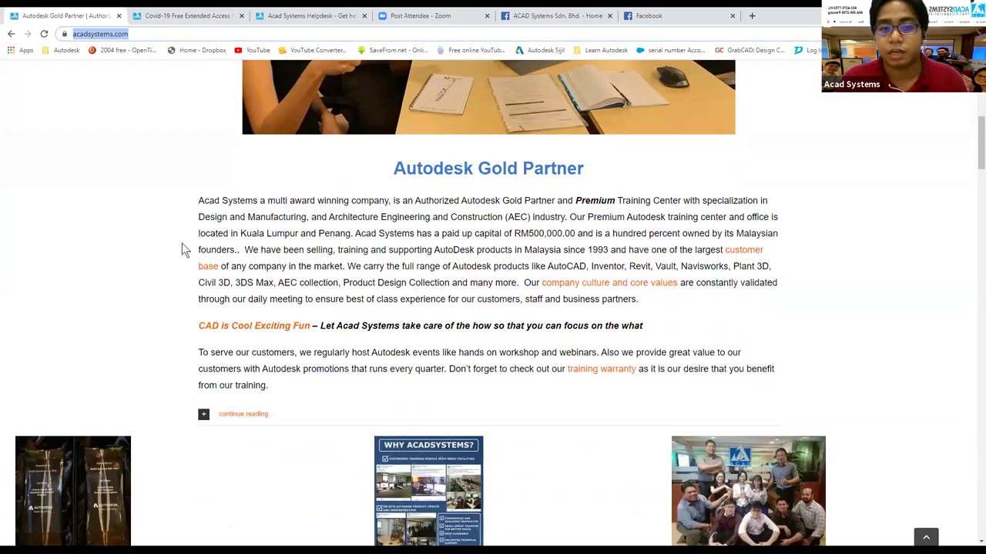
scroll(182, 248, down, 5)
scroll(179, 246, down, 3)
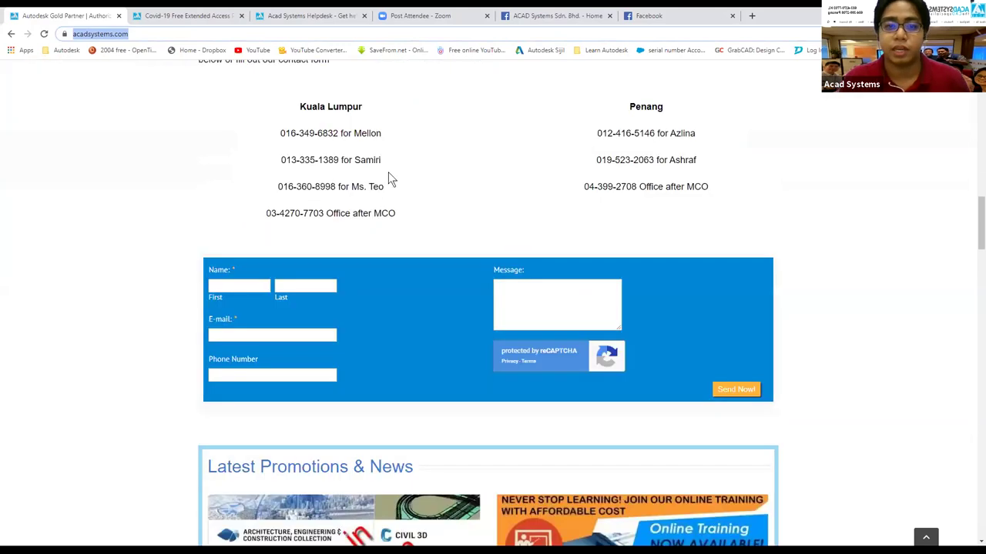
scroll(389, 179, down, 3)
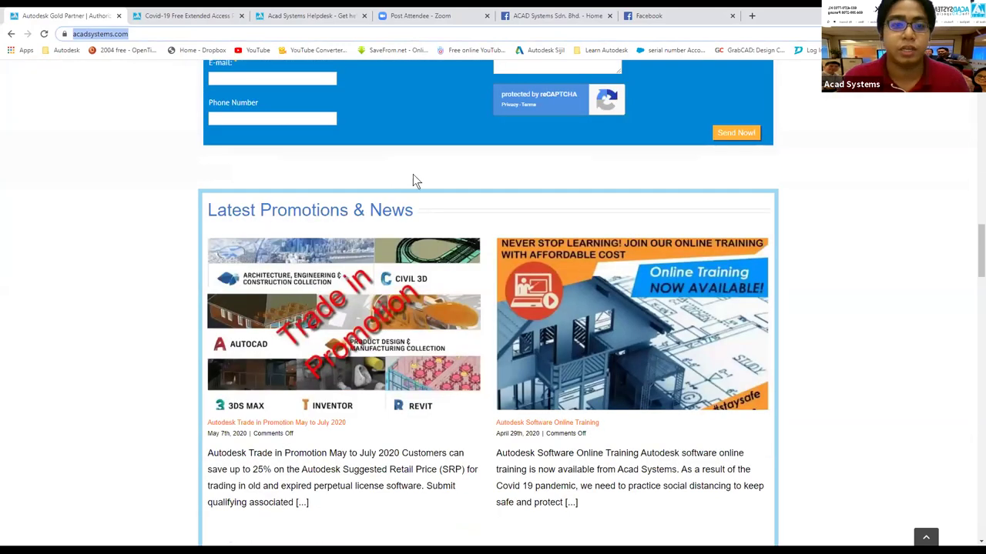
scroll(413, 175, down, 1)
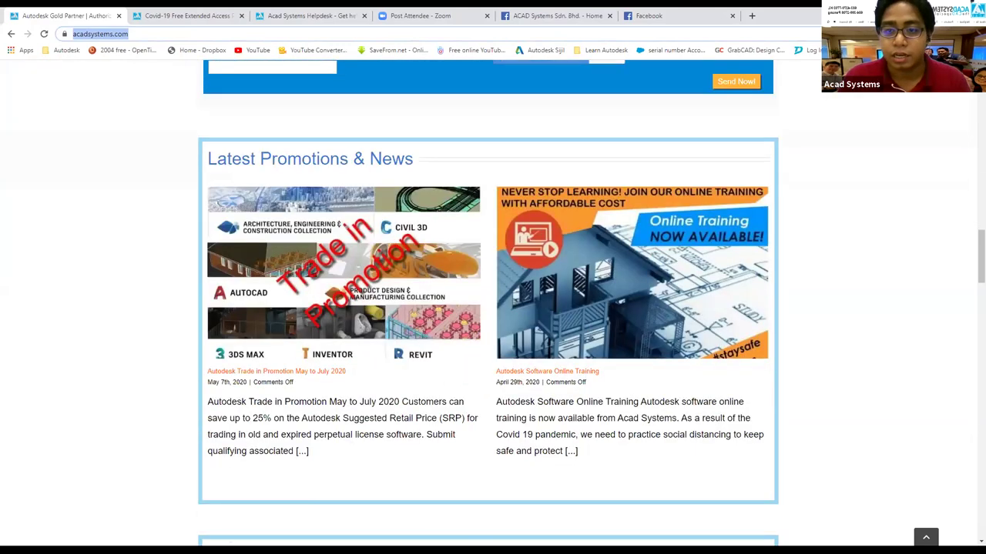
key(Return)
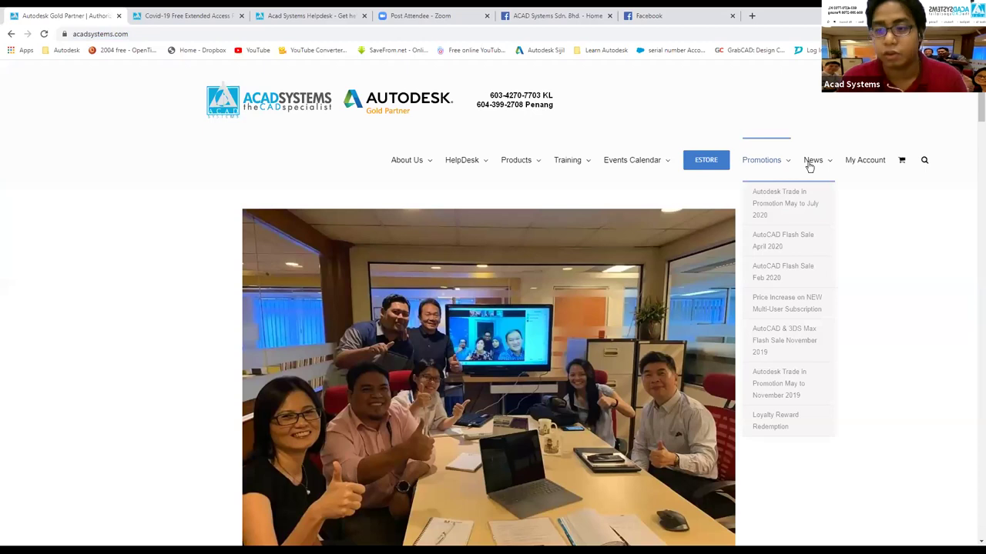
mouse_move(813, 161)
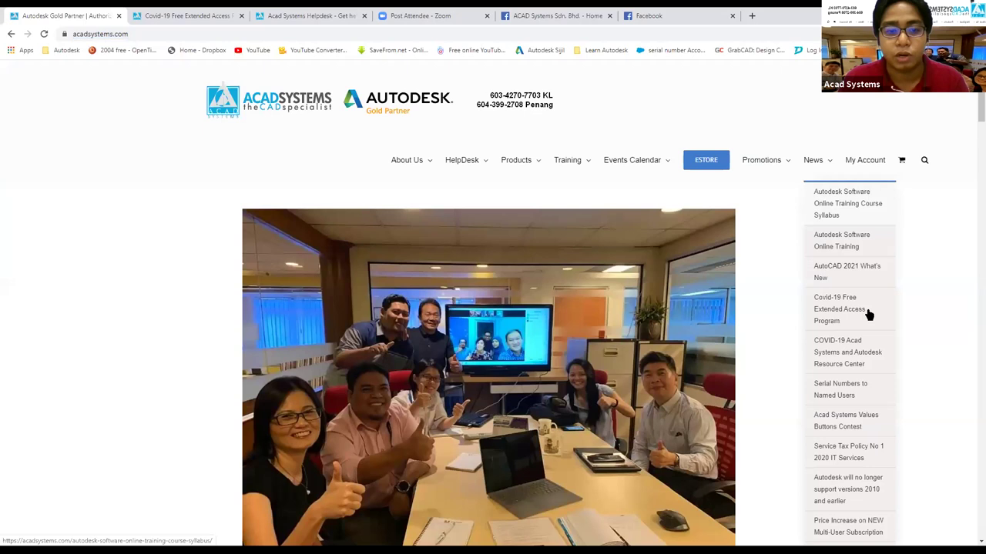
- Read the Covid-19 Free Extended Access Program news page, then go back to the home page tab
click(868, 314)
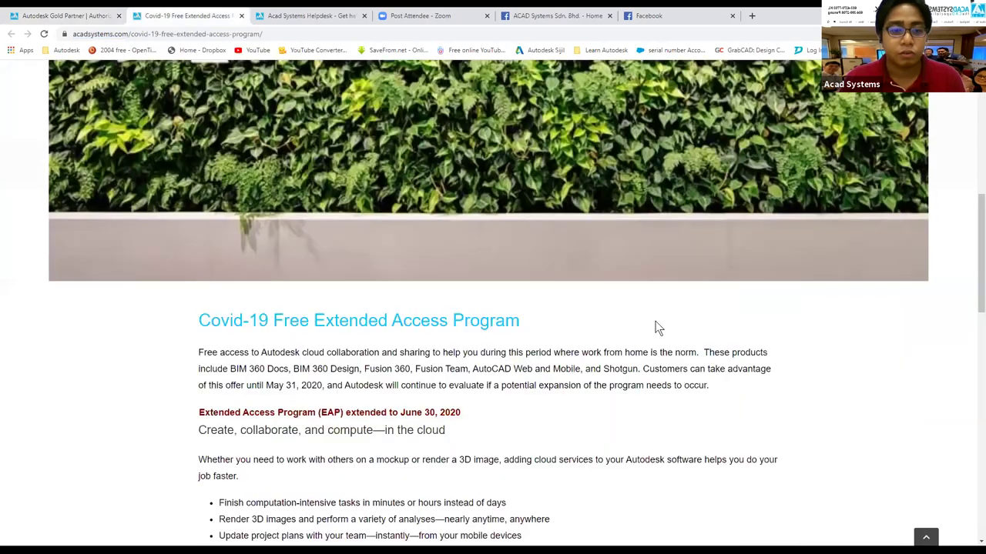
scroll(657, 327, down, 2)
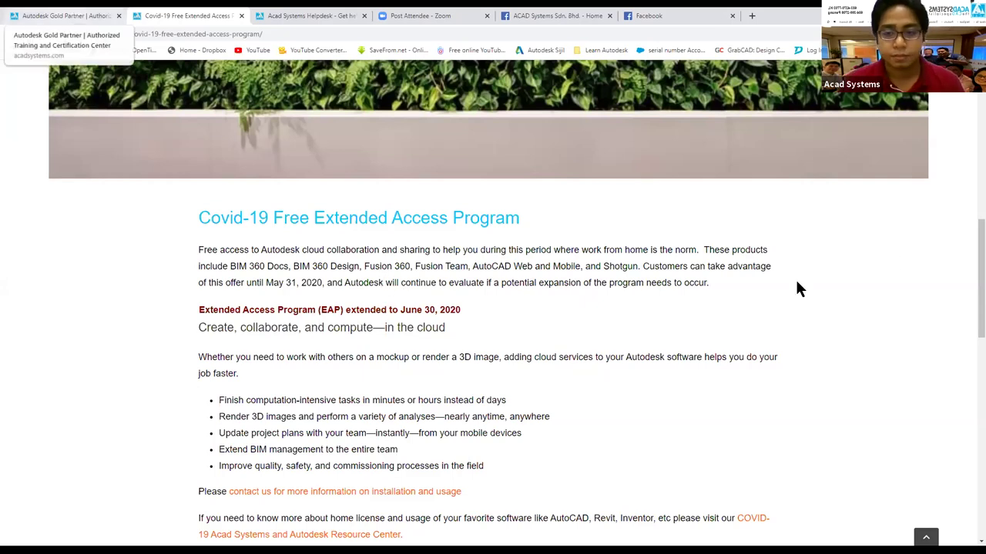
key(ctrl+1)
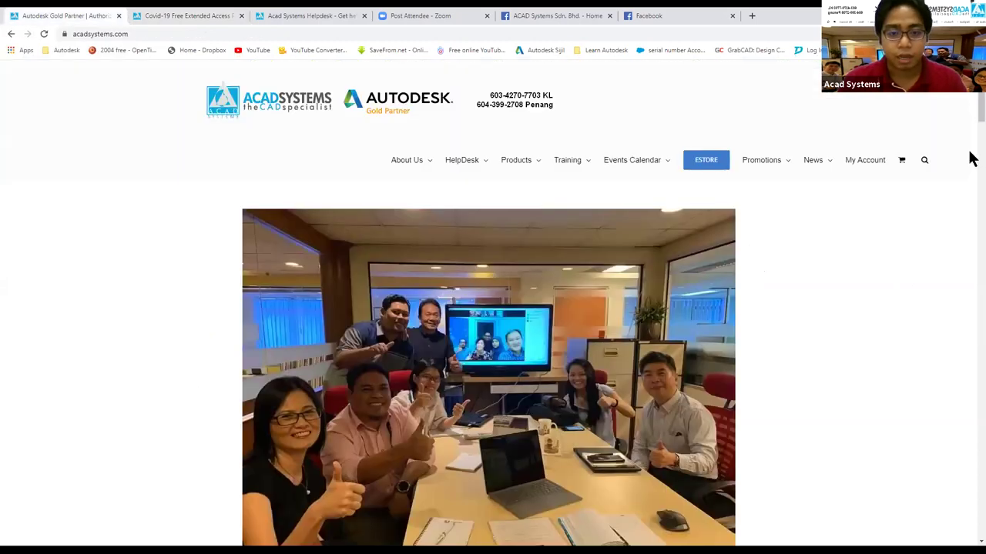
- Scroll down to Latest Workshops, Webinars, then advance to the CHSPACE tip slide
scroll(971, 243, down, 5)
scroll(970, 254, down, 10)
scroll(974, 262, down, 2)
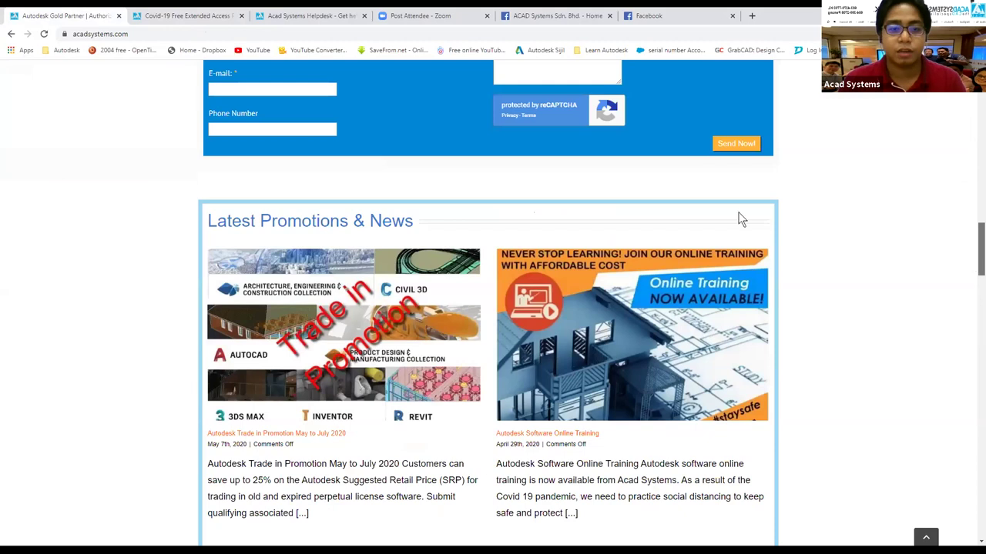
scroll(822, 216, down, 1)
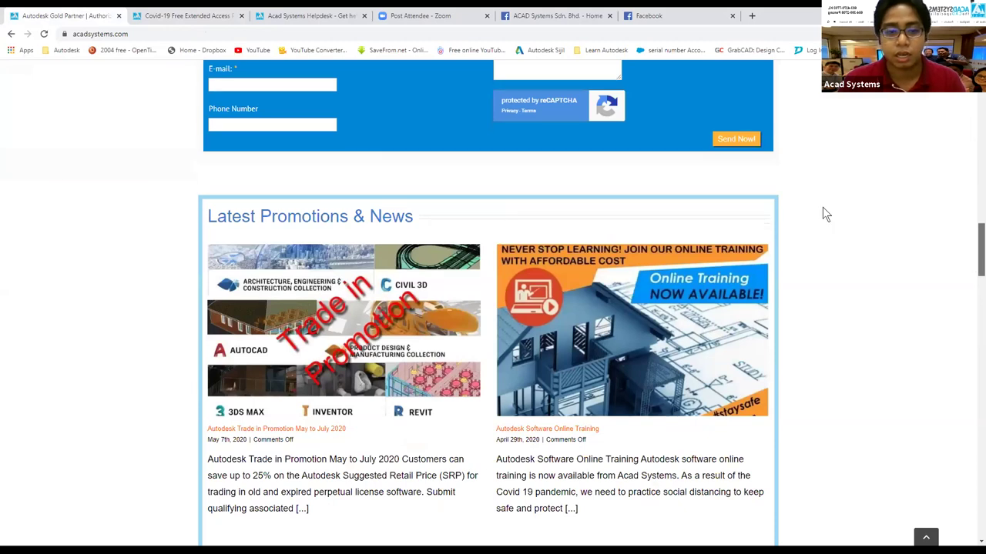
scroll(357, 108, down, 1)
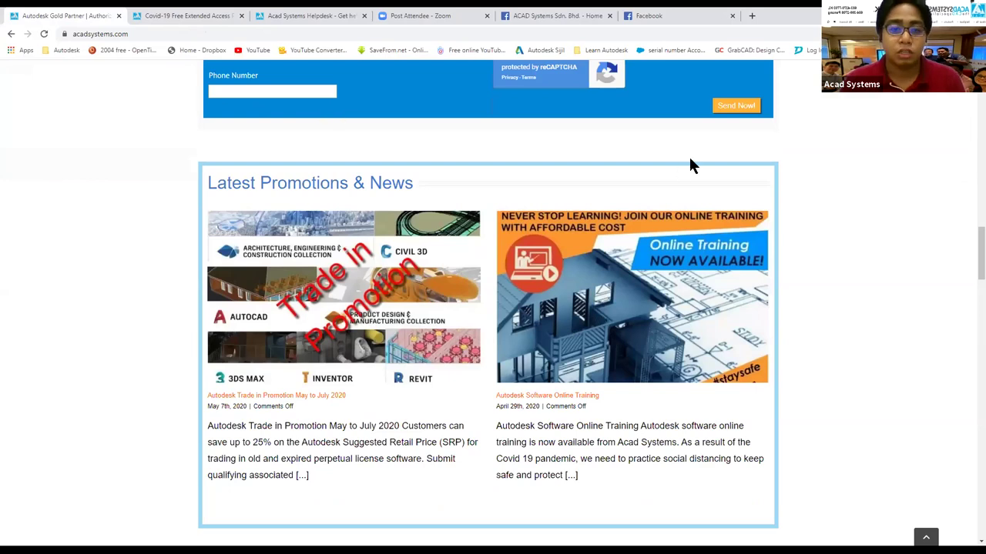
scroll(787, 102, down, 6)
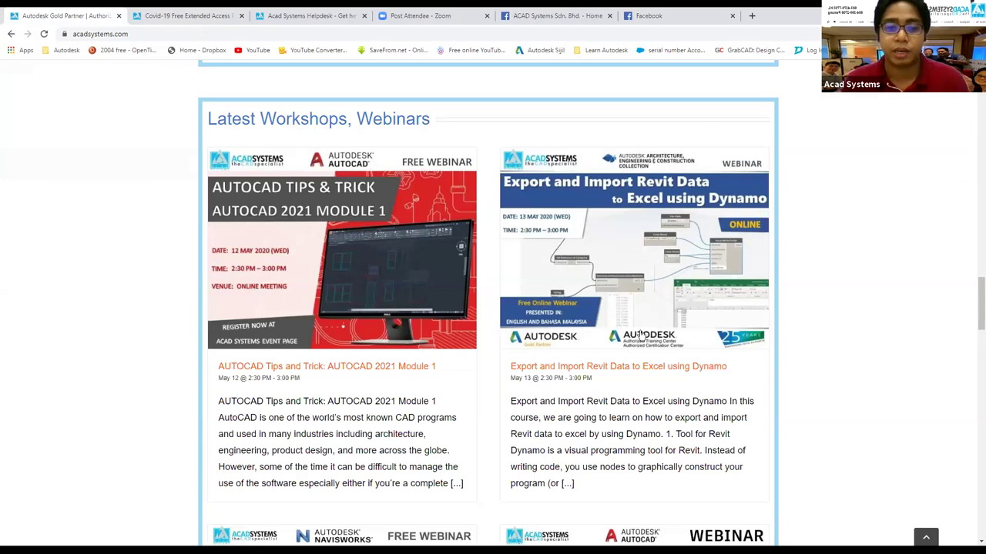
scroll(639, 335, down, 1)
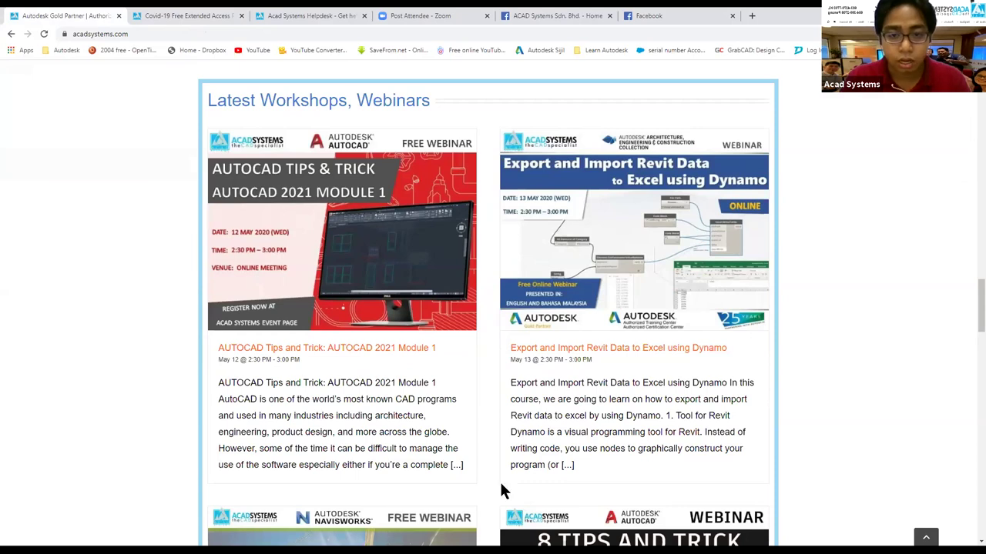
scroll(499, 480, down, 3)
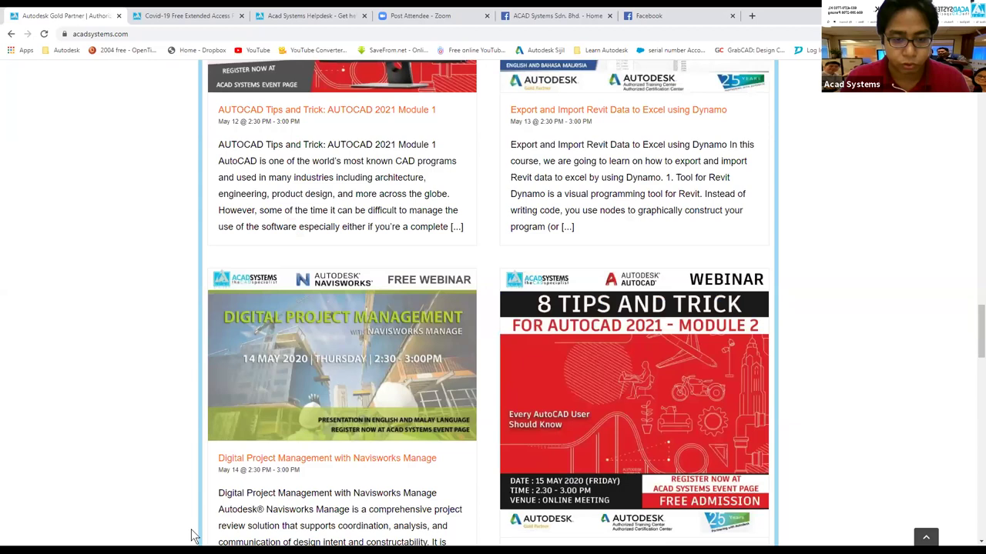
scroll(248, 541, down, 3)
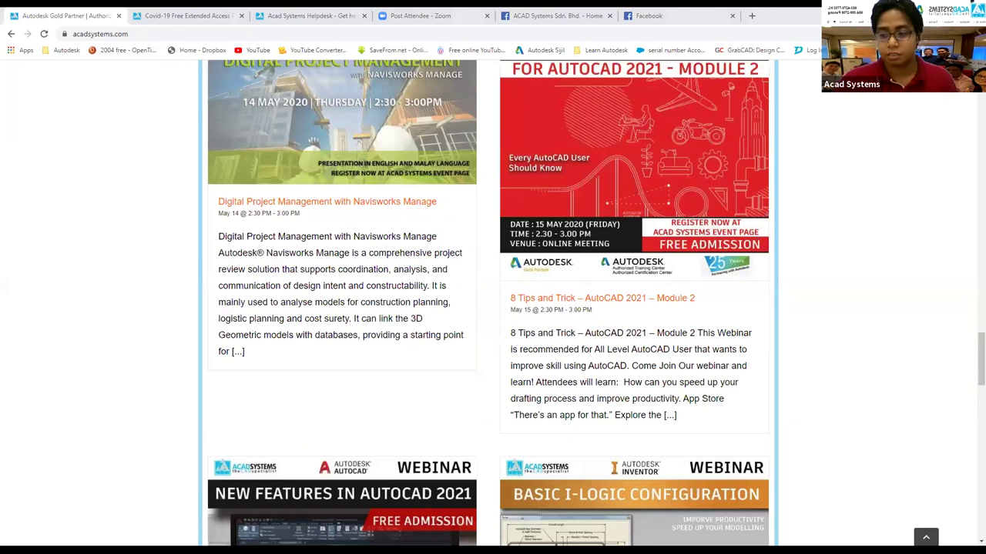
key(Right)
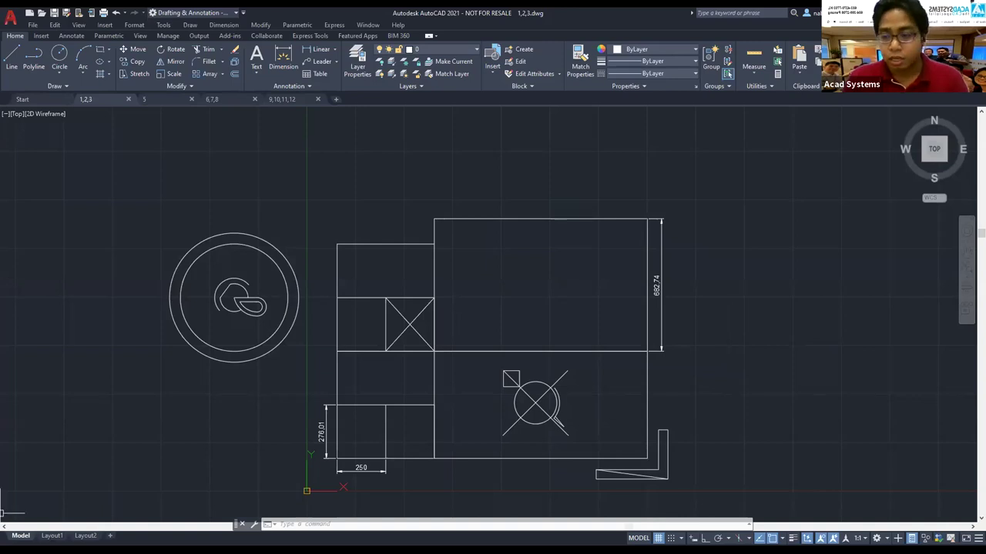
- Switch the 1,2,3.dwg drawing to the Layout1 paper sheet
click(51, 535)
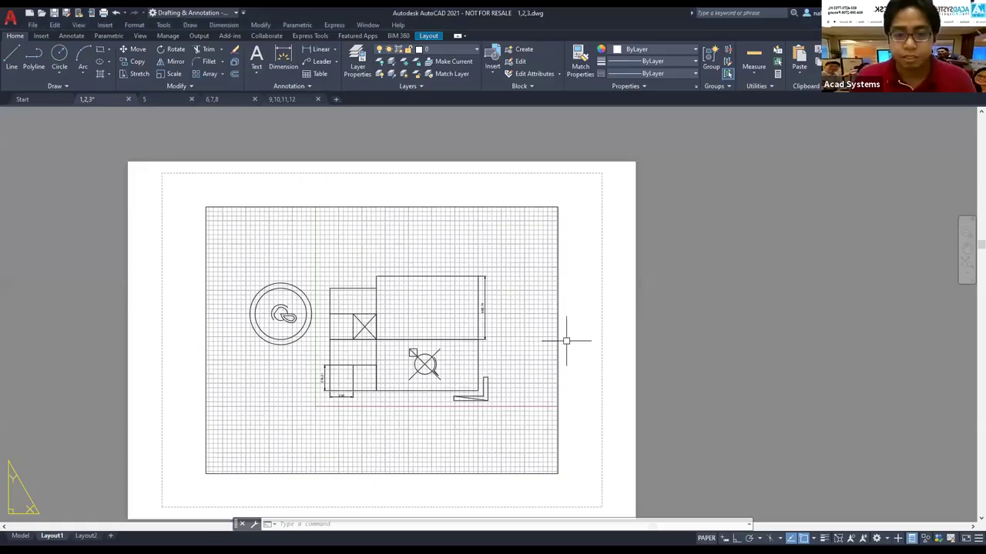
- Activate the Layout1 viewport, zoom in and out, then return to paper space
click(592, 343)
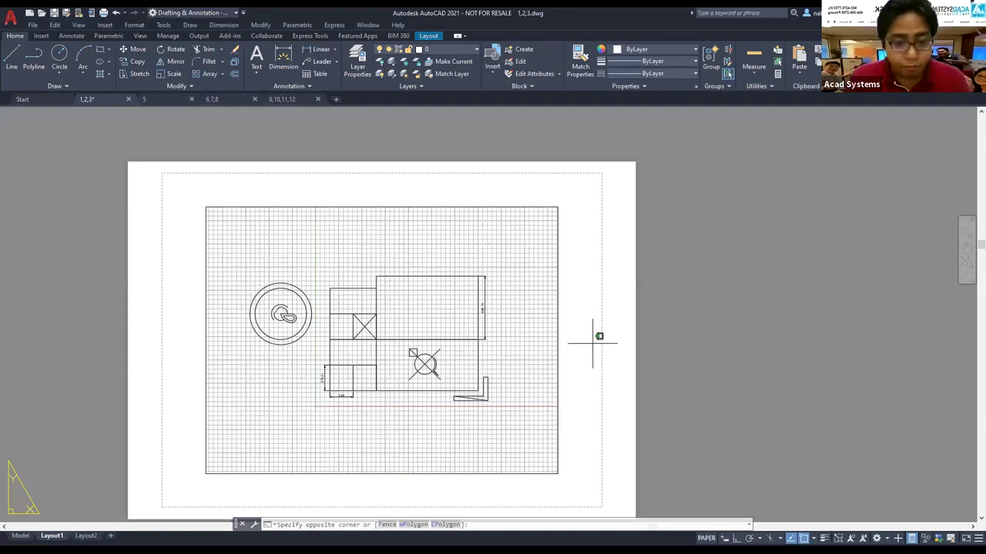
scroll(537, 372, up, 2)
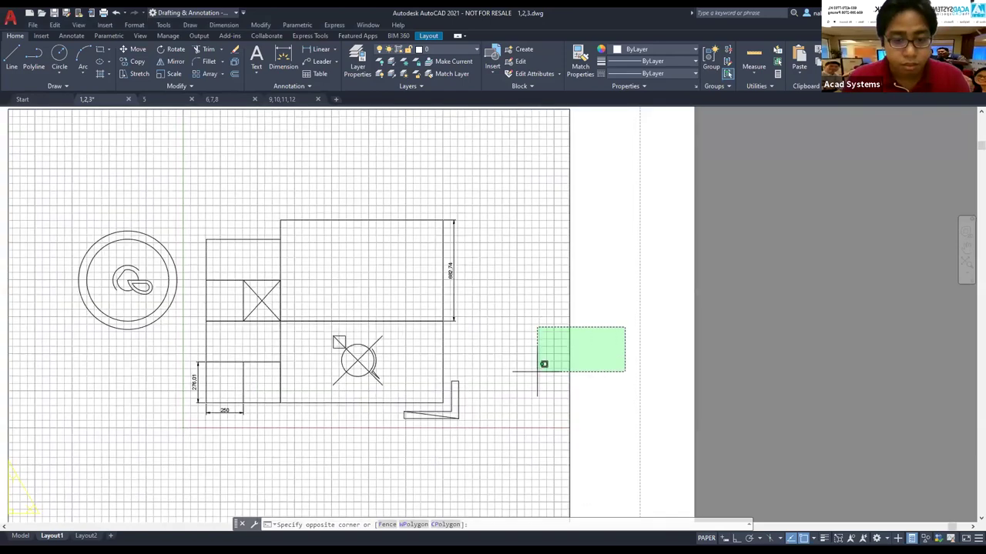
scroll(537, 372, down, 2)
key(Escape)
key(Escape)
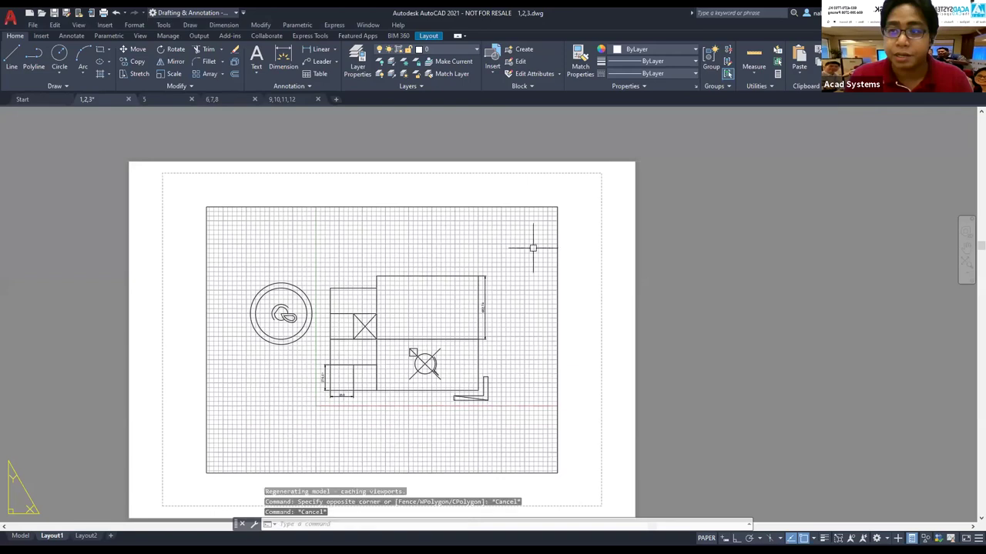
double_click(439, 245)
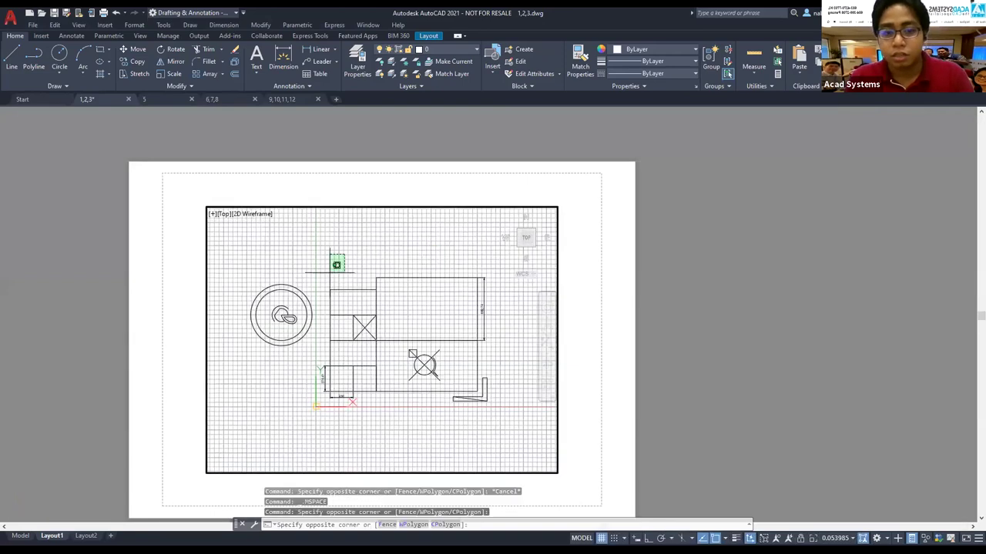
scroll(331, 264, up, 2)
scroll(329, 264, down, 2)
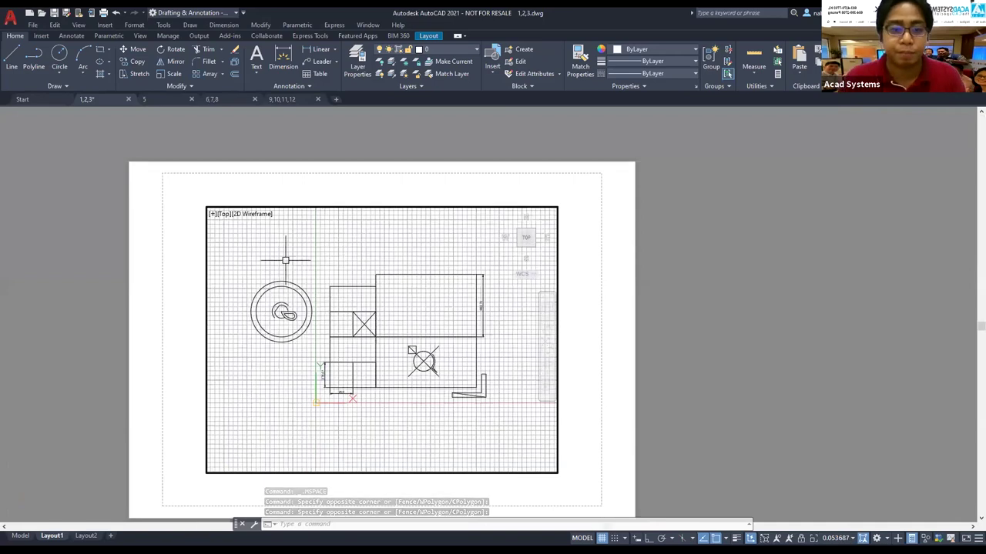
double_click(171, 220)
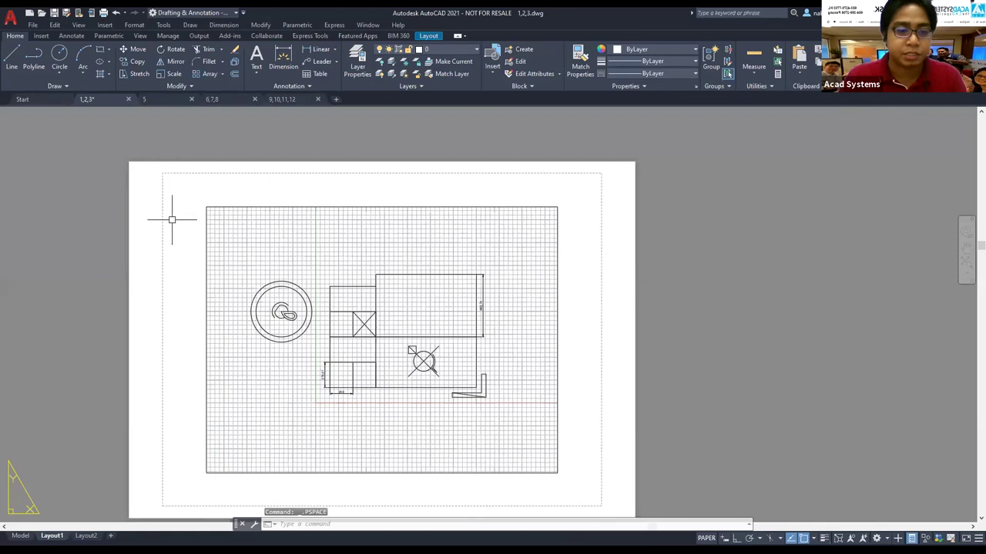
- Reactivate the viewport and select the circle and its inner symbol, cancelling any stretch
mouse_move(297, 264)
mouse_down()
mouse_move(289, 208)
mouse_move(278, 241)
mouse_up()
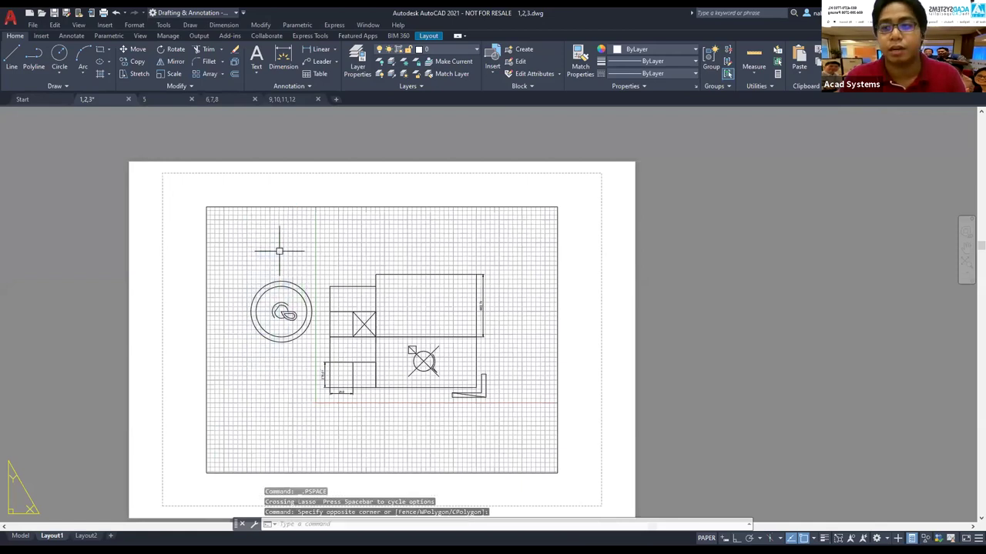
double_click(416, 238)
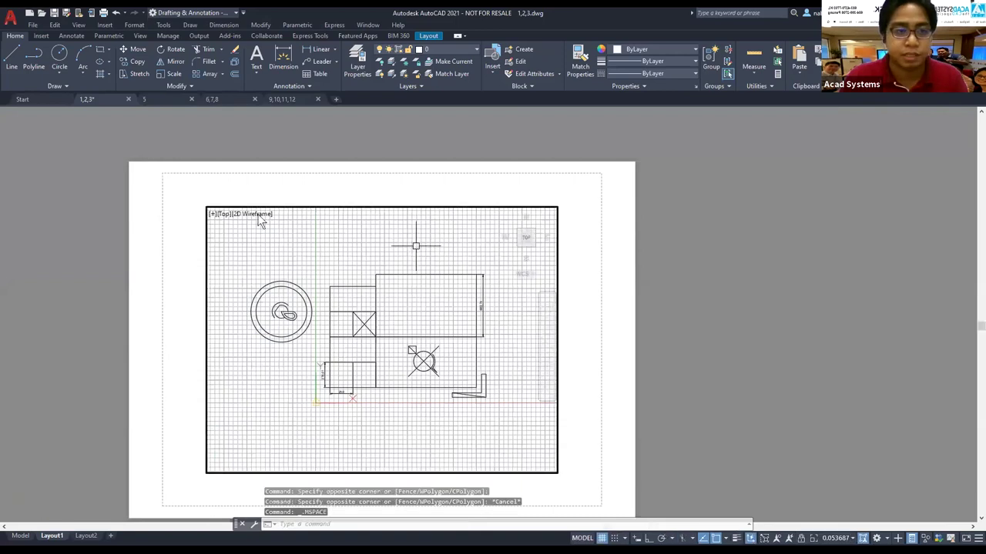
click(296, 284)
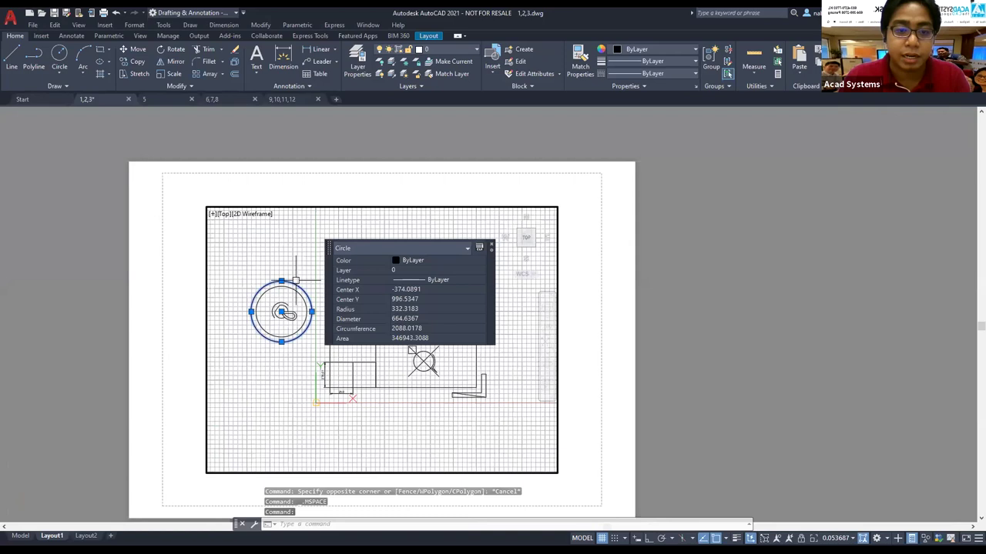
key(Escape)
click(283, 312)
click(283, 311)
key(Escape)
key(Escape)
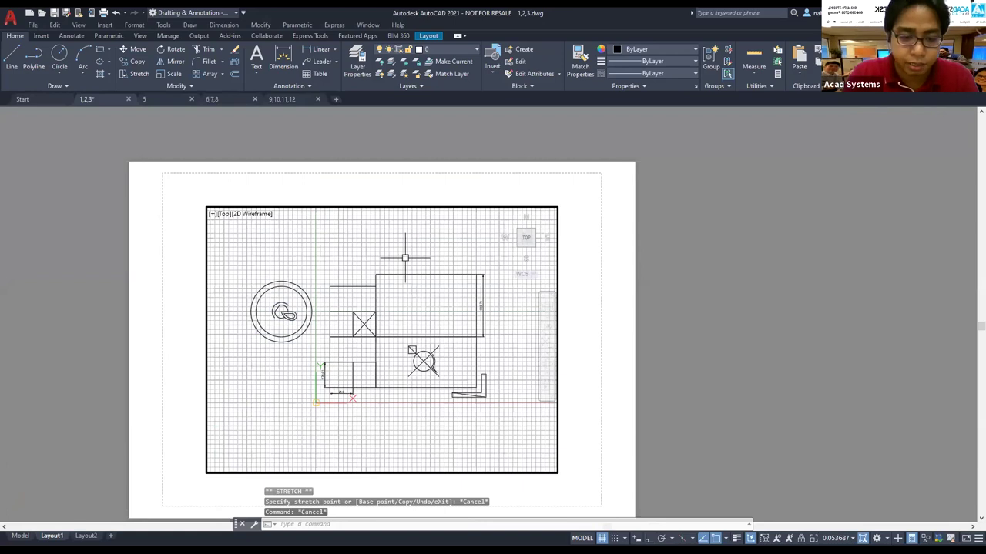
- Run CHSPACE to move the small ring and crossed-circle symbols into paper space
text(chspace)
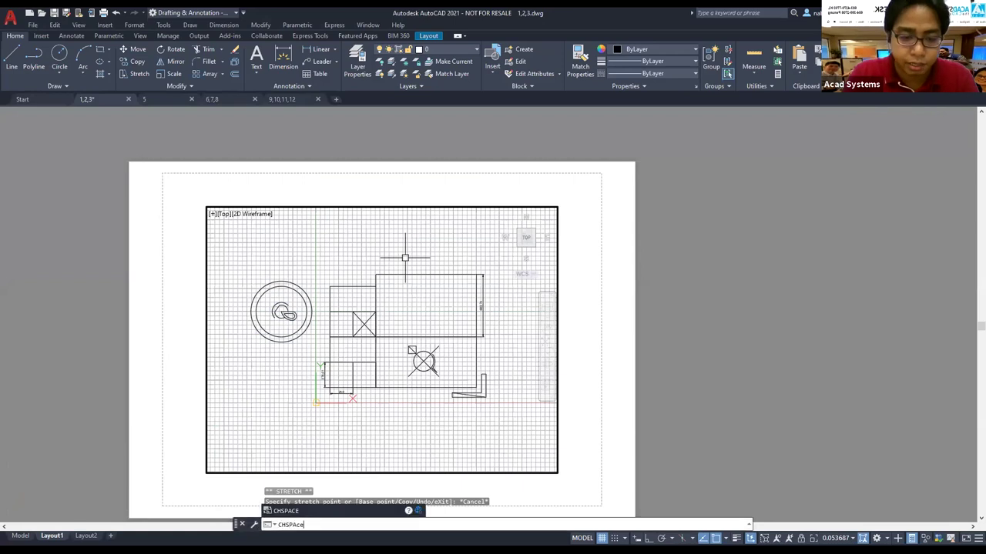
key(Return)
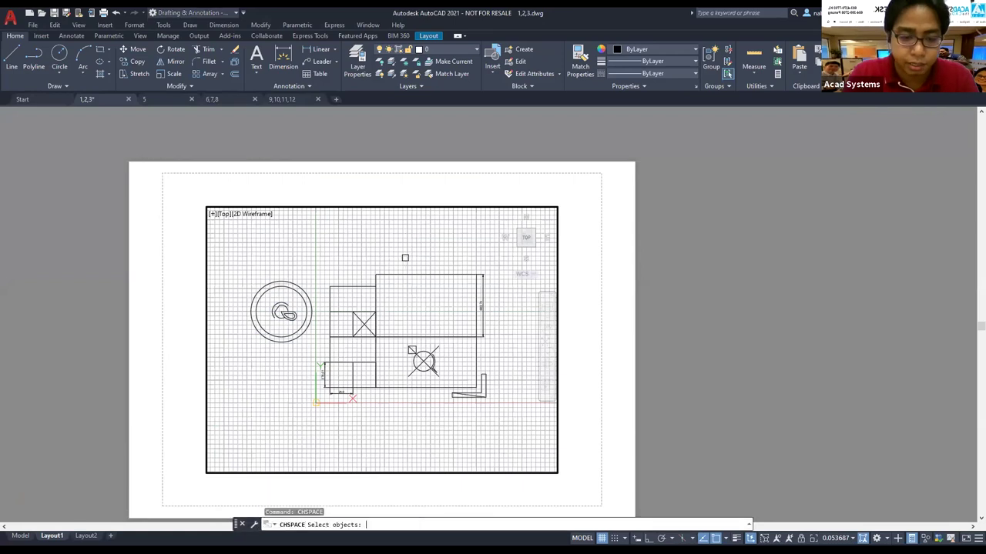
click(285, 312)
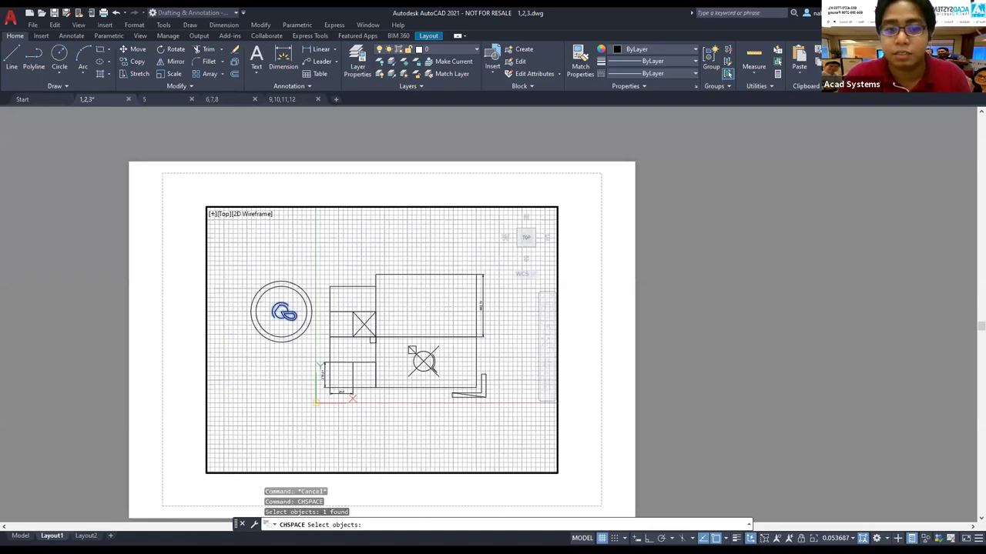
drag(399, 341, 450, 364)
click(454, 383)
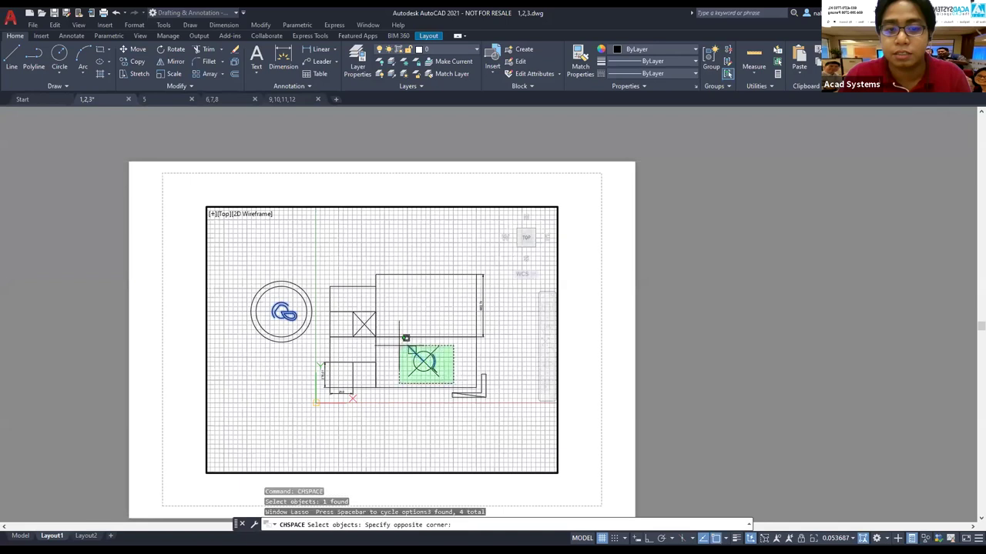
click(399, 345)
key(Return)
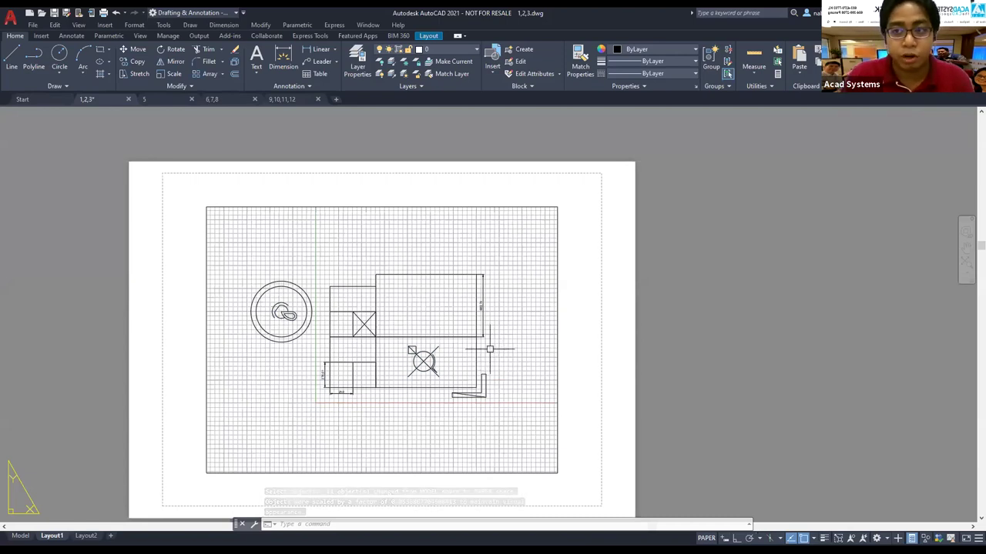
- Pan the sheet and test-select the viewport and symbols, then clear the selection
drag(487, 254, 498, 252)
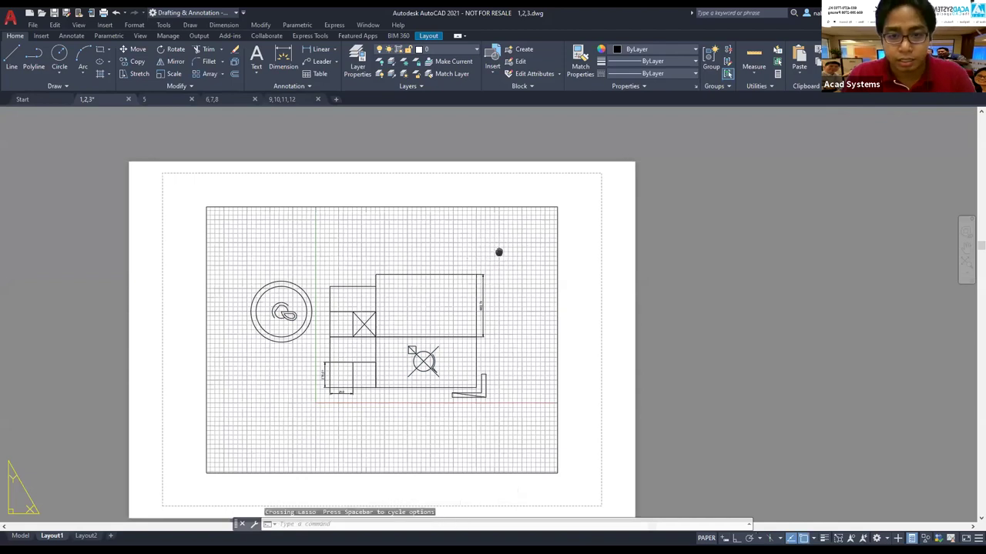
key(Escape)
key(Escape)
middle_drag(485, 245, 511, 233)
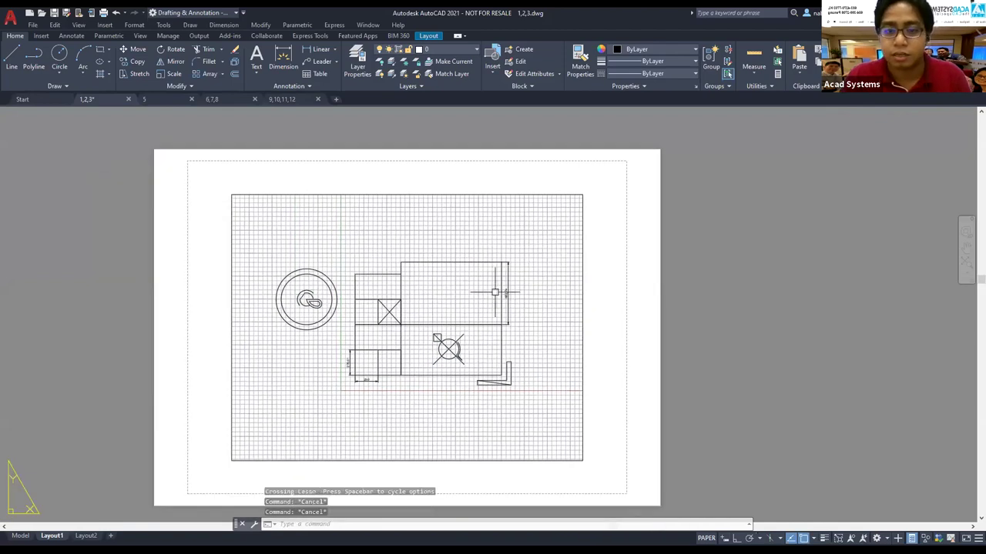
click(623, 221)
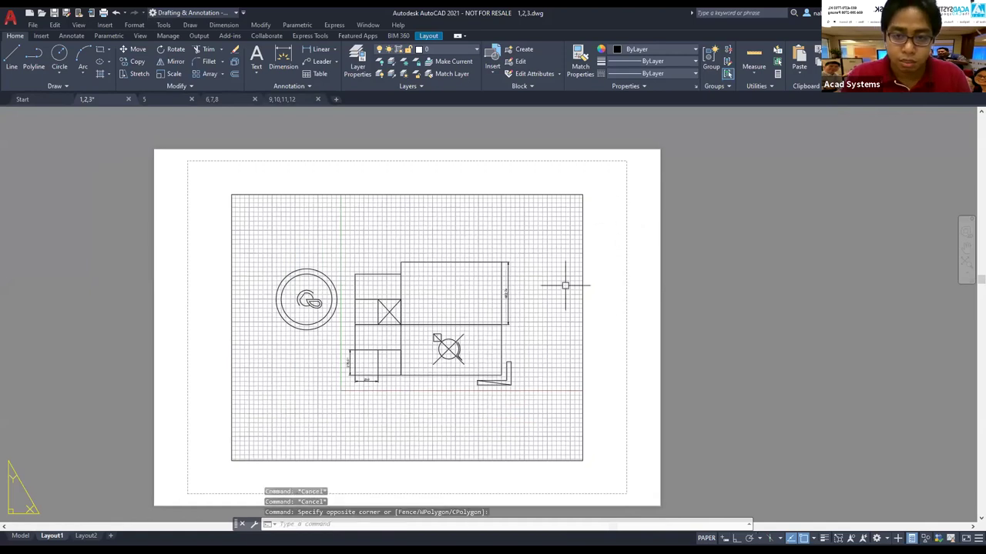
click(181, 431)
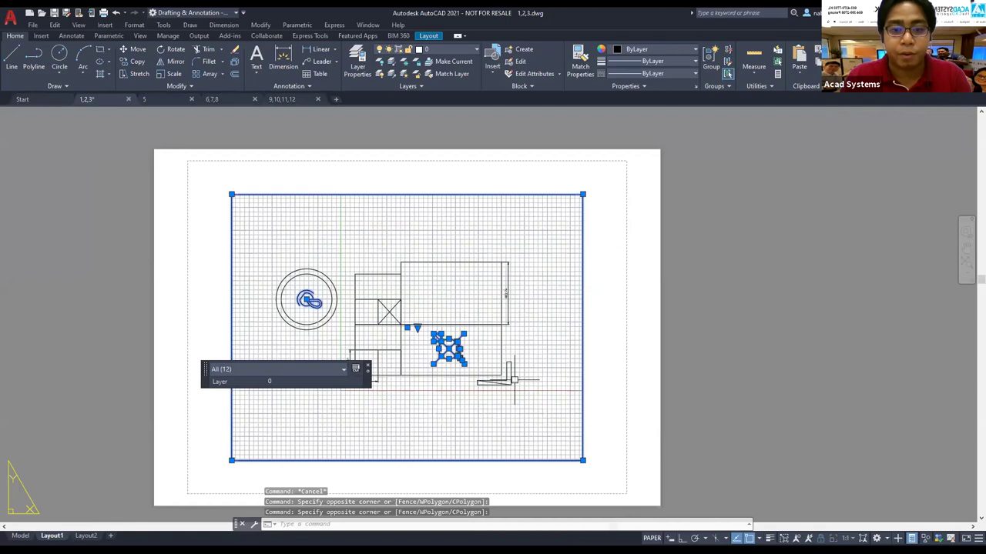
key(Escape)
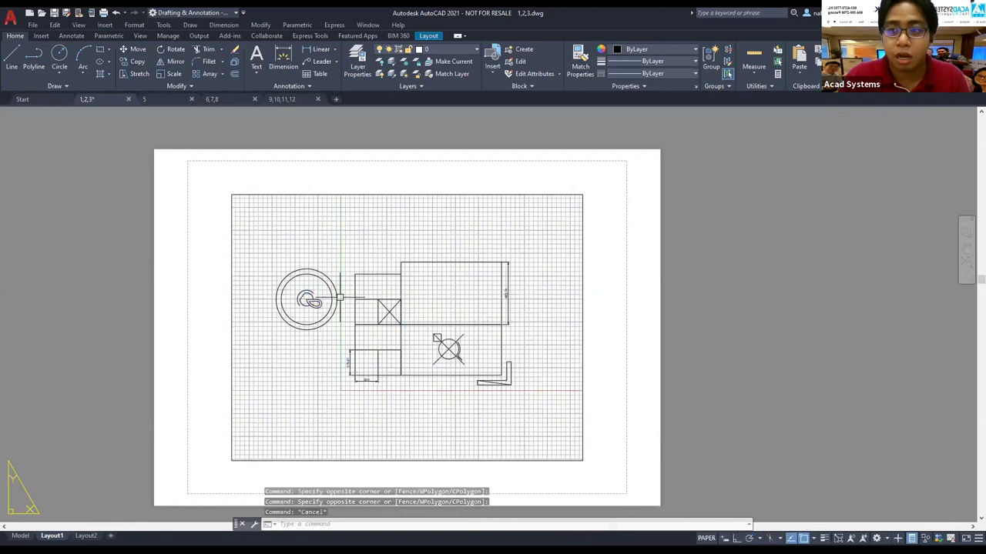
scroll(393, 249, up, 1)
- Enter the viewport and zoom in and out while the paper symbols stay fixed
scroll(396, 248, down, 1)
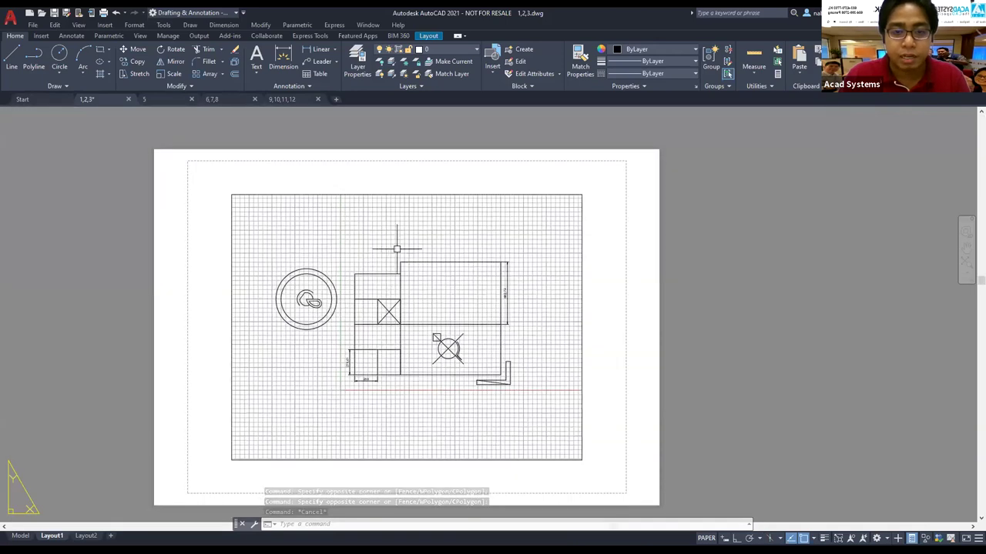
double_click(396, 248)
scroll(418, 248, up, 2)
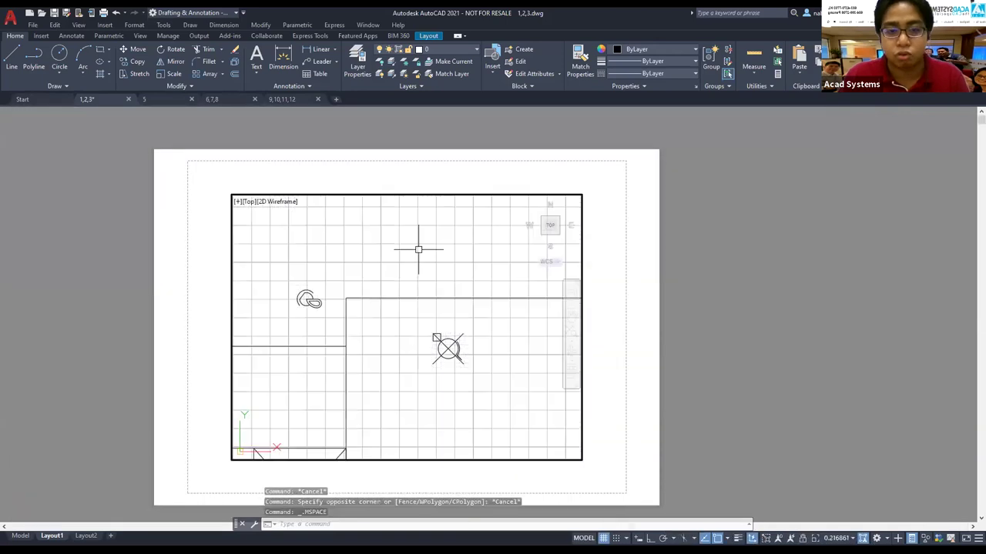
scroll(418, 254, down, 5)
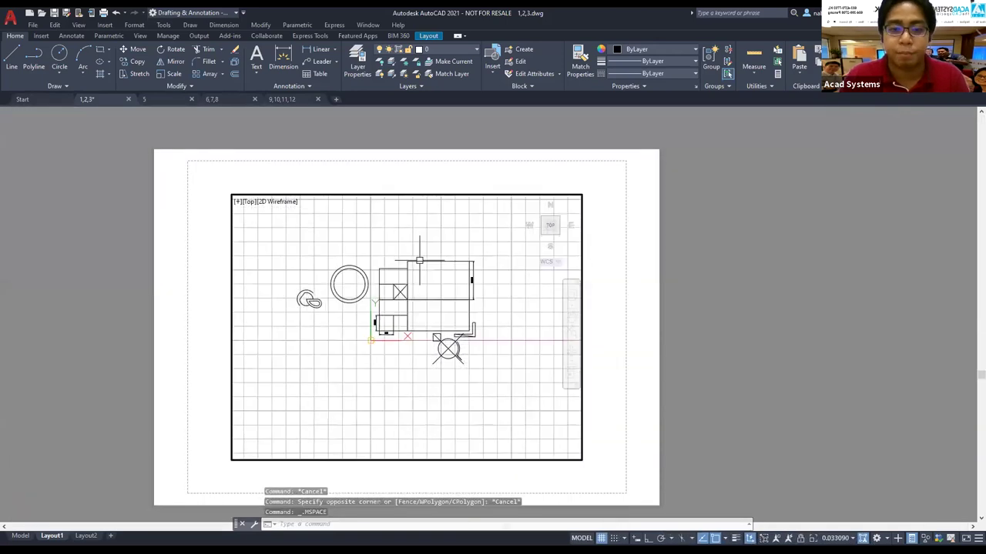
scroll(419, 261, down, 2)
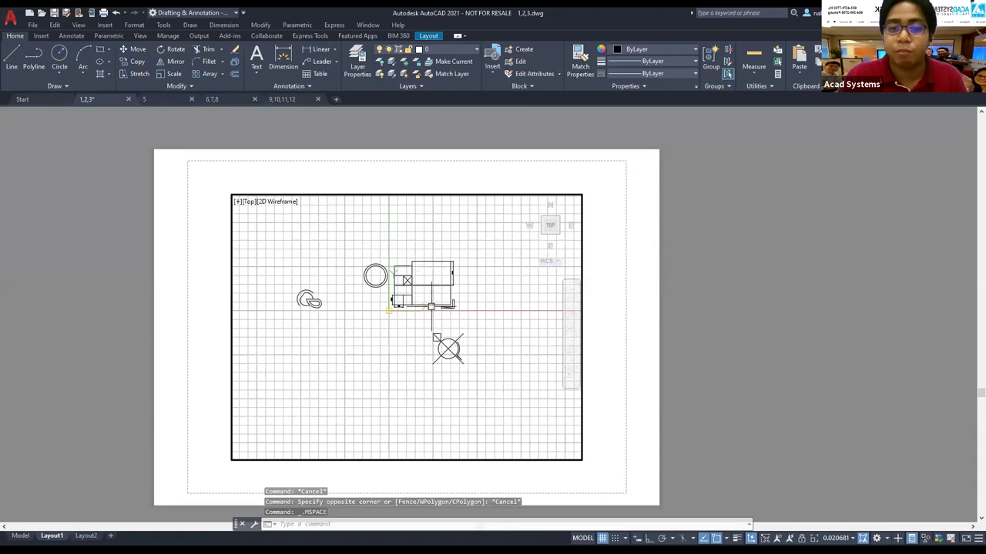
scroll(430, 306, up, 2)
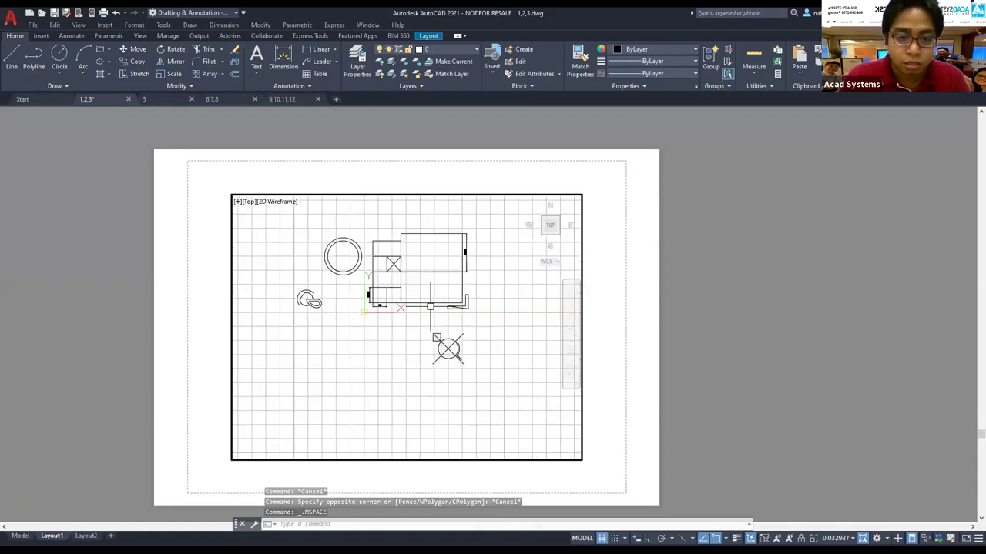
scroll(309, 293, up, 2)
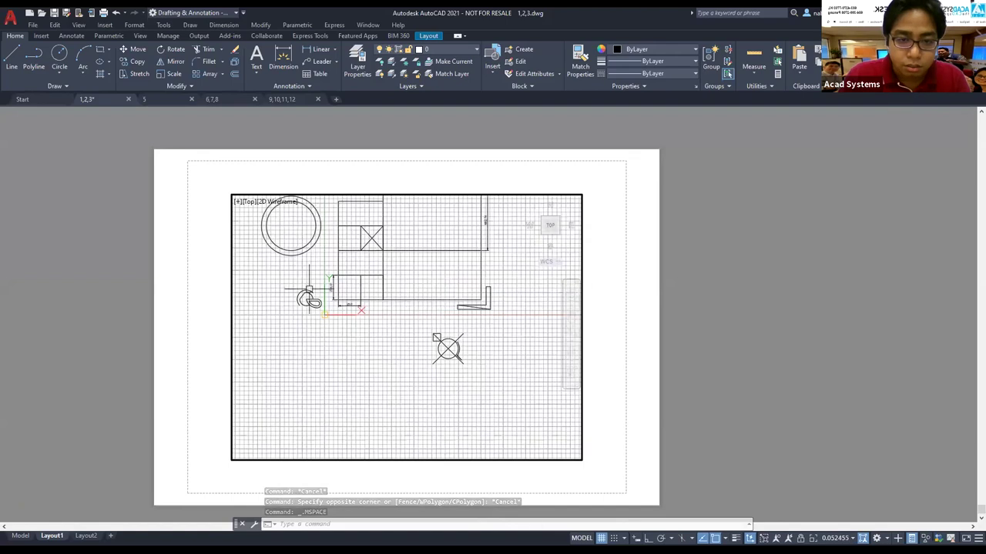
- Select the crossed-circle symbol and undo an accidental grip stretch
click(437, 337)
click(438, 337)
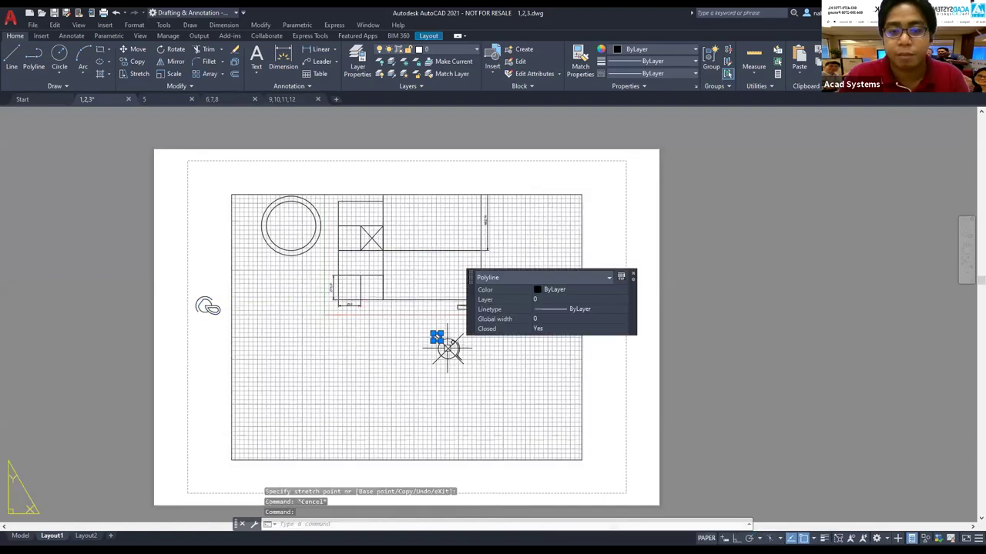
key(Escape)
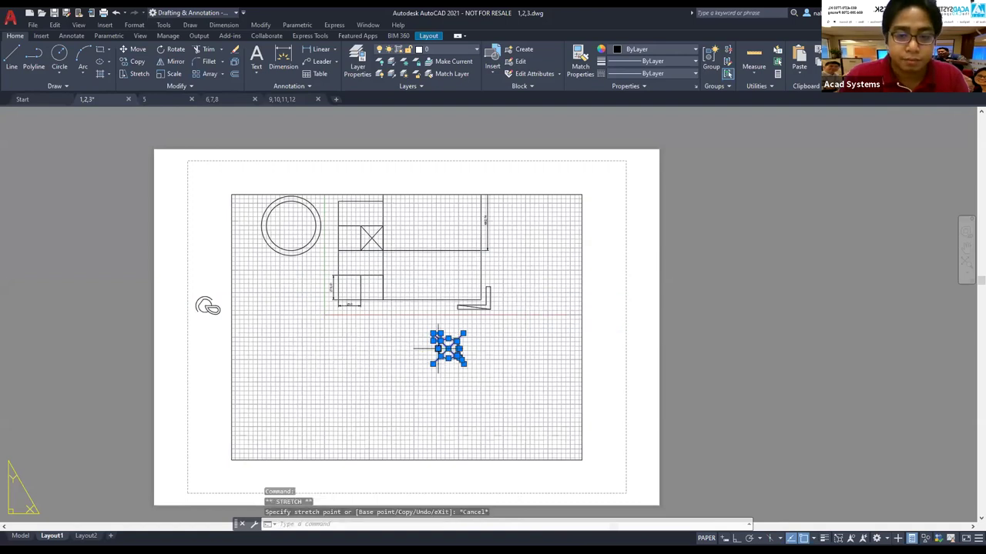
click(448, 348)
click(218, 358)
key(Escape)
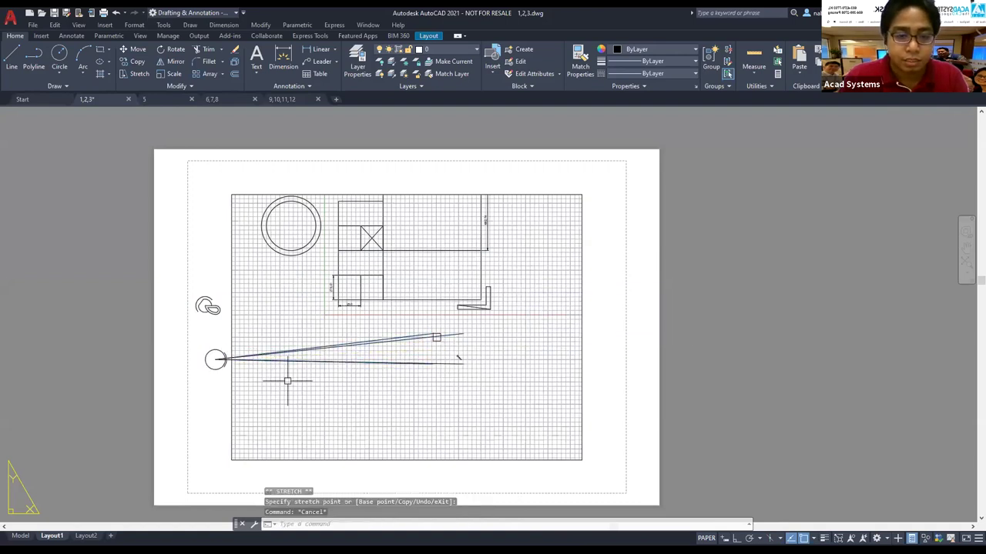
key(ctrl+z)
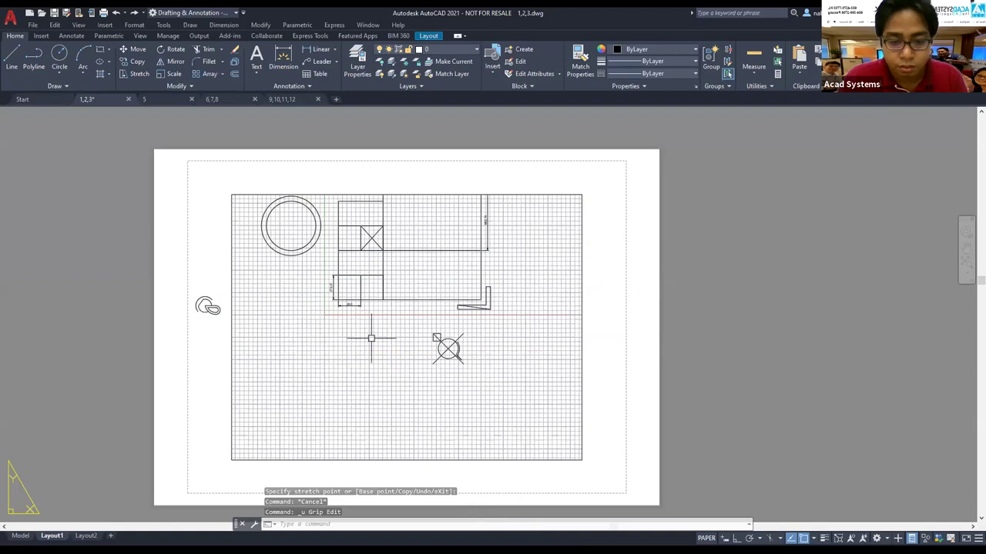
- Move the crossed-circle symbol to the left margin below the ring, then view the Model tab
click(403, 321)
click(493, 368)
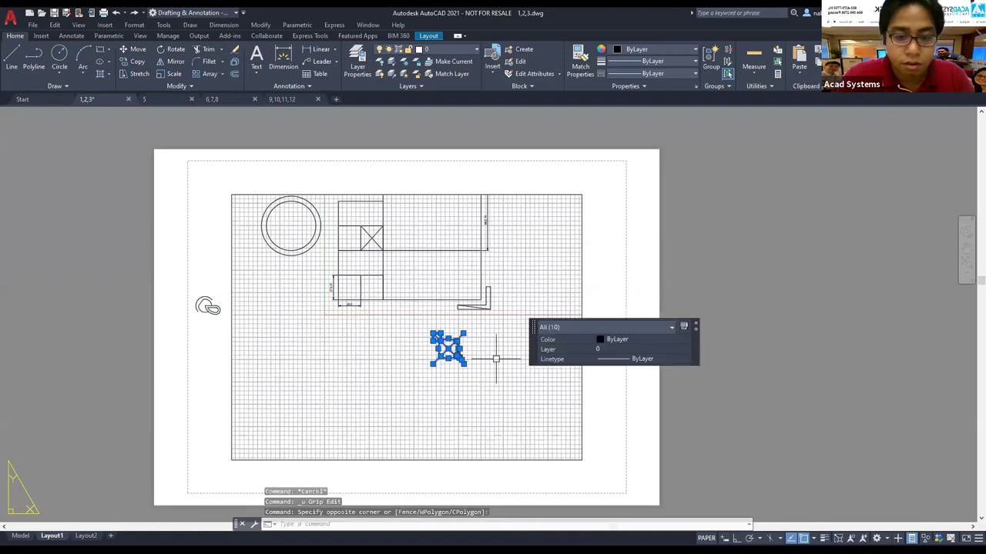
text(m)
key(Return)
click(448, 349)
click(207, 364)
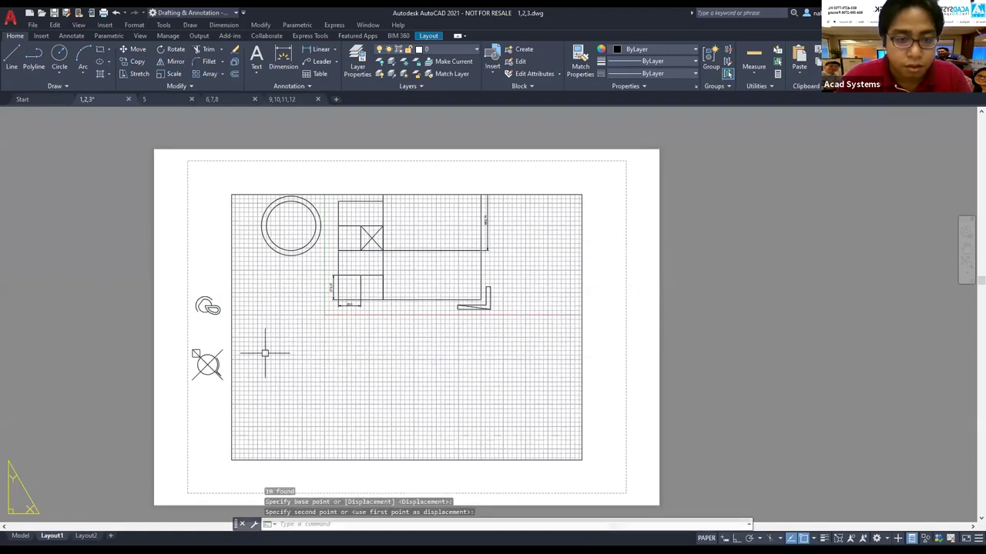
key(Escape)
key(Escape)
key(ctrl+Page_Up)
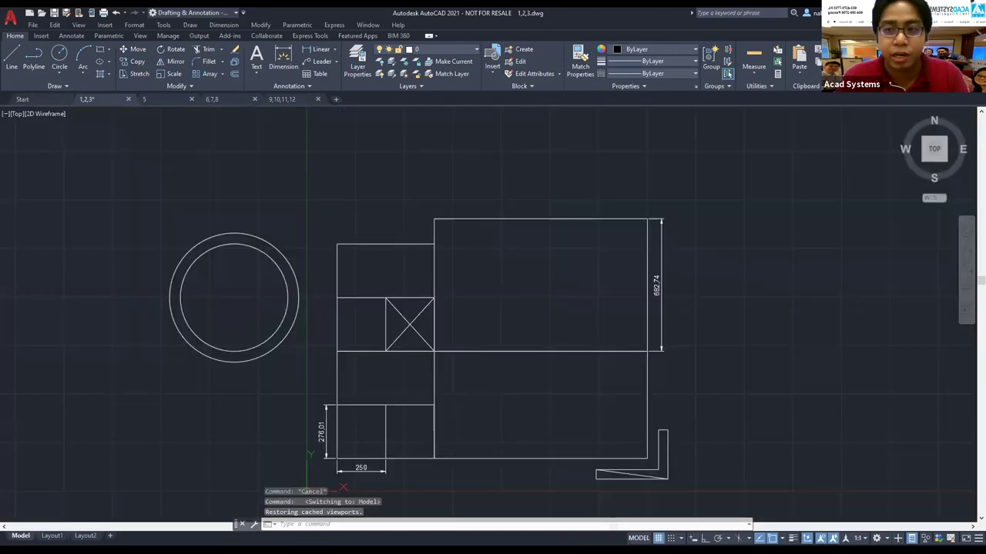
- From Layout1, use CHSPACE to send both margin symbols into model space, then view Model
click(52, 535)
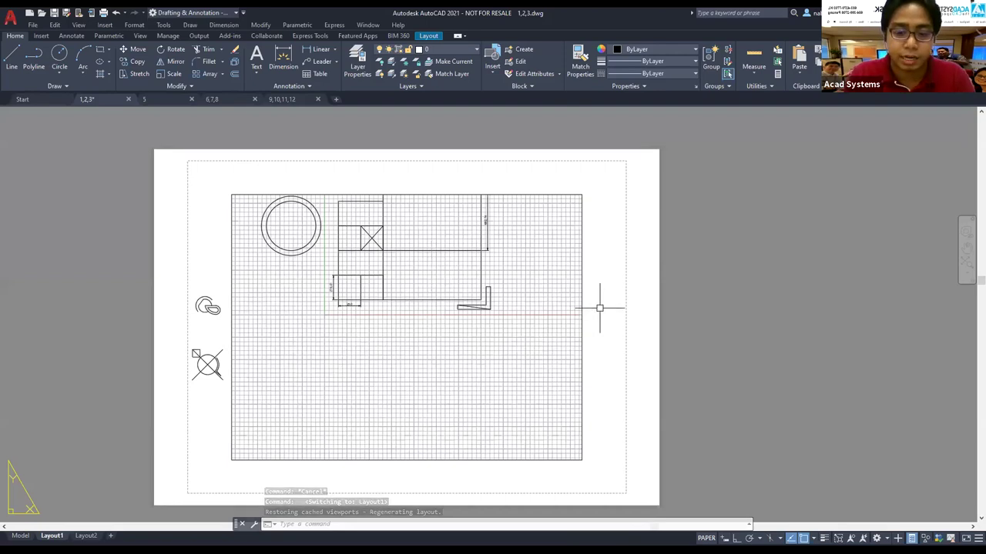
text(CHspace)
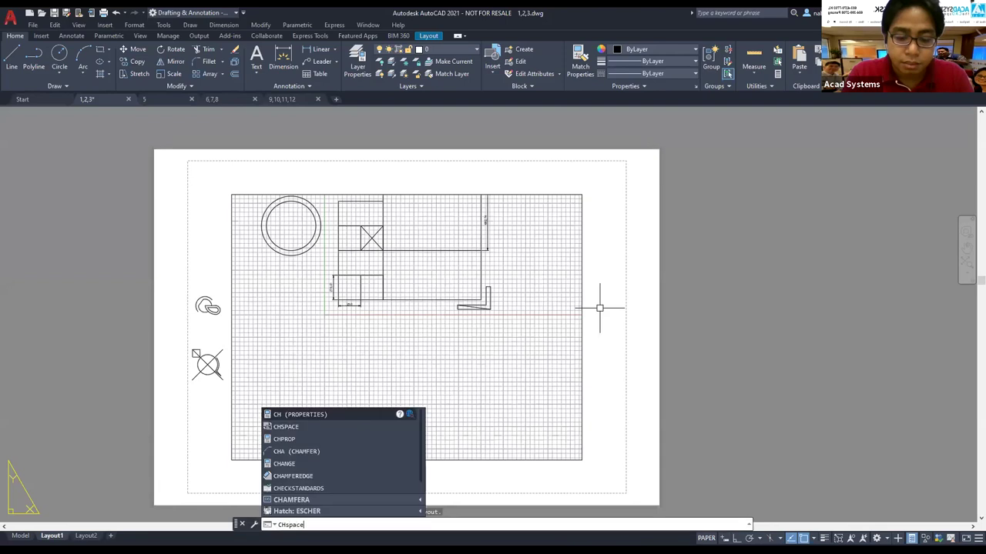
key(Return)
click(171, 266)
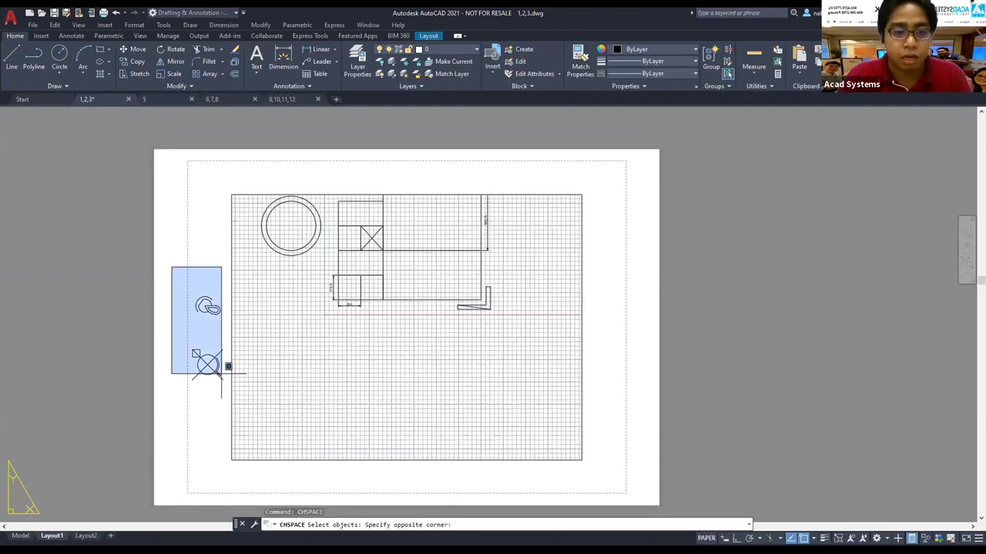
click(239, 406)
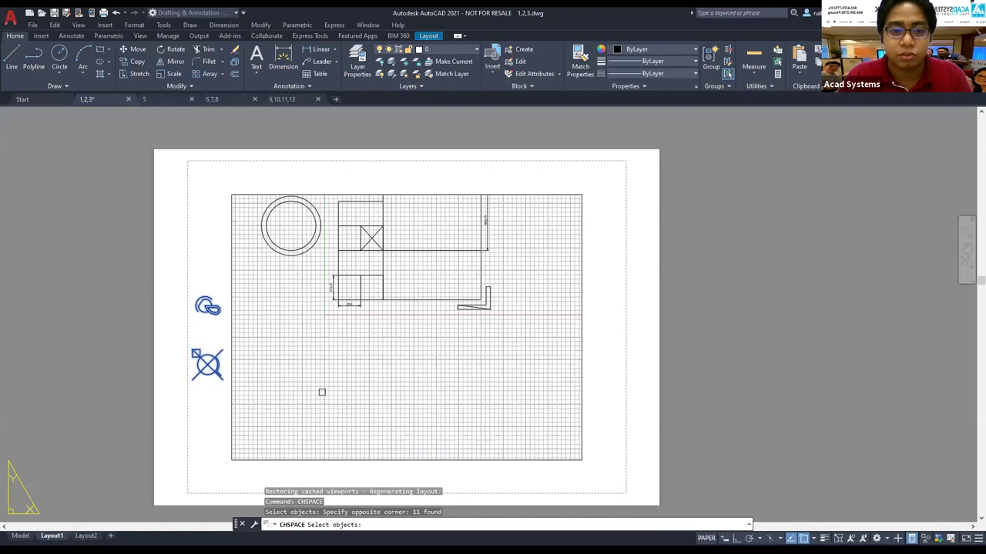
key(Return)
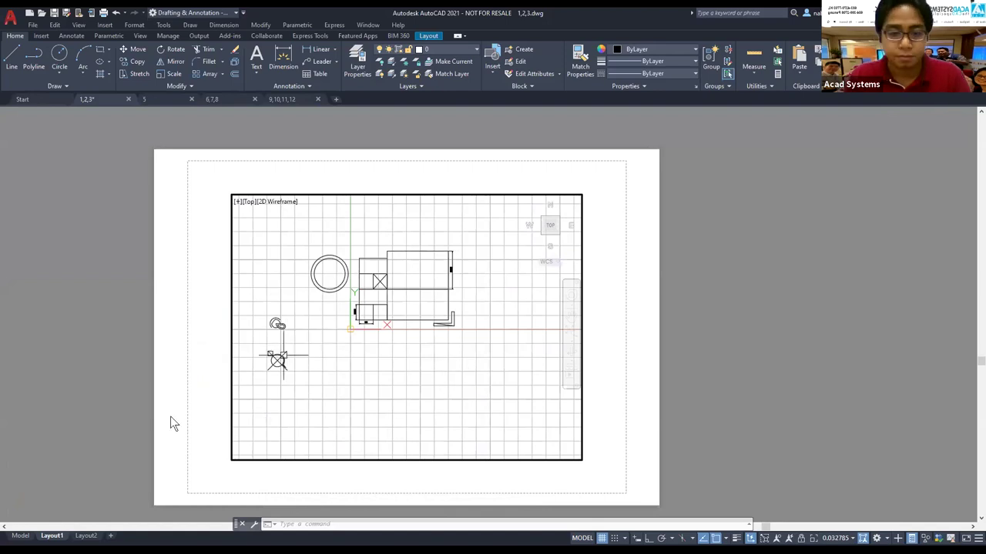
click(20, 535)
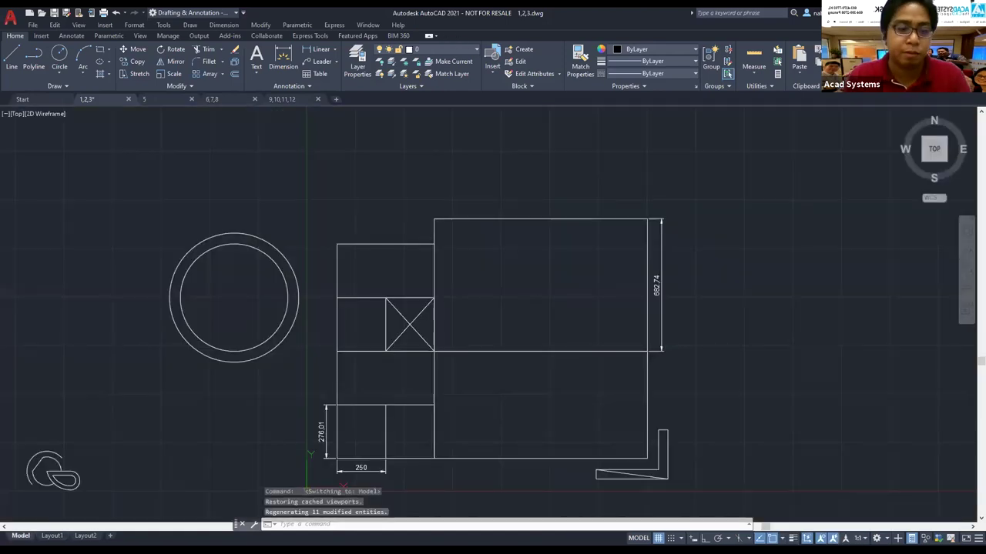
scroll(277, 425, down, 2)
middle_drag(220, 418, 301, 308)
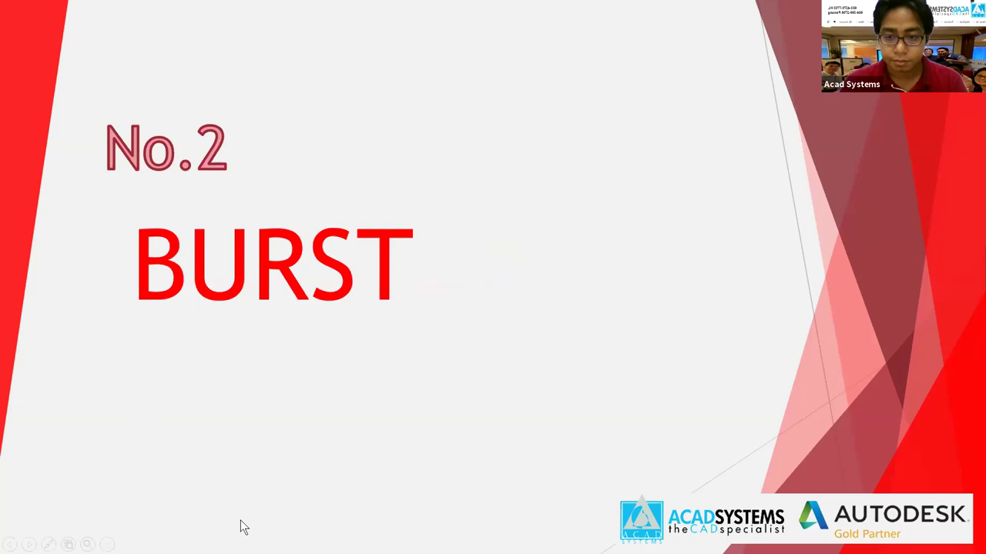
key(alt+Tab)
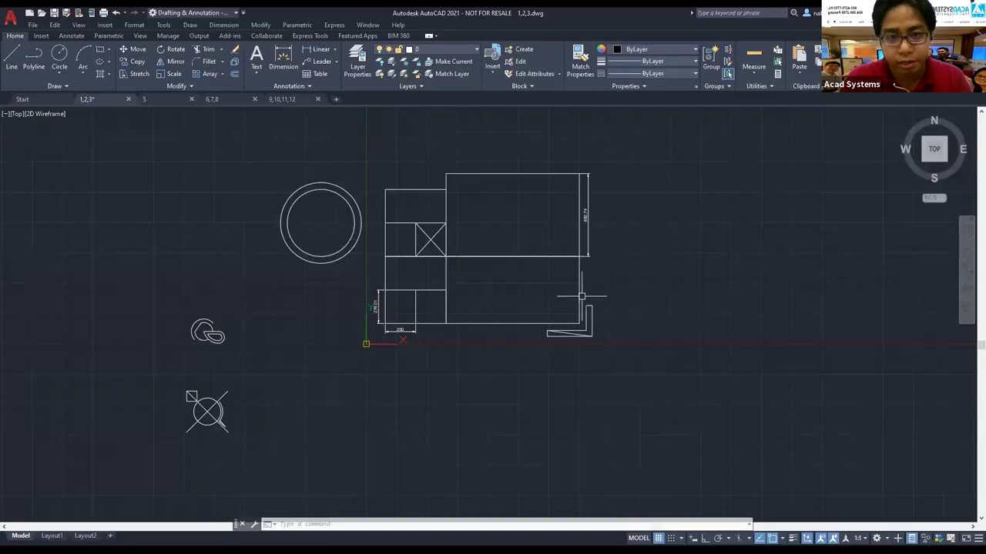
- Place the atstyl library block above the drawing with Number 505 and Location 'west locator'
middle_drag(651, 259, 622, 311)
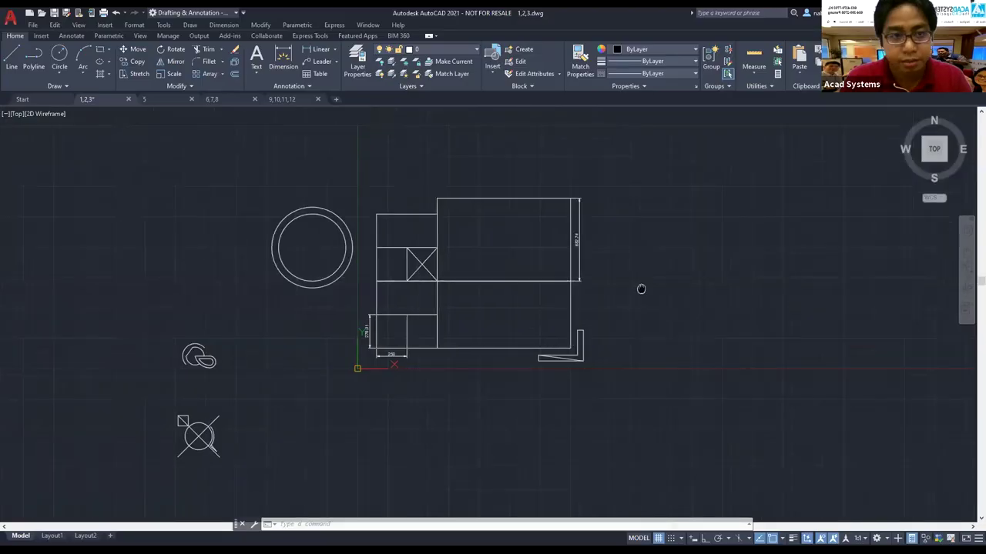
click(41, 35)
click(12, 71)
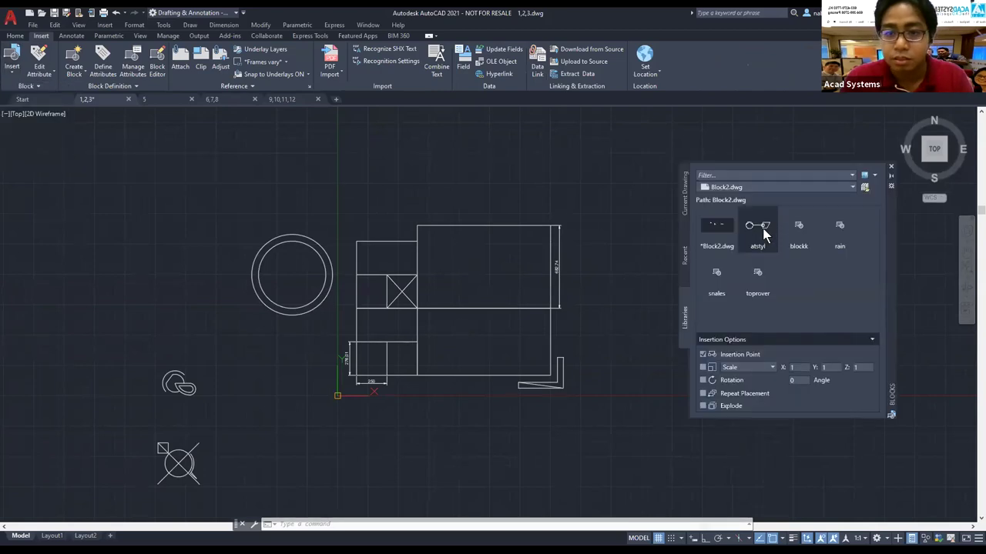
click(764, 235)
middle_drag(533, 228, 533, 266)
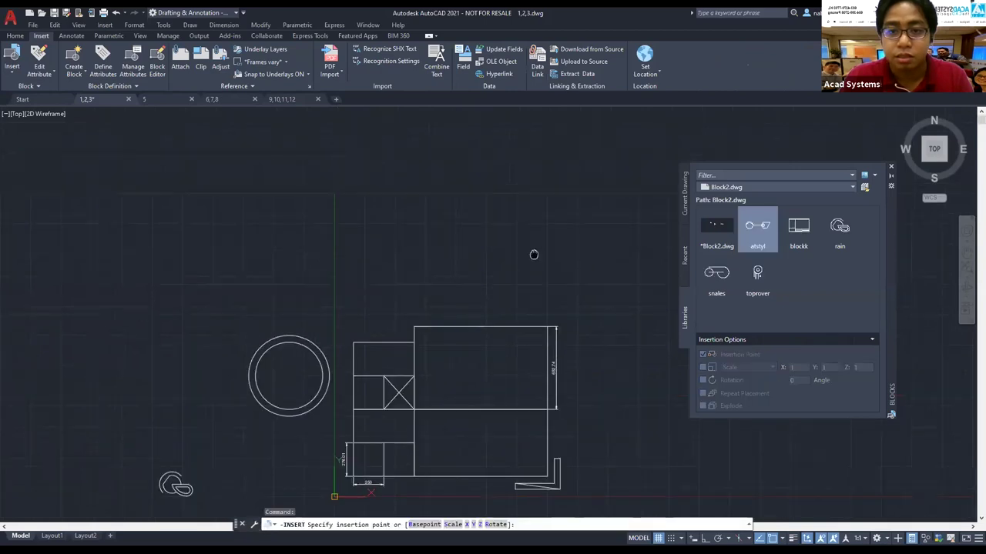
click(499, 196)
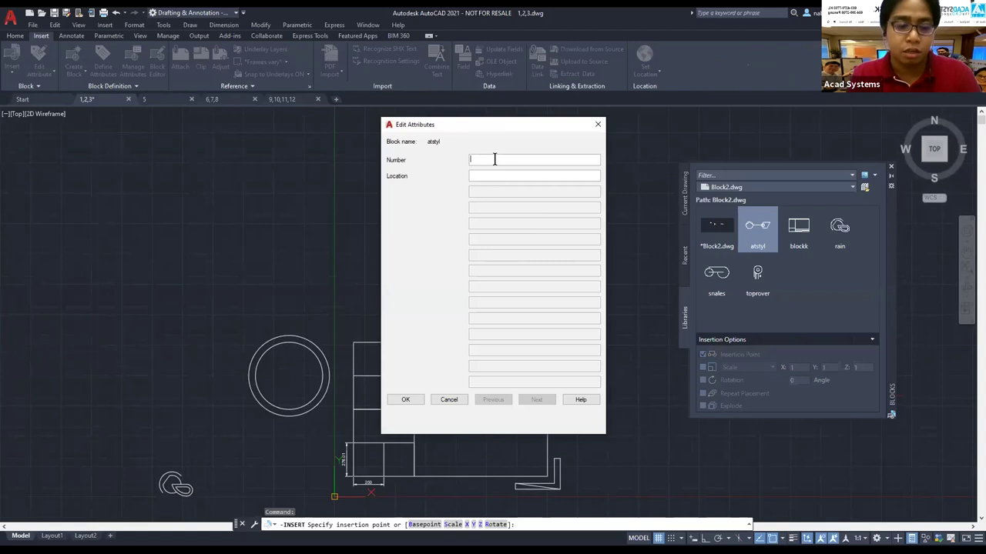
text(505)
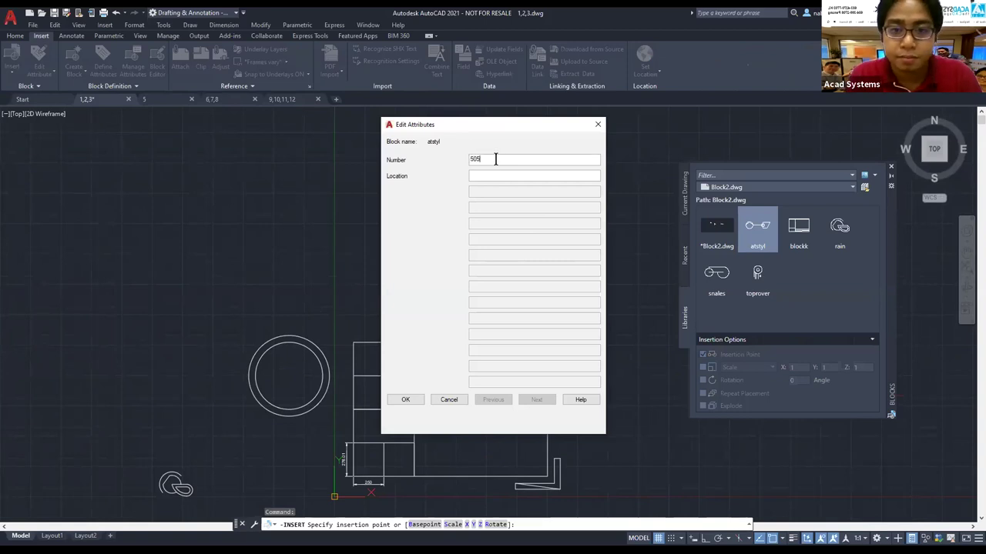
key(Tab)
text(west locator)
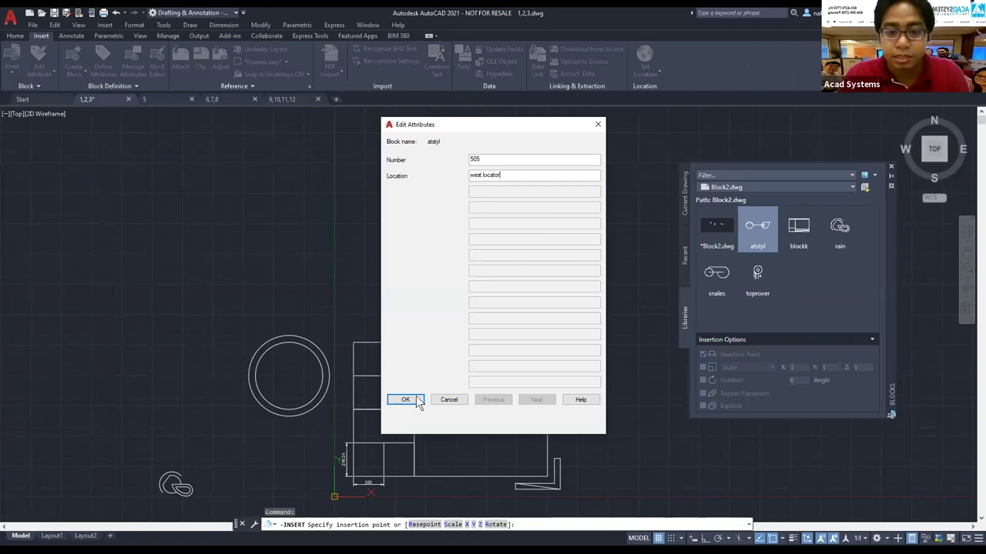
- Confirm the 505 / west locator attribute values to insert the block, then frame it in view
click(405, 400)
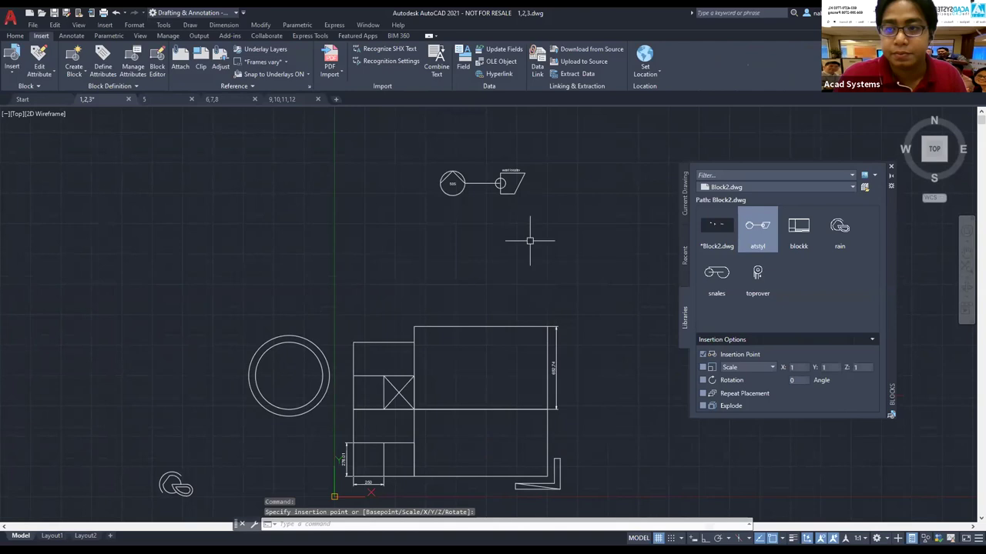
scroll(455, 132, up, 3)
scroll(539, 209, up, 1)
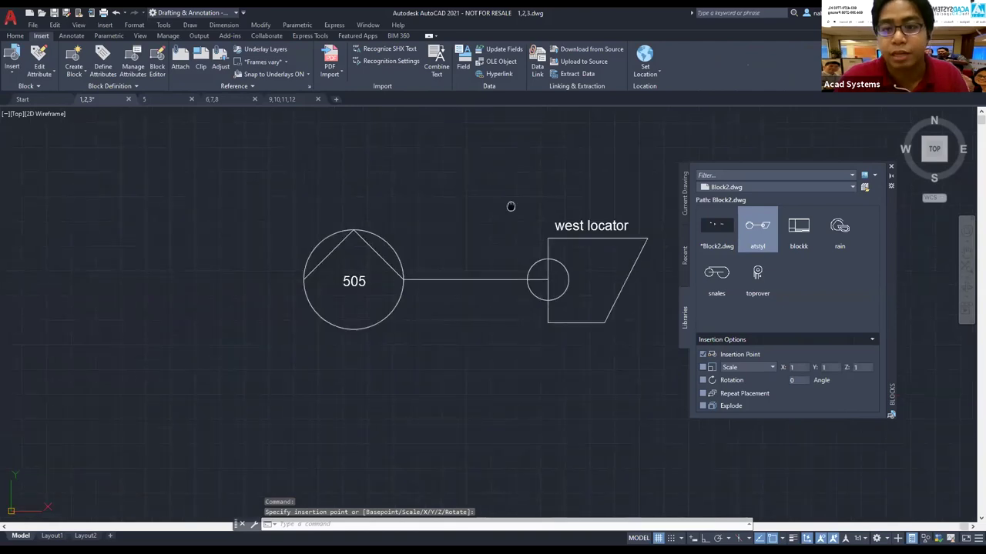
middle_drag(510, 206, 440, 221)
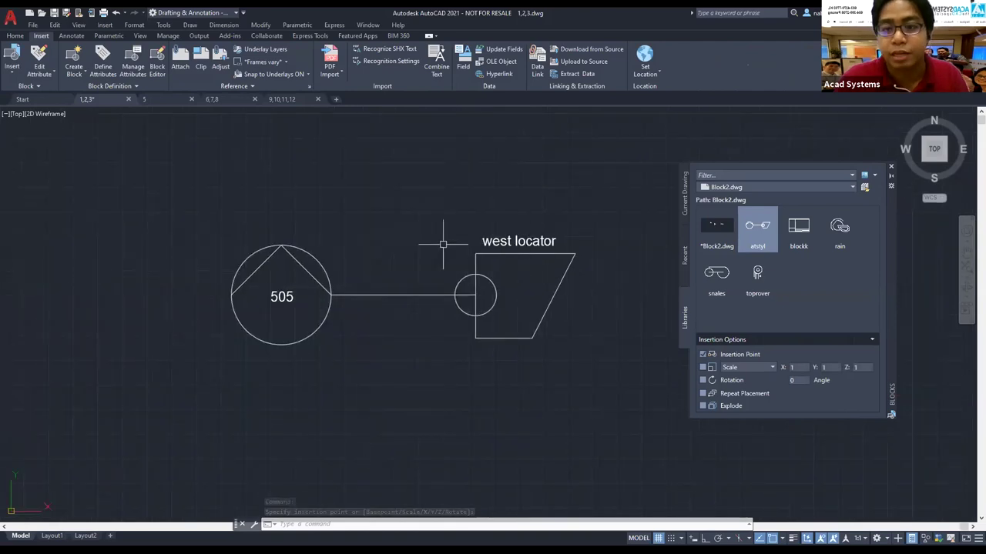
scroll(427, 228, down, 1)
middle_drag(427, 228, 430, 141)
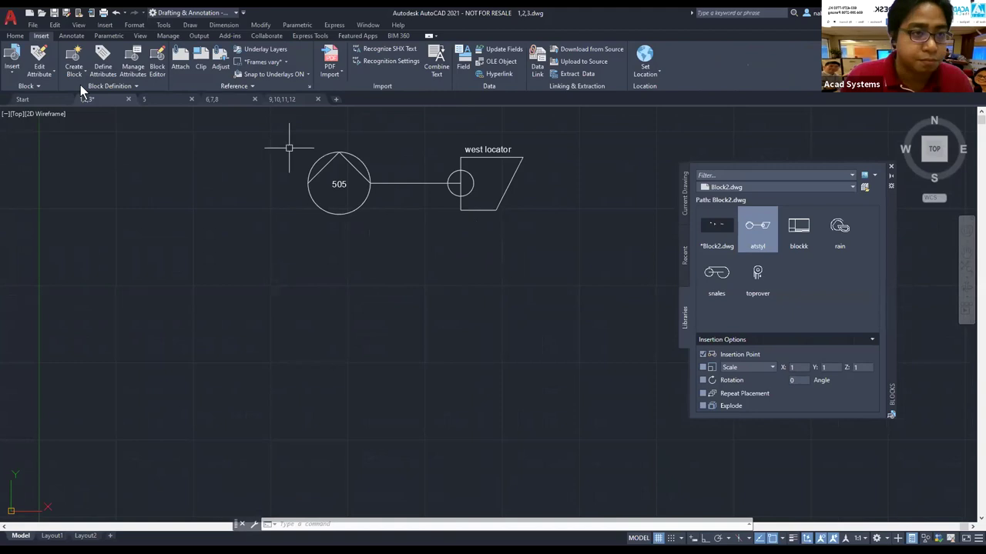
click(67, 36)
click(42, 36)
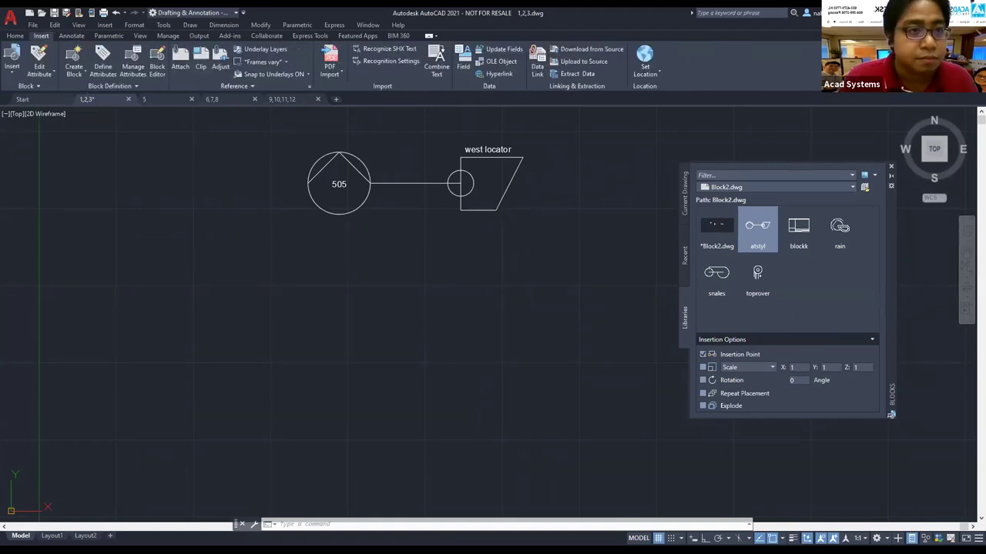
key(Escape)
key(Escape)
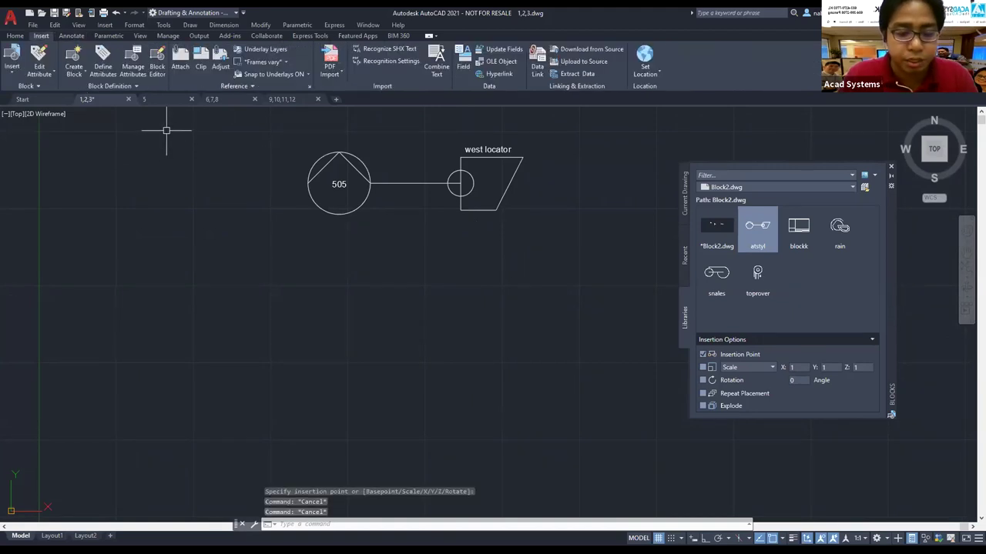
- Copy the 505 west locator block to new positions below and to the right of the original
text(copy)
key(Return)
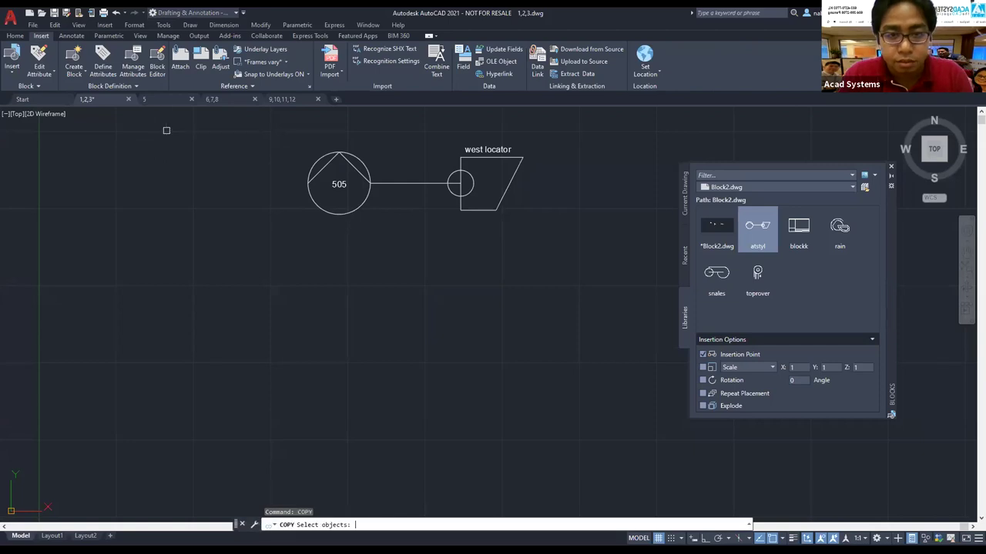
click(412, 184)
key(Return)
click(406, 227)
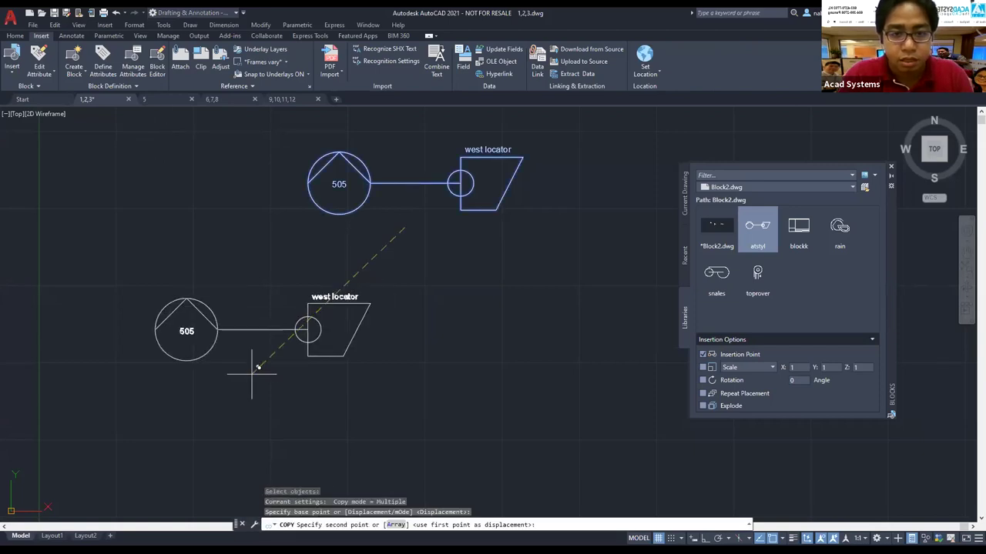
click(231, 392)
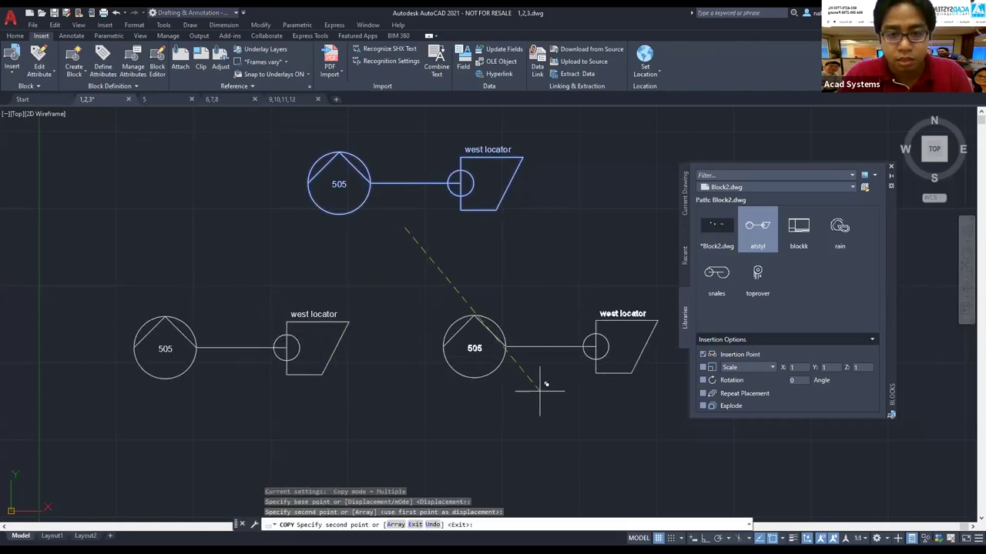
click(541, 390)
key(Escape)
middle_drag(486, 327, 472, 329)
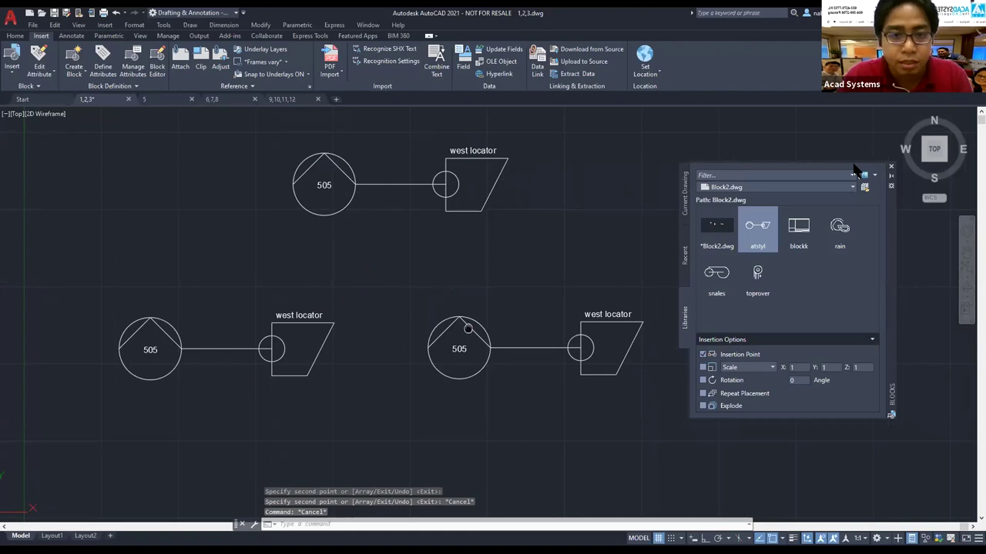
- Close the block library palette and explode the lower-left atstyl copy with EXPLODE
click(890, 167)
click(136, 204)
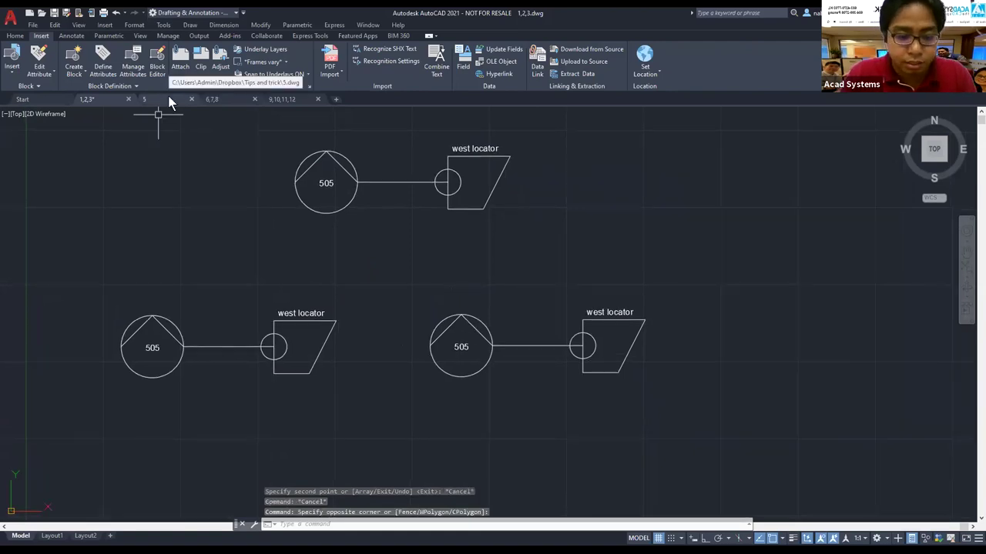
text(EXPLOde)
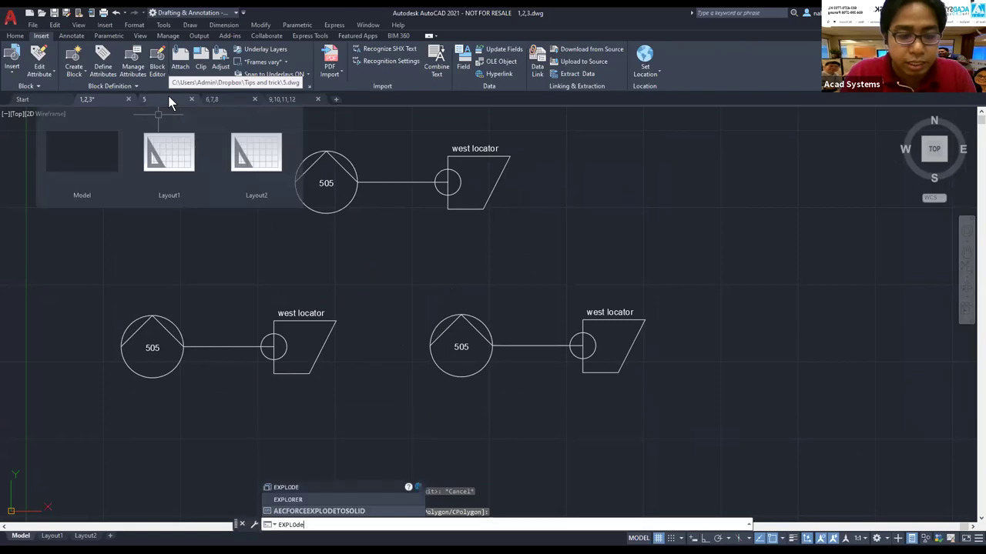
key(Return)
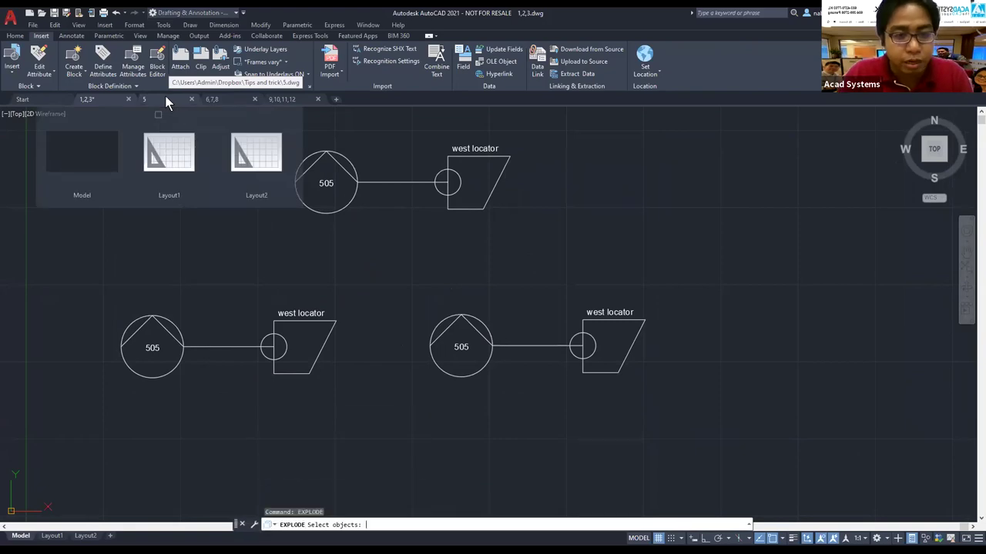
click(85, 289)
click(280, 345)
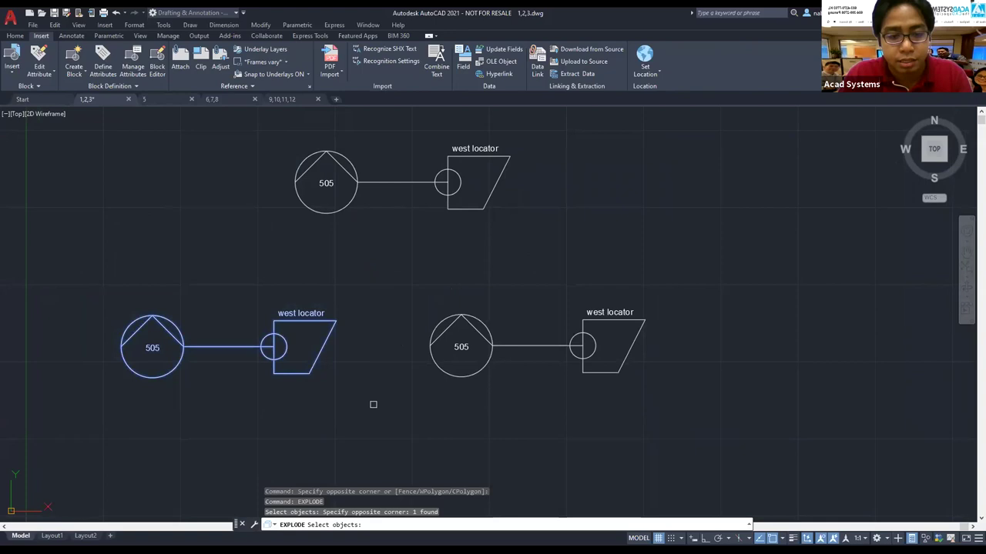
key(Return)
- Select the exploded copy's connecting line, left circle and LOC box edge to inspect its separate parts
click(223, 346)
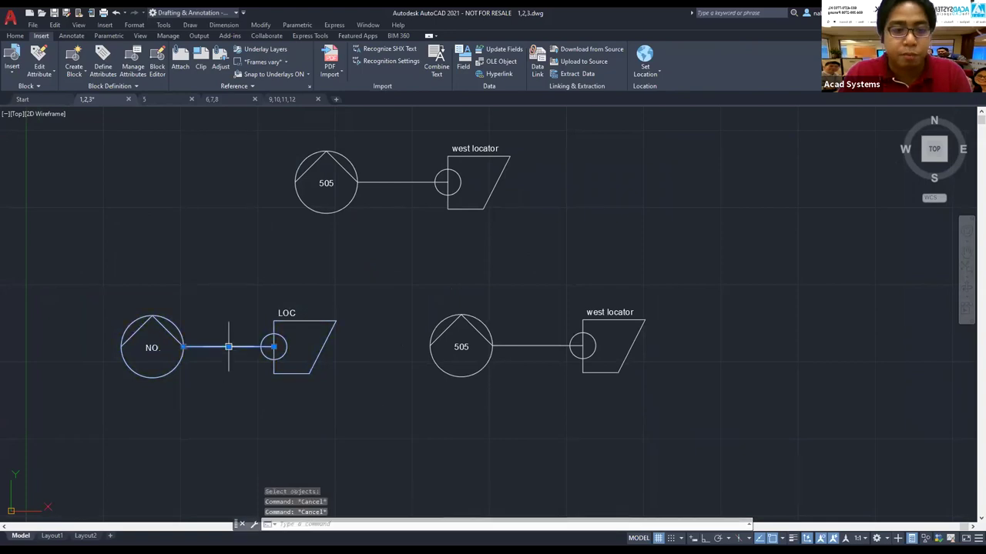
click(167, 321)
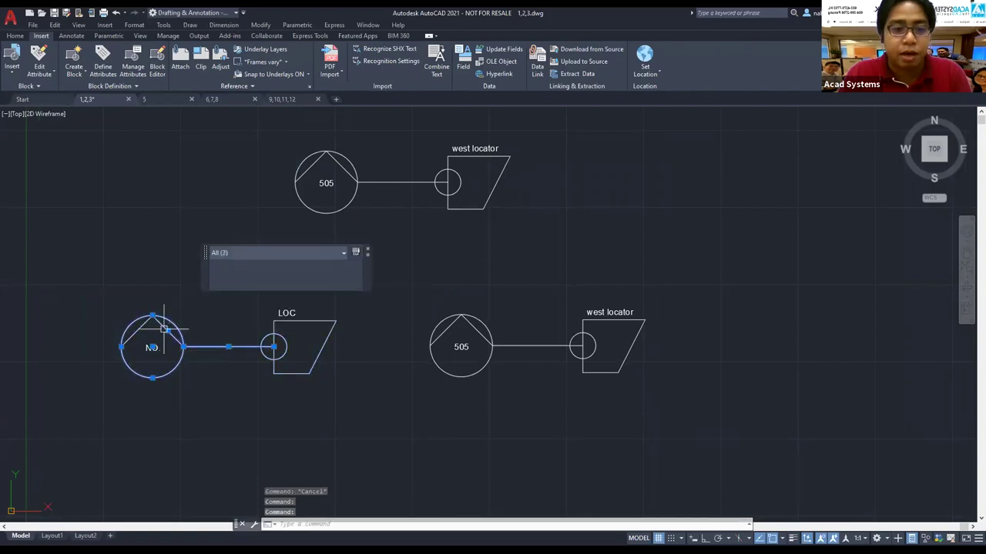
click(326, 320)
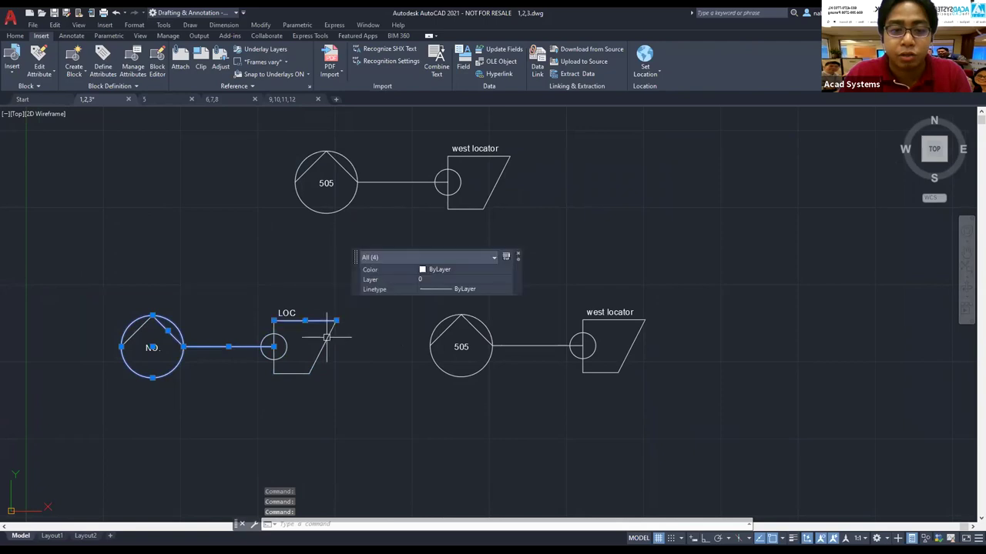
key(Escape)
key(Escape)
scroll(286, 318, up, 2)
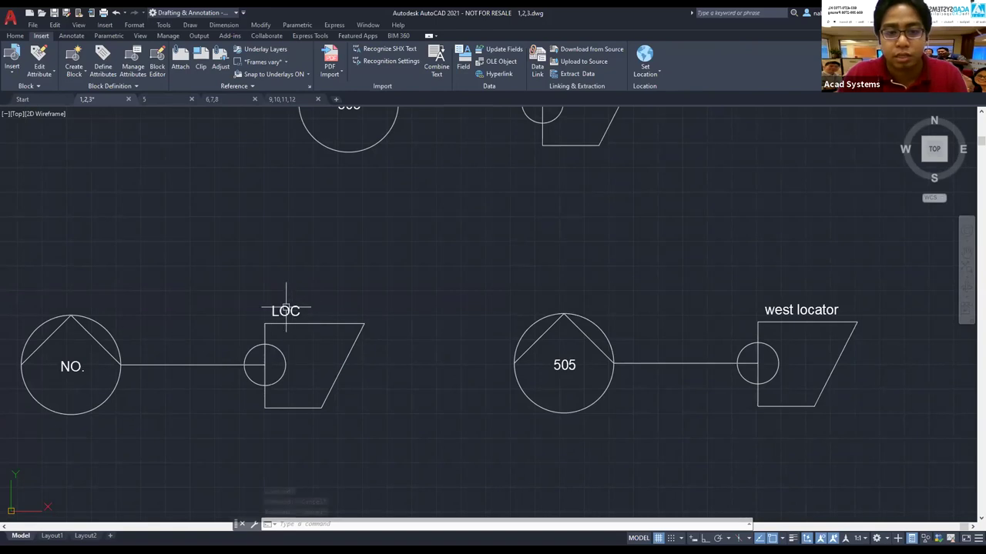
scroll(304, 298, down, 2)
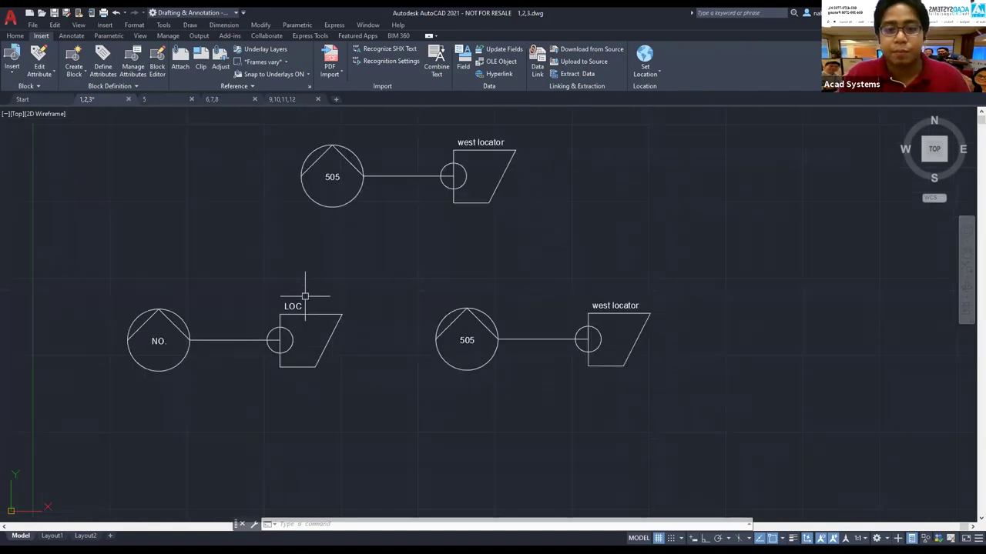
click(447, 240)
click(269, 277)
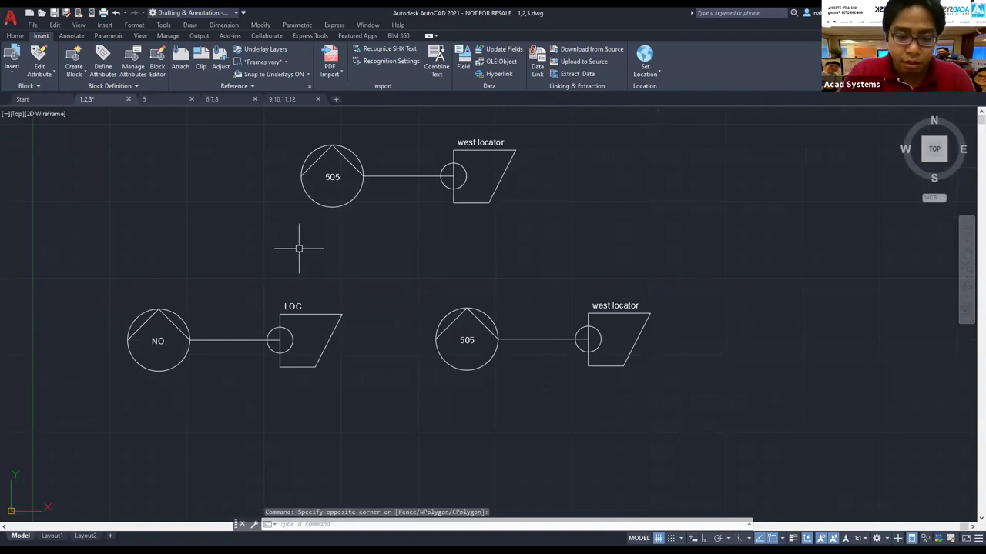
text(BURST)
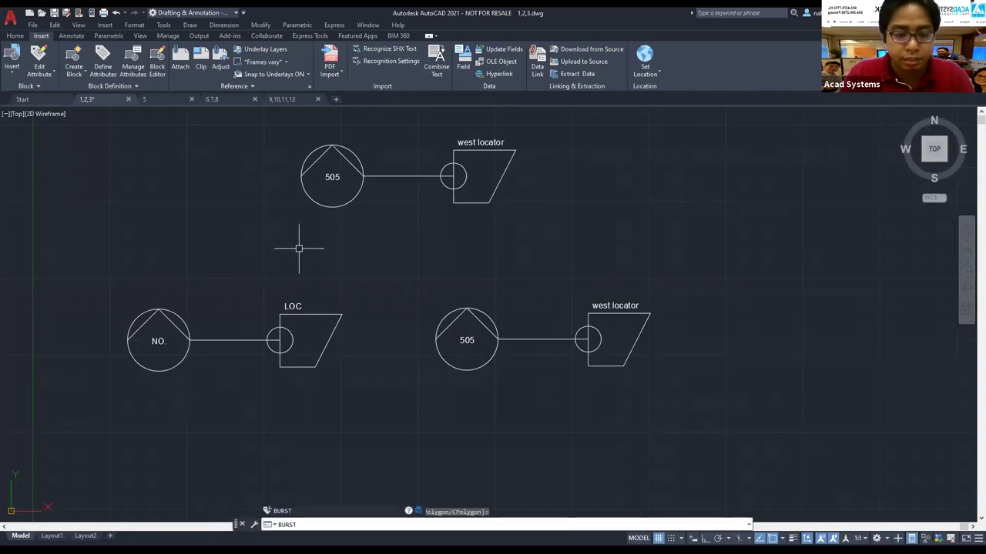
key(Return)
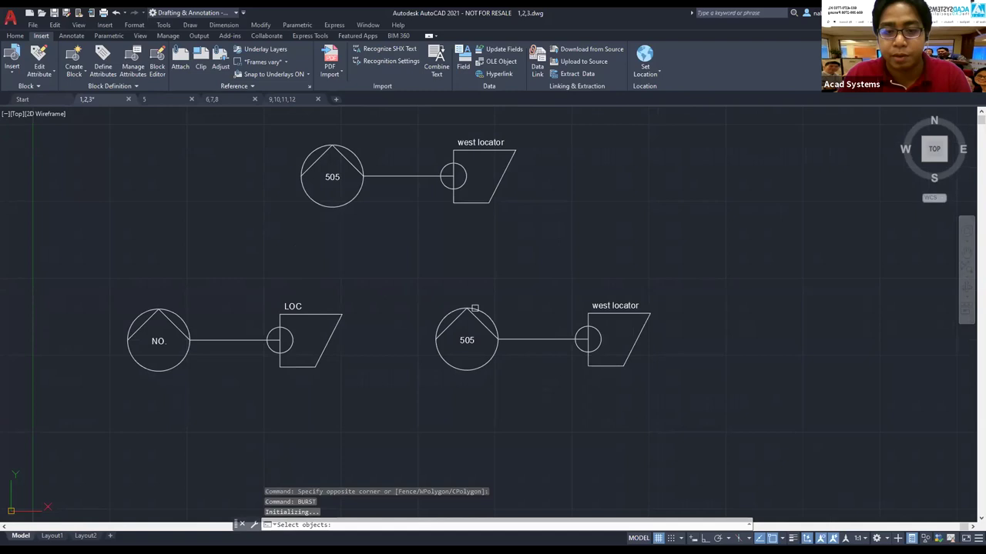
click(463, 313)
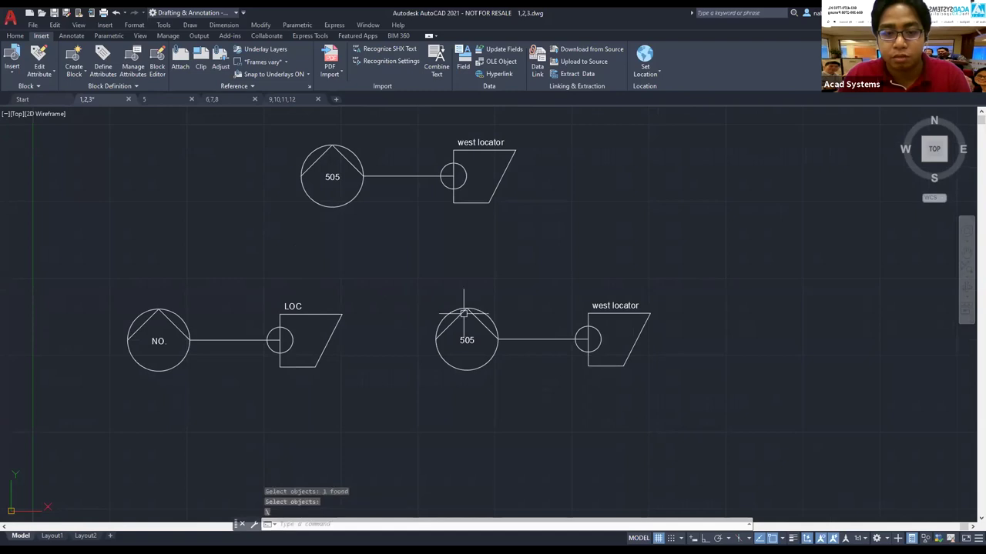
key(Escape)
scroll(546, 336, up, 2)
click(544, 340)
key(Escape)
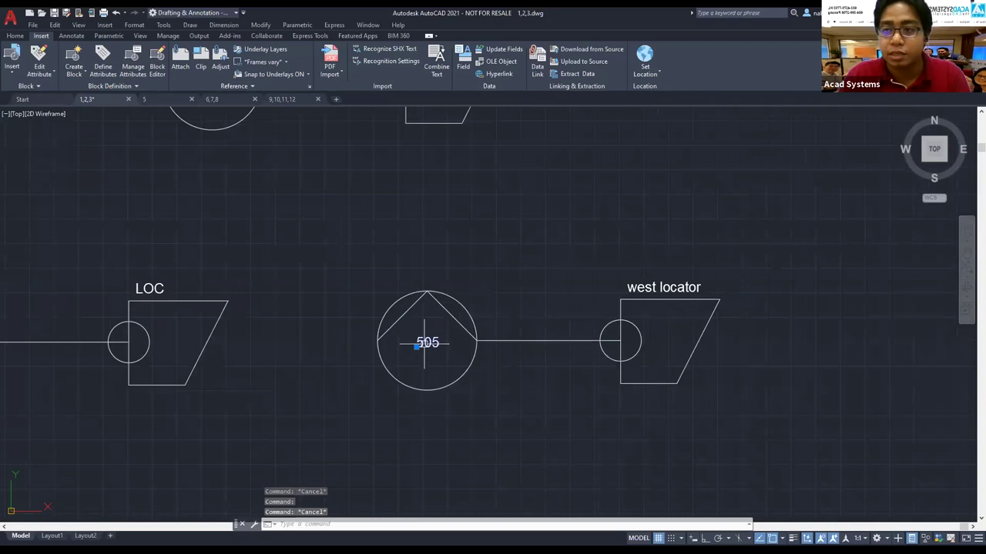
click(655, 289)
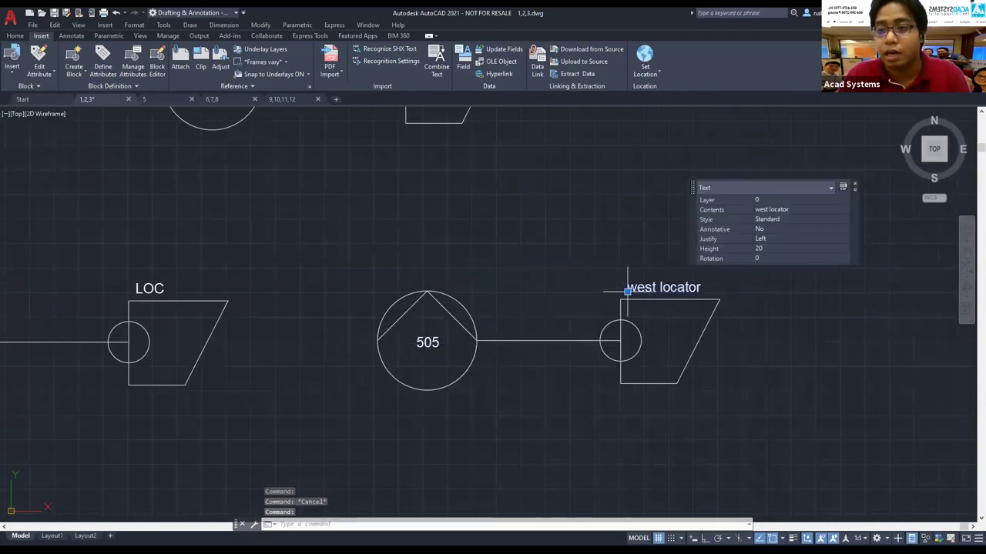
click(628, 289)
click(534, 235)
click(425, 343)
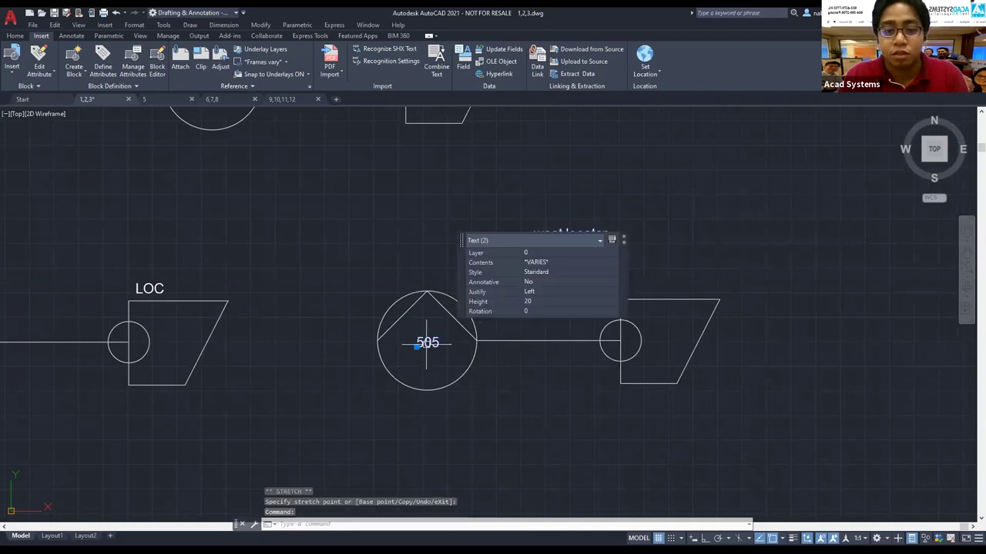
click(502, 401)
key(Escape)
scroll(620, 344, down, 2)
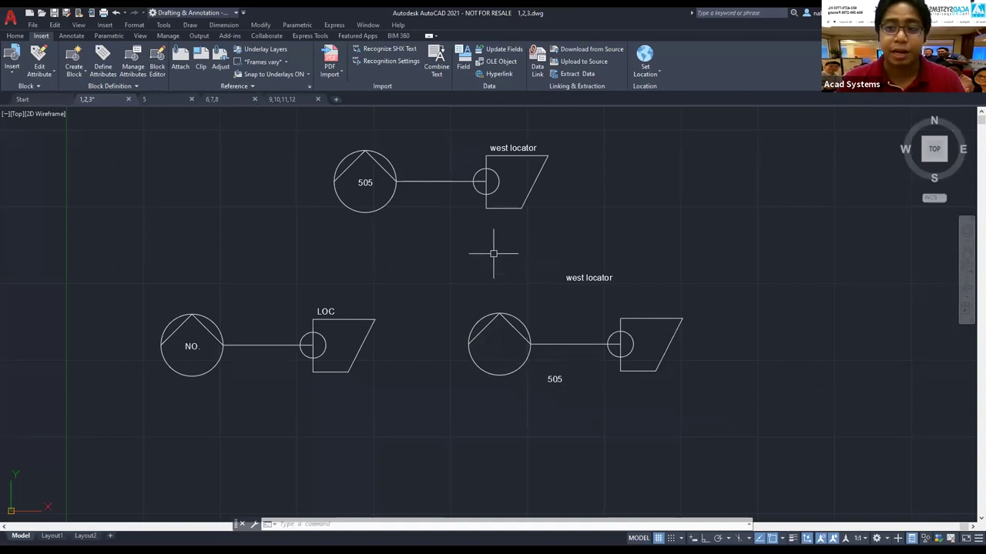
key(Escape)
key(Escape)
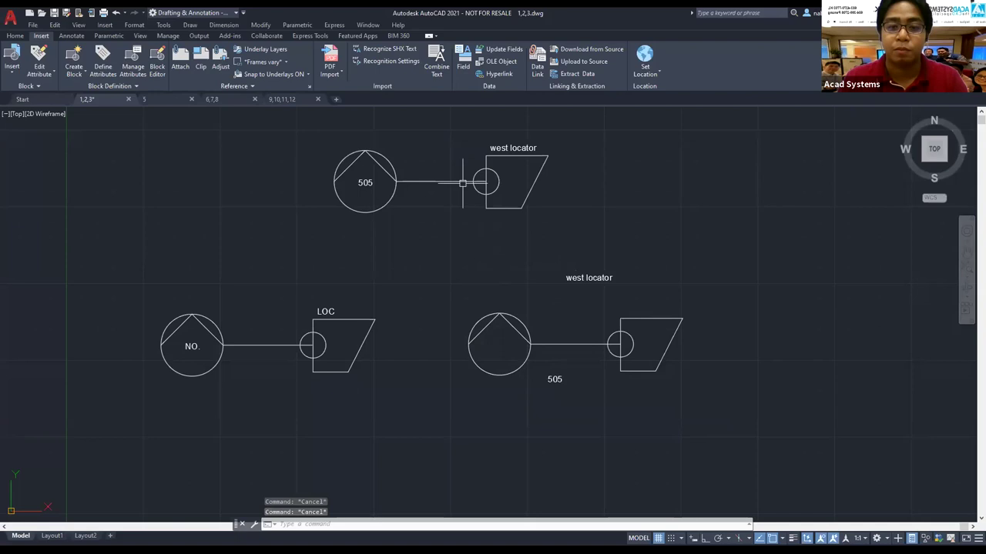
click(450, 182)
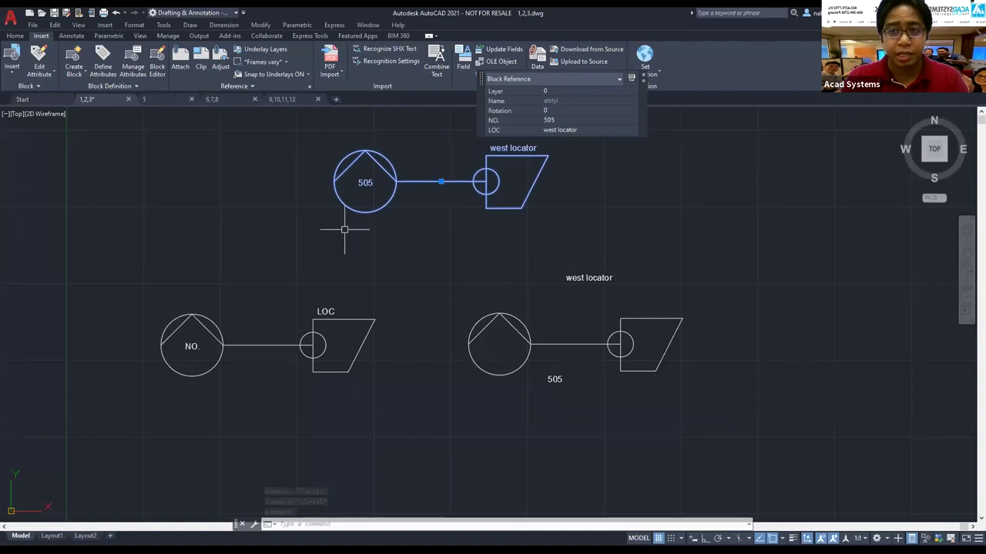
key(Escape)
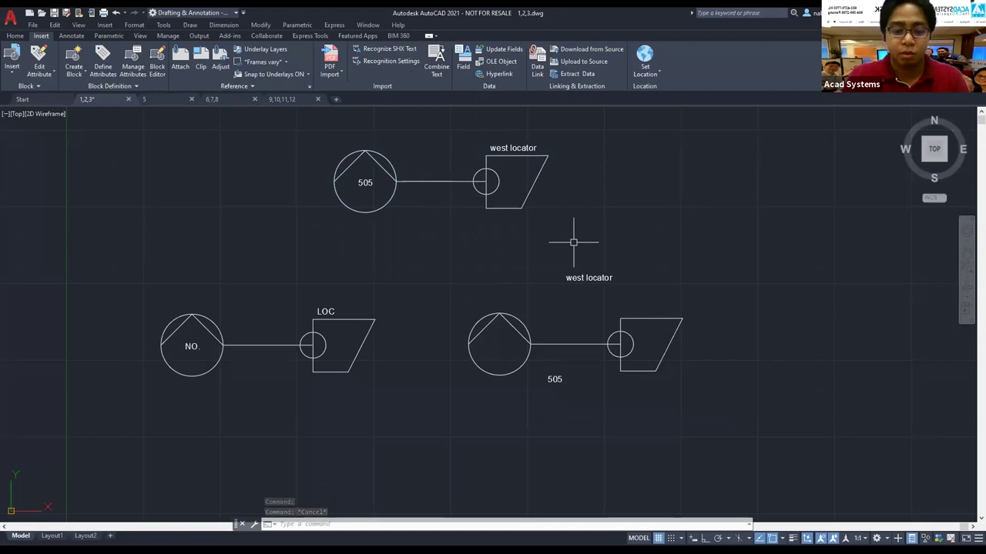
- Use NCOPY to copy the chevron and small locator circle out of the 505 block, placing them to its left
text(ncopy)
key(Return)
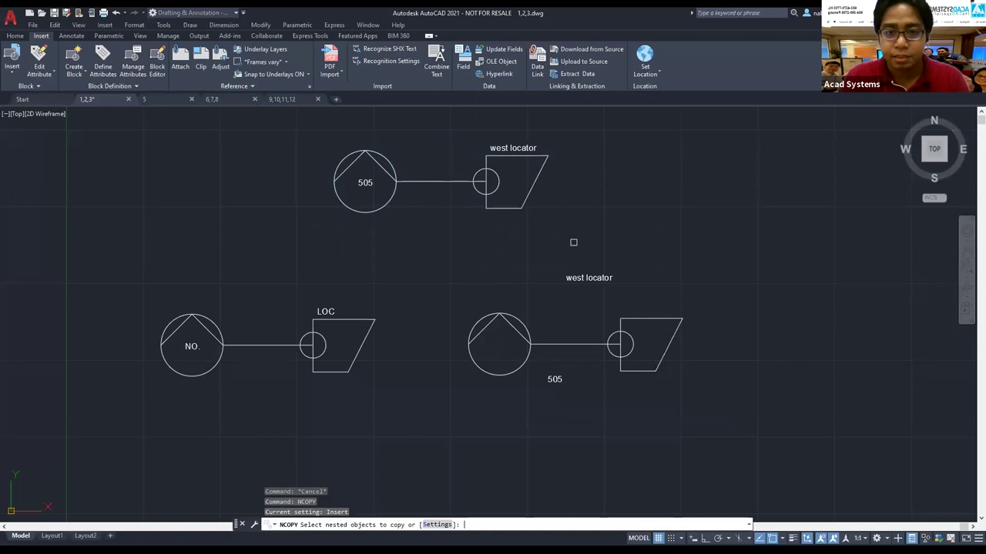
click(497, 181)
click(379, 163)
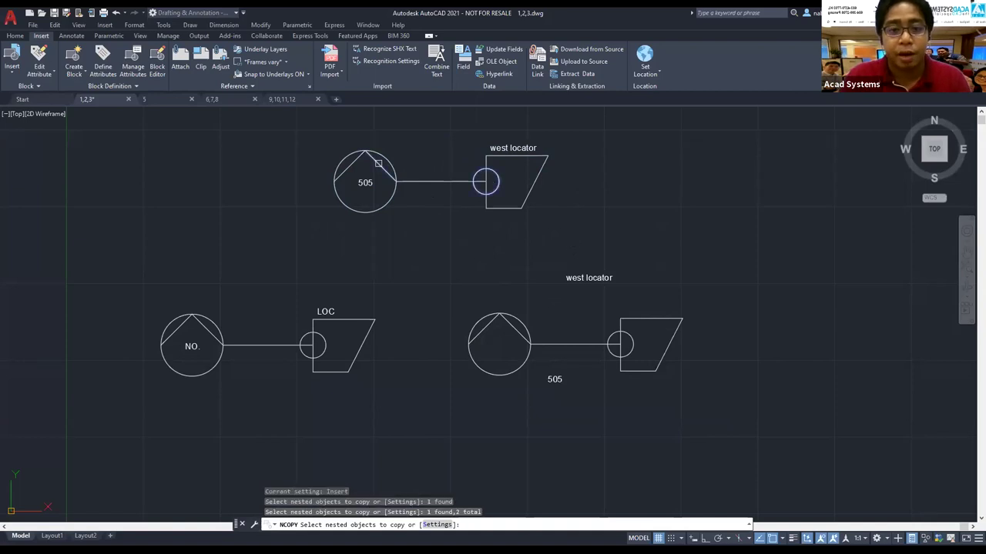
click(350, 166)
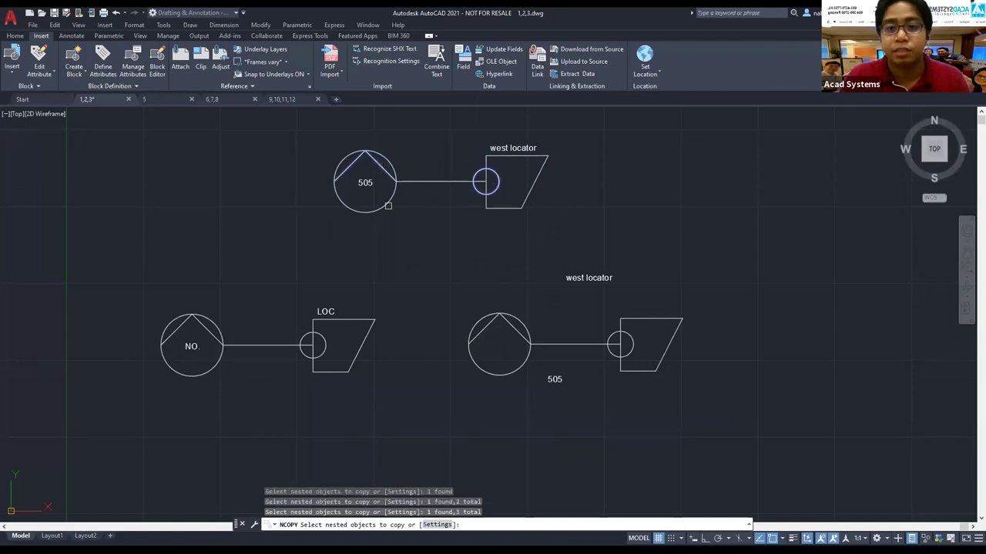
key(Return)
click(432, 232)
click(226, 262)
key(Escape)
key(Escape)
key(Escape)
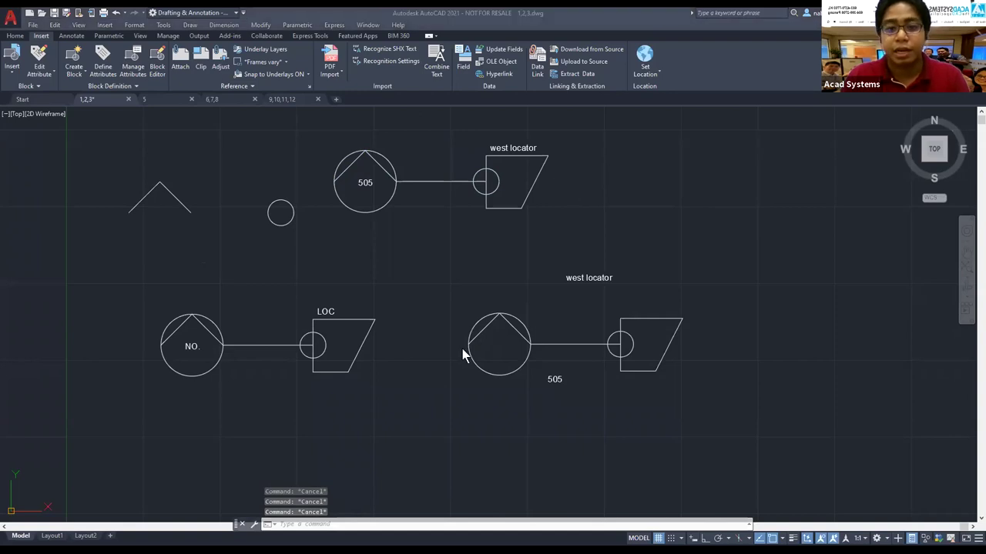
- Attach 1Quick measure.dwg as an external reference over the stepped outline
mouse_move(420, 414)
middle_down()
mouse_move(512, 226)
mouse_move(502, 246)
middle_up()
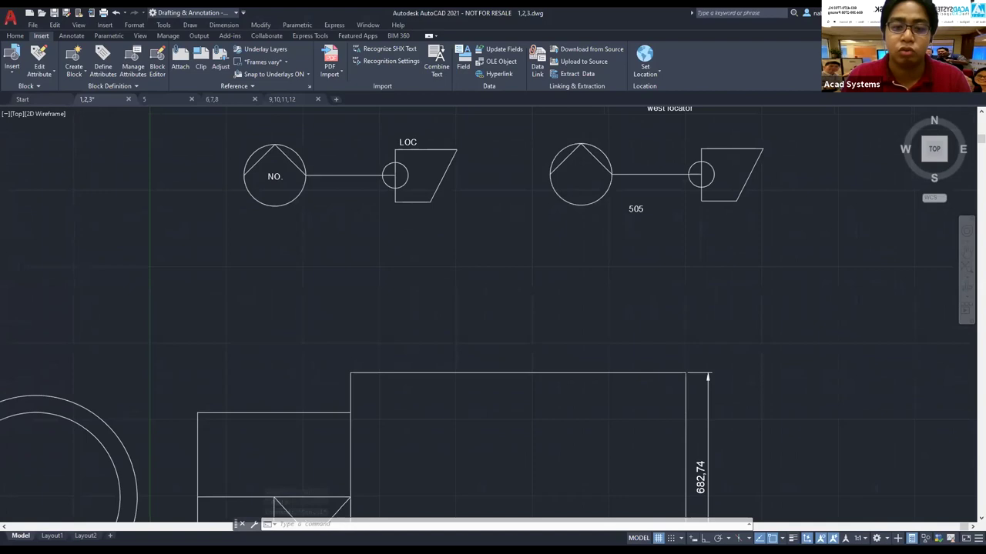
scroll(499, 299, down, 4)
mouse_move(491, 306)
middle_down()
mouse_move(519, 196)
mouse_move(503, 219)
middle_up()
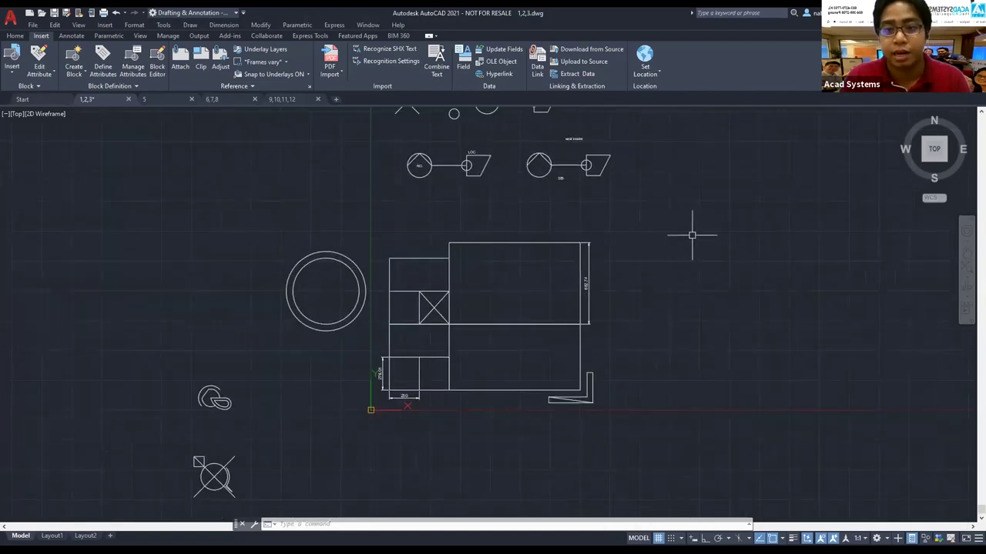
text(in)
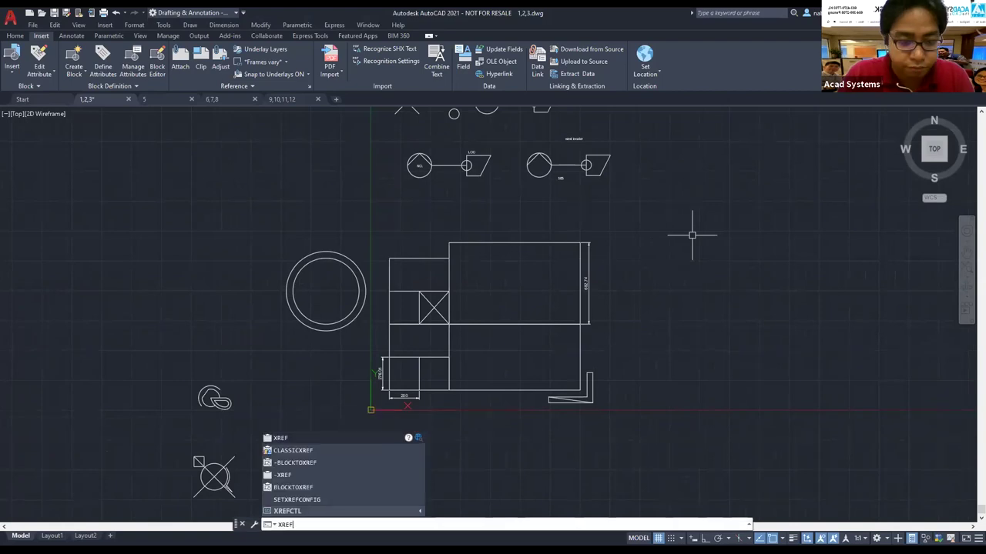
key(Escape)
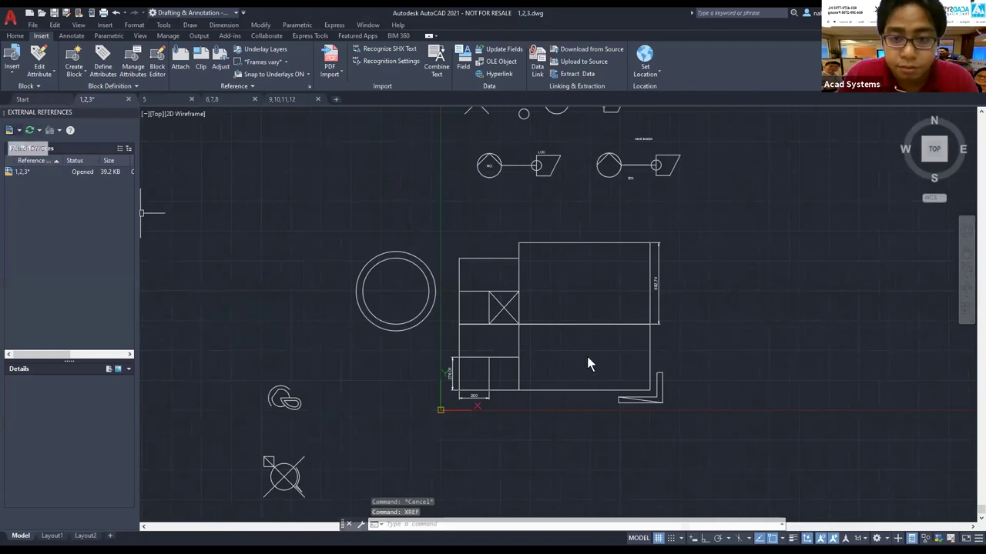
click(456, 249)
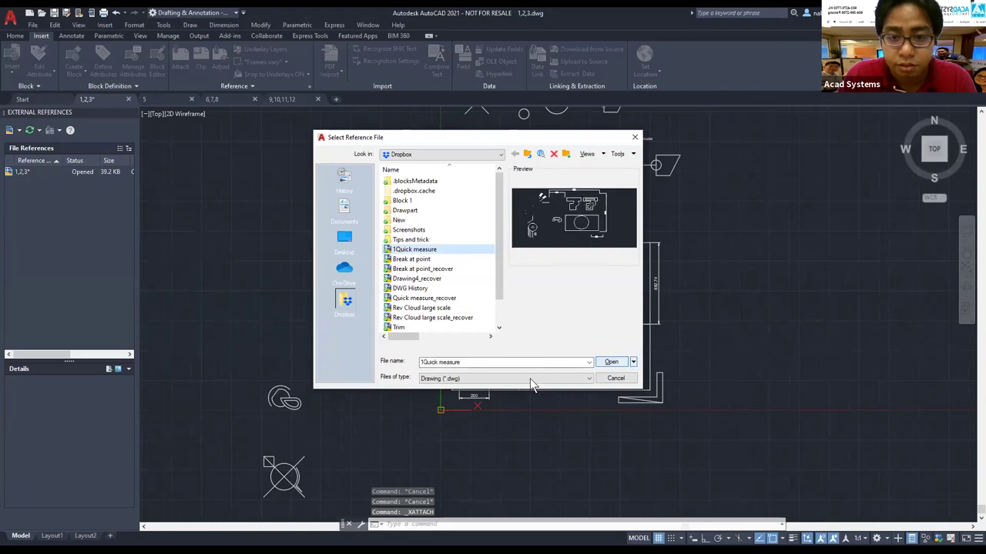
click(611, 361)
key(Return)
- Zoom out and select the attached 1Quick measure reference to check its placement
scroll(442, 310, up, 2)
scroll(442, 310, up, 1)
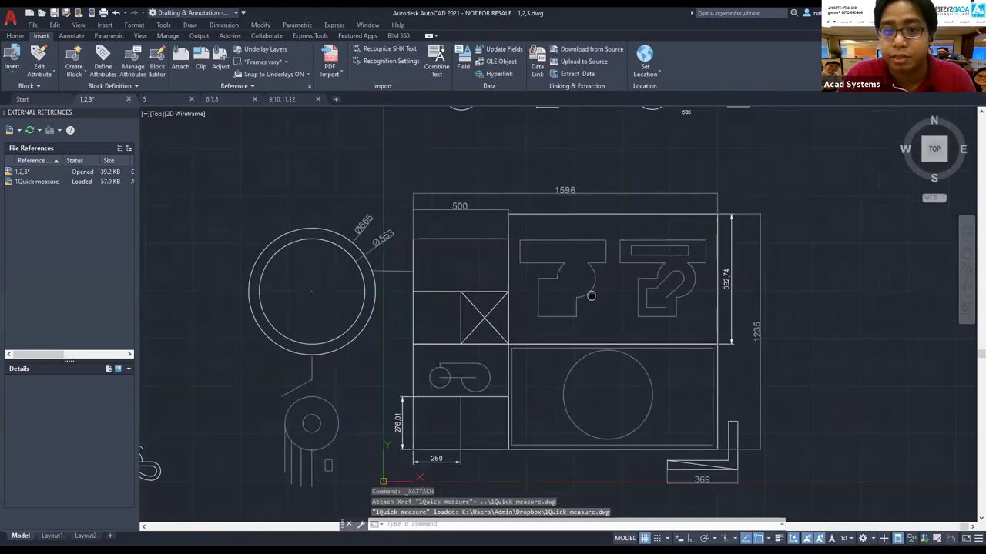
scroll(442, 310, up, 2)
click(326, 366)
key(Escape)
key(Escape)
key(Escape)
key(Escape)
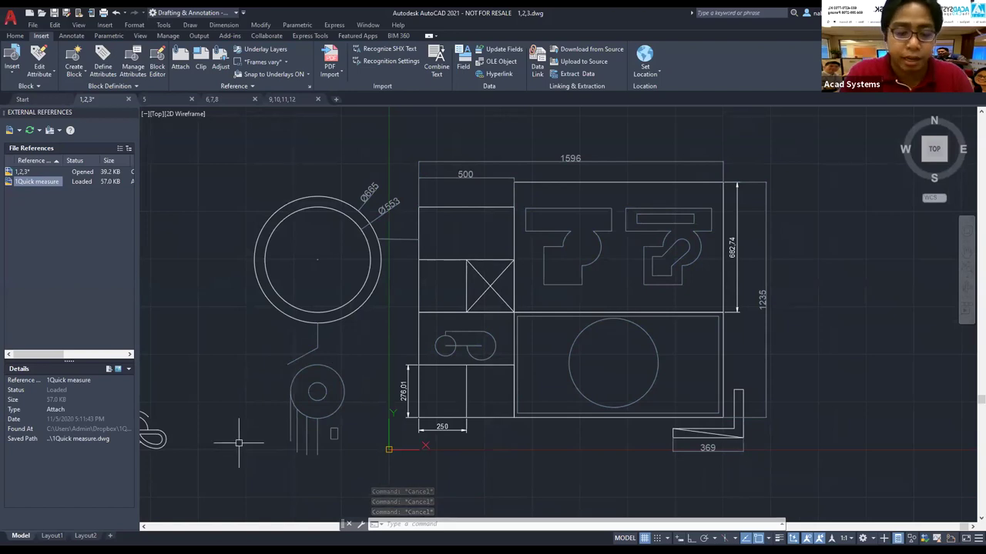
- NCOPY the small circle and the four lines beneath it out of the xref, placing the copy at lower left
text(NCOPY)
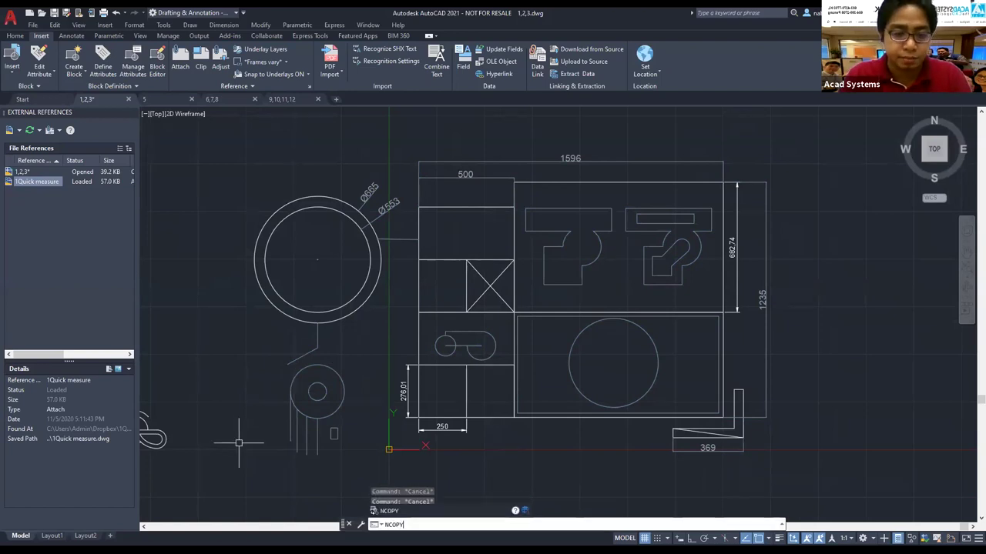
key(Return)
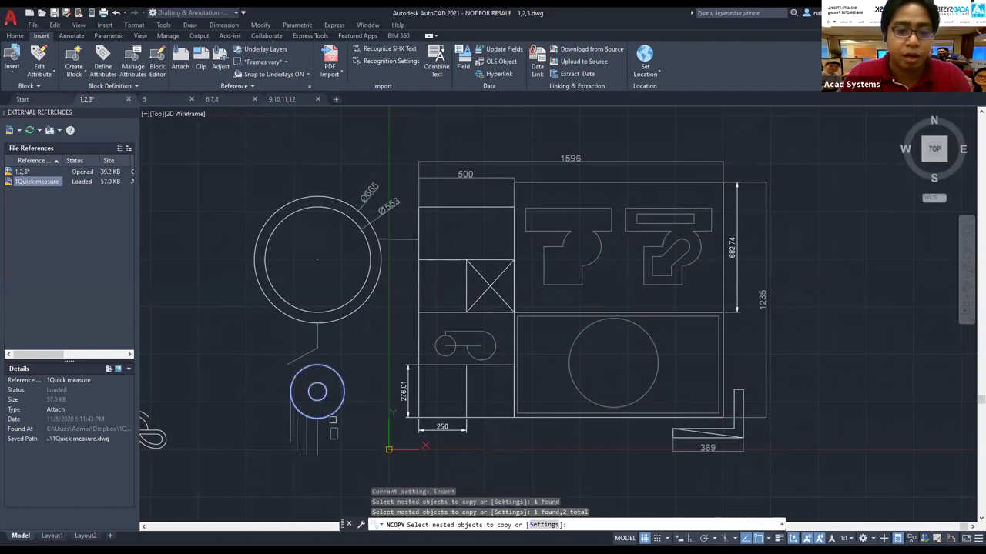
click(334, 429)
click(317, 435)
click(296, 433)
click(310, 435)
click(304, 435)
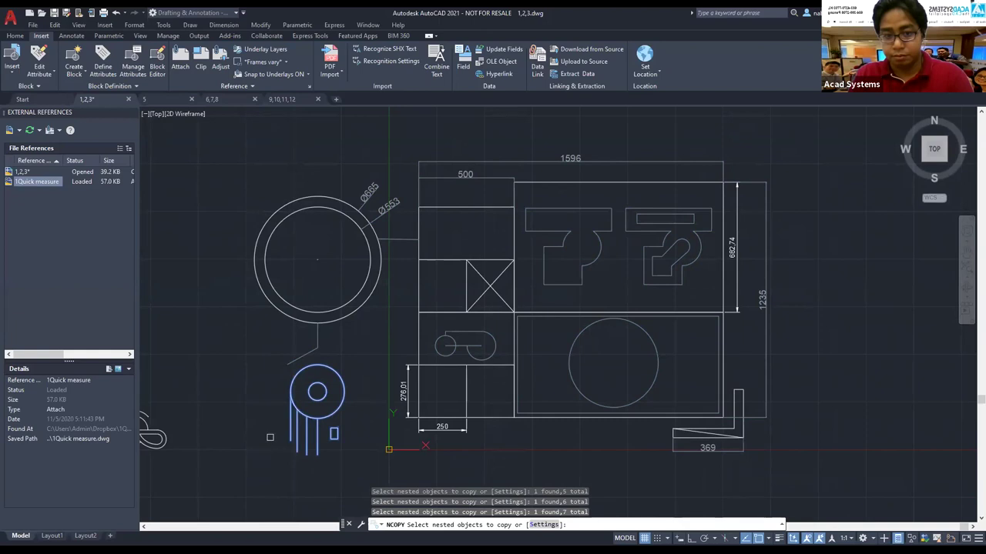
key(Return)
click(244, 460)
key(Escape)
key(Escape)
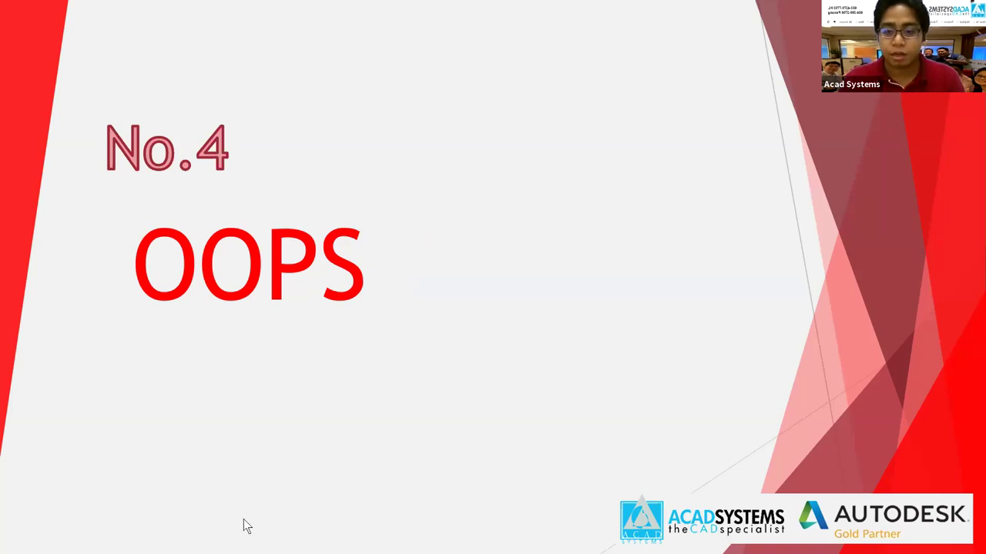
- Switch from the slideshow back to AutoCAD and shift the drawing view down and left
key(alt+Tab)
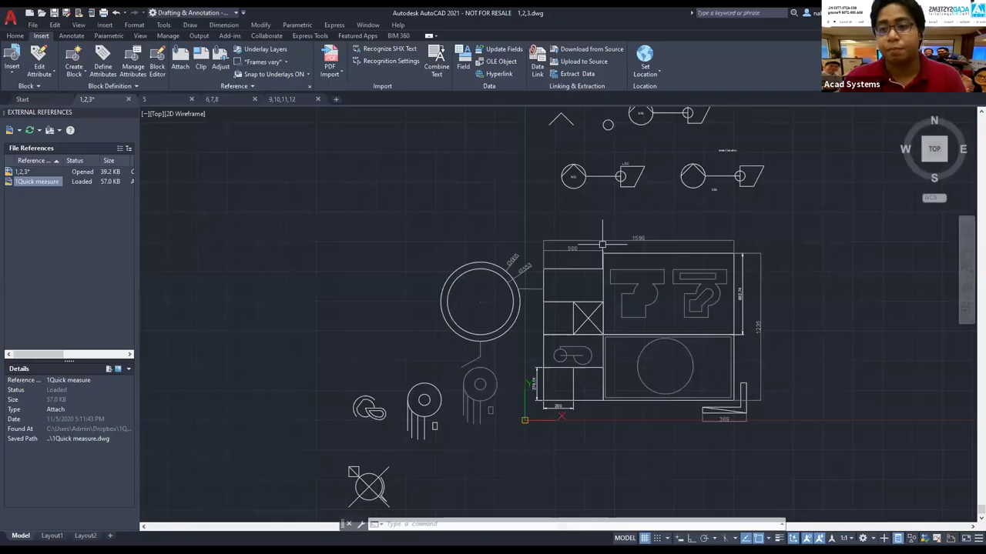
middle_drag(595, 268, 541, 306)
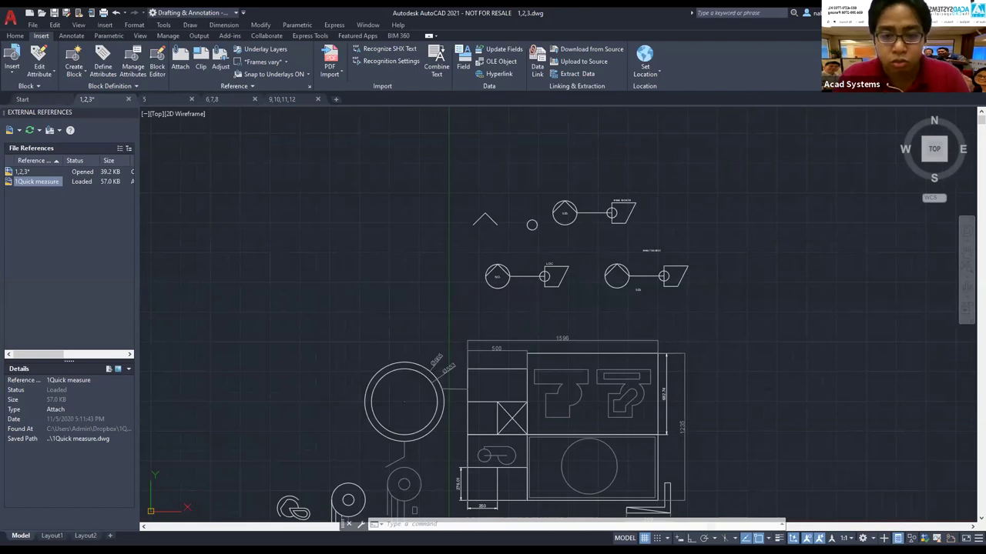
- Erase the Ø553 circle to the left of the outline
key(Escape)
key(Escape)
middle_drag(537, 352, 559, 266)
click(491, 379)
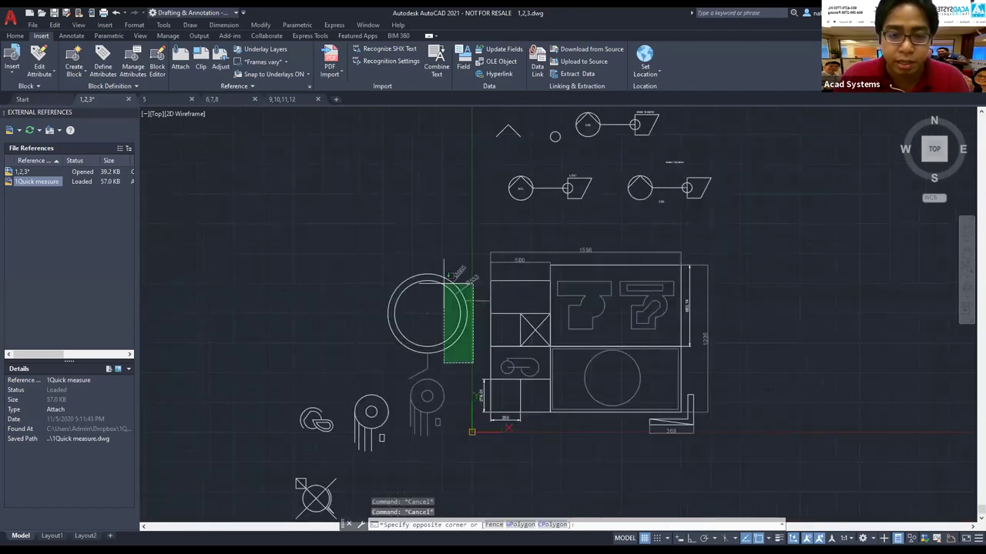
click(372, 229)
key(Escape)
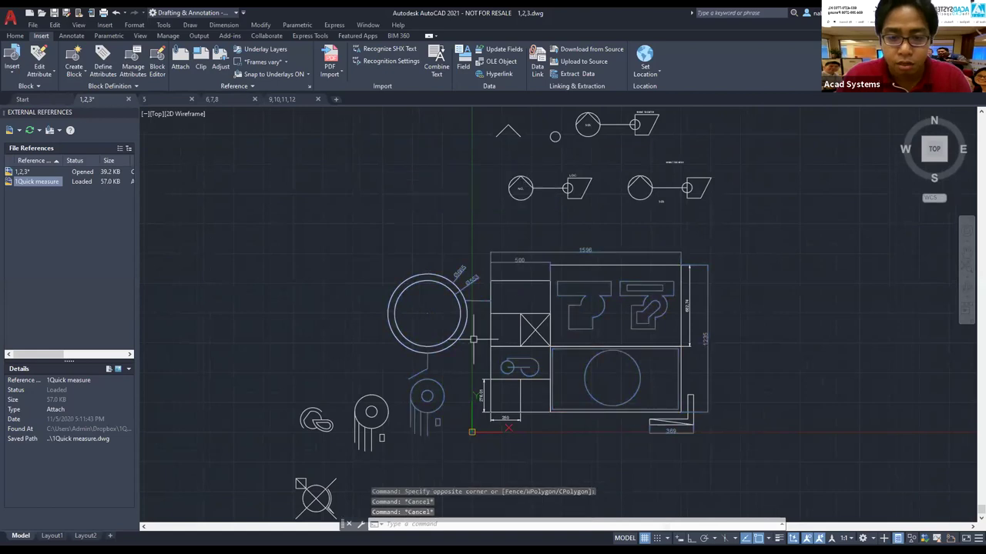
click(454, 331)
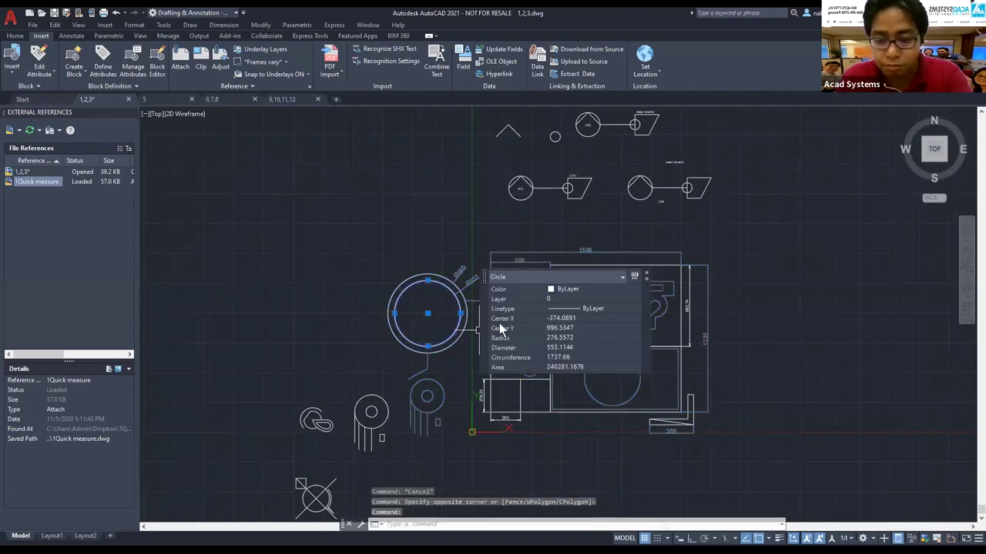
key(Delete)
key(Escape)
key(Escape)
key(Escape)
- Draw a new circle at upper left and a horizontal line crossing through it
click(14, 36)
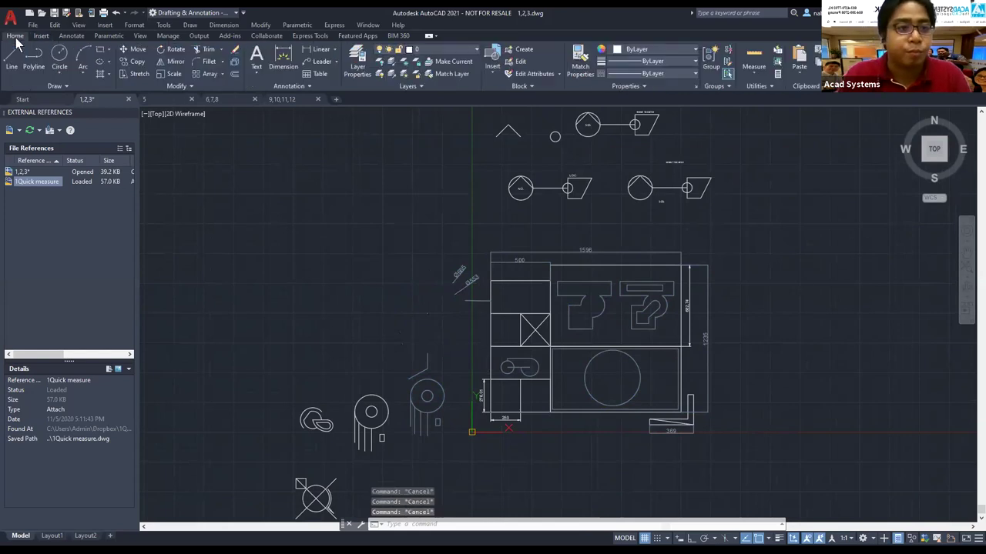
click(60, 57)
click(279, 198)
click(290, 221)
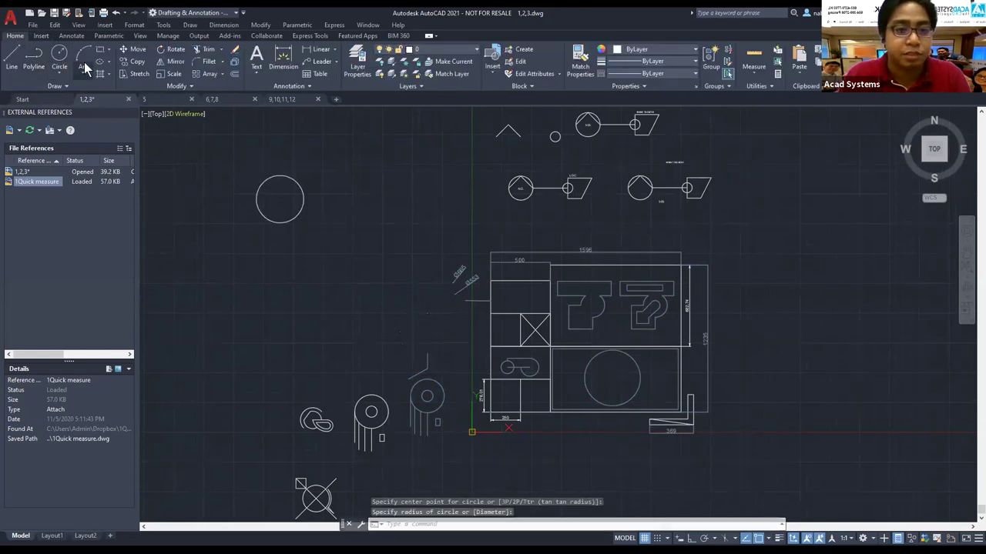
text(l)
key(Return)
click(190, 194)
click(353, 200)
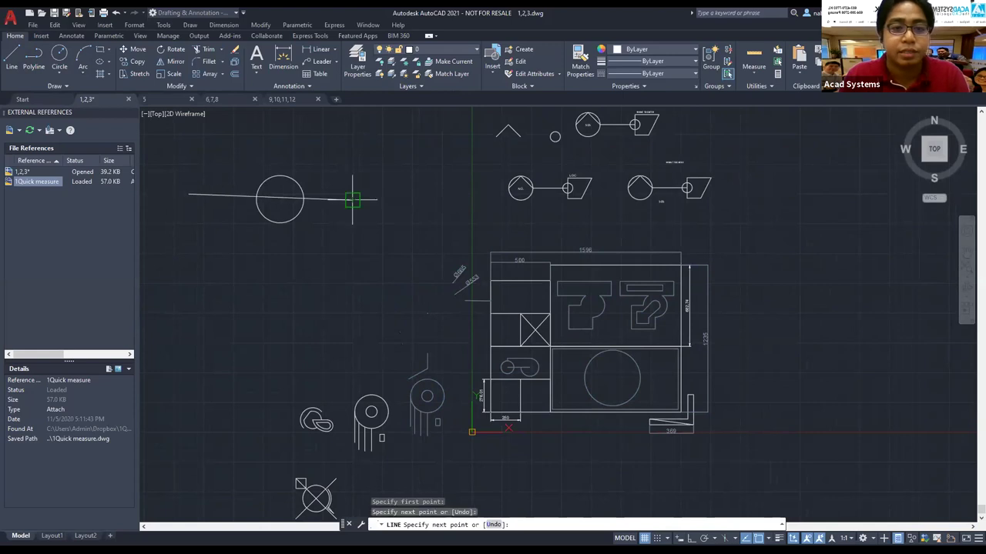
key(Escape)
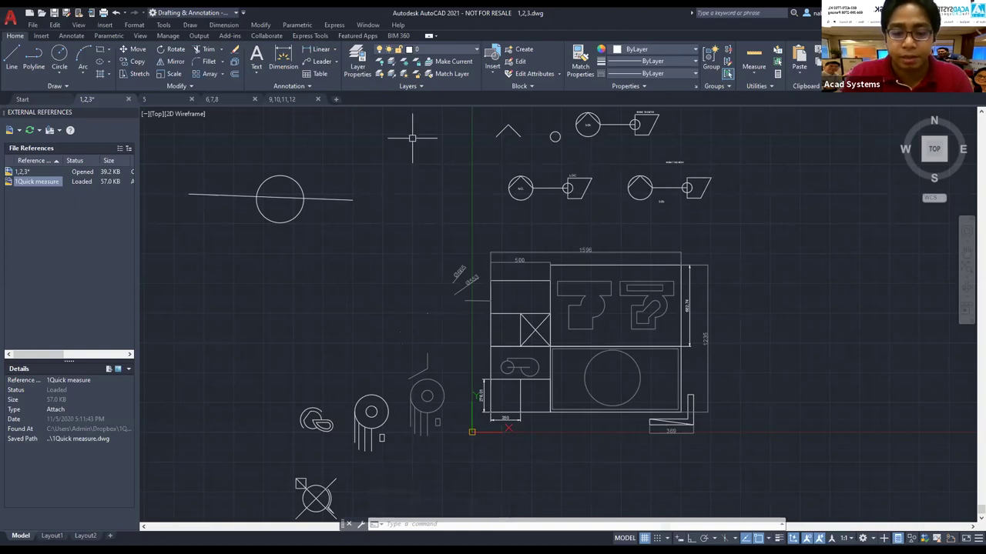
- Run OOPS to restore the erased Ø553 circle beside the outline
text(OOPS)
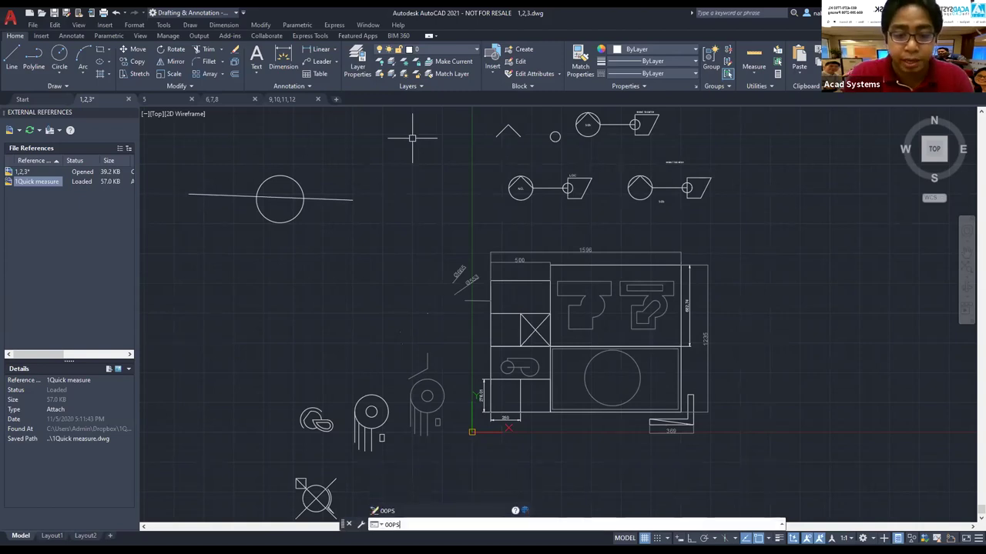
key(Return)
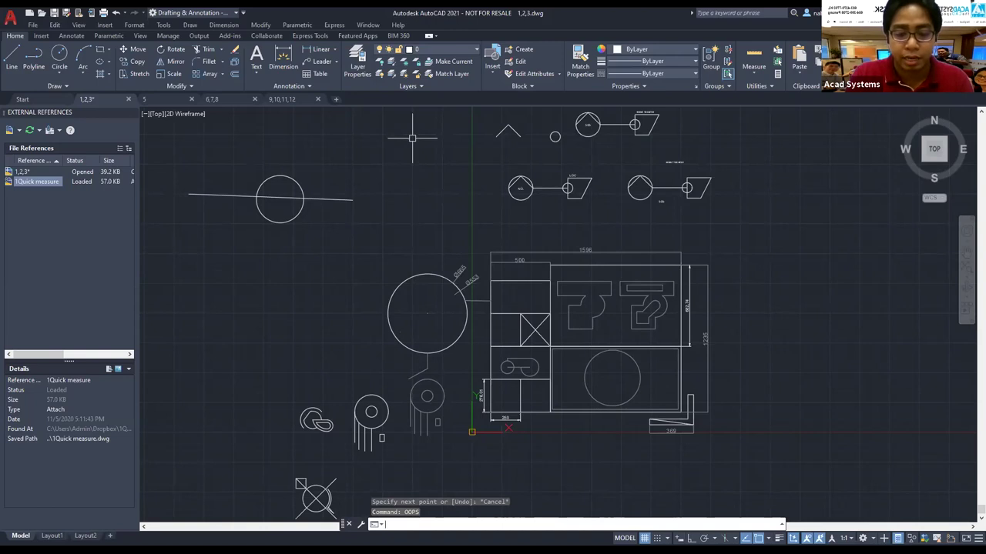
key(Return)
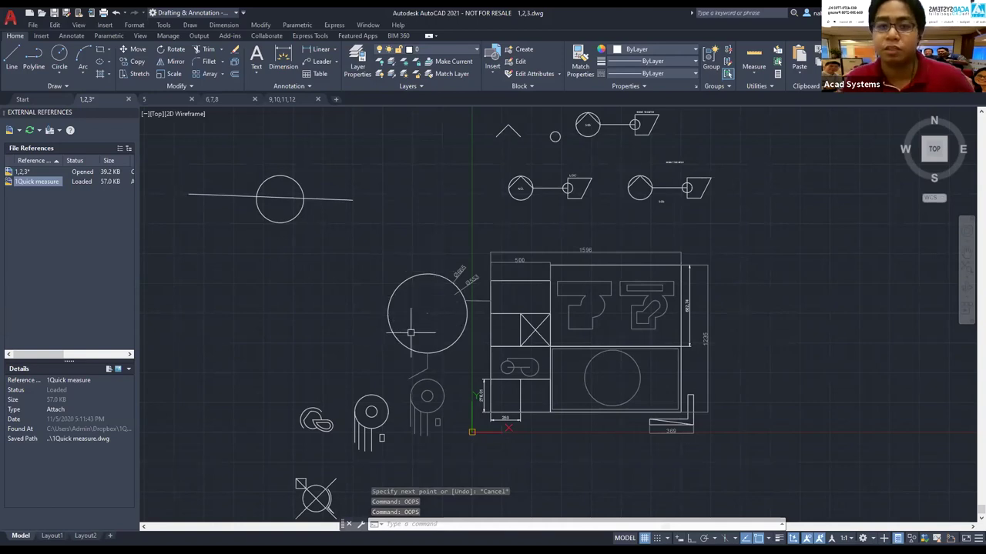
key(Escape)
key(Escape)
key(Escape)
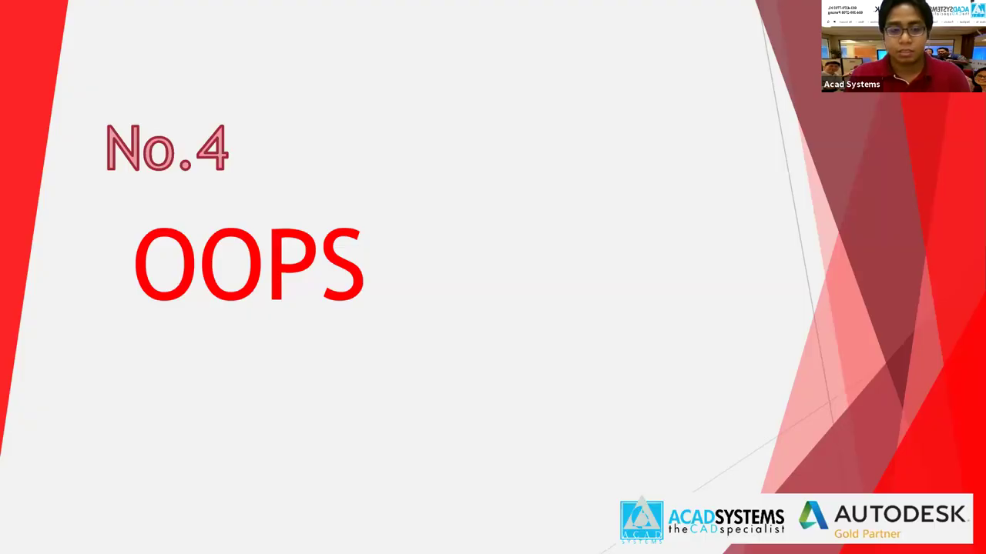
- Advance past the 'Work with Images' slide and return to the 1,2,3 drawing in AutoCAD
key(Right)
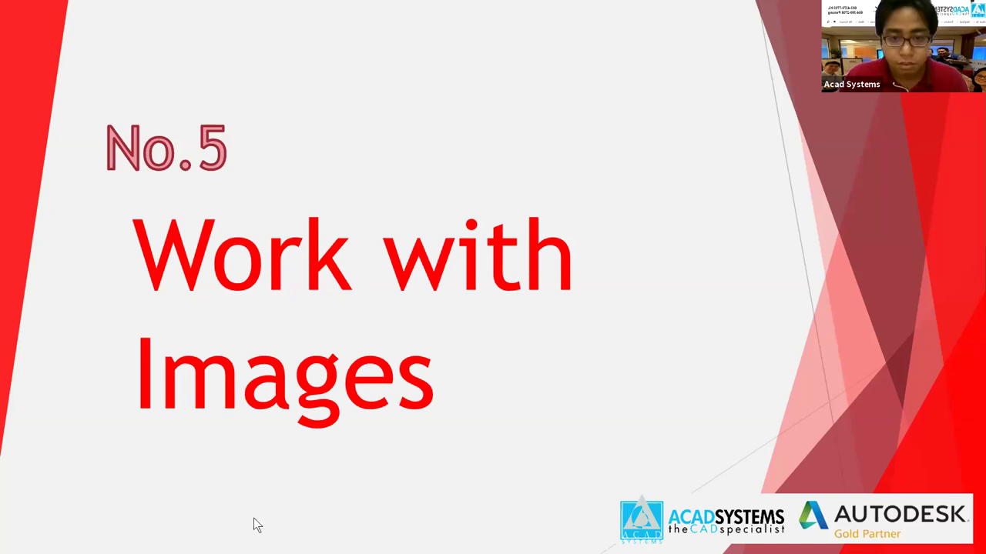
key(alt+Tab)
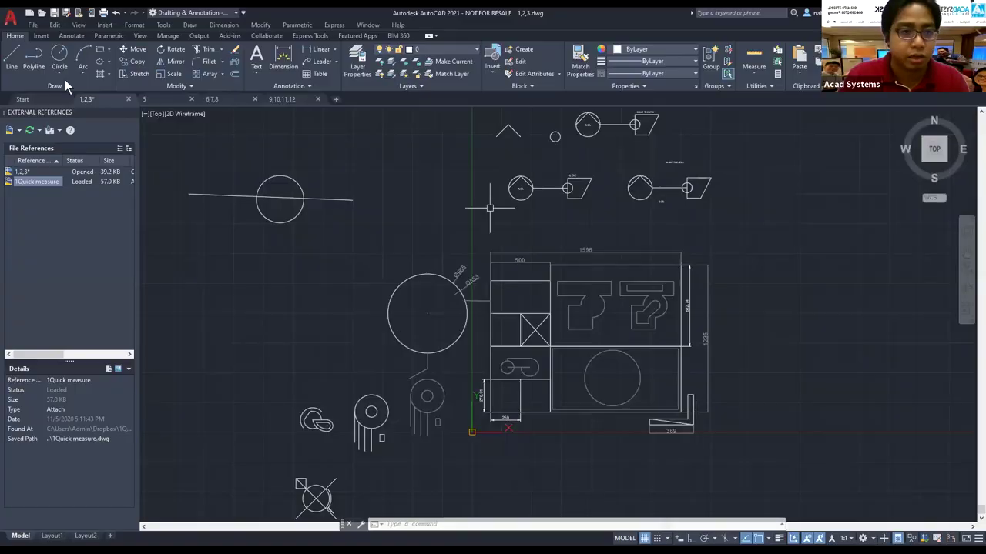
- Close the 1,2,3 drawing, accepting the save prompt, and nudge drawing 5's view slightly
click(128, 99)
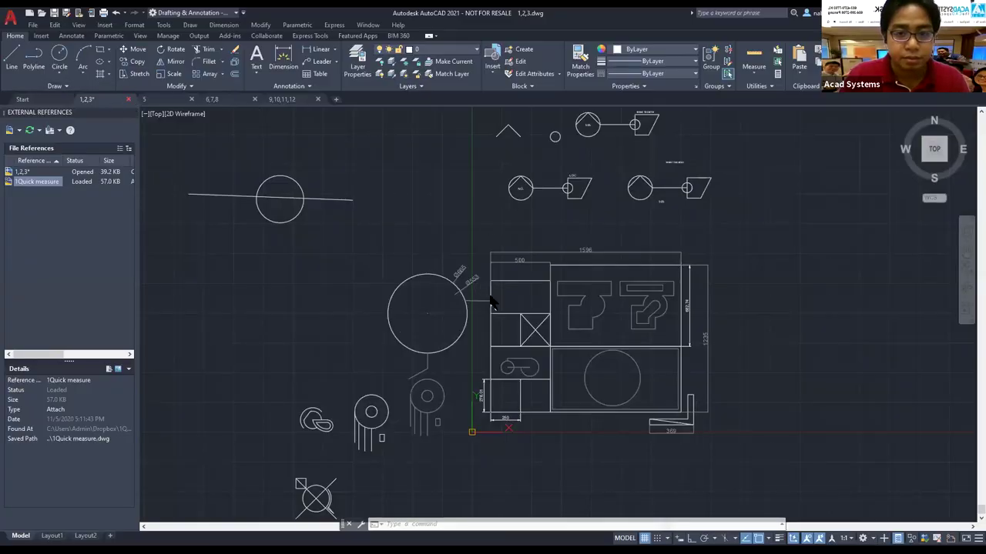
key(Return)
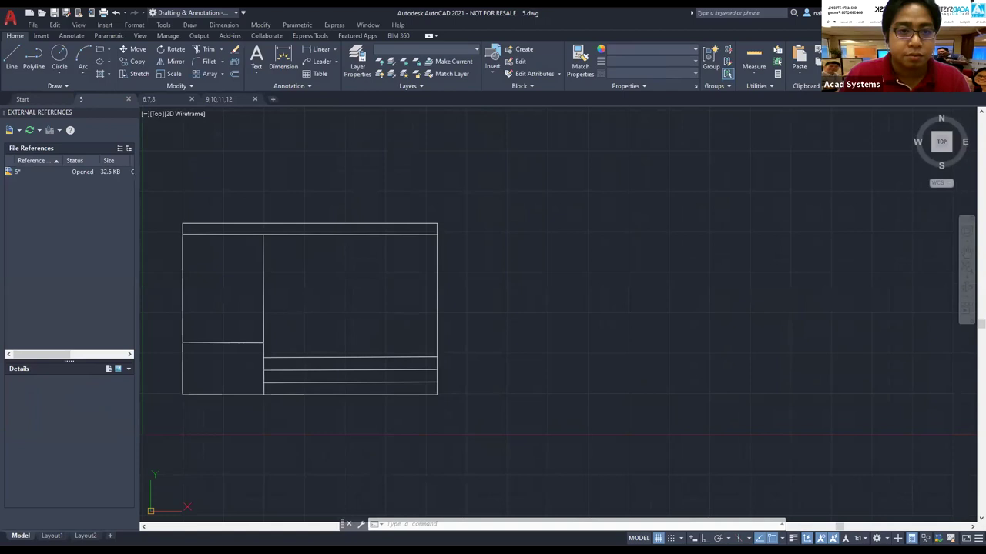
scroll(539, 308, up, 2)
scroll(531, 316, down, 2)
middle_drag(524, 321, 550, 322)
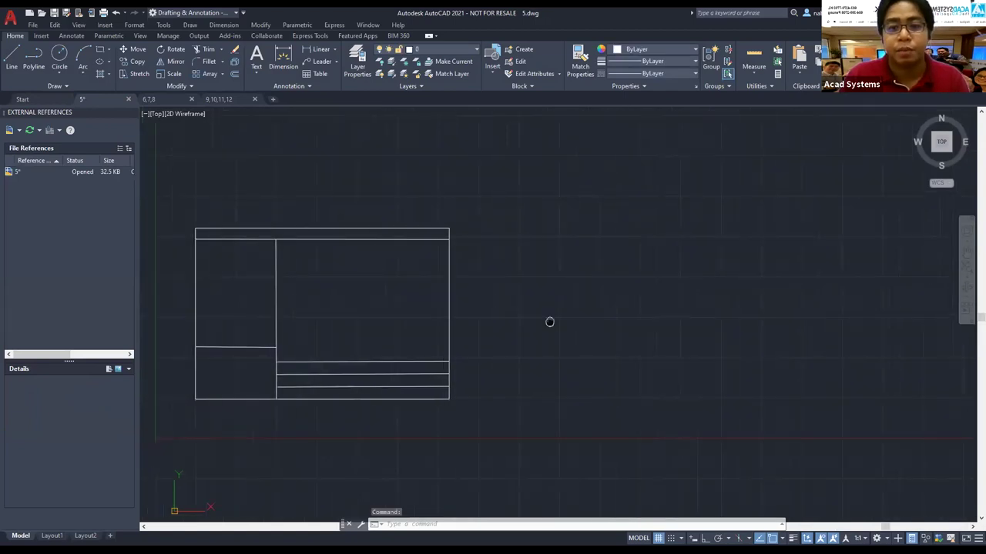
- Start a new blank Drawing1 and move the ribbon through Annotate and Parametric to Insert
click(273, 98)
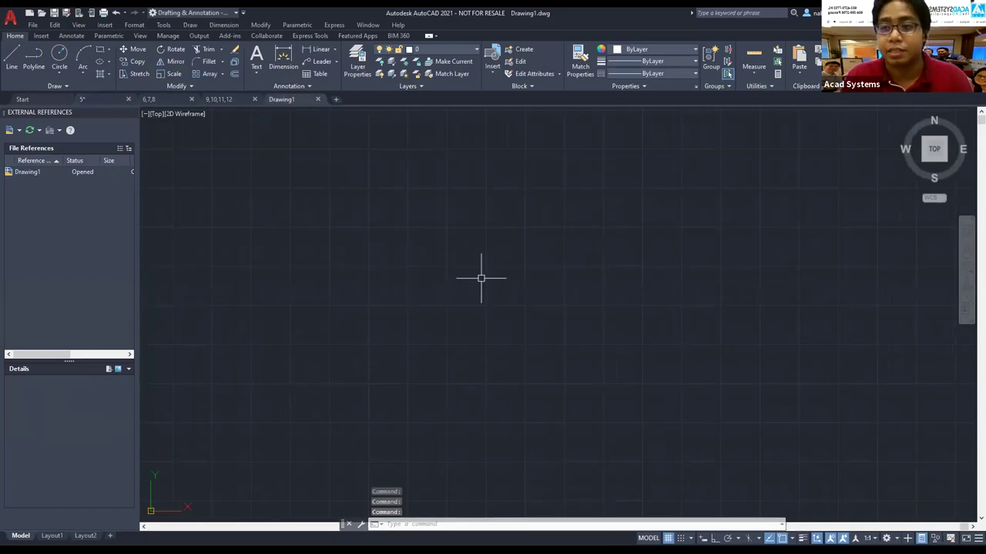
click(90, 36)
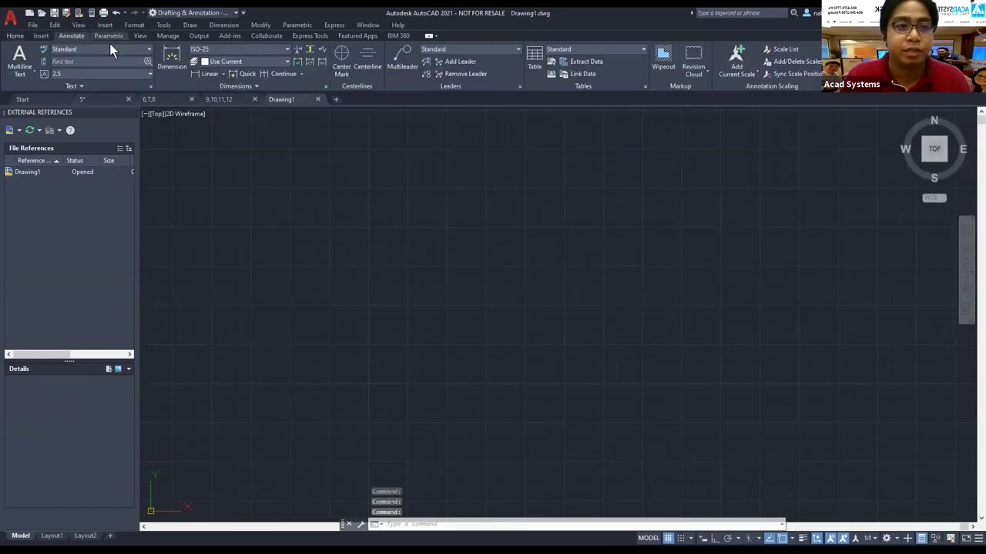
click(111, 39)
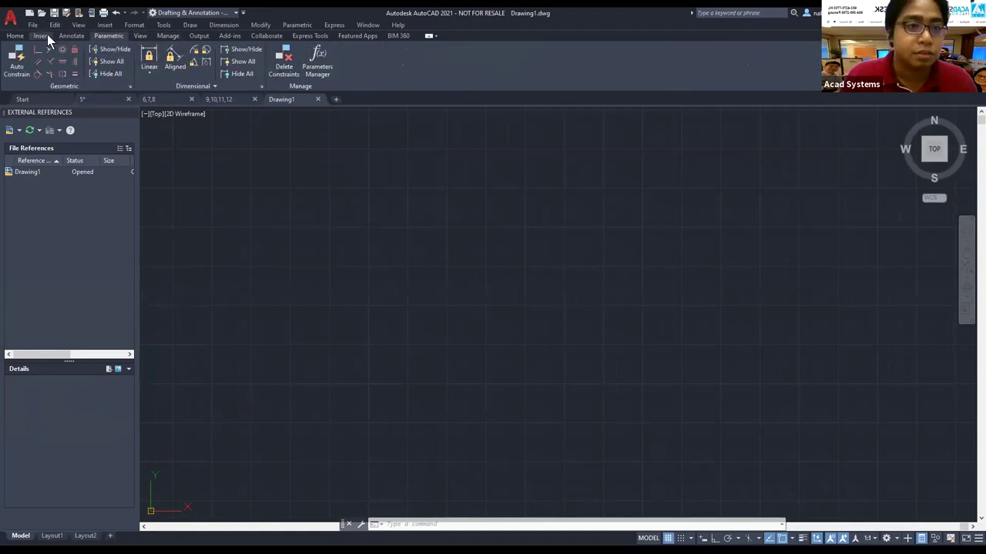
click(45, 35)
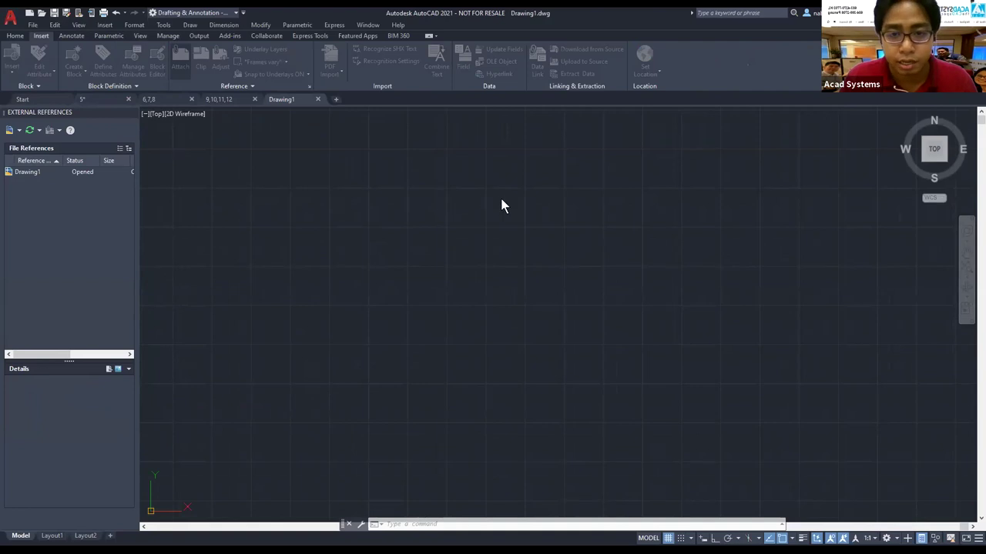
- Attach the acad d image from Dropbox into Drawing1 at a picked point with scale 1
drag(516, 214, 514, 223)
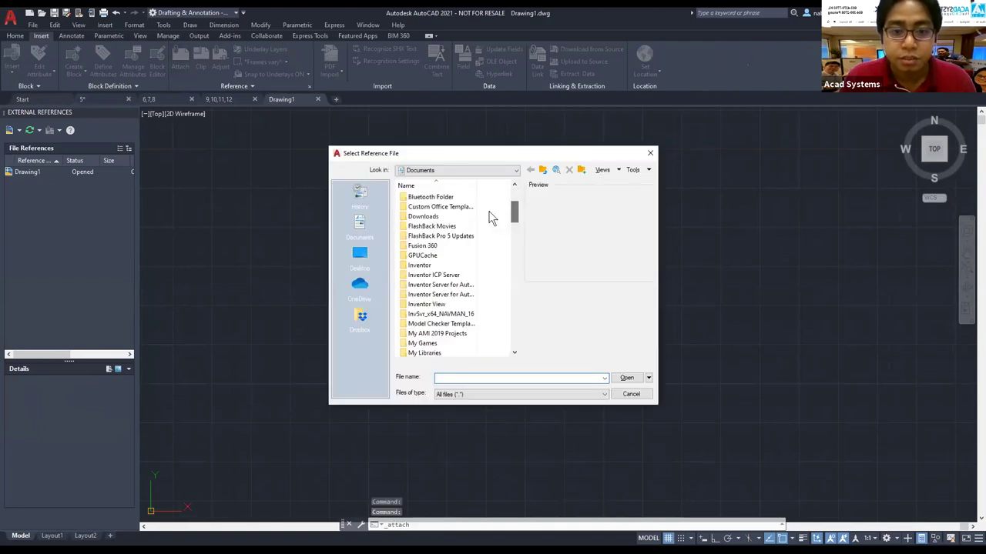
click(360, 285)
click(360, 317)
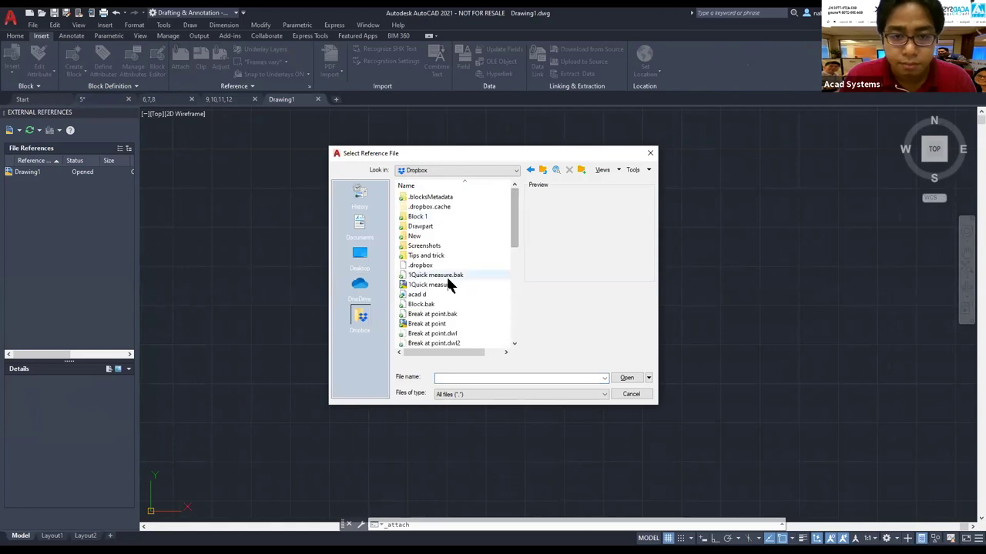
click(439, 296)
click(625, 378)
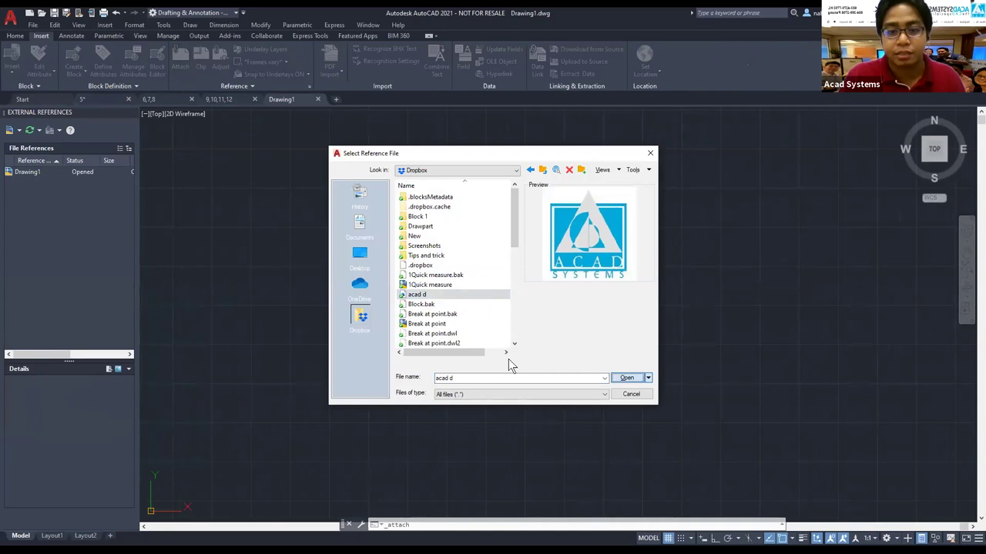
key(Return)
click(472, 258)
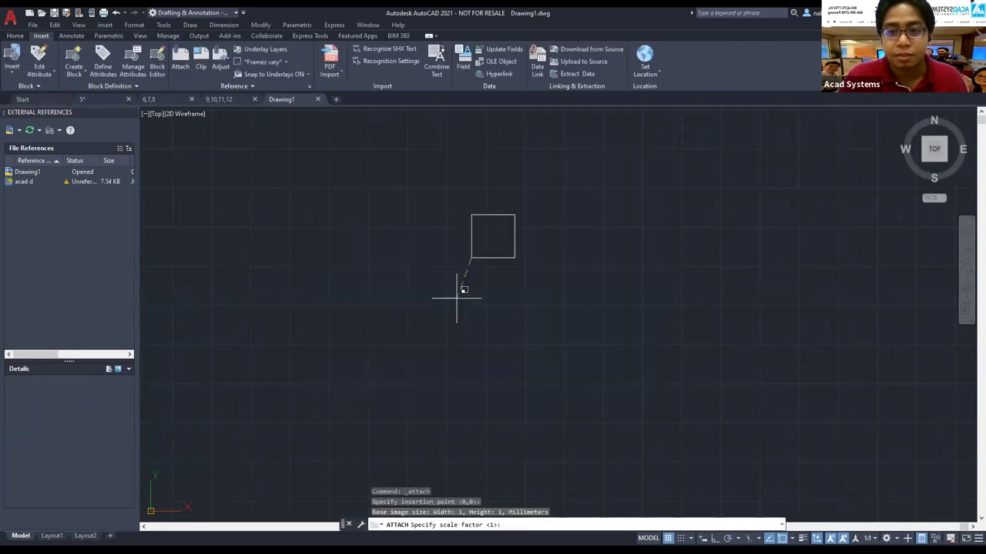
click(458, 290)
scroll(465, 284, up, 2)
scroll(469, 282, up, 2)
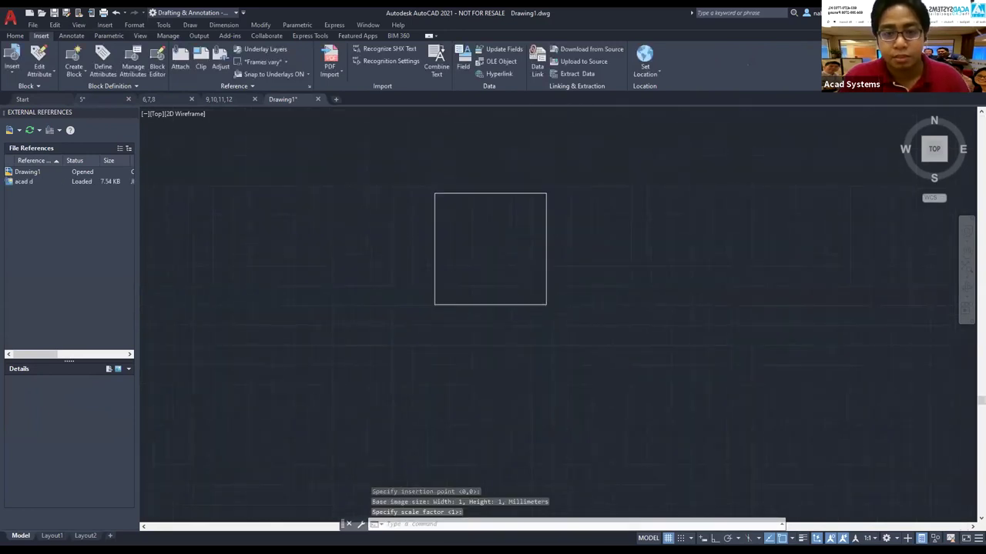
key(Escape)
key(Escape)
key(Escape)
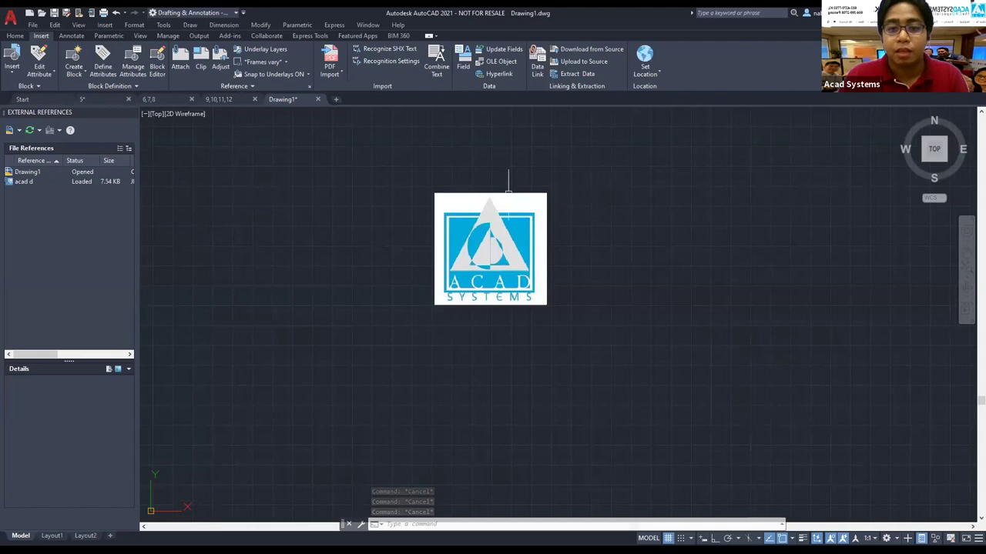
- Select the logo image and cancel the accidental grip stretch
click(507, 192)
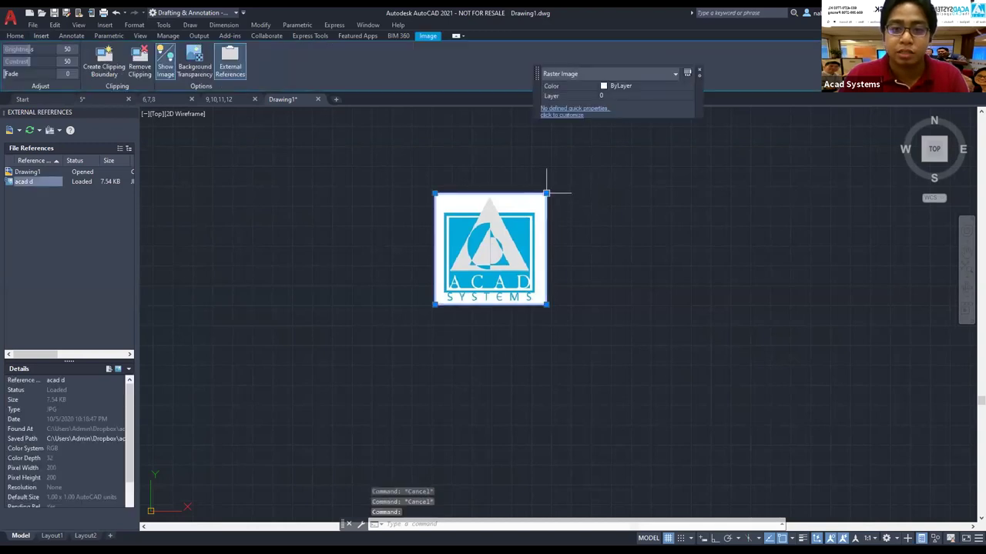
click(546, 192)
key(Escape)
key(Escape)
scroll(550, 222, down, 2)
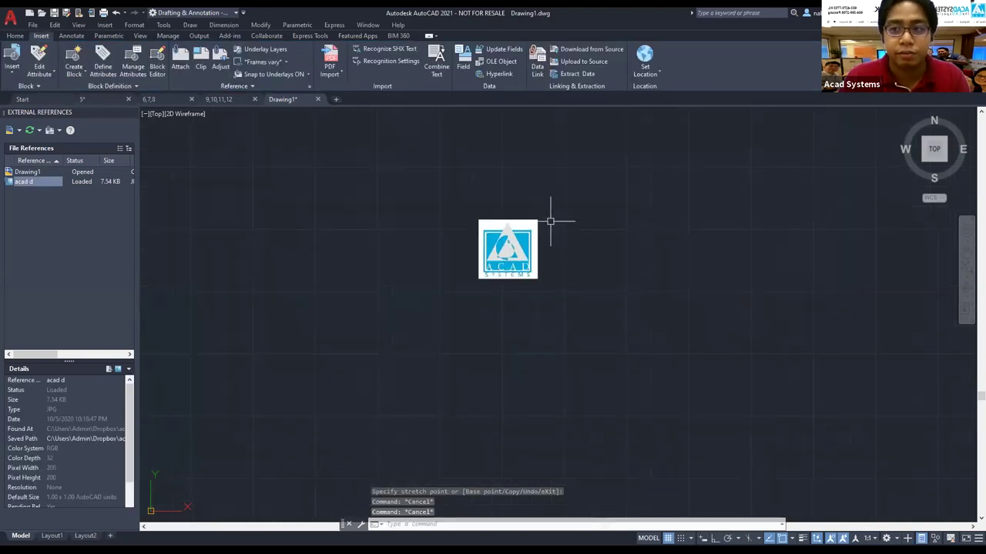
scroll(550, 222, up, 3)
scroll(570, 231, down, 2)
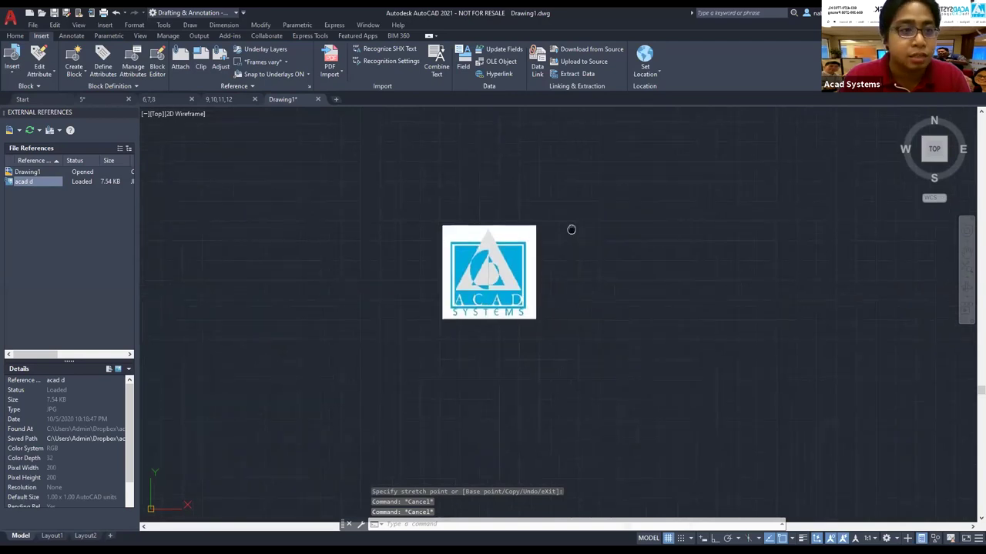
- Rotate the logo image 45° about its lower-left corner, then start the TEXT command
click(68, 36)
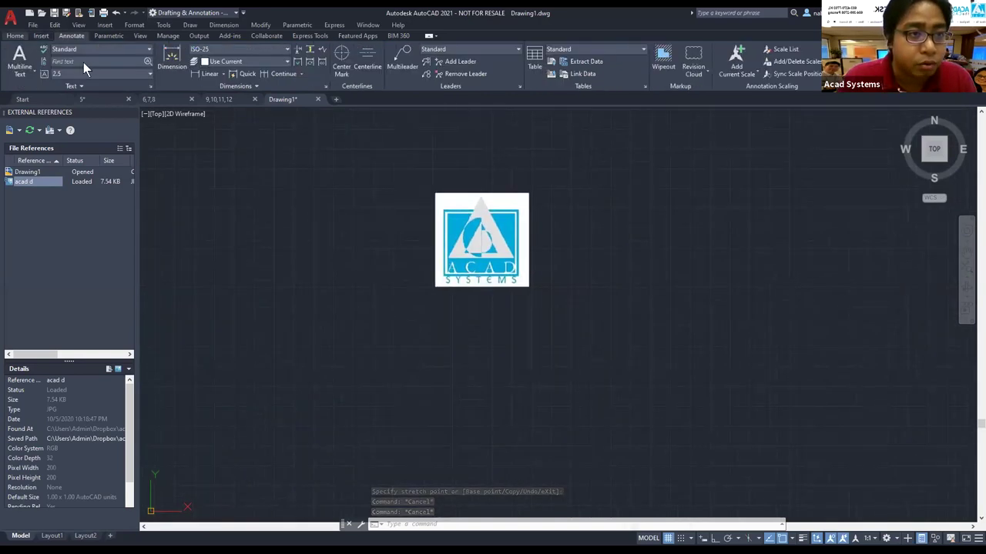
click(15, 35)
click(171, 48)
click(482, 239)
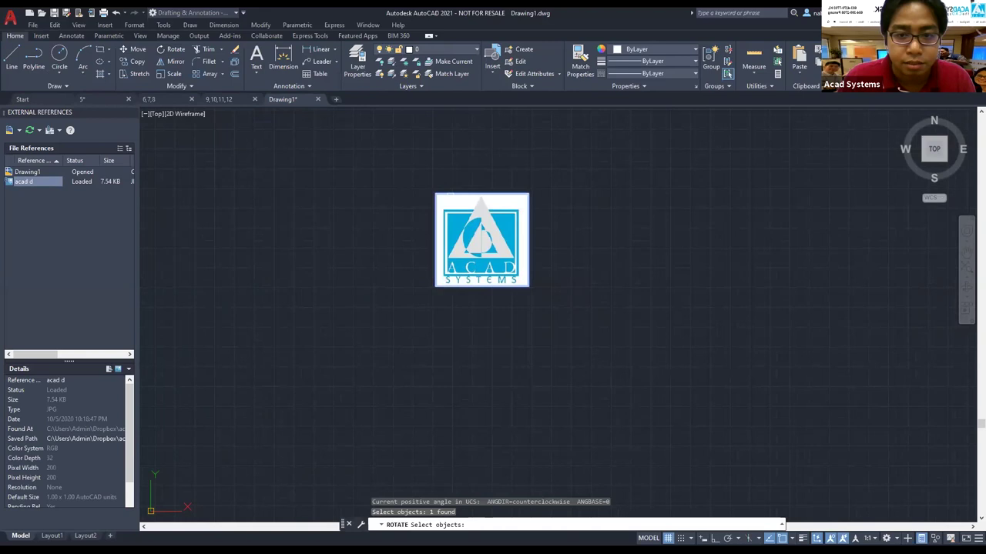
key(Return)
click(436, 286)
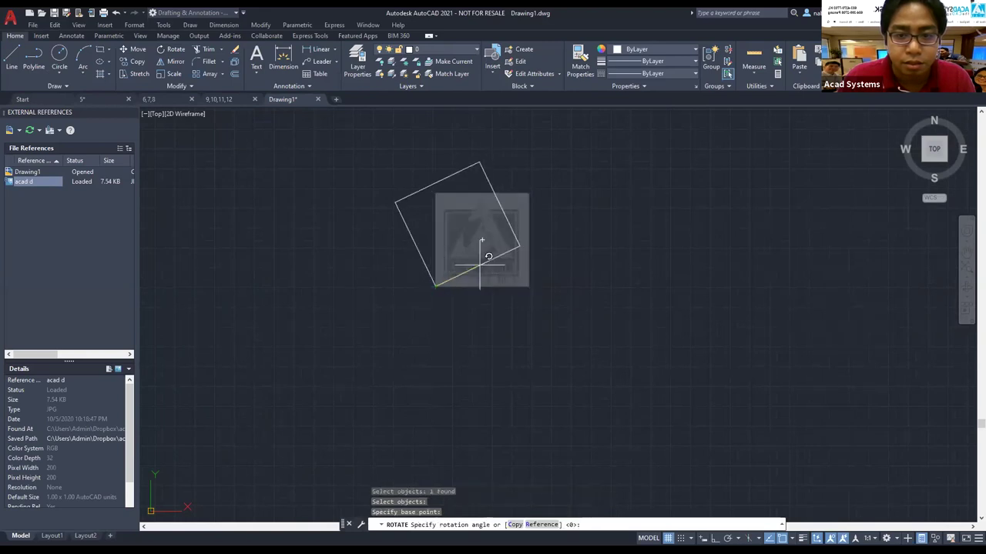
click(492, 232)
key(Escape)
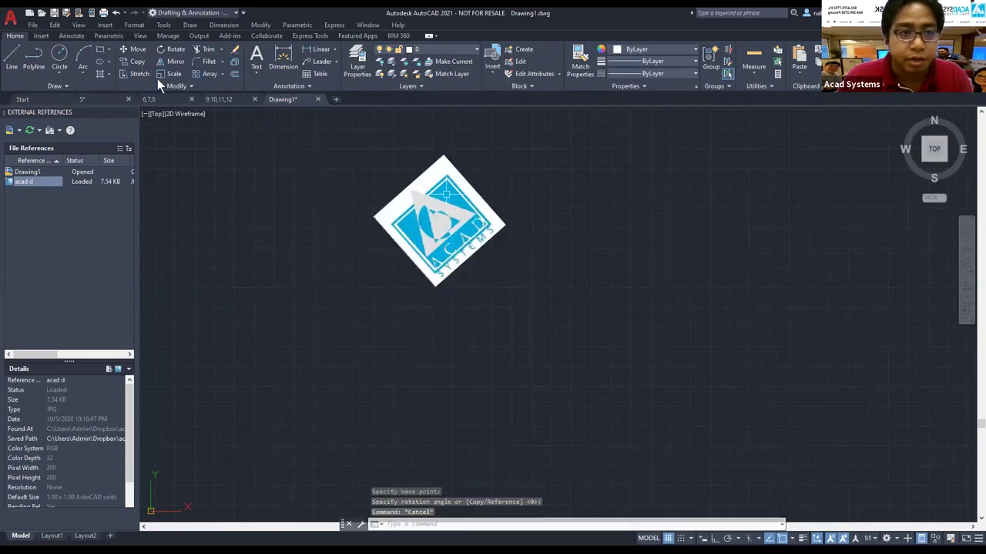
key(Escape)
text(text)
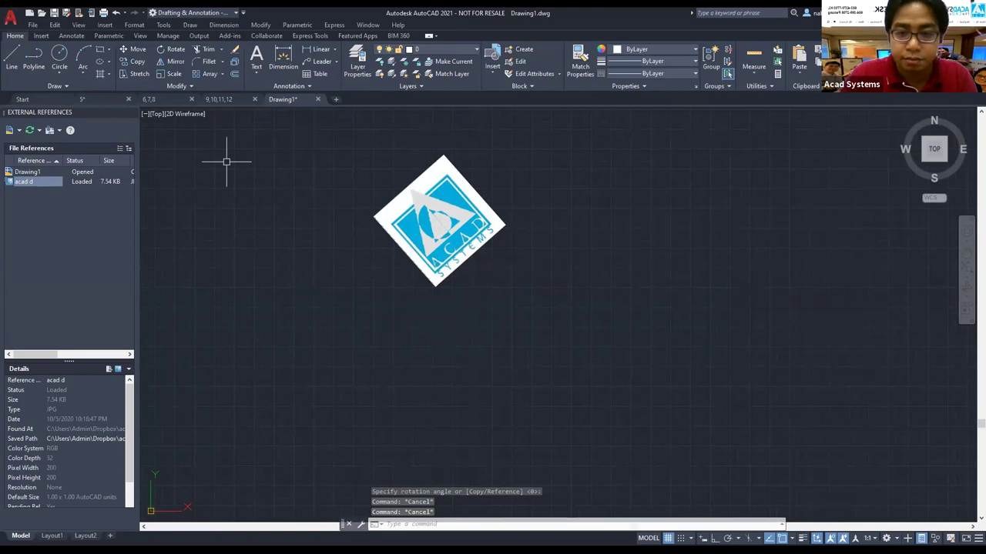
key(Return)
- Write ACADSYSTEMS as single-line text below the logo, height picked with Ortho, rotation 0
click(413, 314)
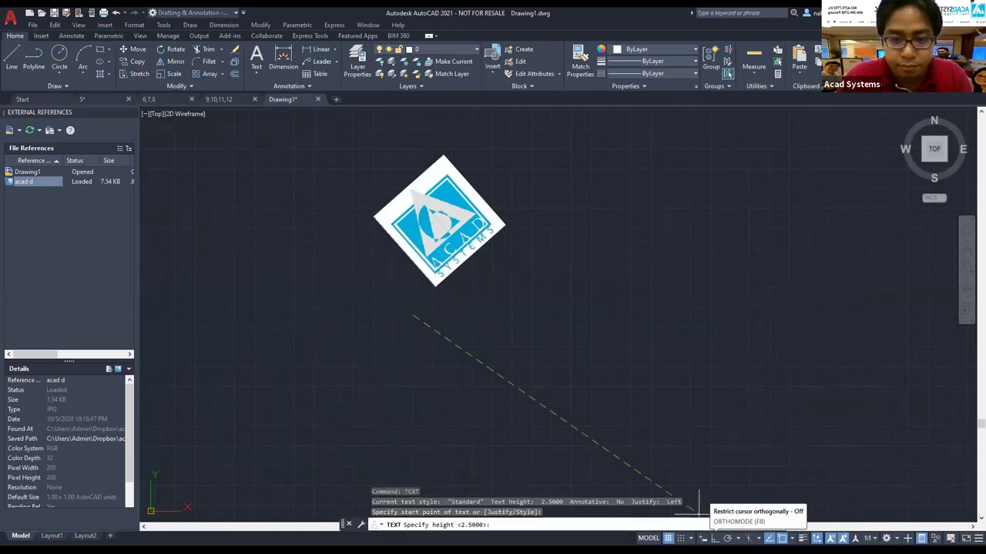
click(712, 538)
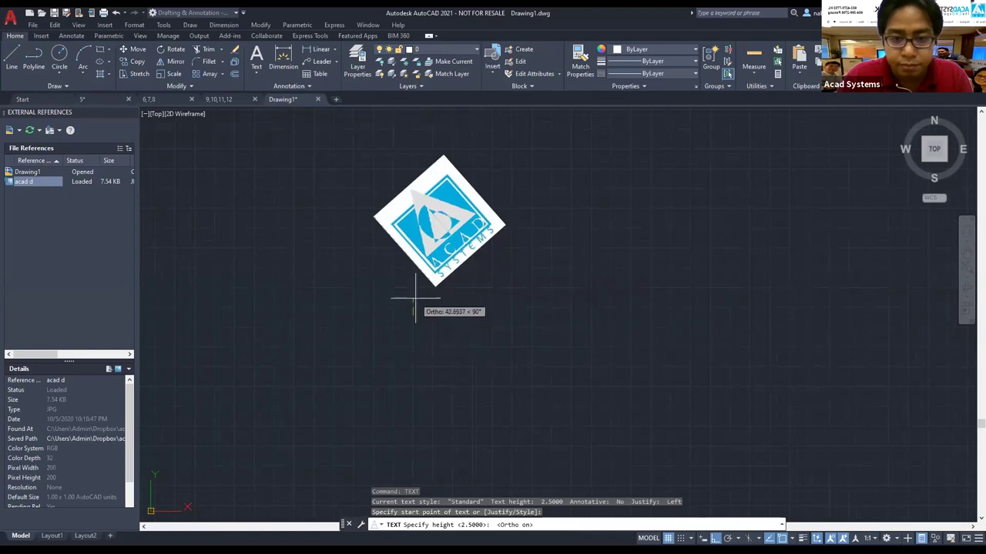
click(407, 294)
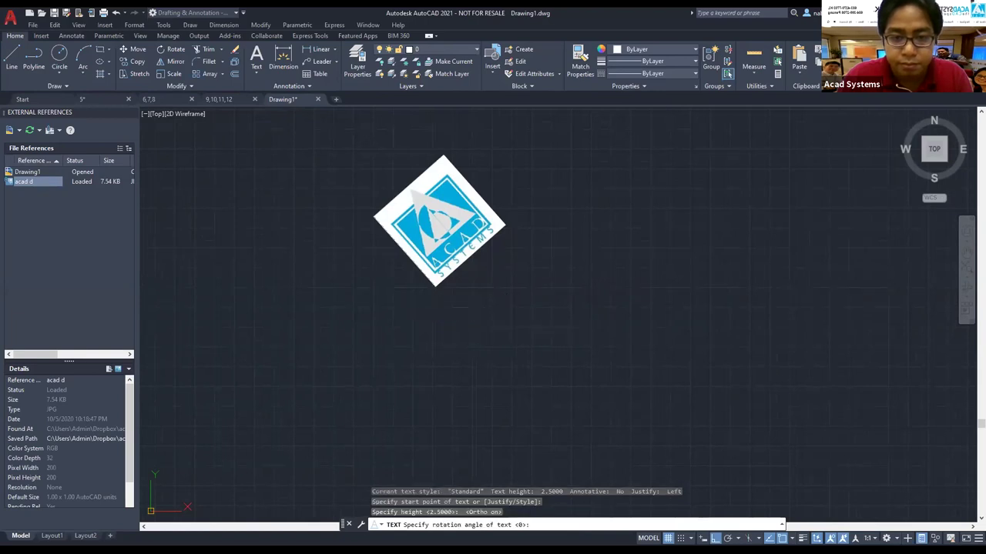
key(Return)
text(ACADSYS)
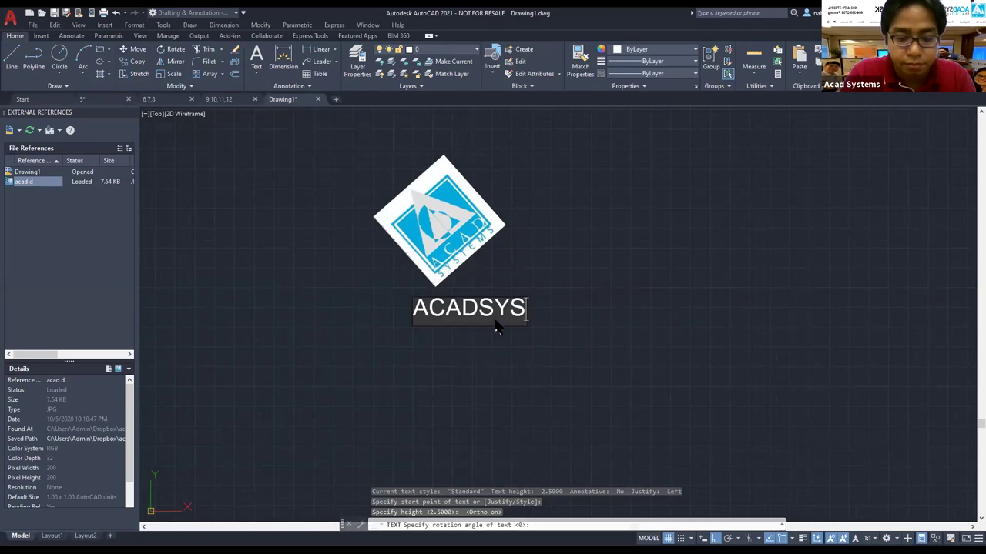
text(TEMS)
key(Return)
key(Return)
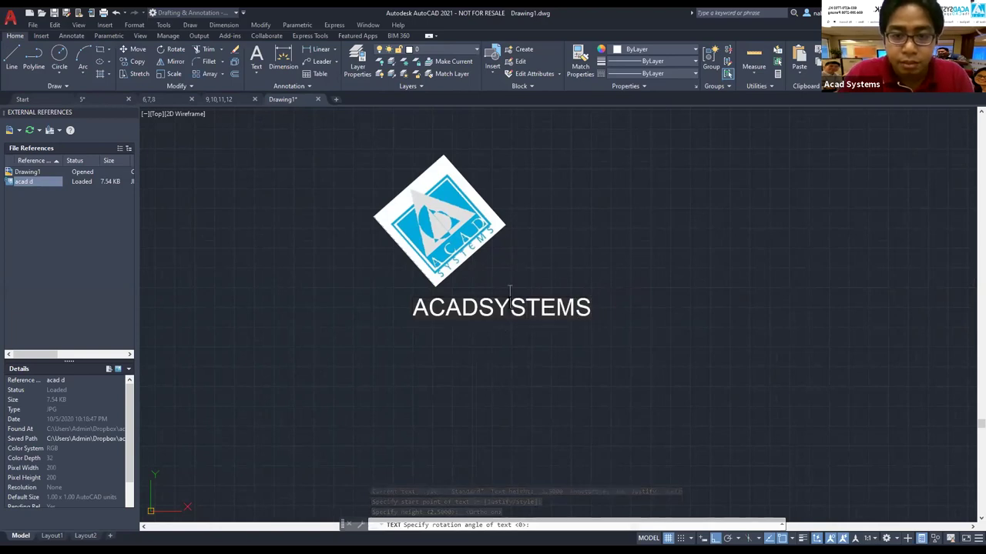
- Grip-move the ACADSYSTEMS text left so it sits centred under the logo
click(475, 310)
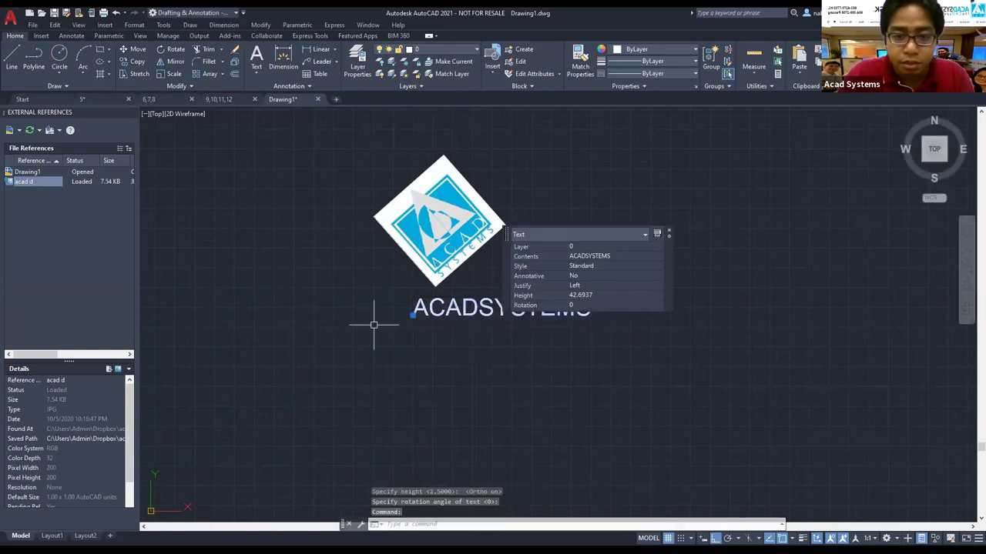
click(413, 315)
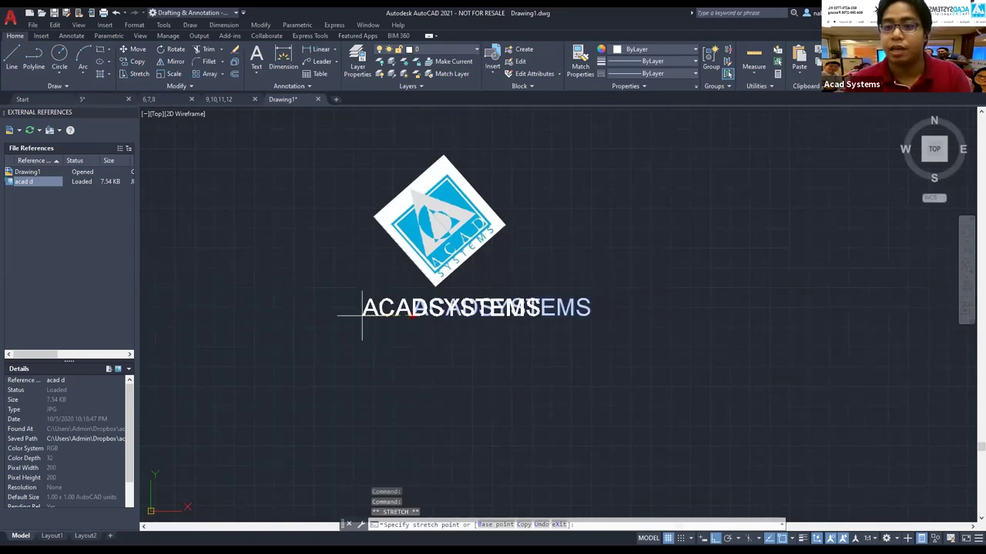
key(Escape)
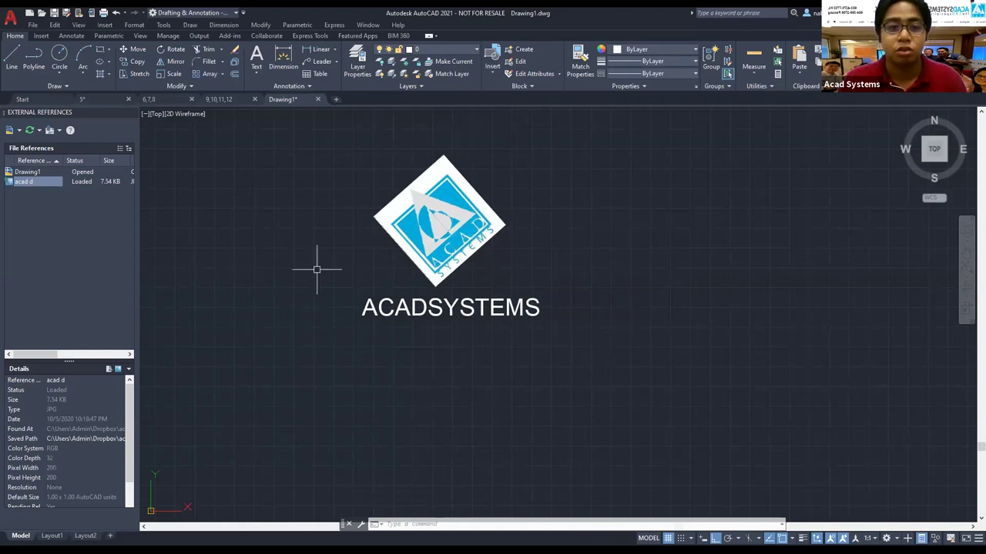
key(Escape)
key(Escape)
key(Escape)
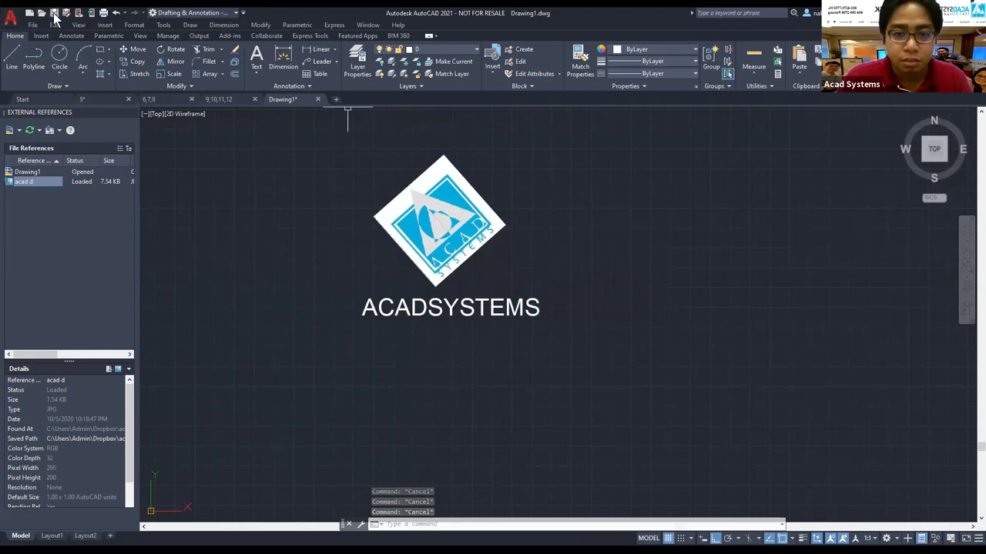
- Save the logo drawing as Drawing1.dwg in Tips and trick and return to drawing 5
key(ctrl+s)
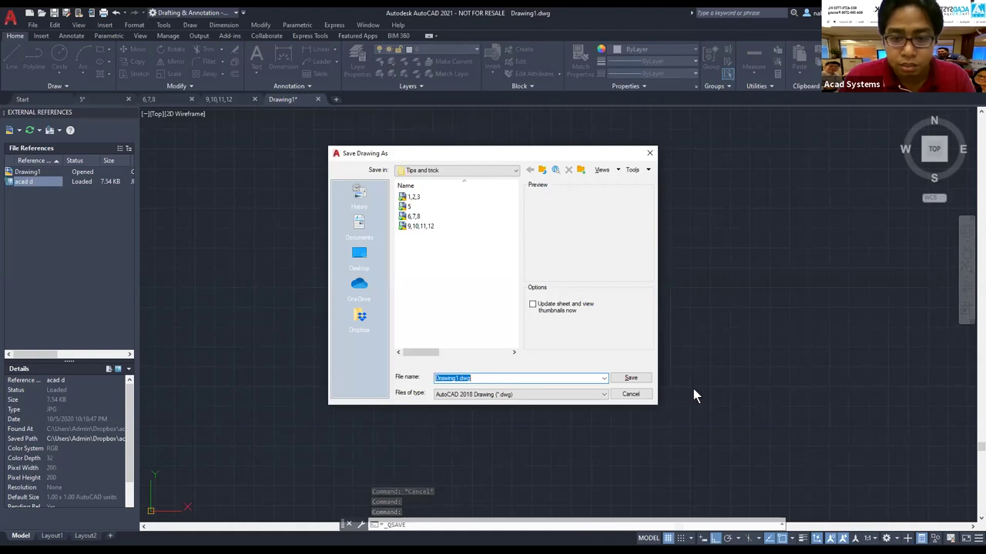
click(636, 378)
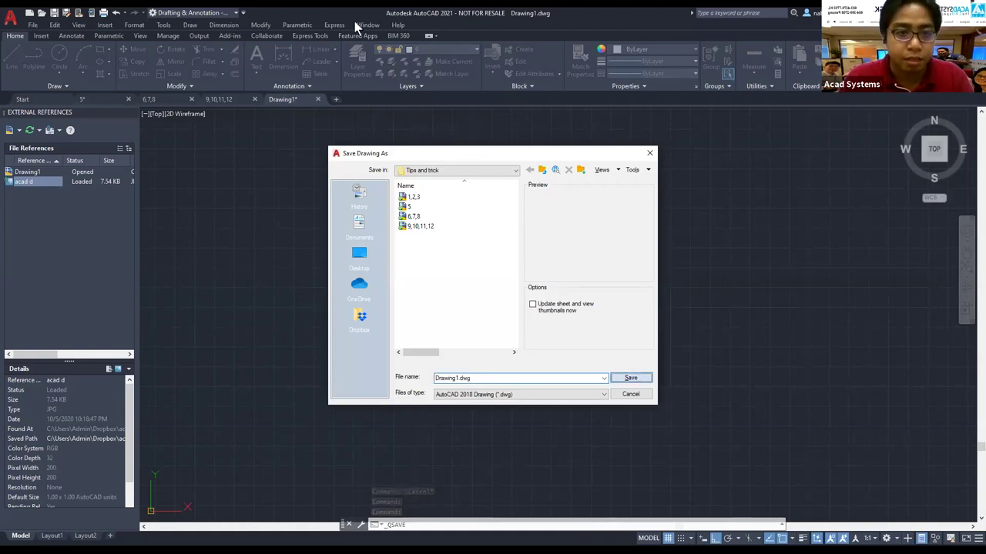
key(Return)
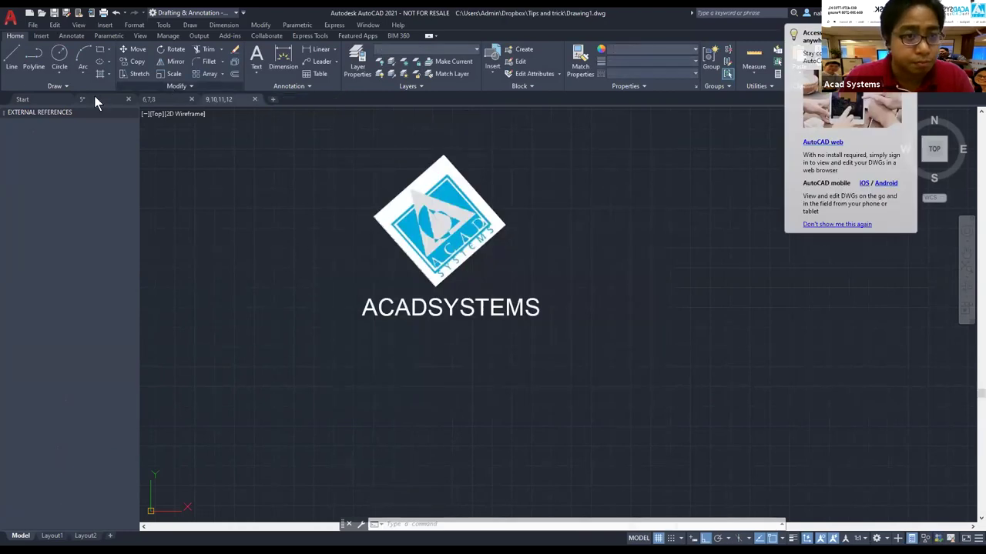
click(96, 100)
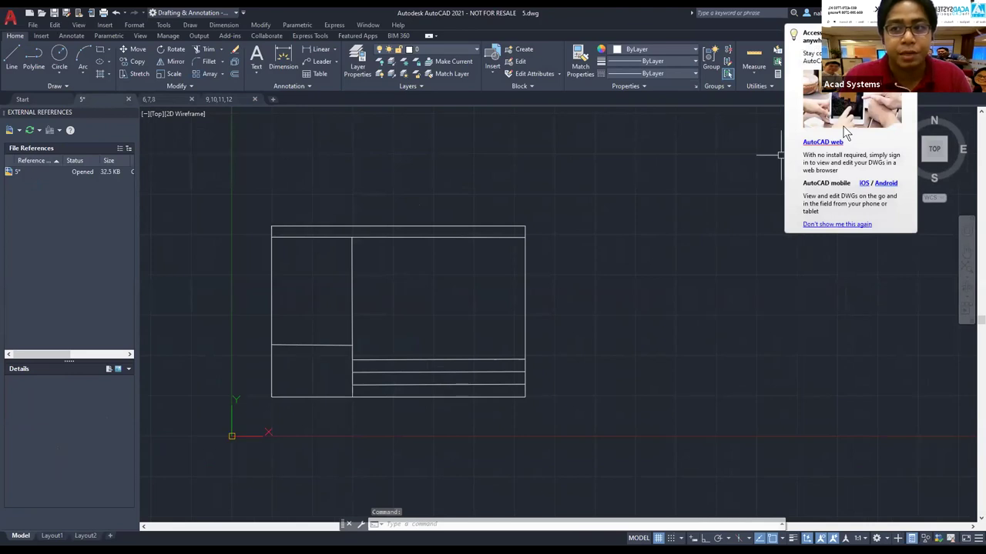
- Attach Drawing1 from the Tips and trick folder as an external reference at the origin
click(44, 36)
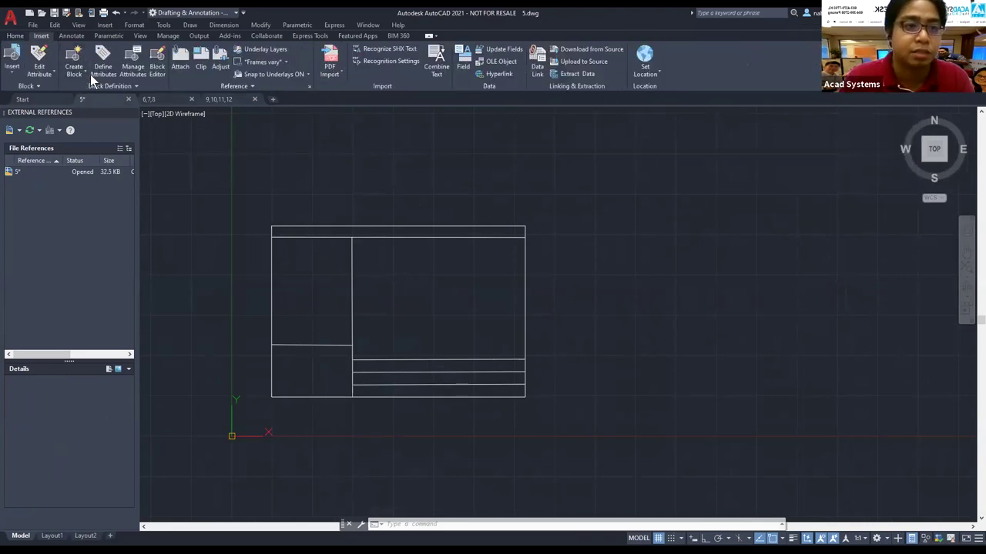
click(182, 60)
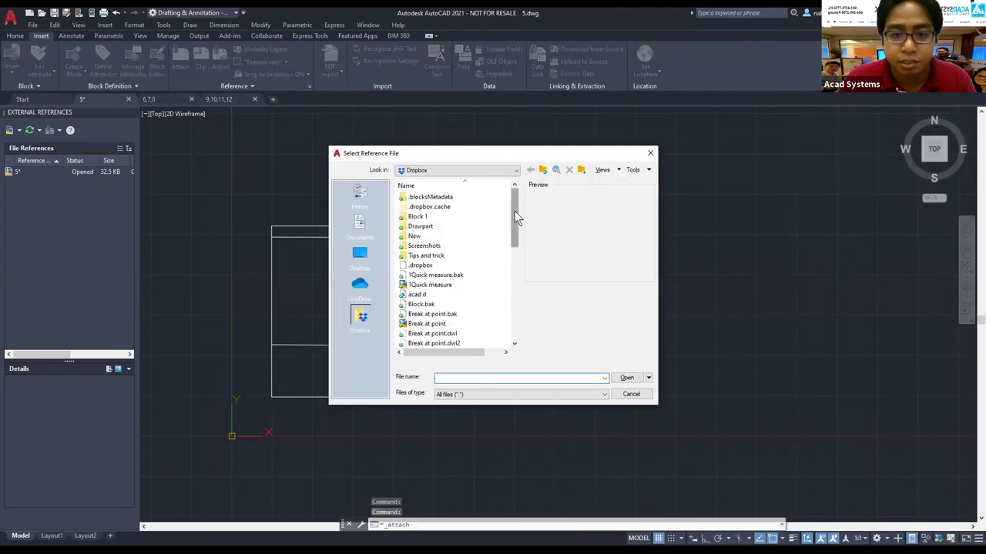
double_click(431, 254)
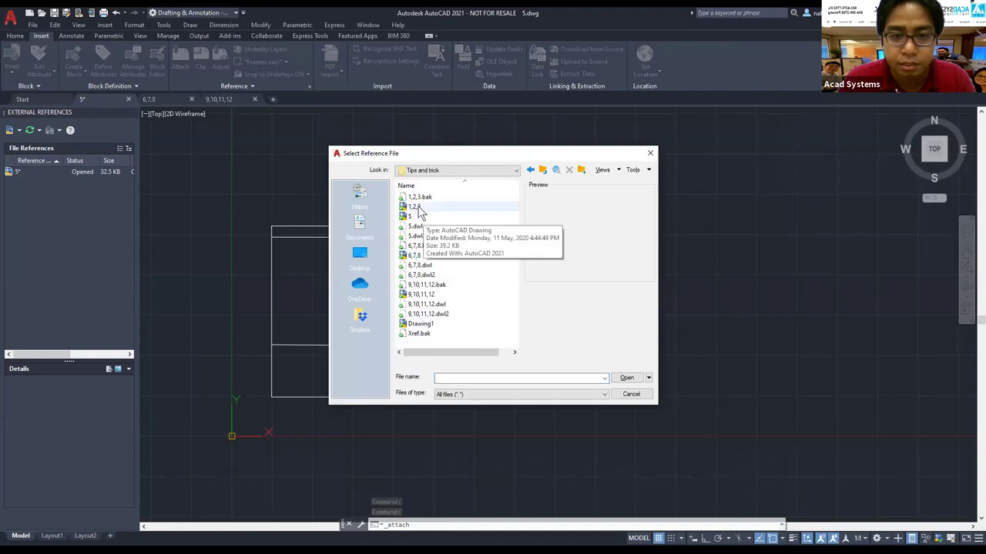
click(430, 324)
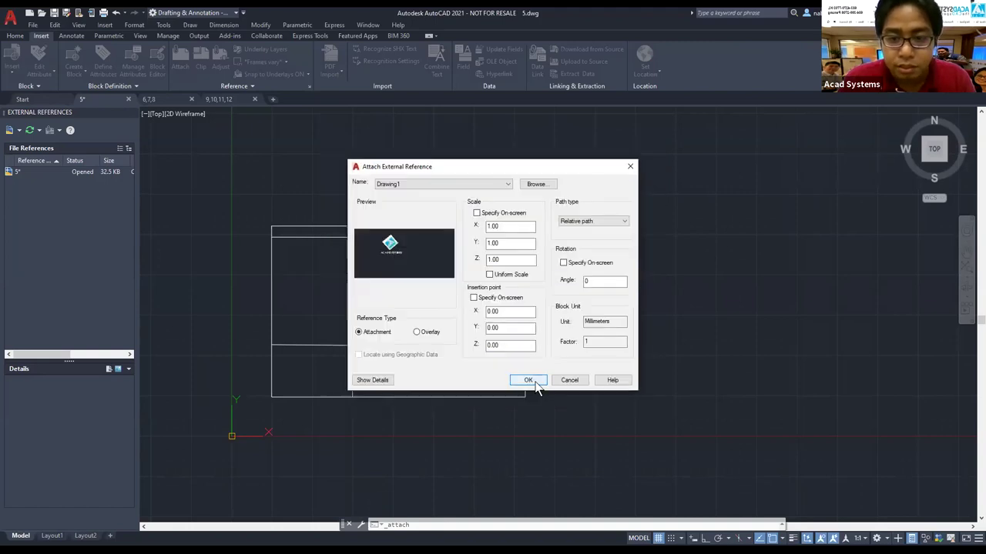
click(529, 379)
middle_drag(561, 129, 539, 177)
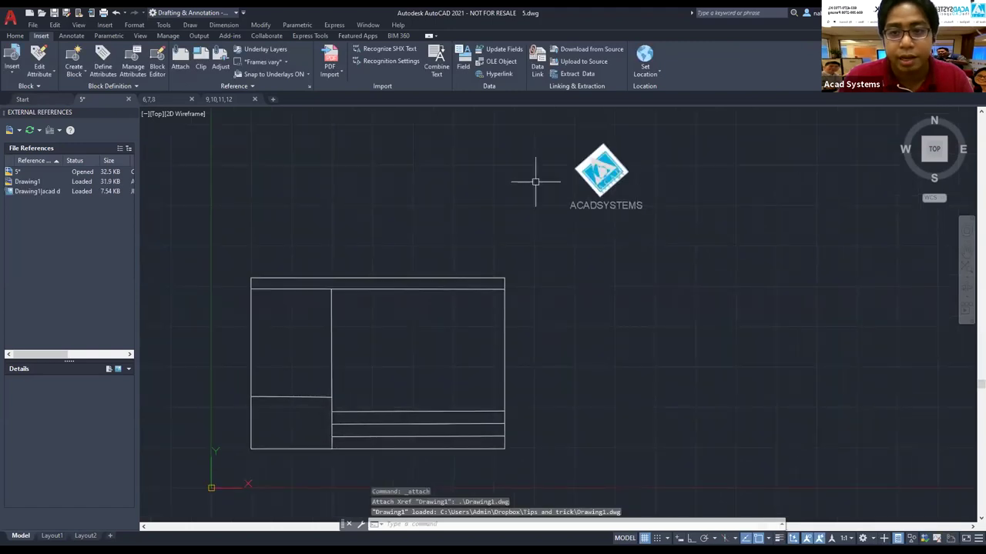
- Zoom around the referenced logo, then bring up the Select File dialog with Ctrl+O
scroll(601, 194, up, 2)
scroll(643, 159, up, 2)
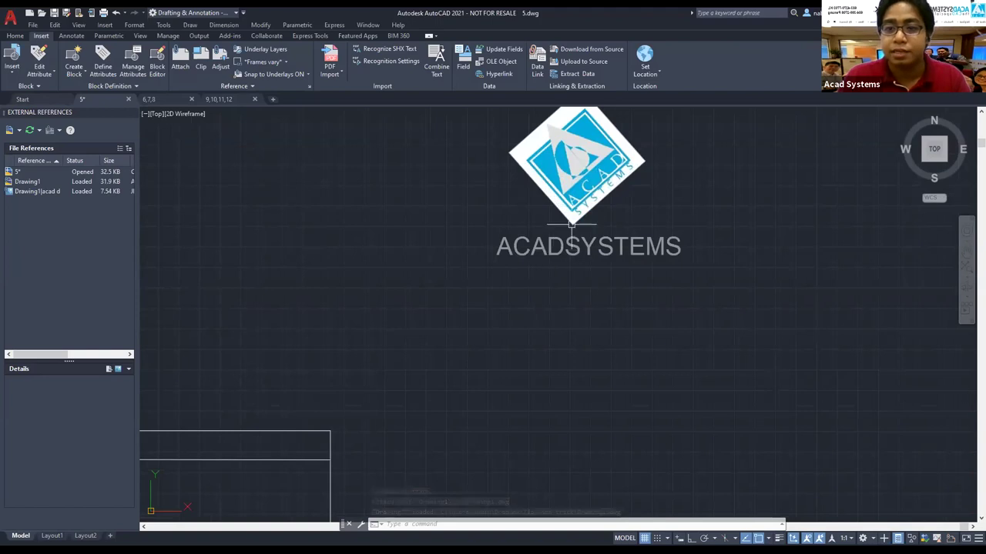
scroll(585, 169, down, 1)
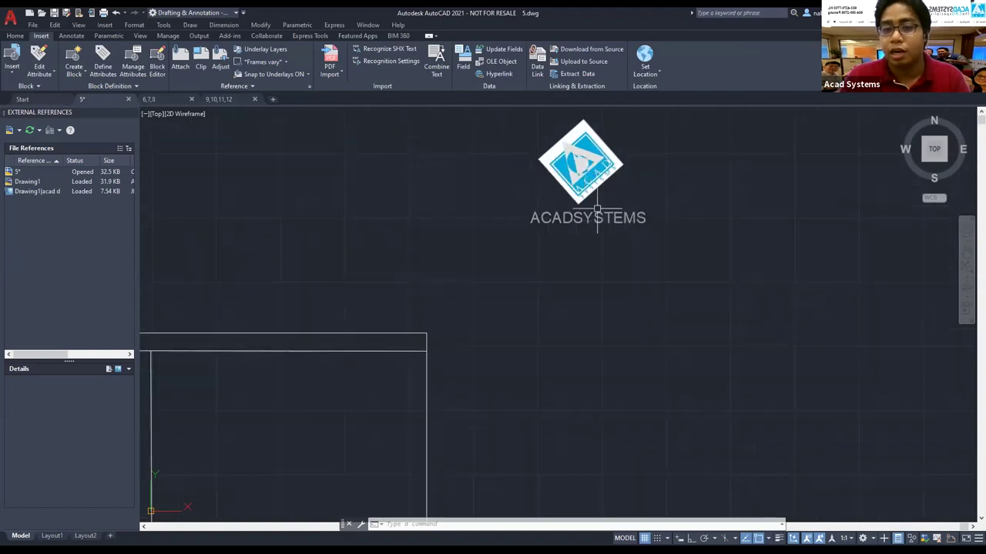
scroll(593, 211, down, 1)
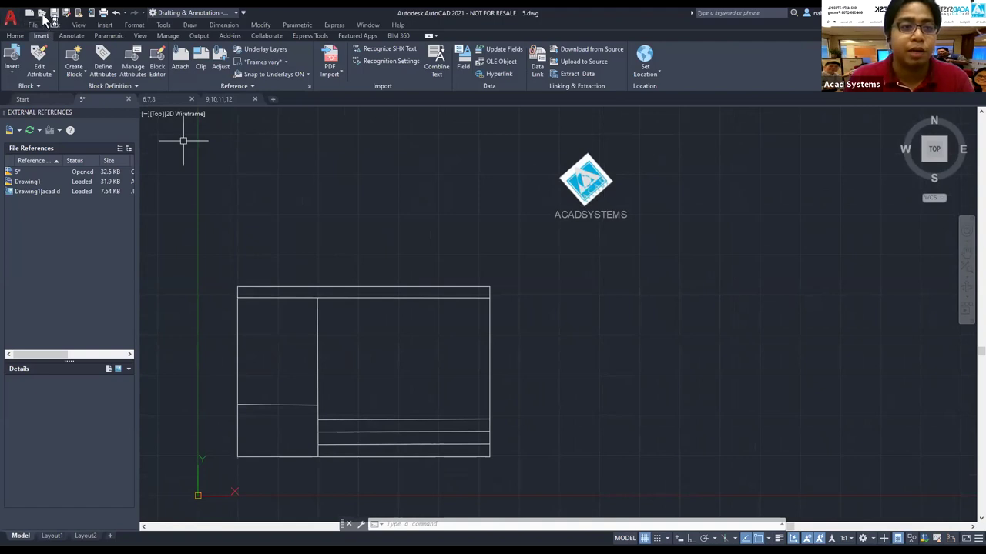
key(ctrl+o)
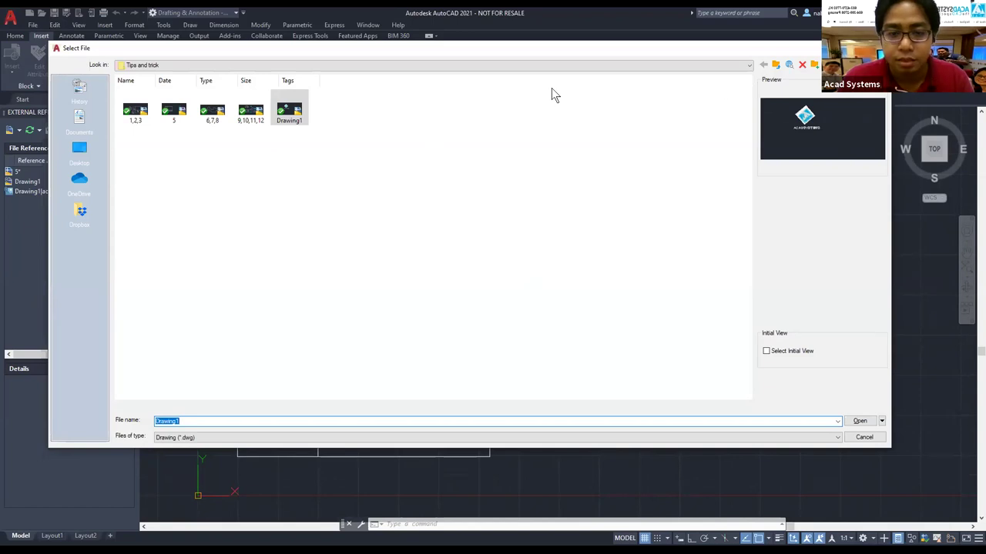
- Open Drawing1 and pan the logo toward the top of the view
key(Return)
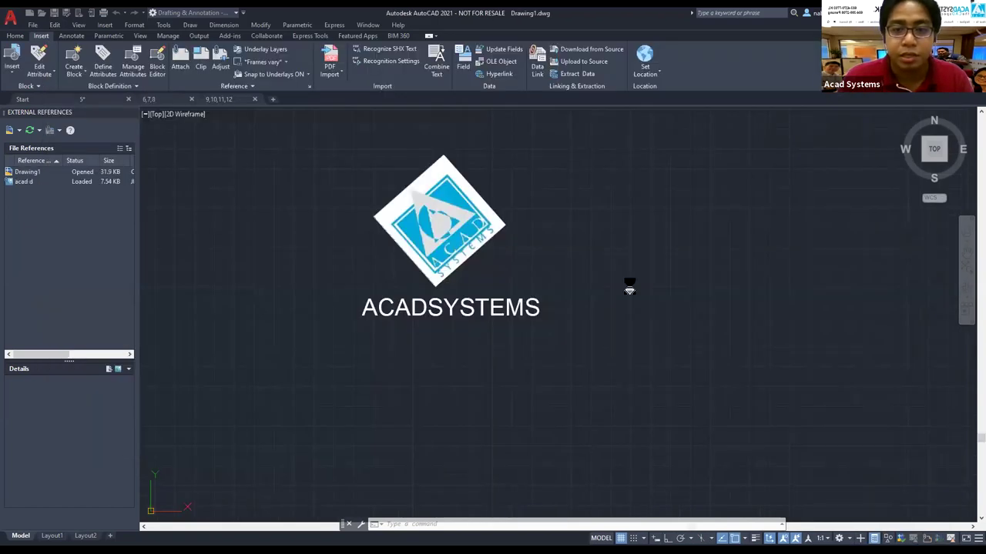
scroll(635, 277, down, 4)
middle_drag(636, 277, 624, 184)
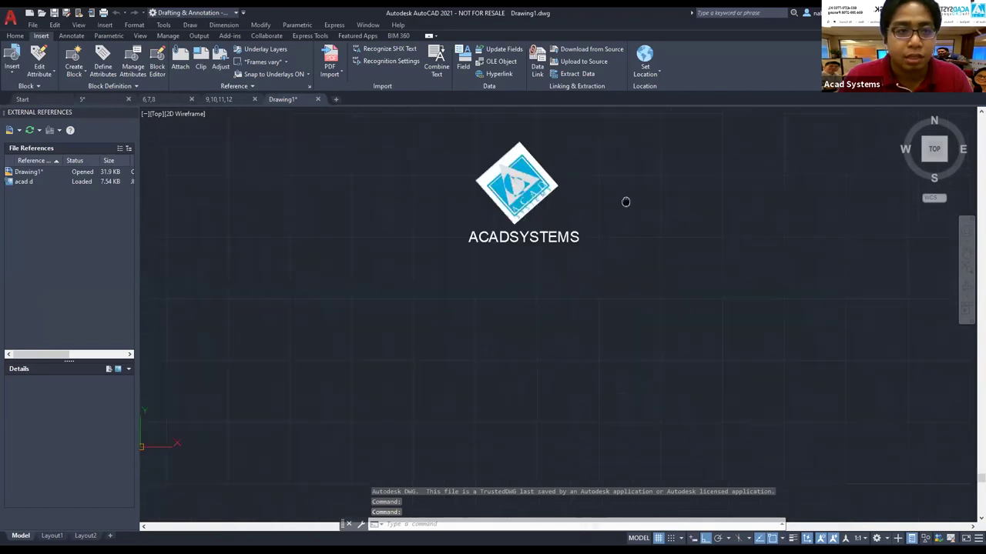
- Window-select the logo and its text and move them diagonally with Ortho off
click(15, 36)
click(134, 54)
click(493, 146)
click(458, 166)
drag(635, 263, 423, 108)
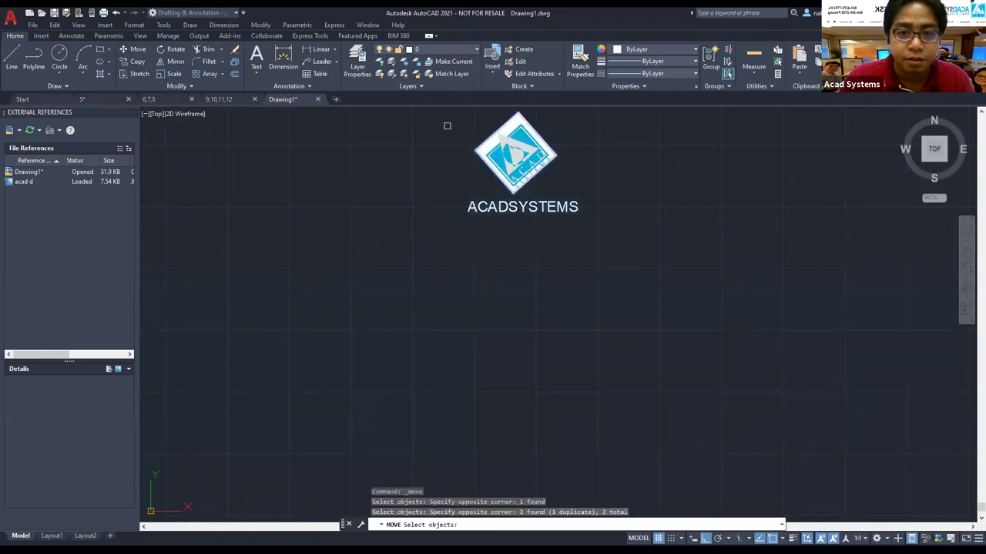
key(Return)
click(449, 202)
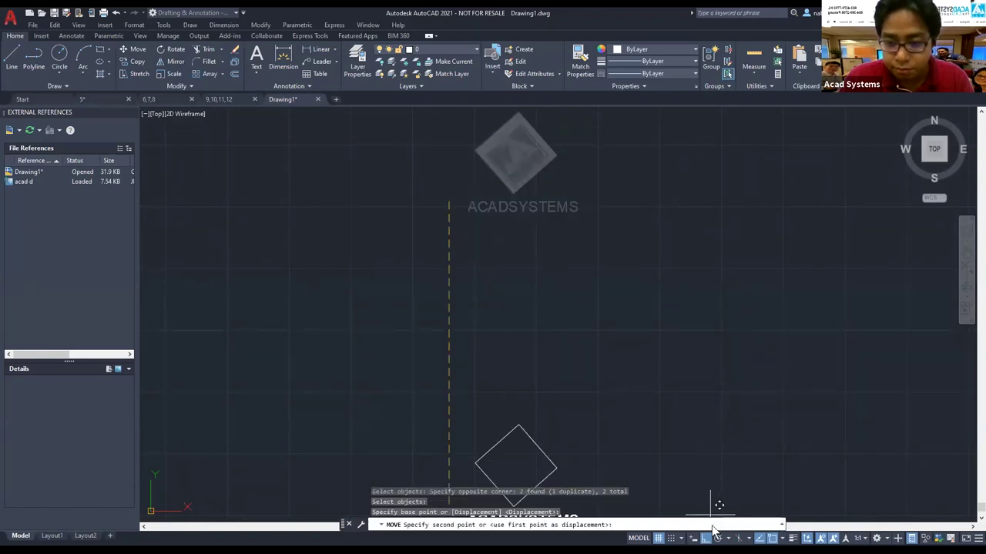
key(F8)
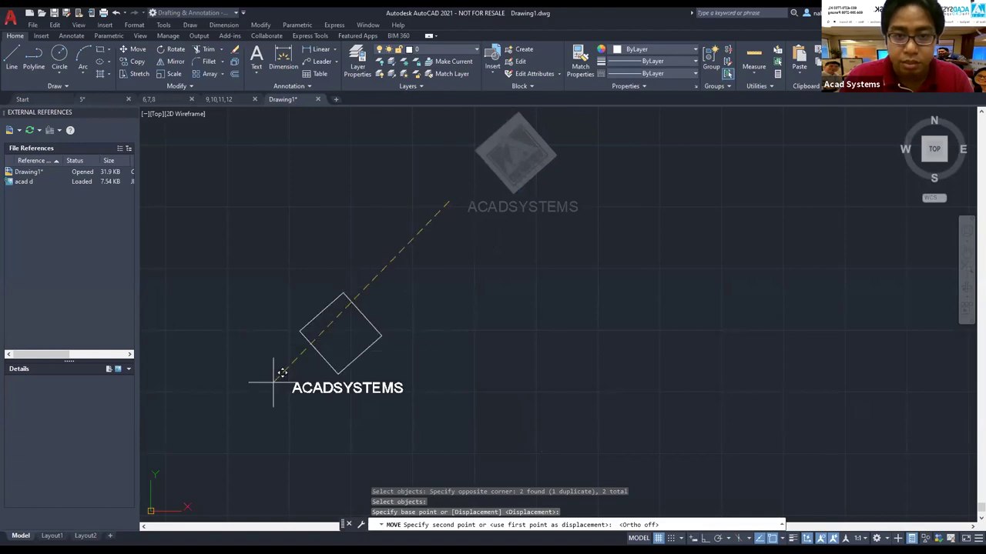
key(Return)
- Cancel a stray selection window, restart MOVE, then abort the incomplete selection
scroll(497, 282, down, 3)
click(429, 321)
scroll(498, 282, up, 2)
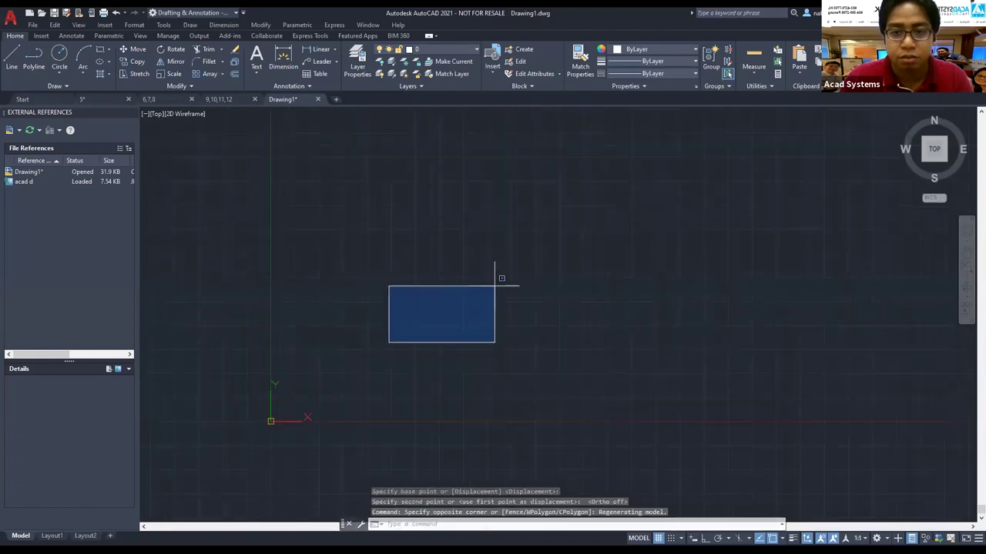
key(Escape)
scroll(687, 168, down, 2)
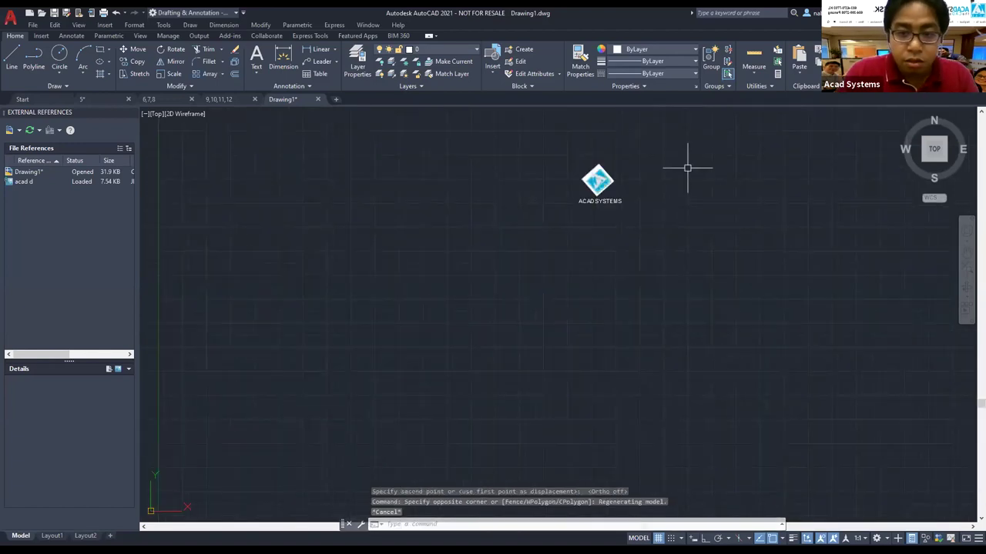
key(Return)
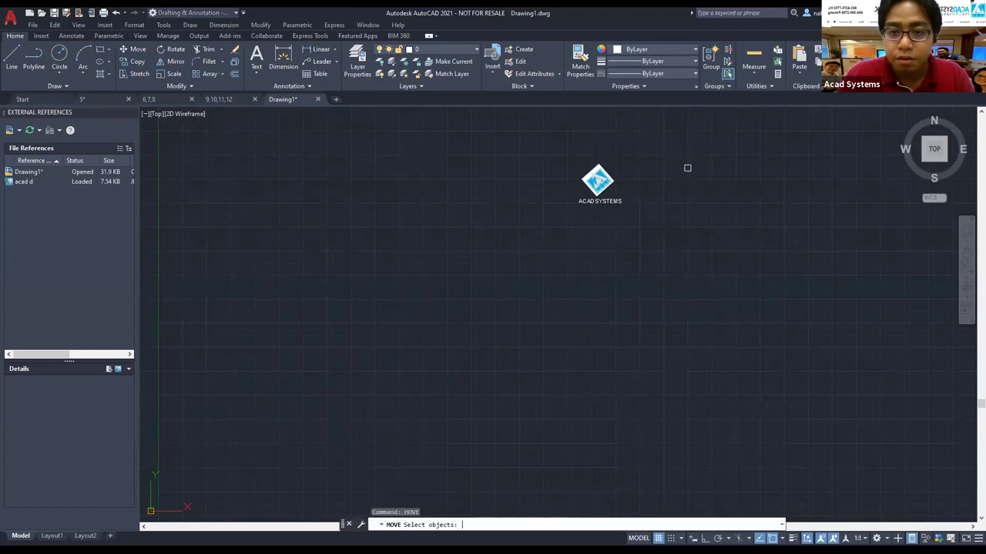
click(590, 268)
key(Escape)
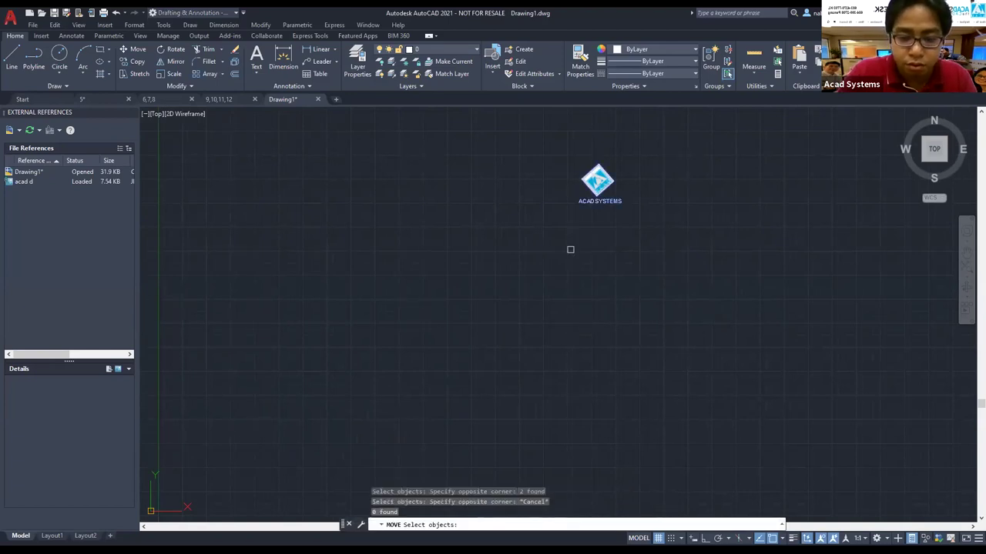
key(Escape)
- Rerun MOVE with m and window the logo and text, then cancel again
text(m)
key(Return)
click(553, 234)
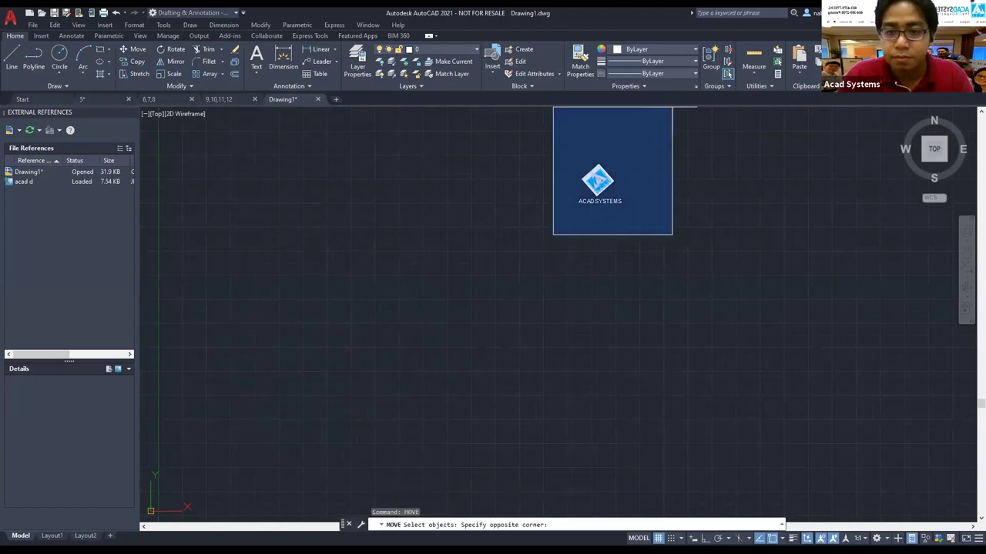
click(671, 107)
click(658, 177)
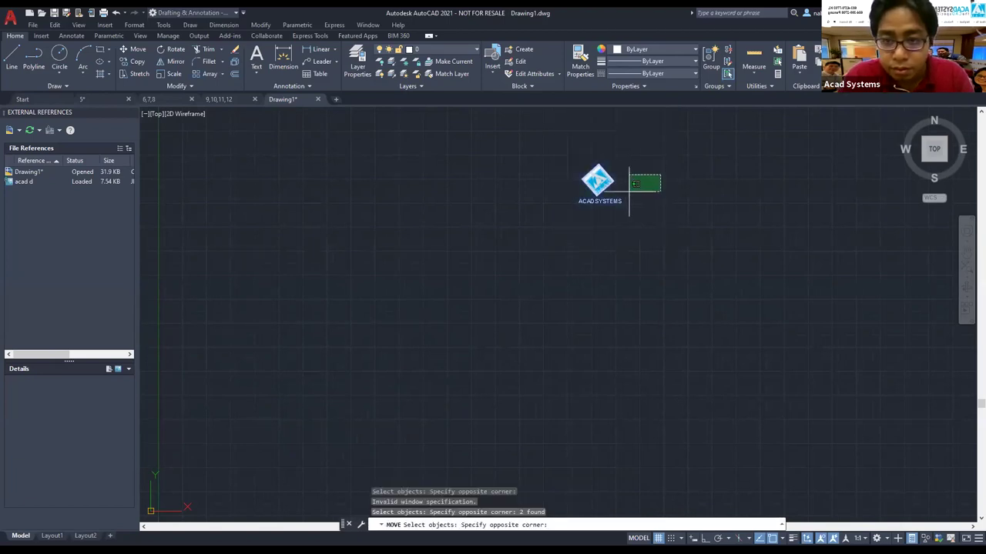
key(Escape)
key(Escape)
key(Escape)
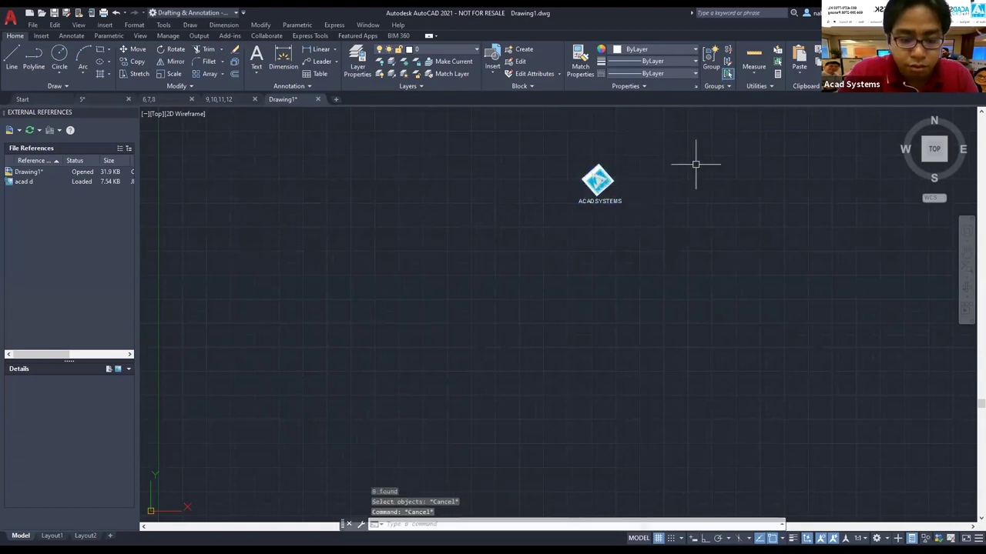
- Move the logo and ACADSYSTEMS text down and to the left with MOVE
text(move)
key(Return)
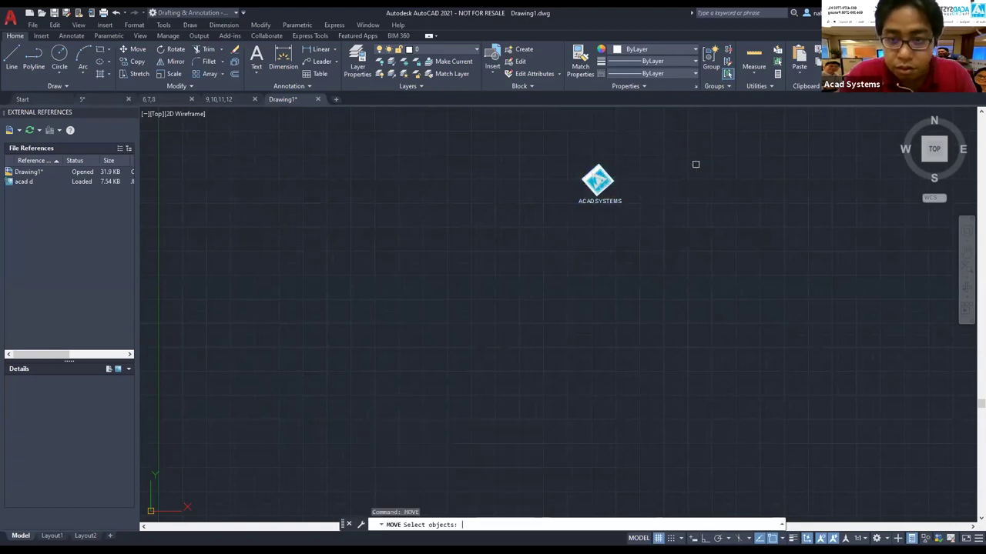
click(695, 164)
click(552, 230)
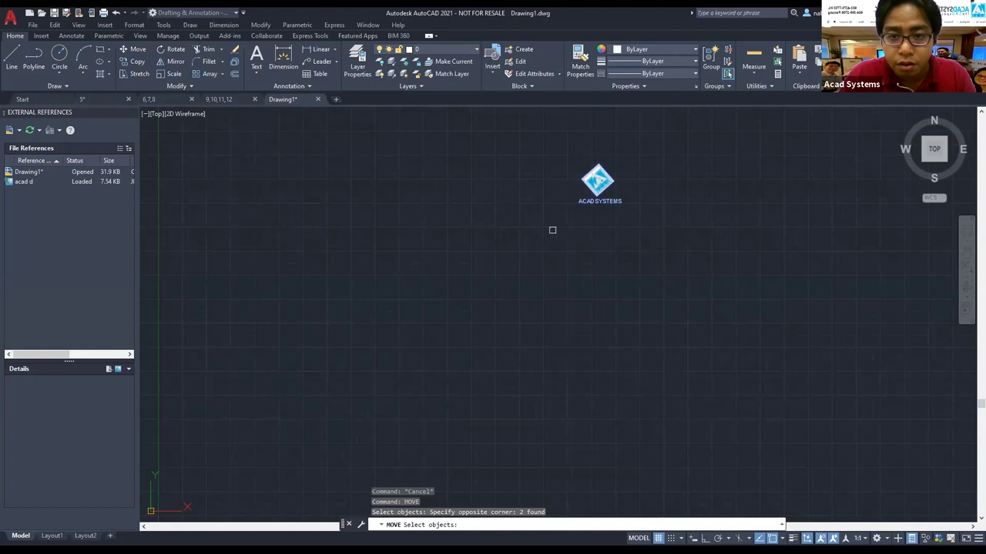
key(Return)
click(552, 230)
click(407, 324)
key(Escape)
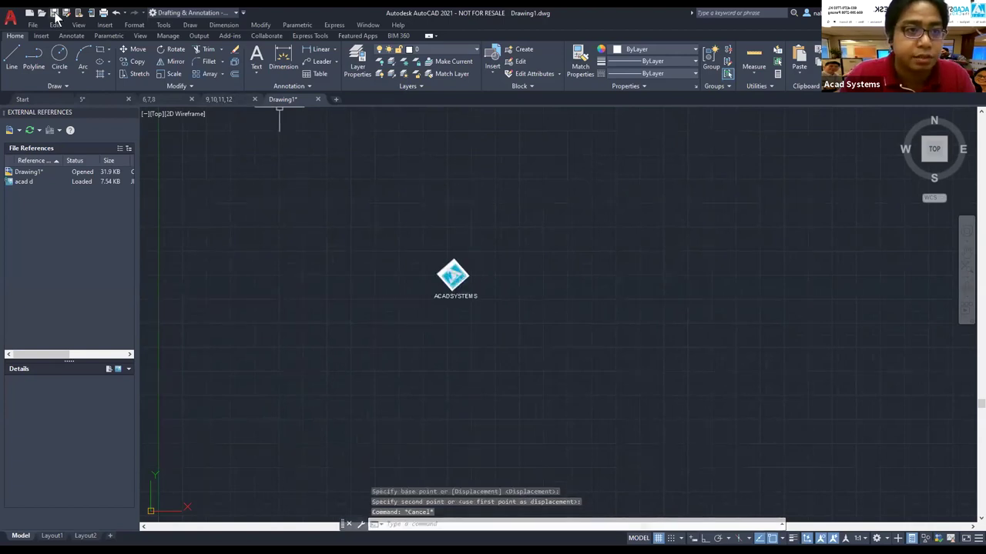
- Save Drawing1, then reload the modified Drawing1 reference in drawing 5
key(ctrl+s)
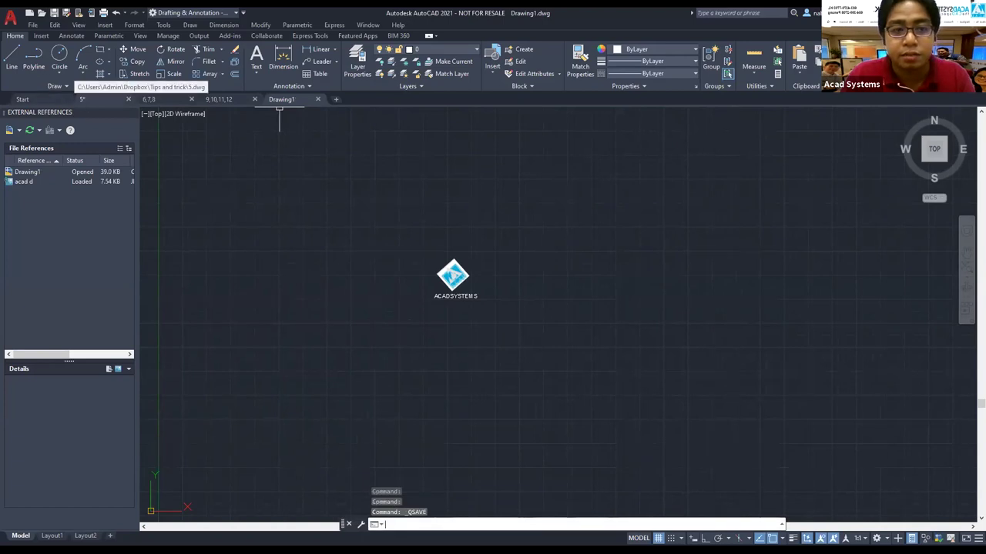
click(95, 98)
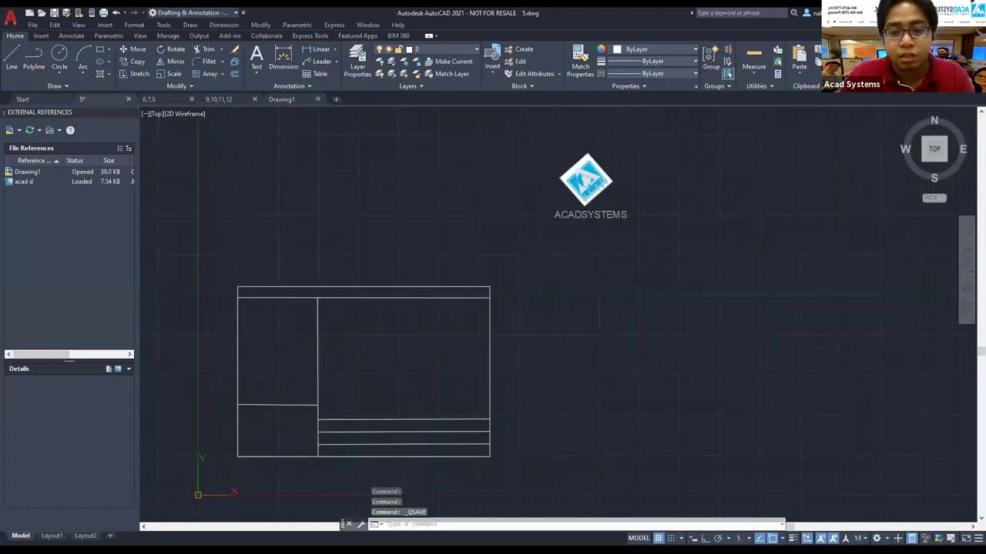
click(906, 508)
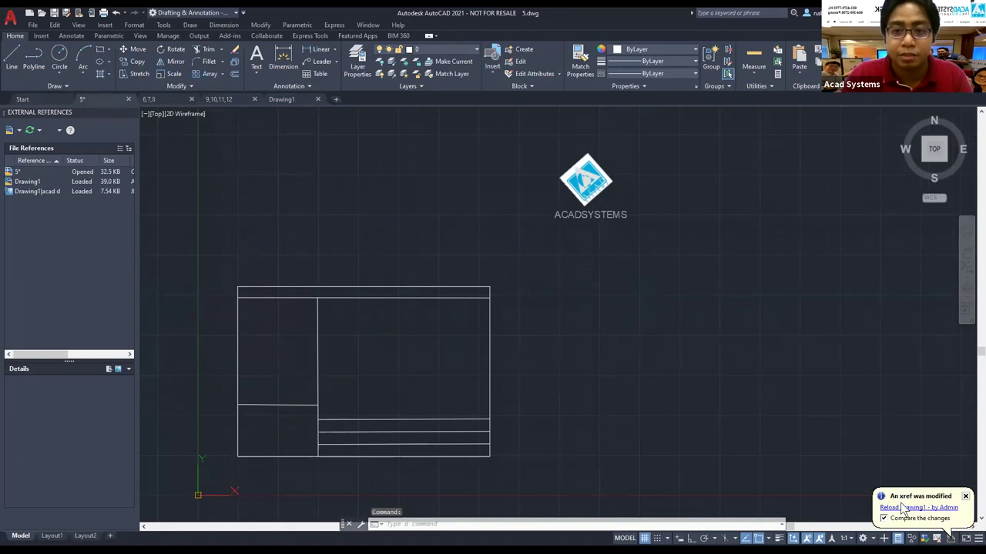
click(611, 119)
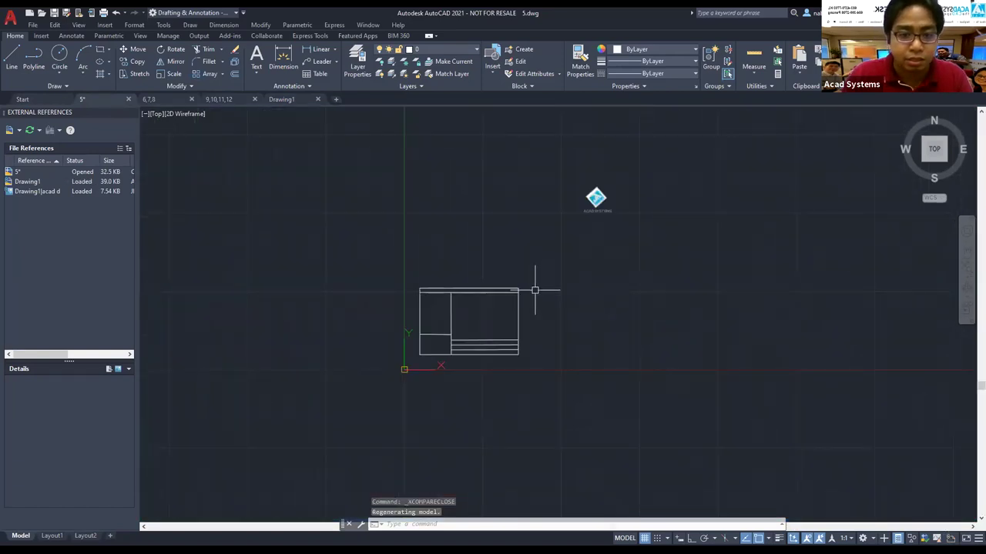
scroll(578, 248, up, 2)
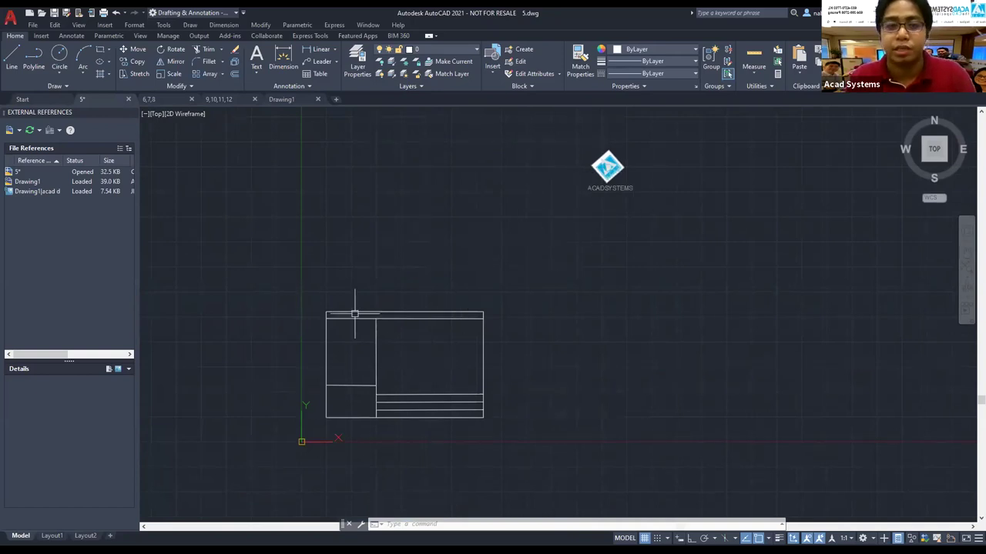
- Close drawing 5 without saving, then close the Drawing1 tab
click(127, 99)
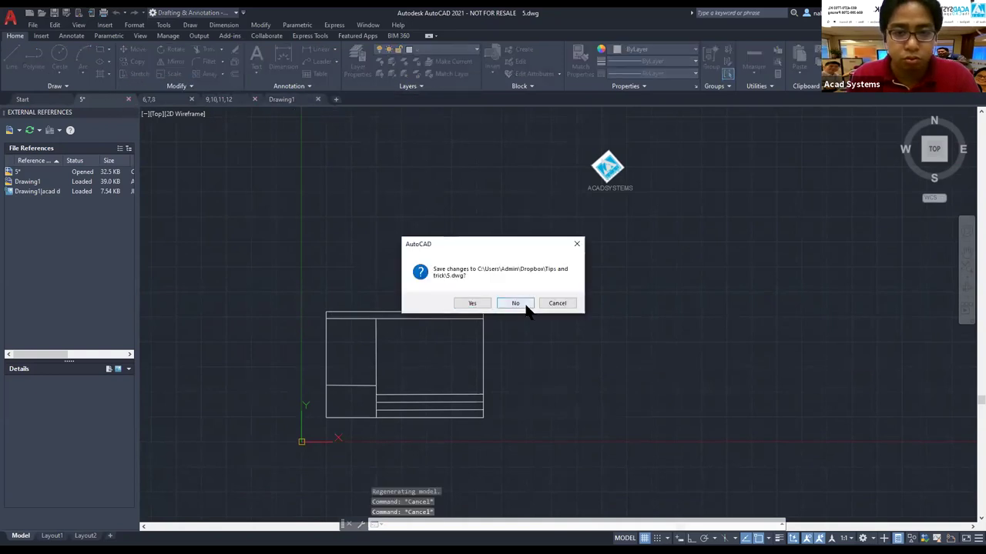
click(525, 306)
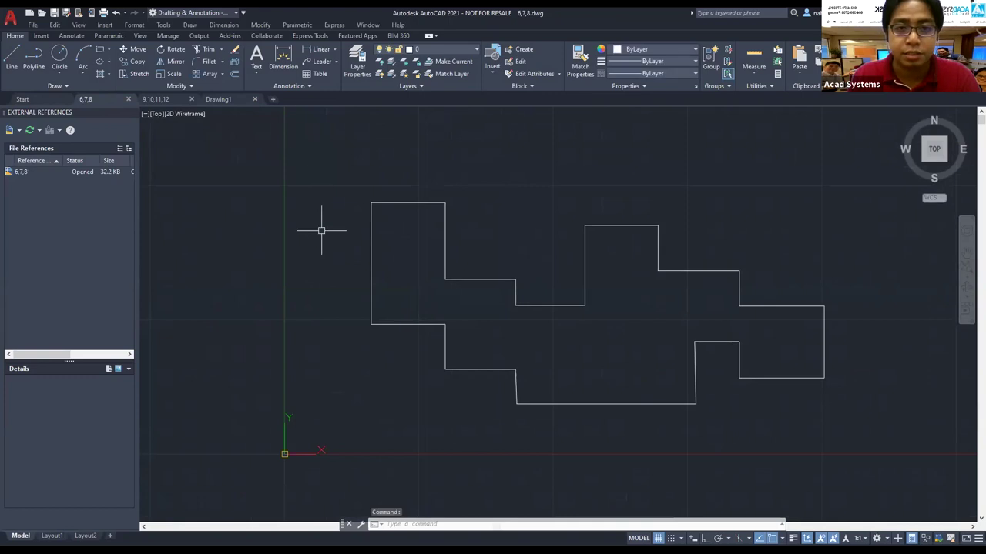
click(245, 98)
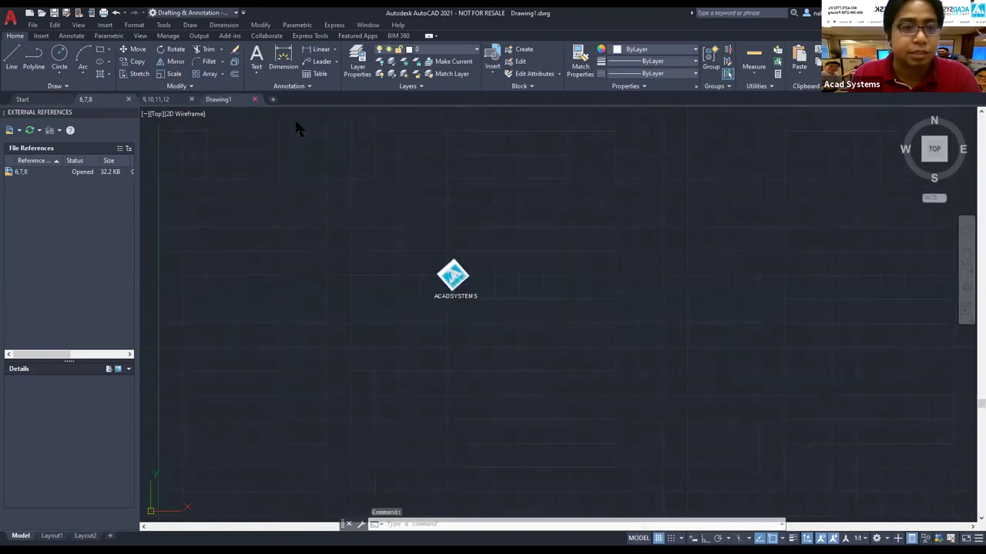
click(254, 98)
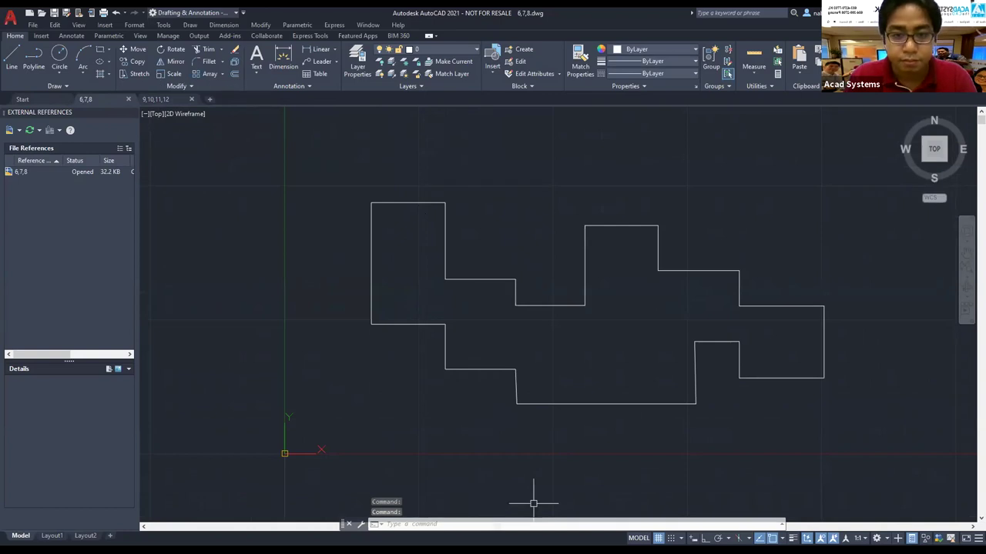
- Bring up the presentation and advance it to the No.6 DIMBASELINE slide
key(alt+Tab)
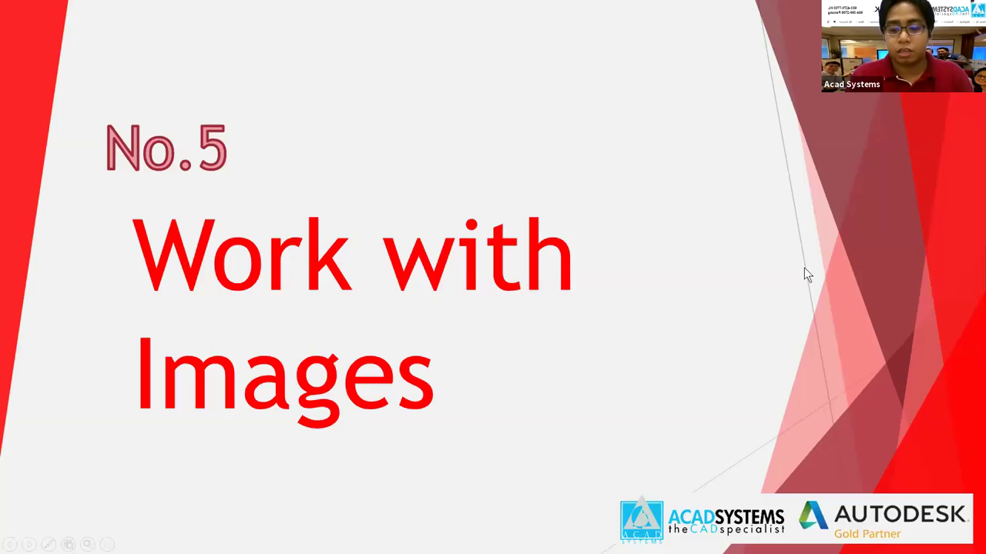
key(Right)
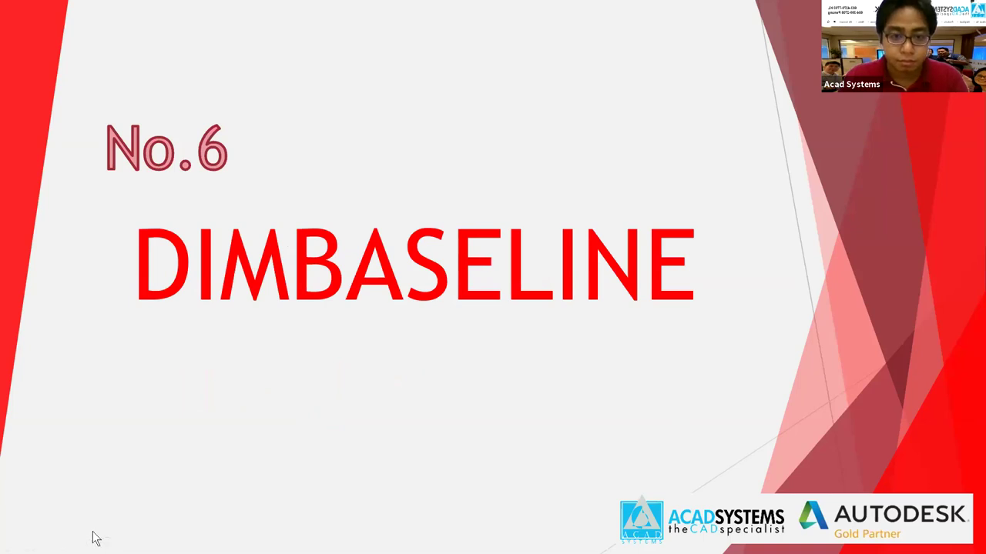
- Back in AutoCAD, dimension the outline's top edge at 27,56, then enter DIMBASELINE
click(290, 547)
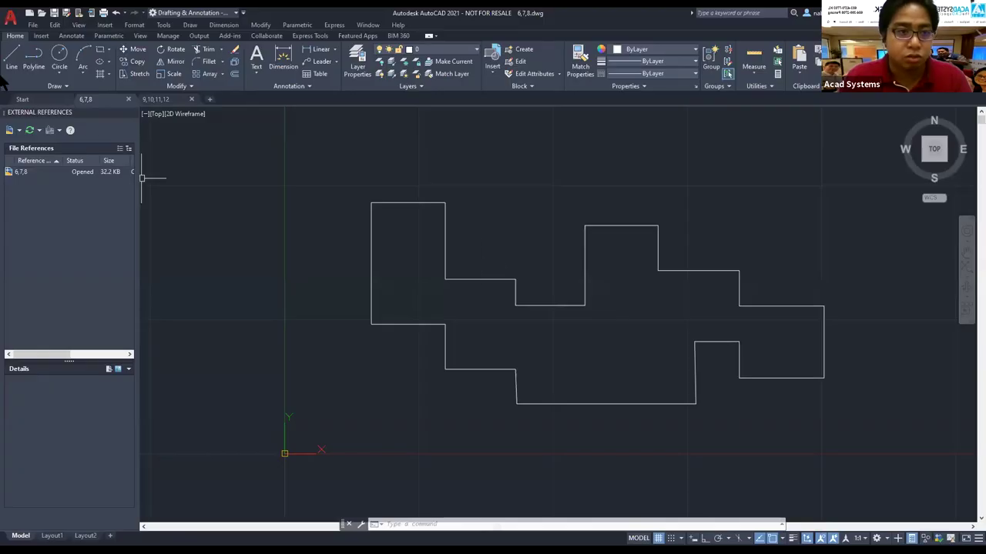
click(289, 64)
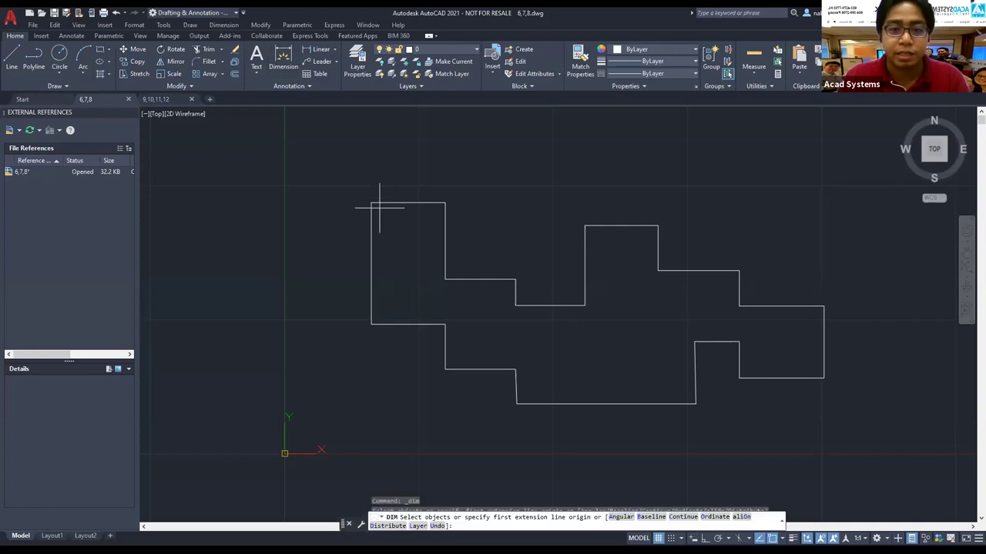
scroll(392, 202, up, 2)
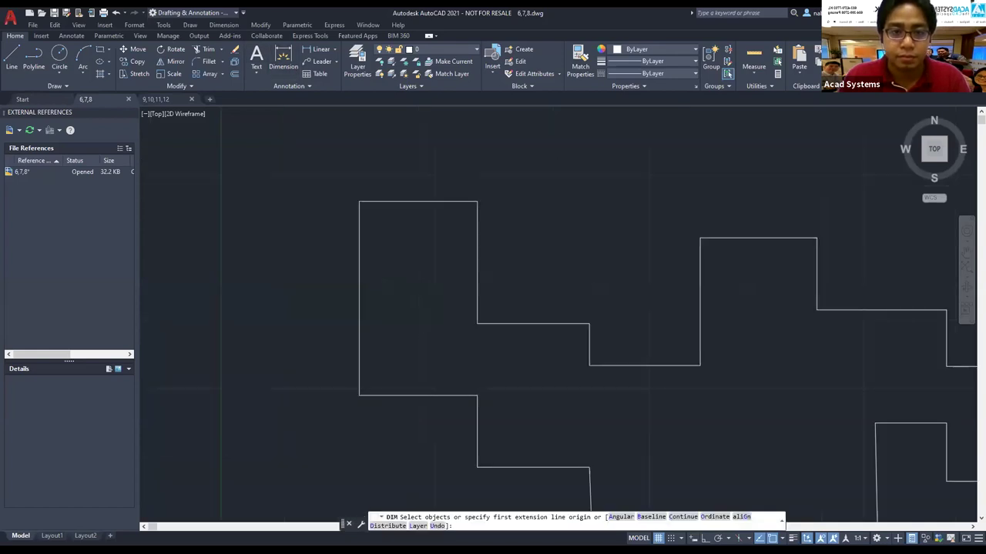
click(388, 202)
click(390, 175)
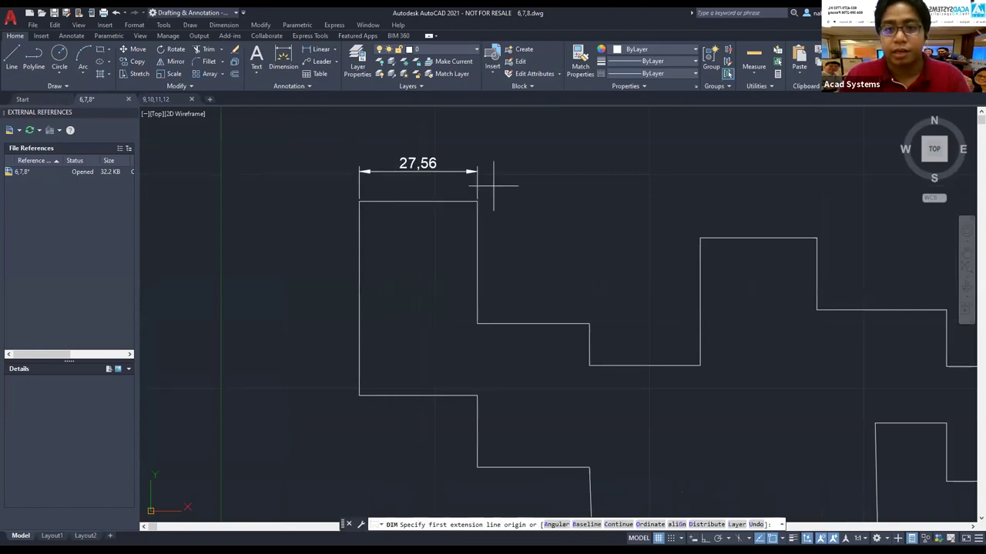
scroll(501, 187, down, 3)
key(Return)
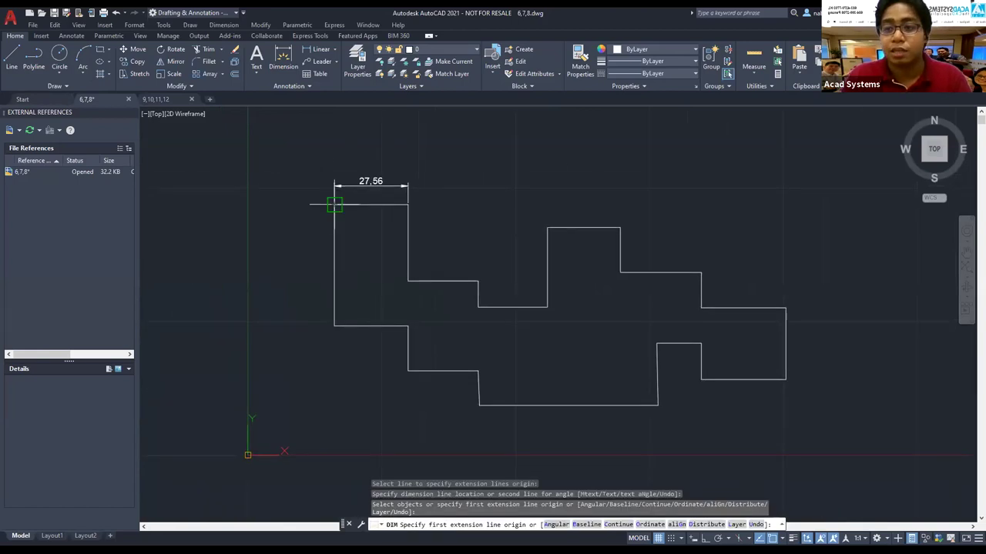
key(Escape)
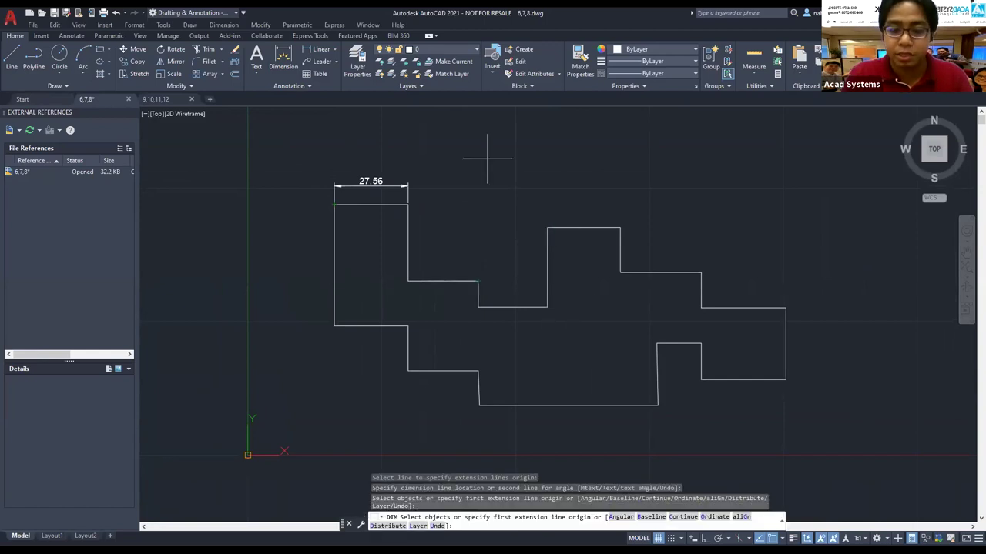
key(Escape)
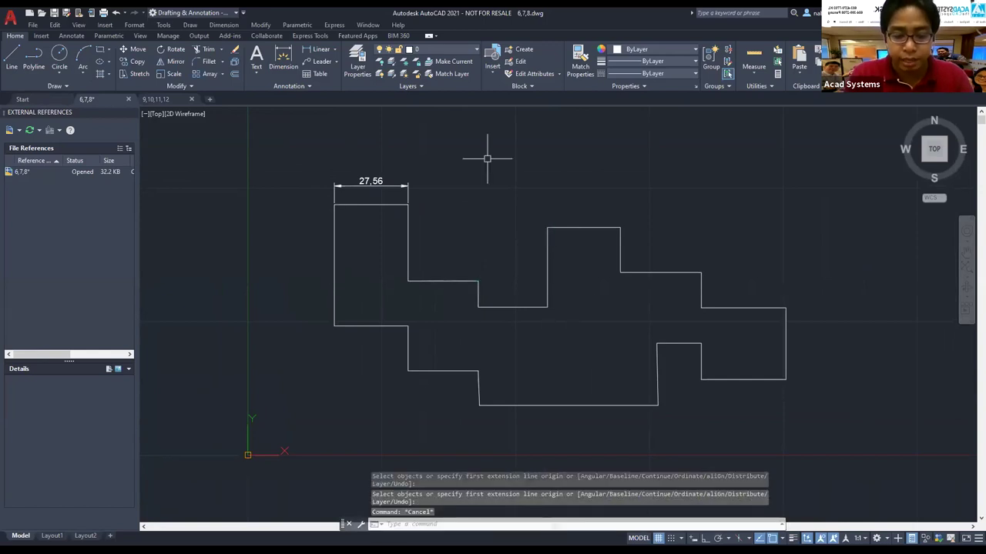
text(DIMaseLine)
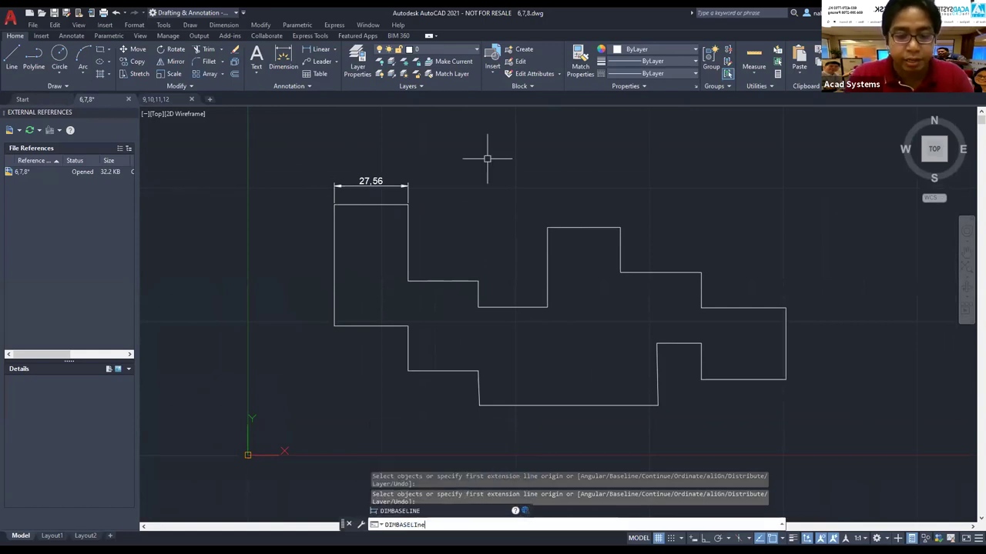
- Stack baseline dimensions 53.74, 79.6, 106.83, 137.09 and 168.67 from the outline's left edge
key(Return)
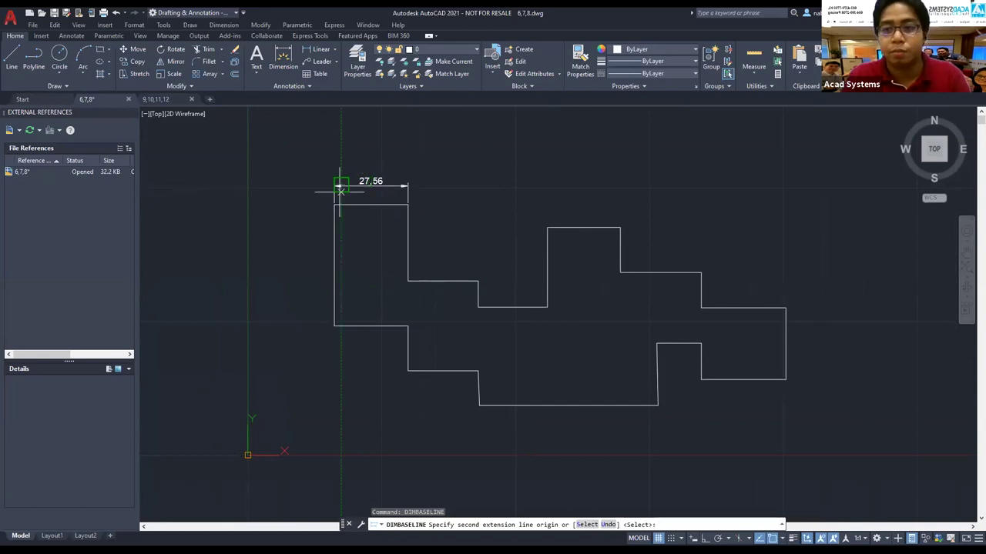
click(478, 281)
click(548, 228)
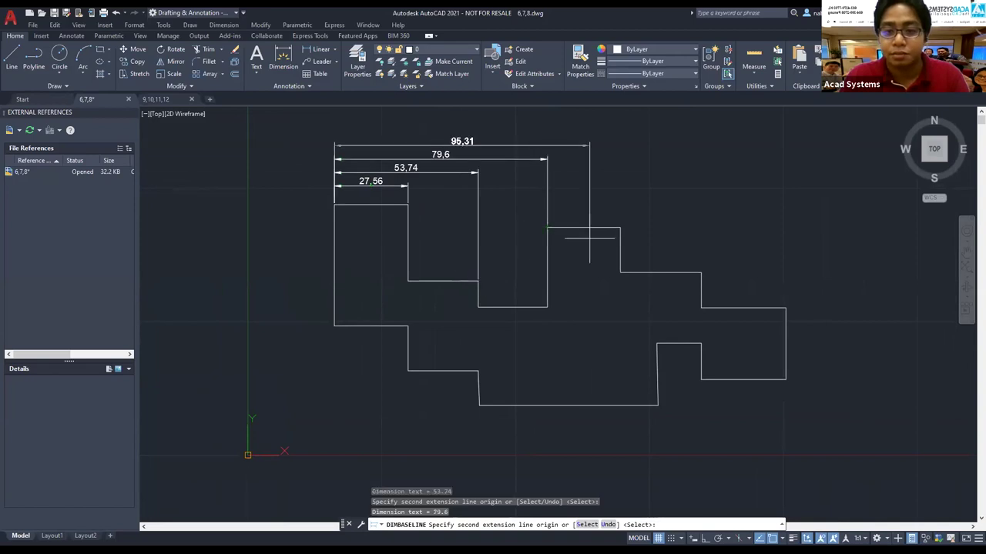
click(619, 228)
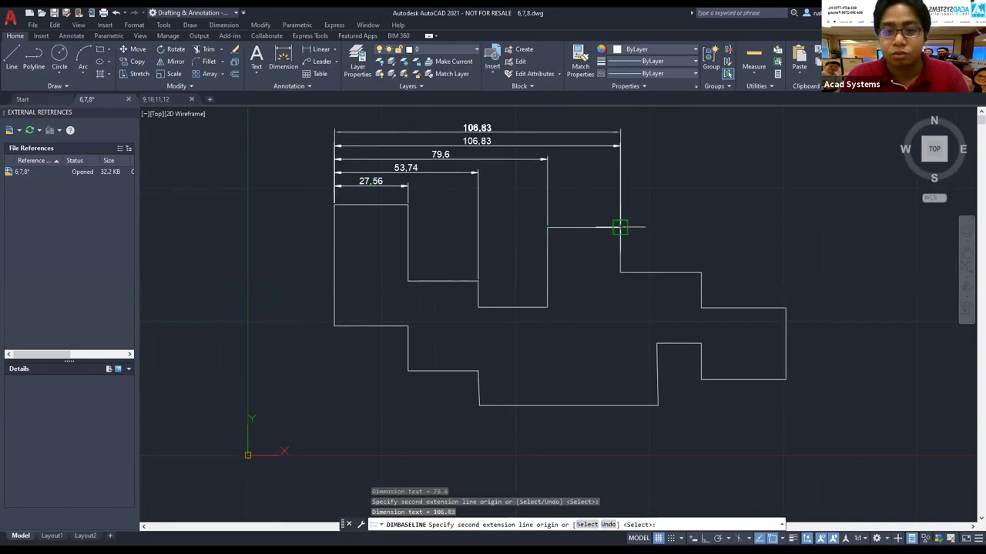
click(701, 272)
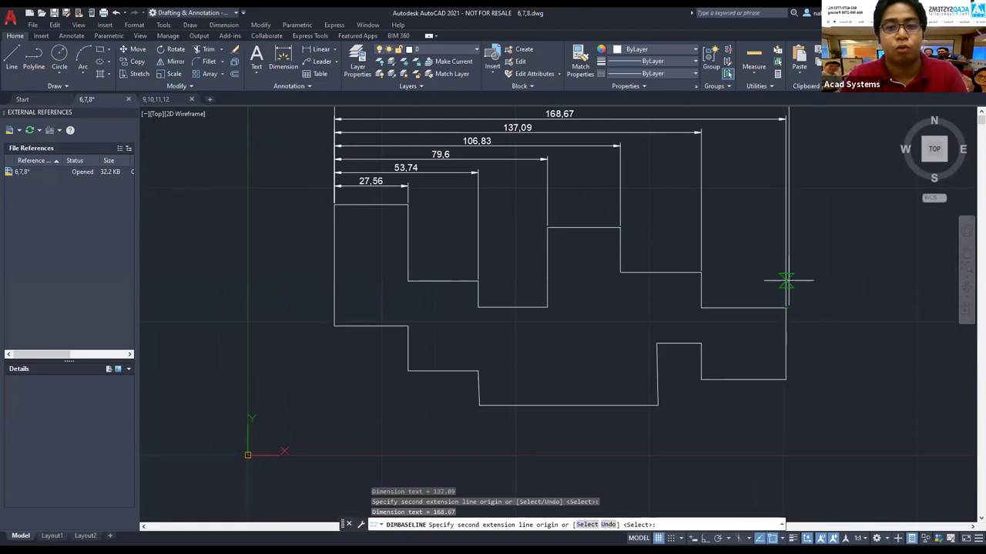
key(Escape)
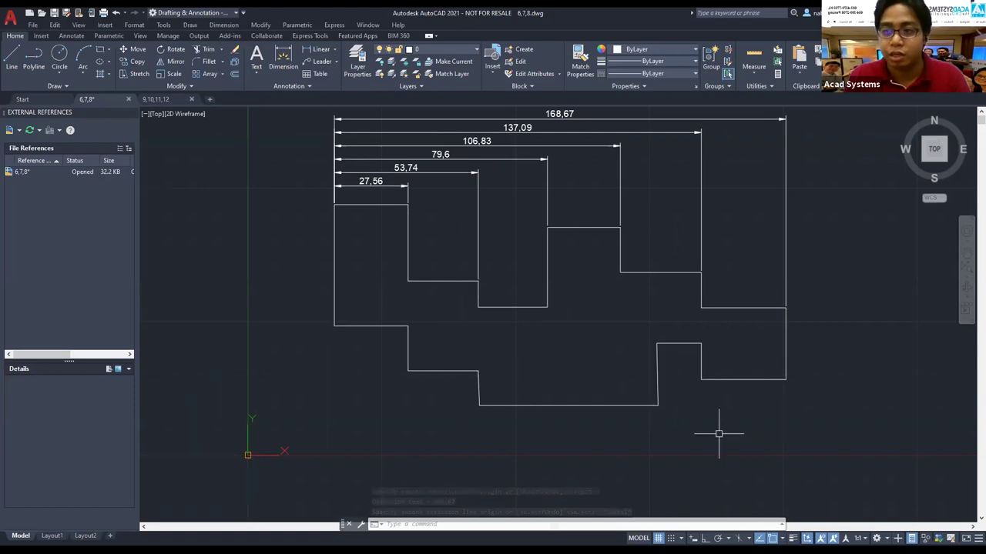
- Pan to the radiating lines and dimension a 45° angle between two of them
middle_drag(703, 441, 519, 182)
mouse_move(467, 362)
middle_down()
mouse_move(578, 282)
mouse_move(644, 281)
mouse_move(651, 264)
middle_up()
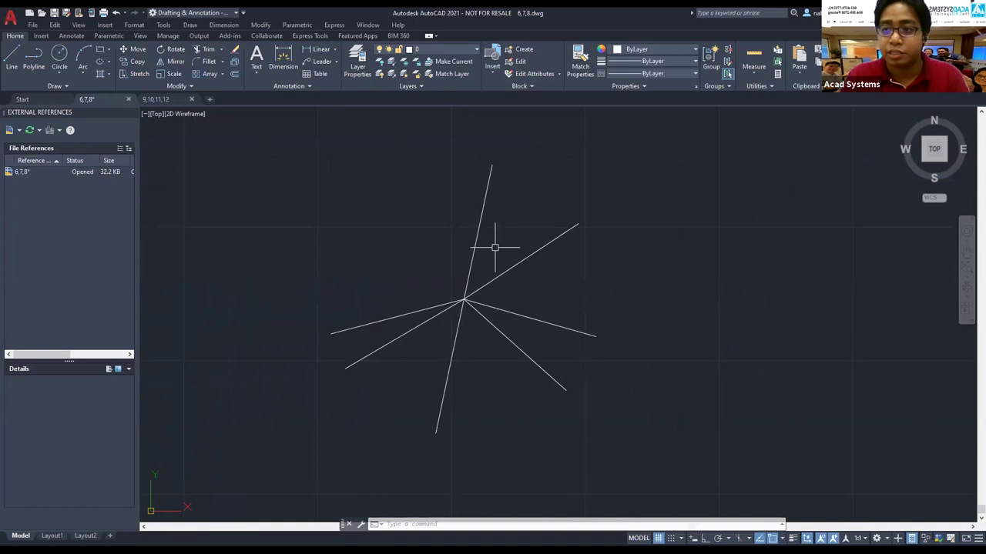
click(279, 59)
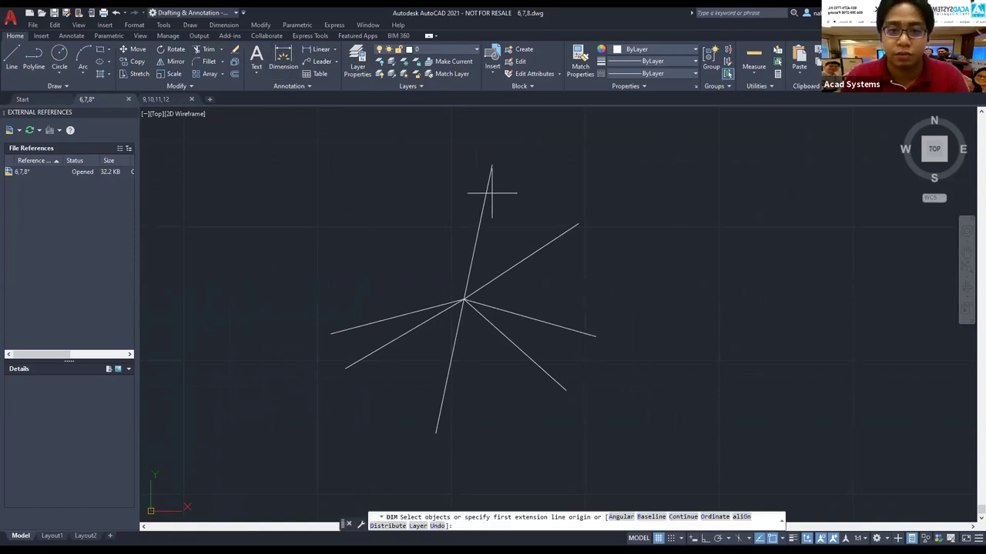
click(474, 248)
click(508, 264)
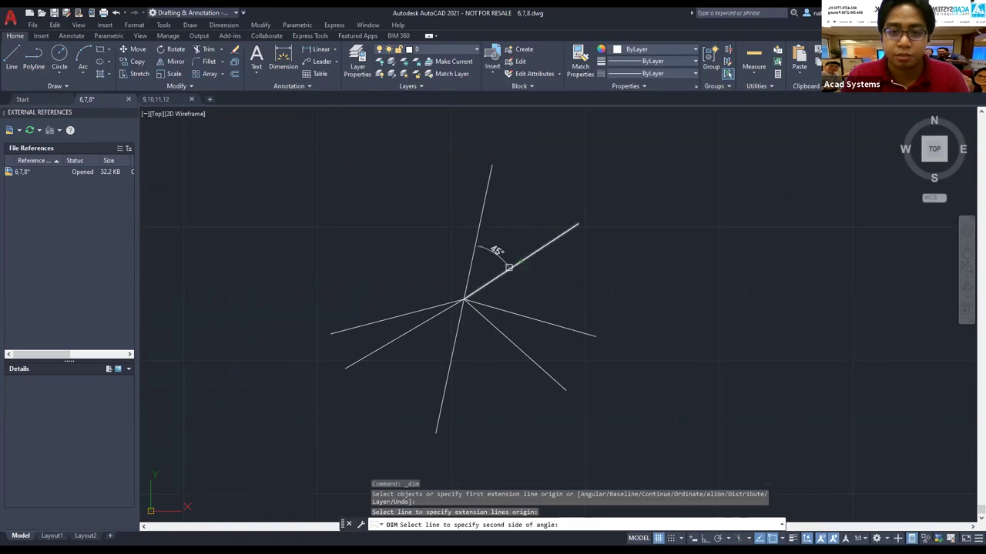
click(522, 211)
key(Escape)
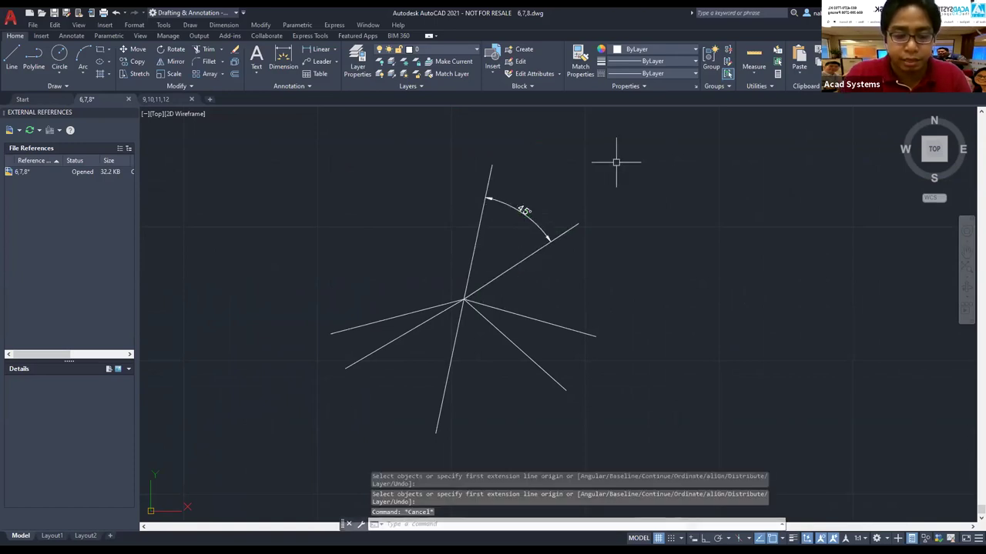
- Add baseline angles of 161°, 177°, 49° and 75° from the 45° dimension
text(DIMBASELINE)
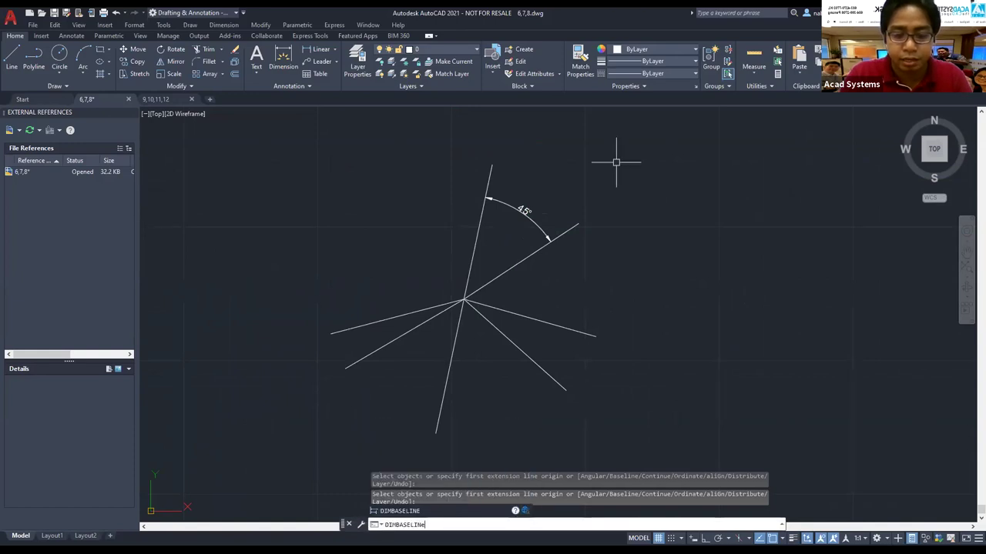
key(Return)
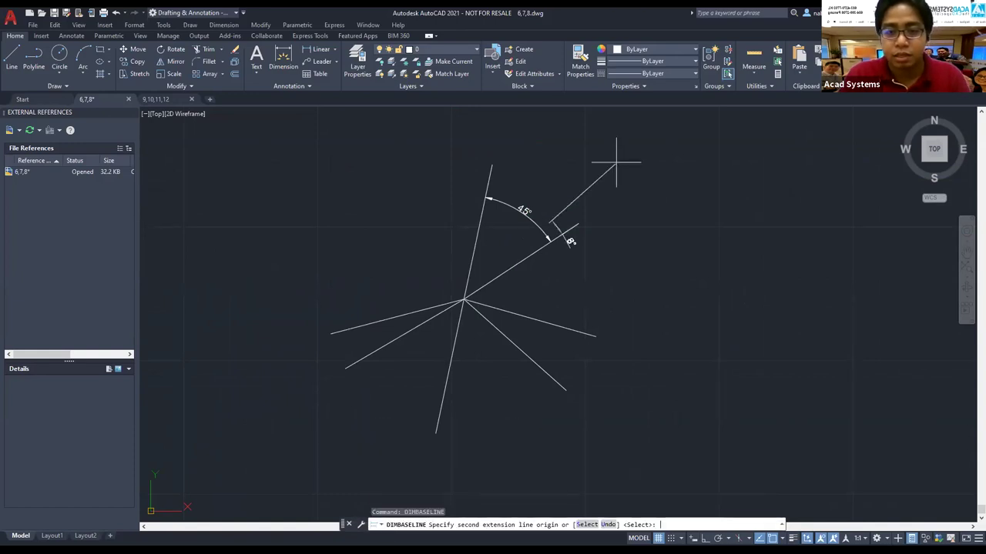
click(360, 323)
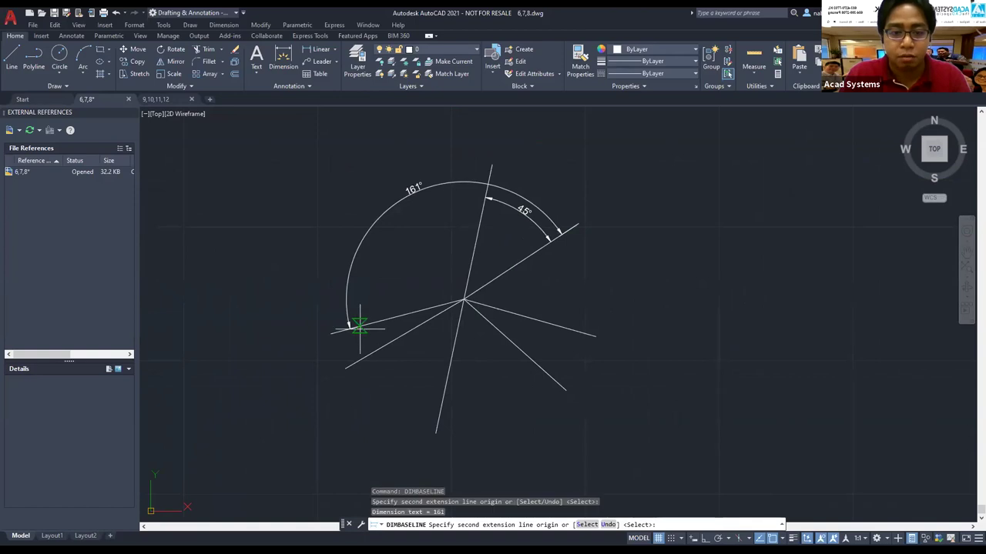
click(350, 360)
click(539, 320)
click(525, 352)
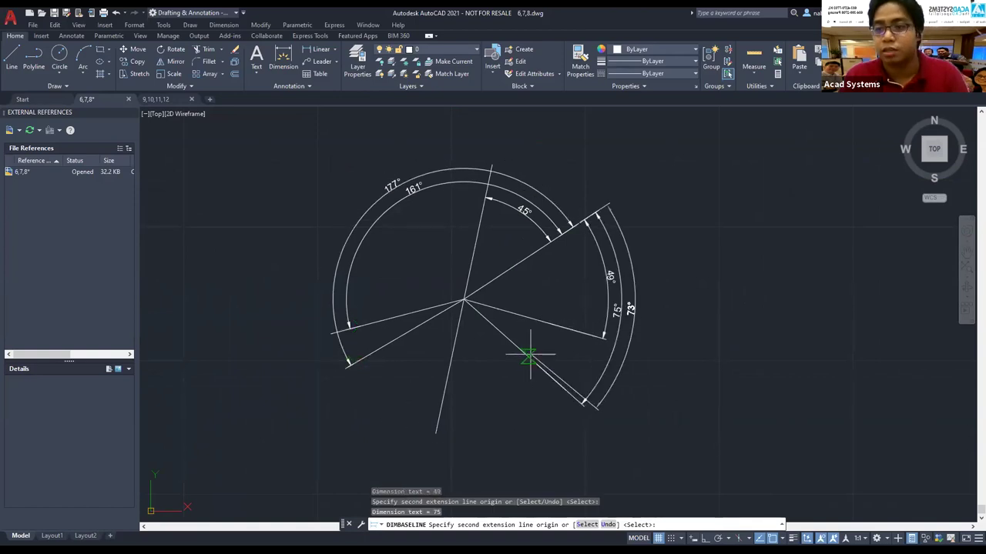
key(Escape)
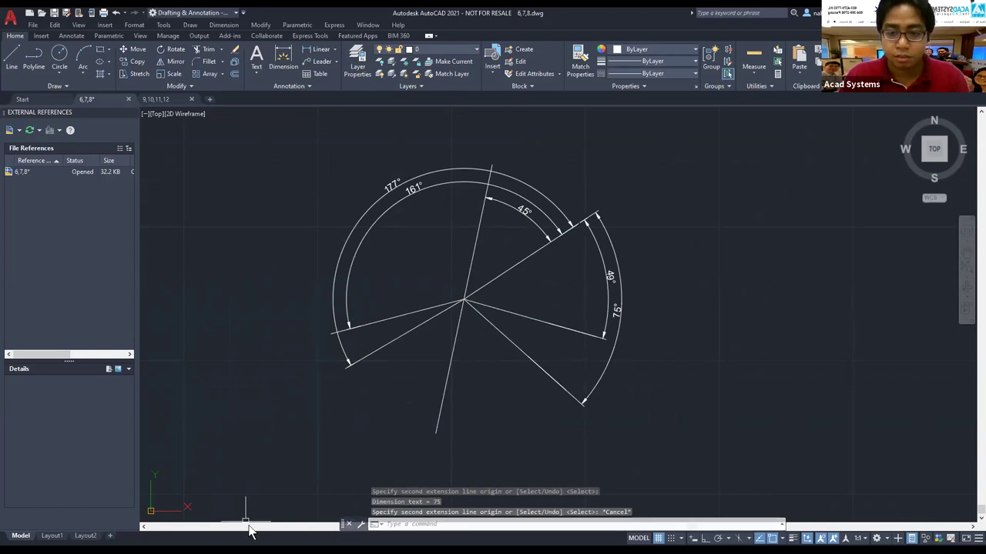
key(alt+Tab)
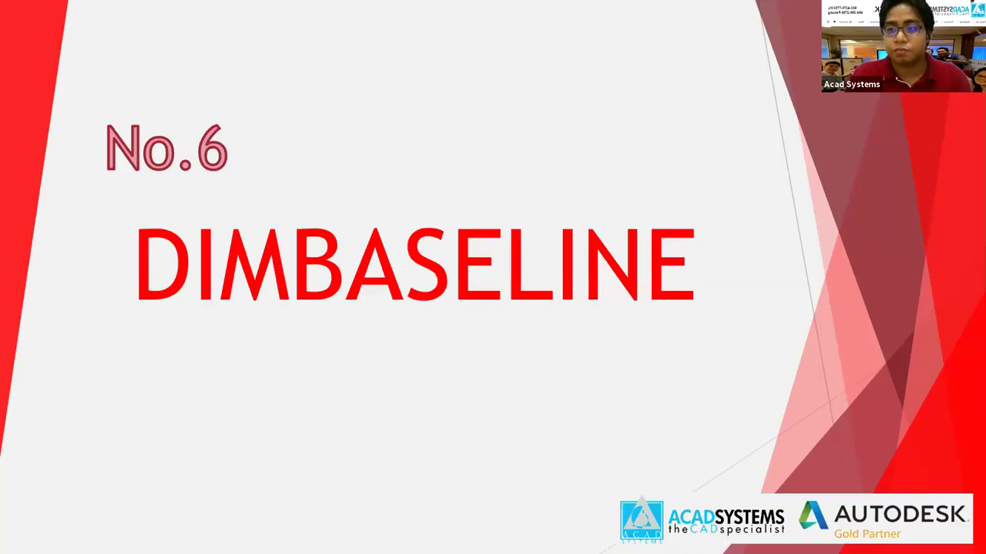
- Advance to the No.7 ID slide and return to the AutoCAD drawing
key(Right)
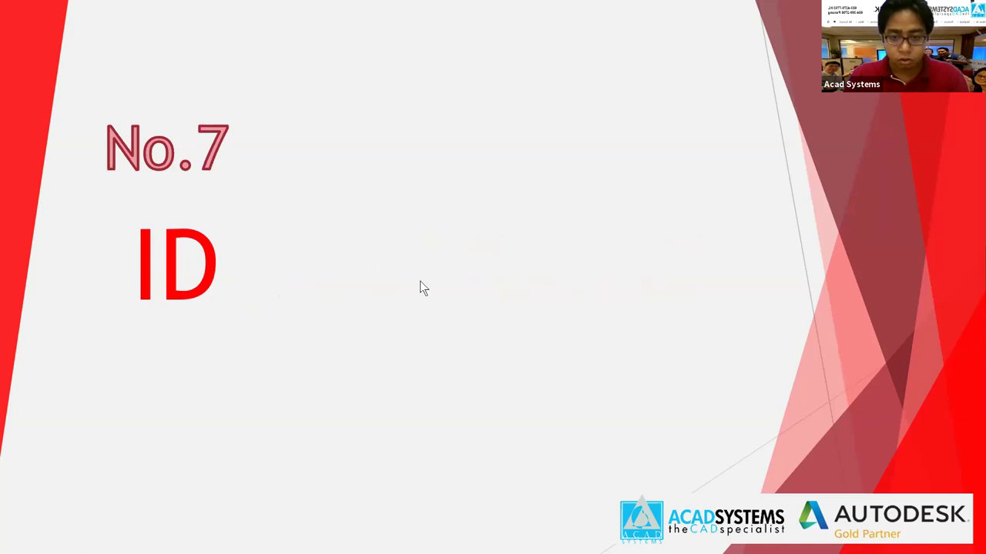
key(alt+Tab)
scroll(712, 408, down, 2)
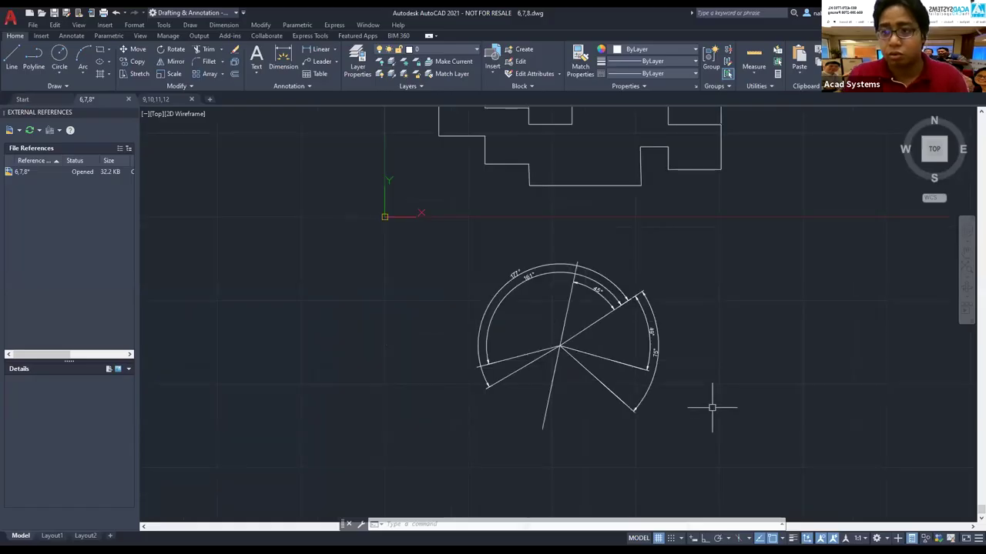
- Use ID on the radiating lines' meeting point to read X 104.6586, Y -77.0257, Z 0
middle_drag(713, 408, 642, 392)
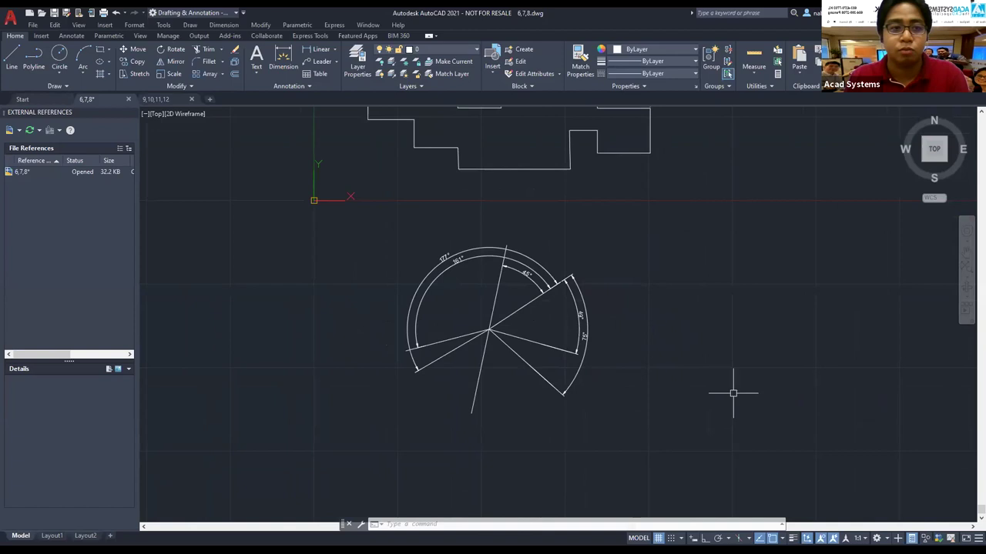
key(Escape)
key(Escape)
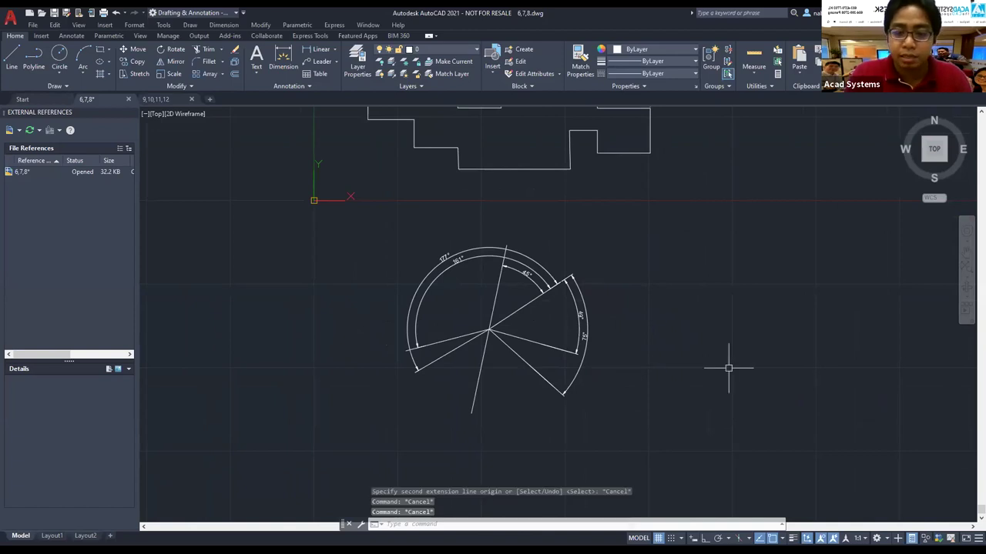
text(ID)
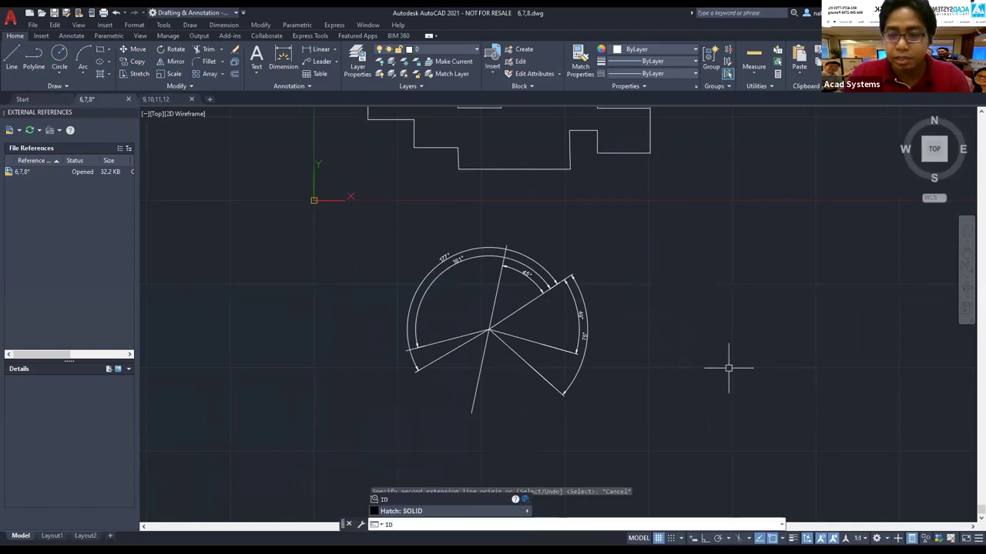
key(Return)
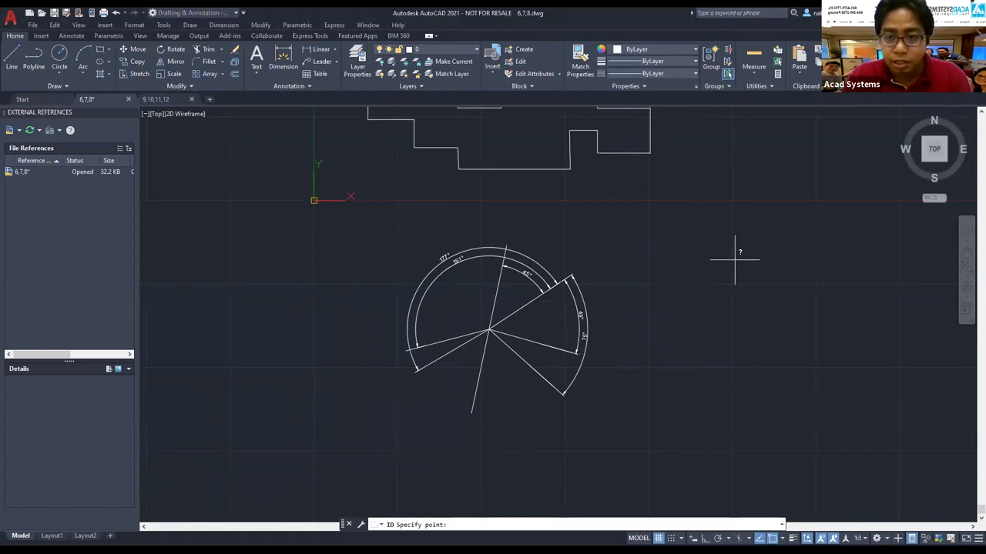
click(721, 281)
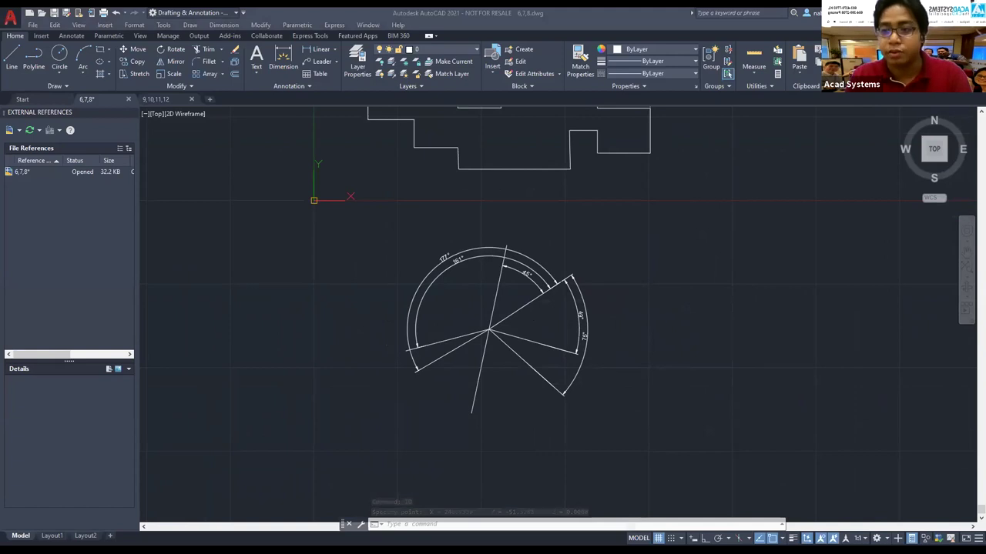
click(518, 349)
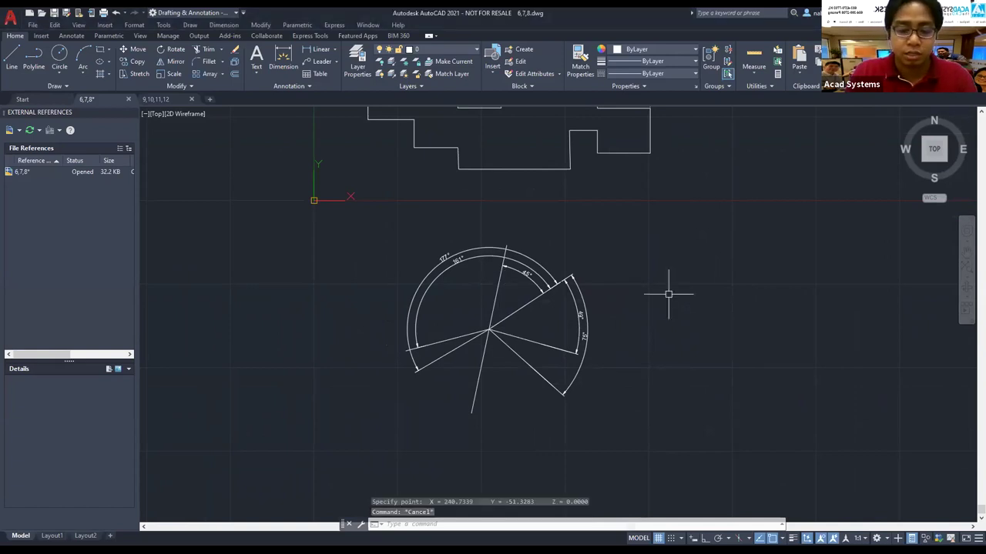
text(id)
key(Return)
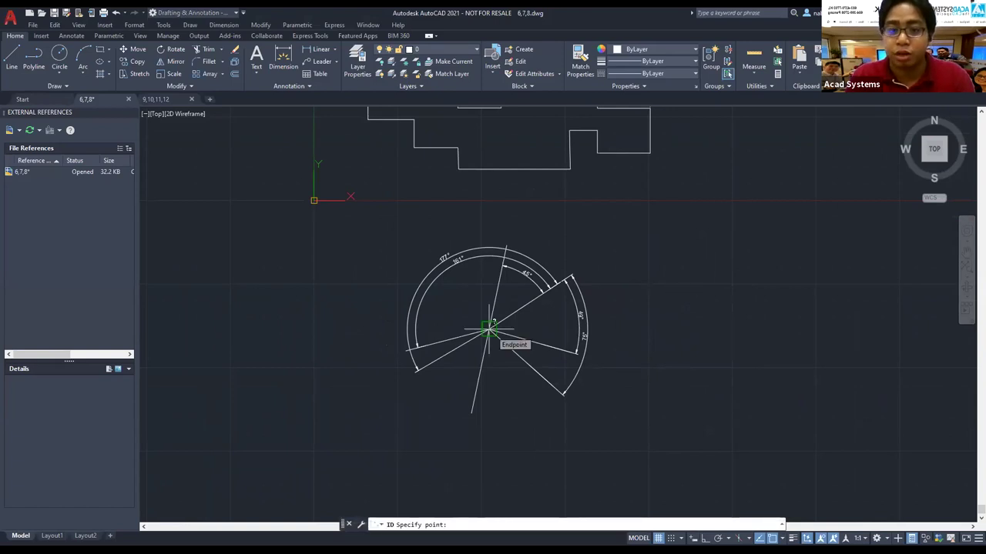
click(488, 330)
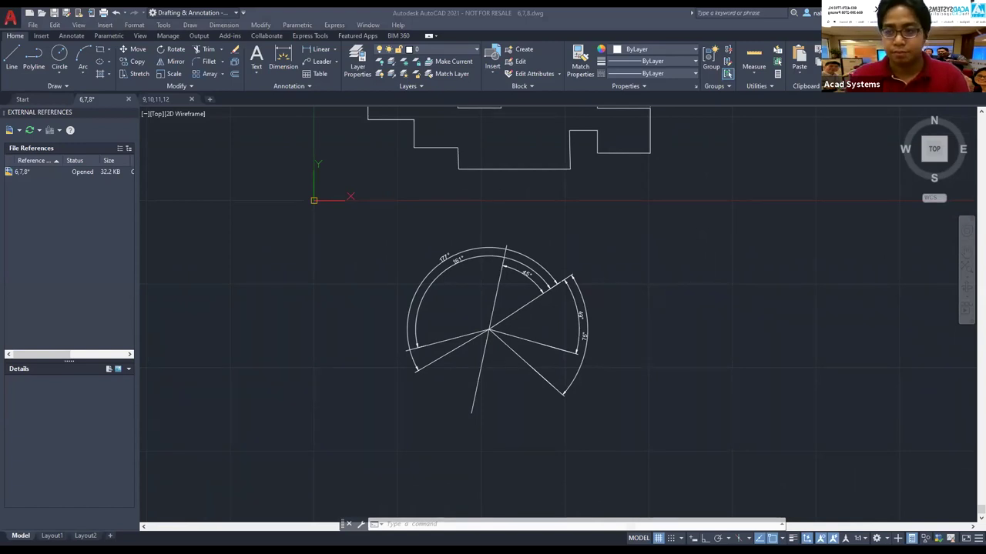
key(Escape)
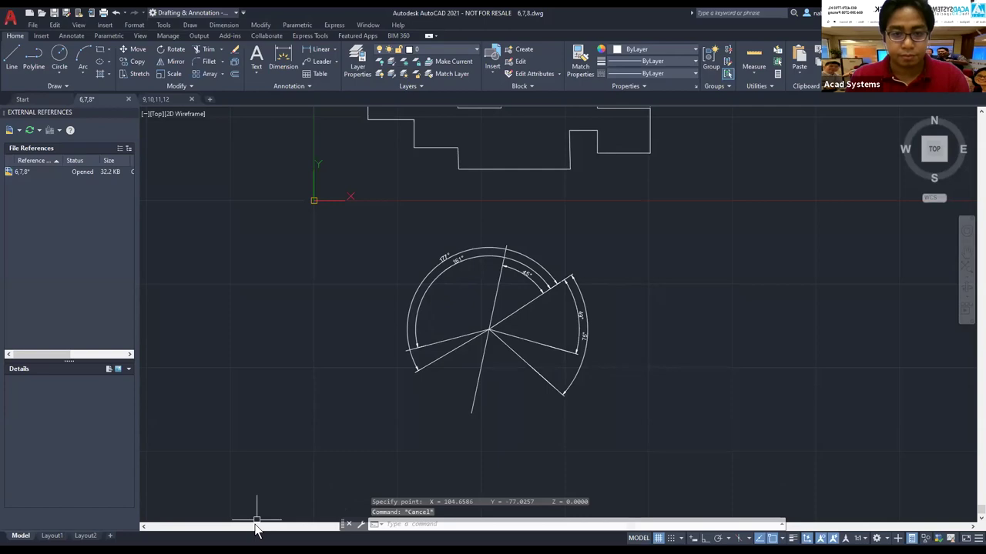
- Advance to the No.8 Autoscale Setting slide, then bring the stepped outline into view
key(alt+Tab)
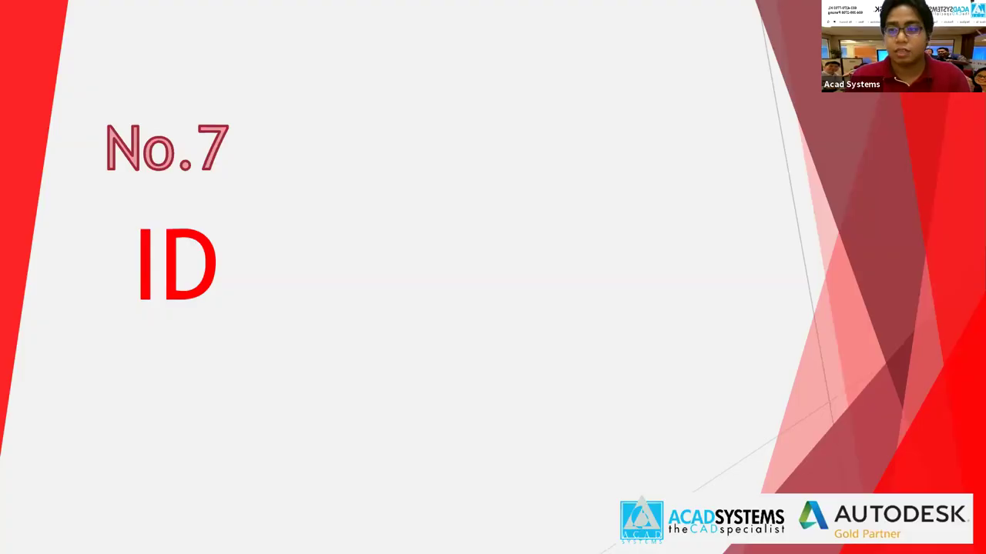
key(Right)
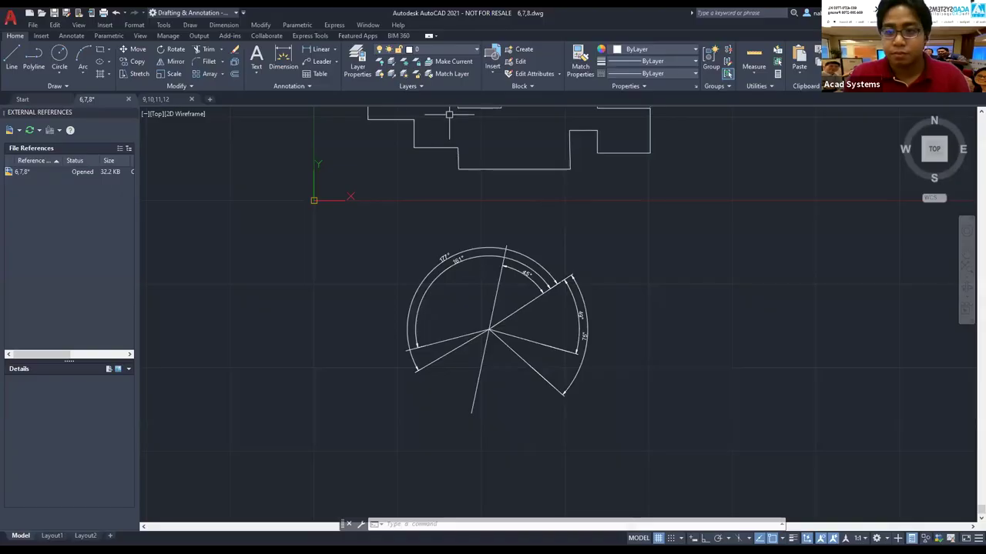
mouse_move(452, 110)
middle_down()
mouse_move(497, 226)
mouse_move(475, 352)
middle_up()
scroll(475, 352, up, 2)
- Set DIMSCALE to 2
middle_drag(439, 219, 426, 282)
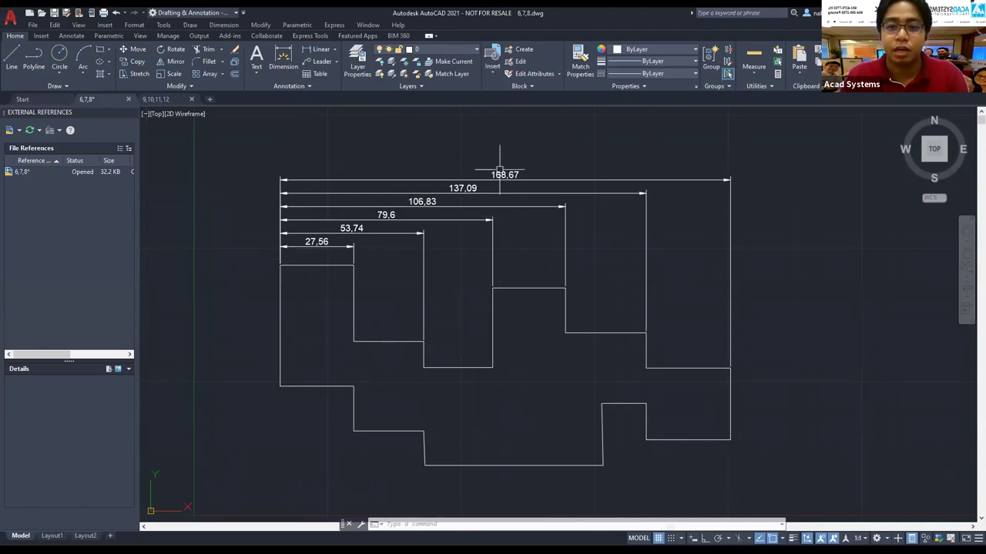
key(Escape)
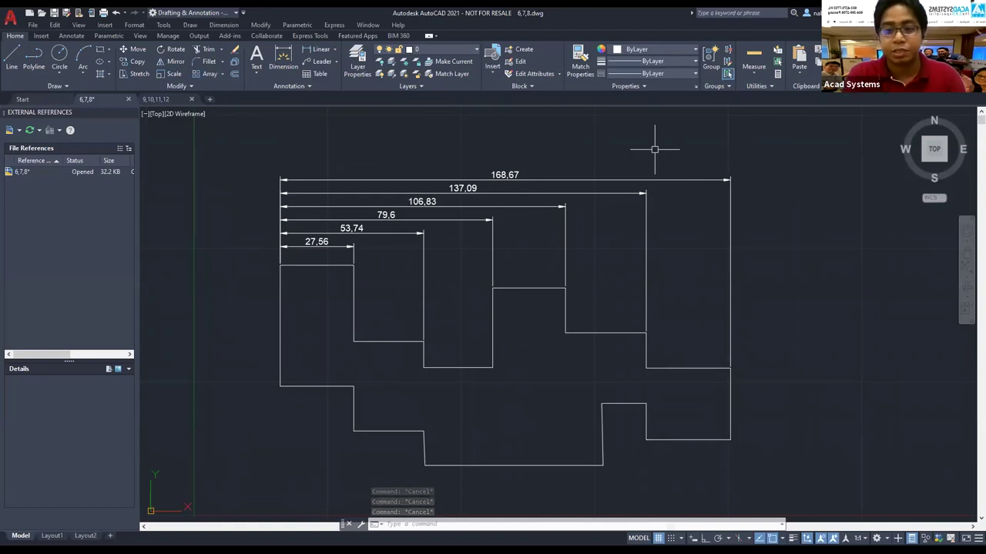
text(dimscal)
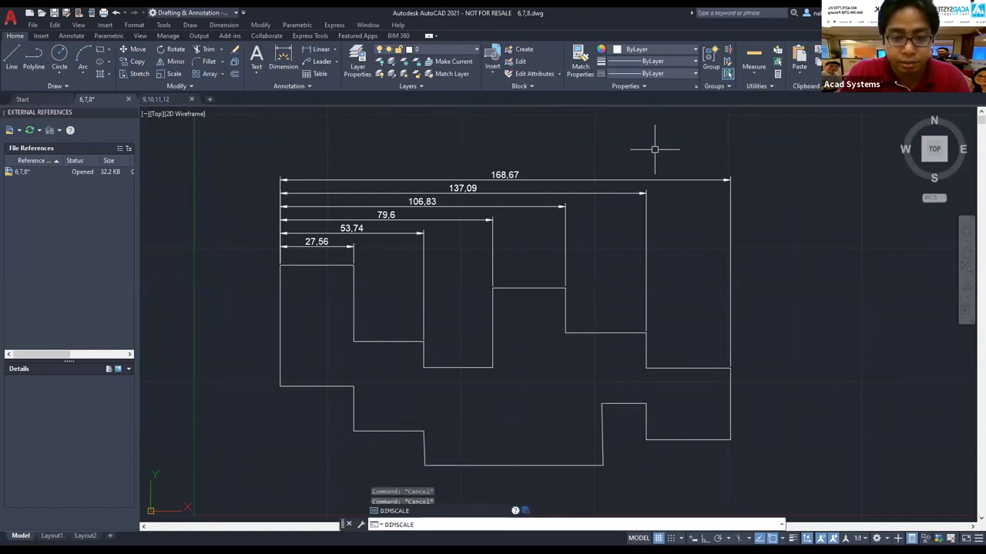
key(Return)
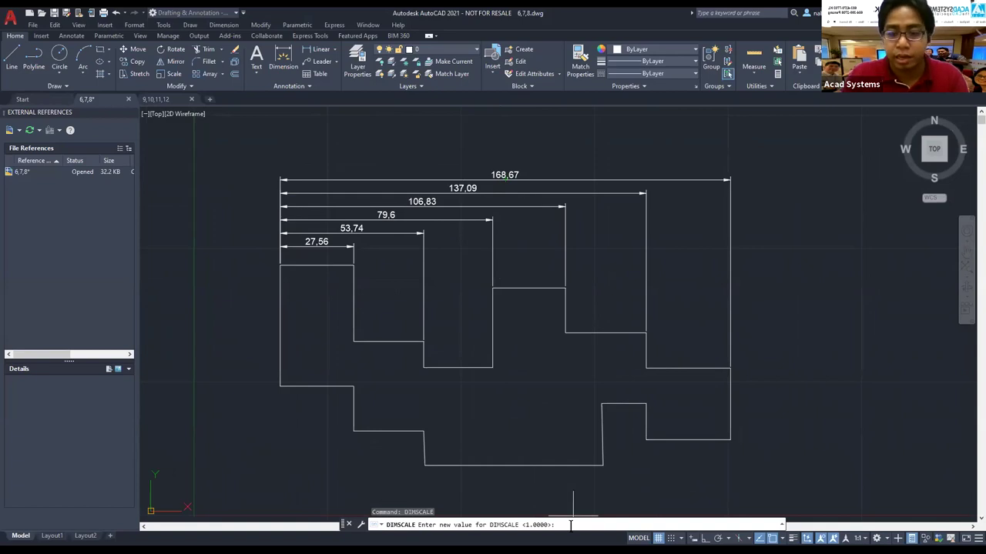
text(2)
key(Return)
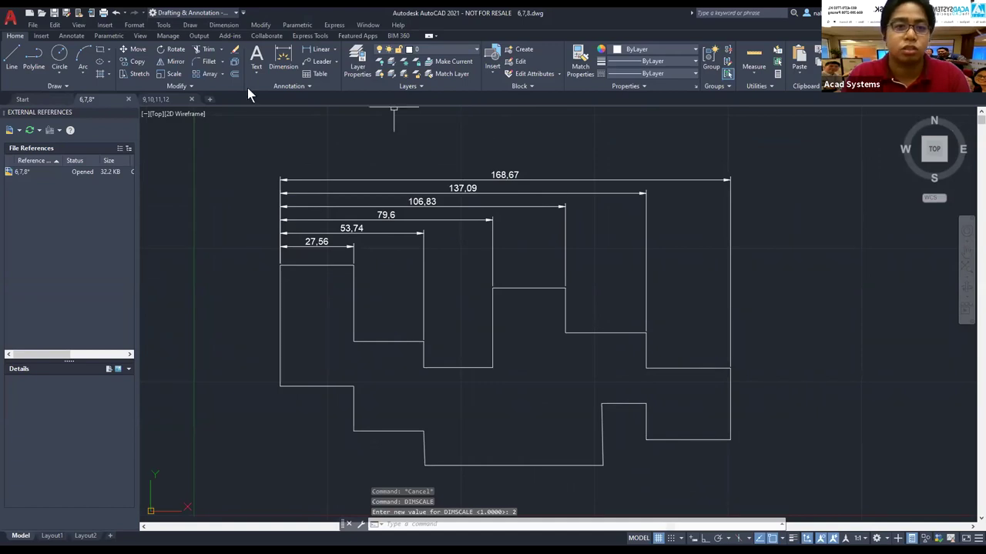
- Add a 26,84 vertical dimension to the stepped outline's right edge
click(290, 55)
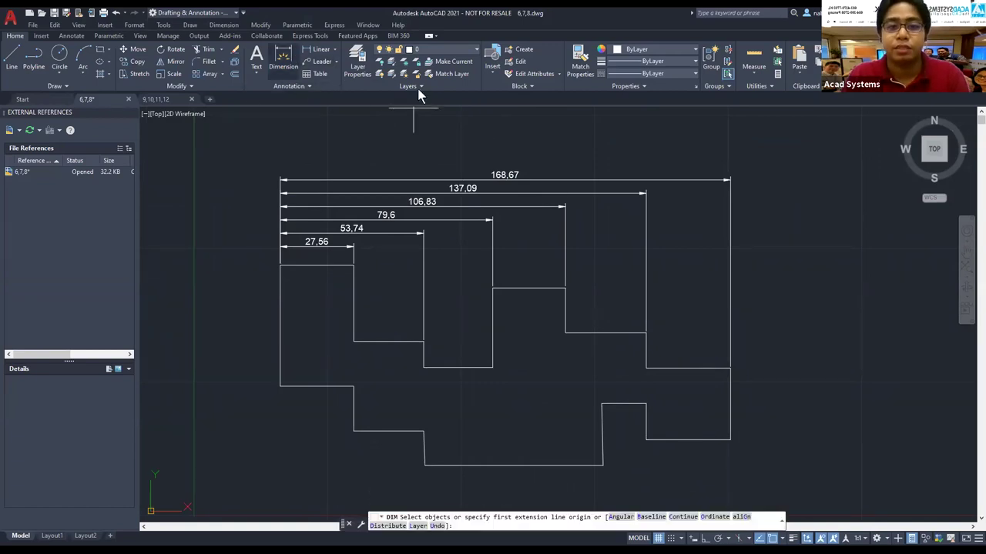
click(730, 387)
click(770, 400)
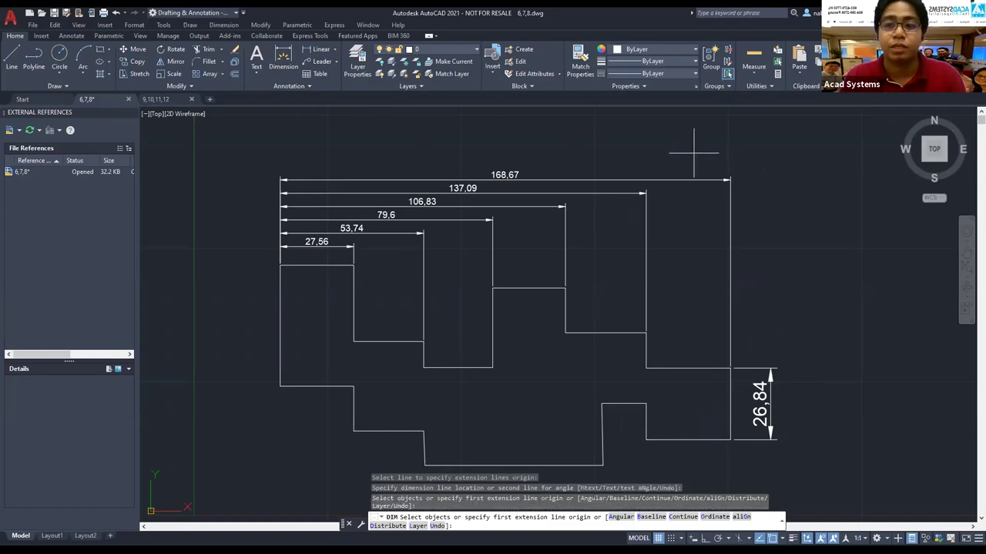
click(289, 86)
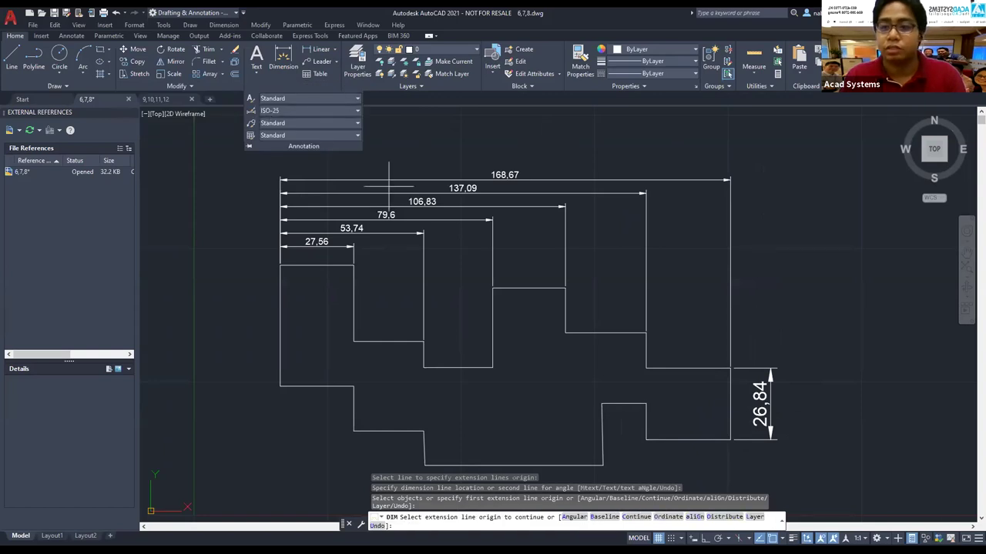
key(Escape)
key(Escape)
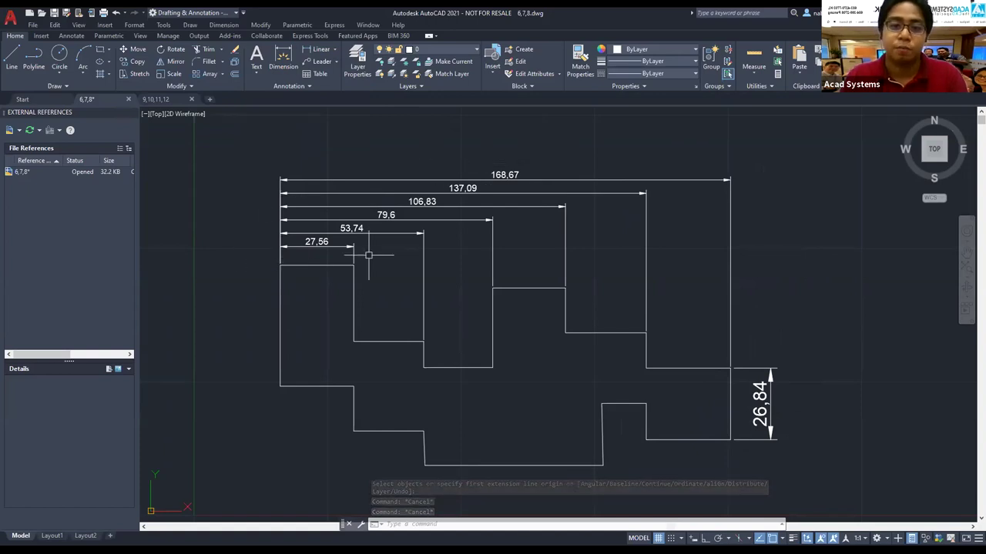
key(Escape)
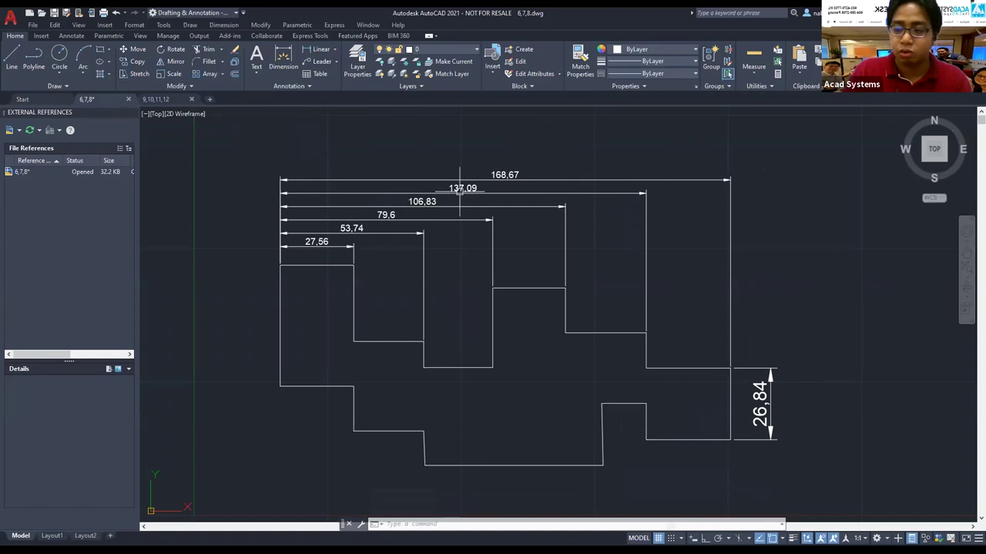
key(Escape)
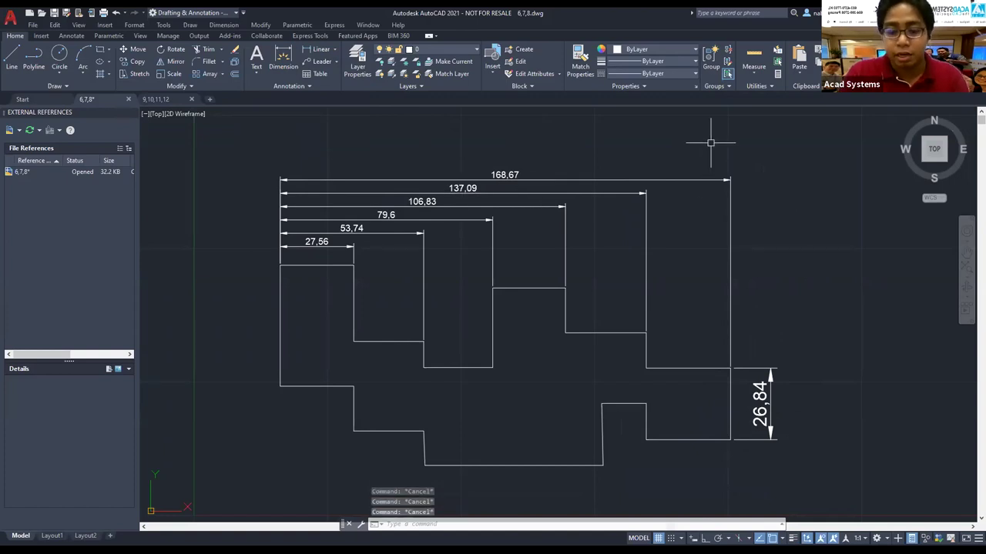
- Apply the doubled-scale style to the 168,67 and 137,09 dimensions via -DIMSTYLE, then show the OVERKILL slide
text(-d)
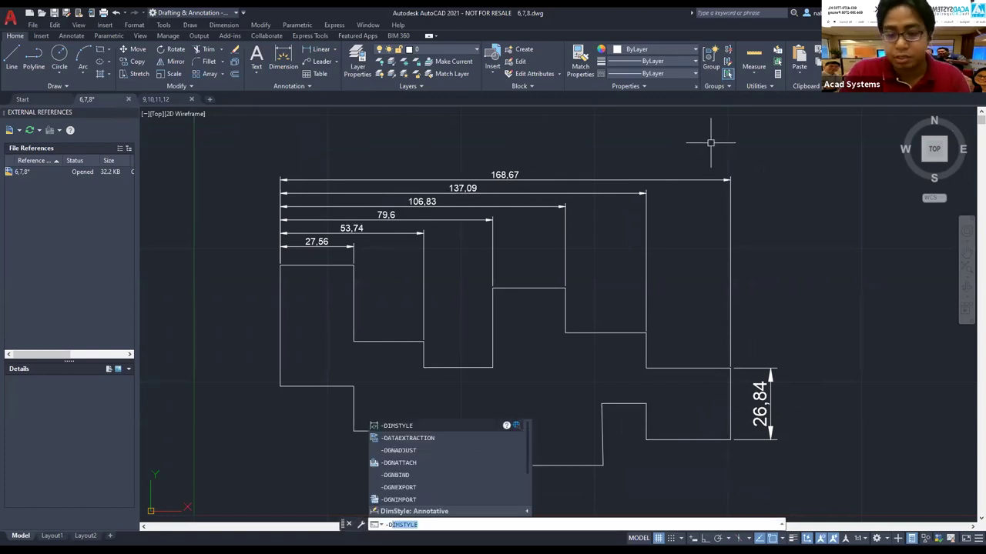
text(IMS)
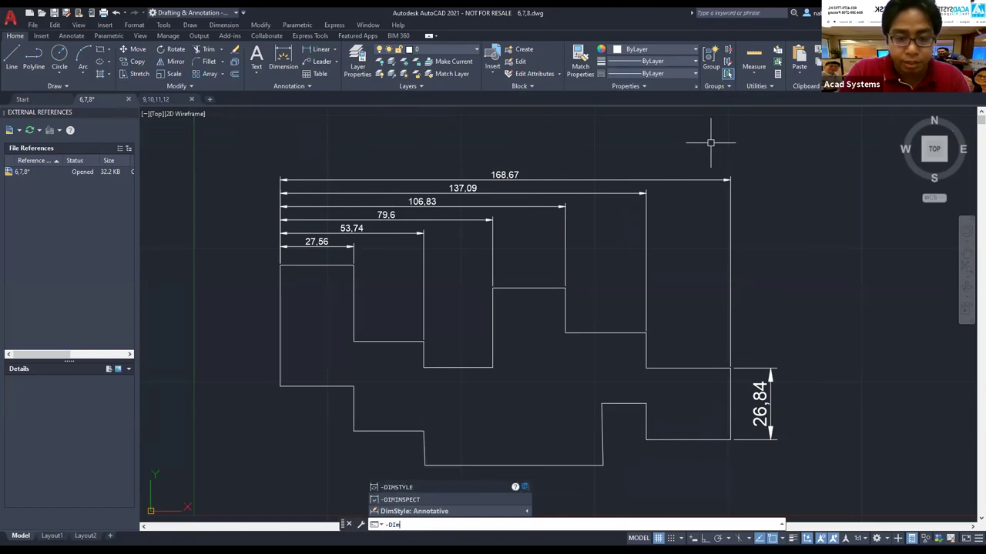
text(tyle)
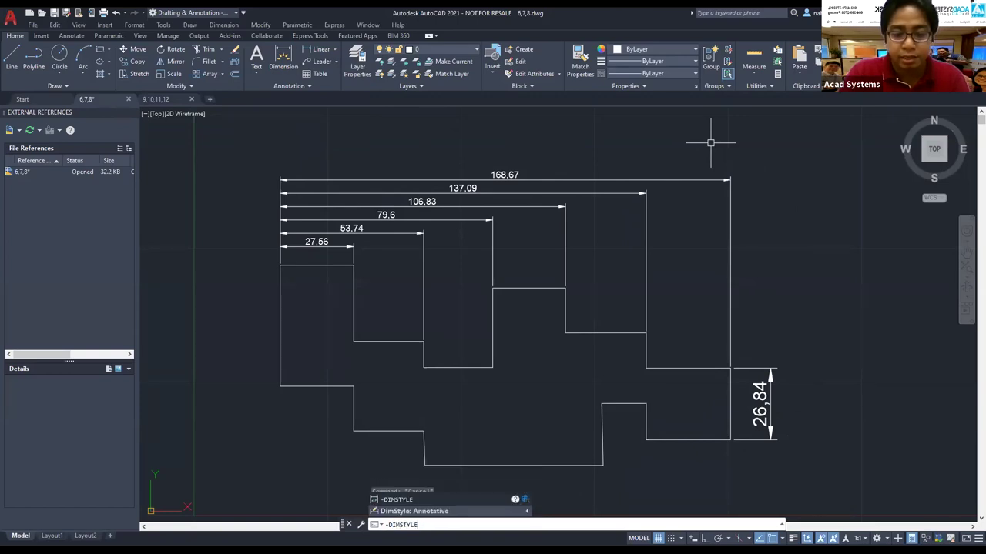
key(Return)
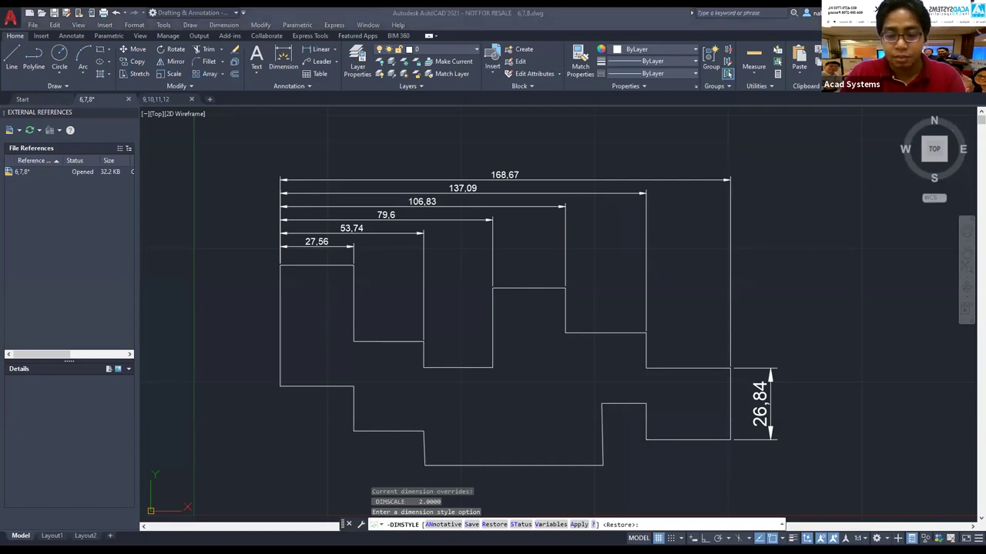
click(583, 527)
click(574, 138)
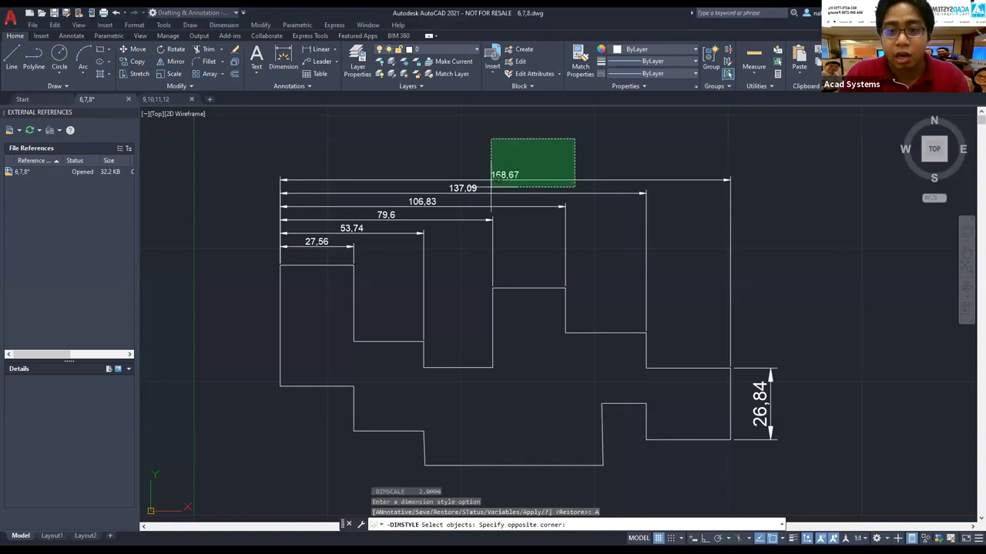
click(441, 188)
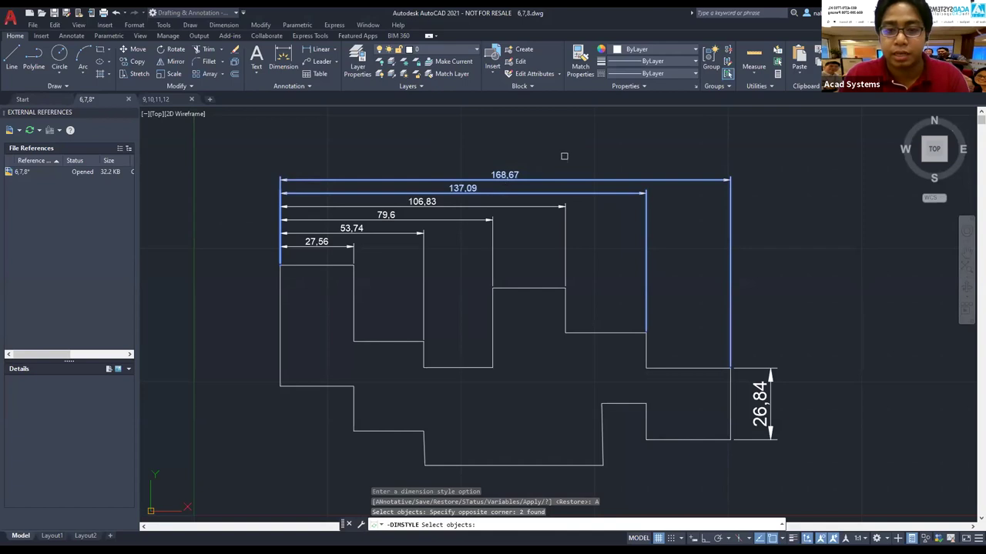
key(Return)
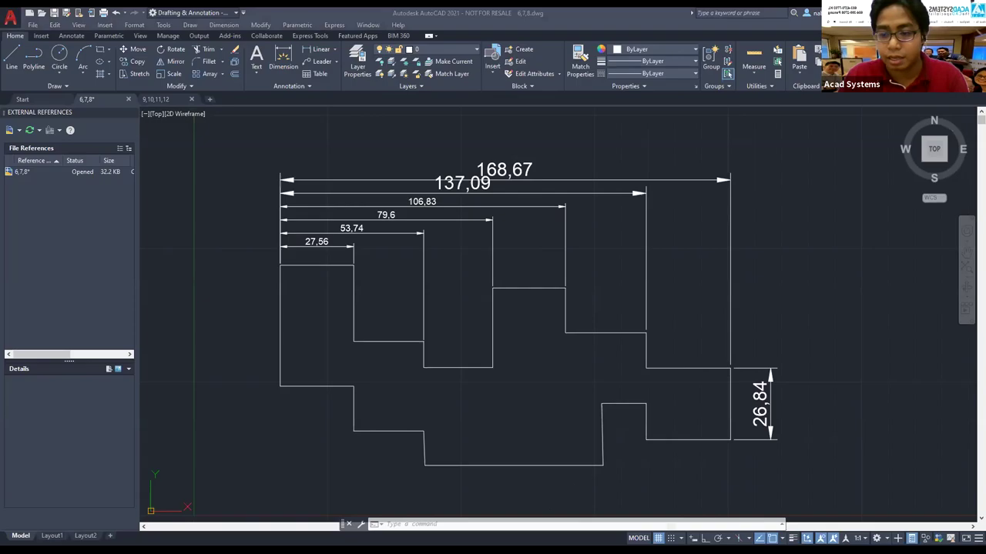
key(alt+Tab)
click(521, 320)
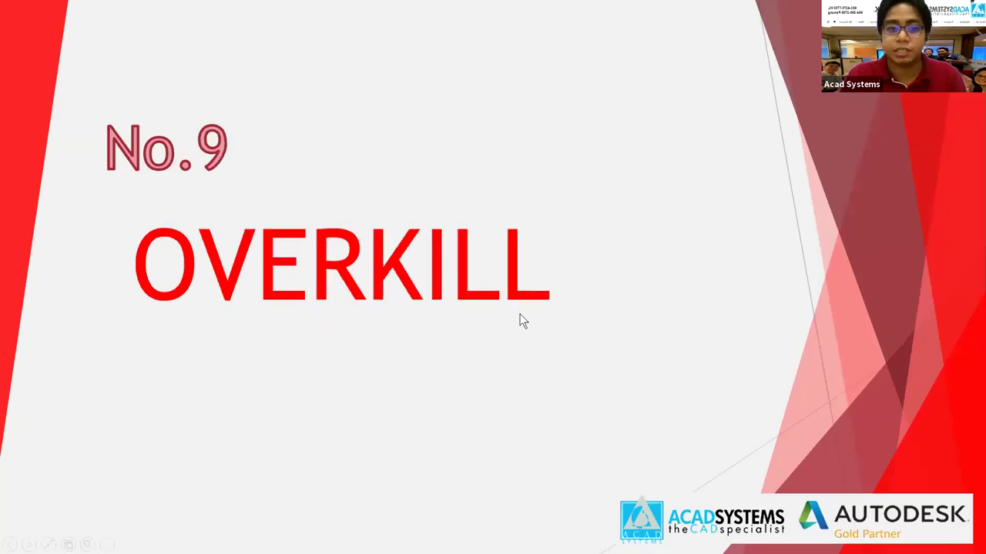
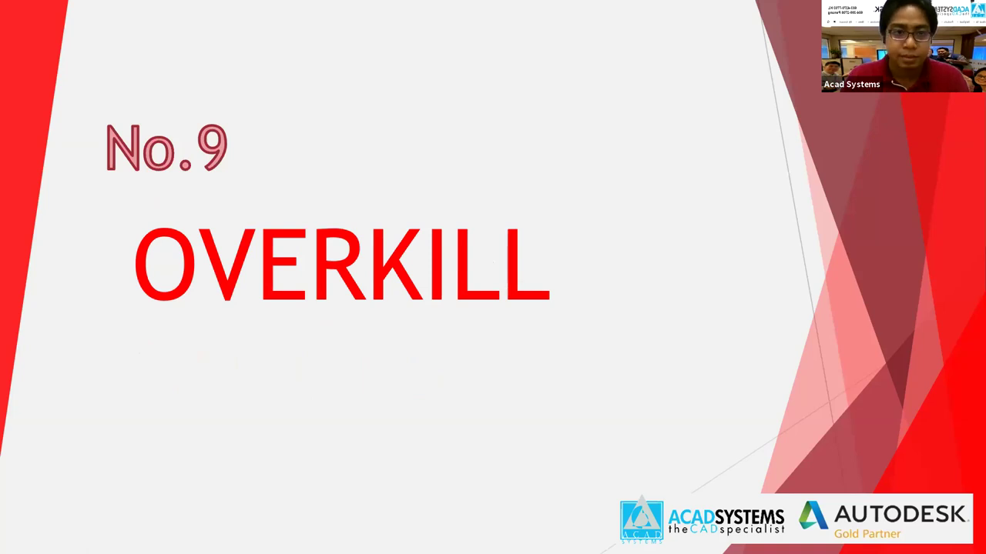
- Return to AutoCAD and close the 6,7,8 drawing, answering its save prompt
key(alt+Tab)
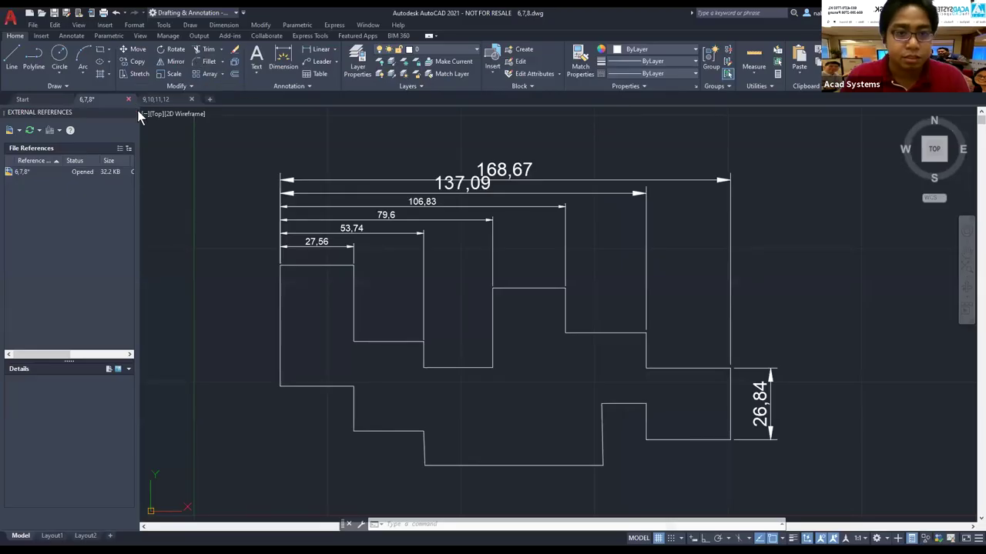
click(128, 99)
click(511, 303)
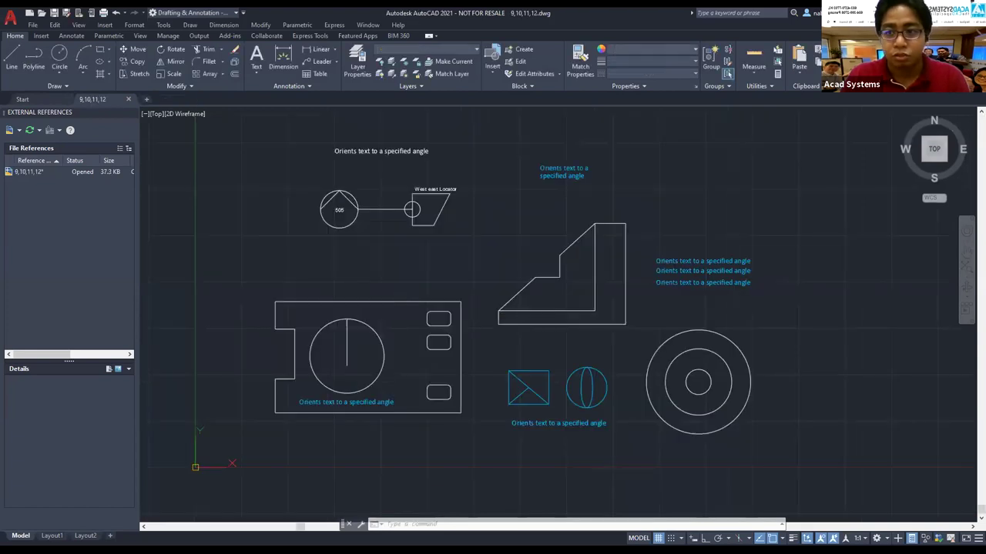
- With Ortho on, draw a line from the plate's top-left corner: 100 units across, then upward
scroll(396, 293, up, 2)
middle_drag(364, 288, 474, 259)
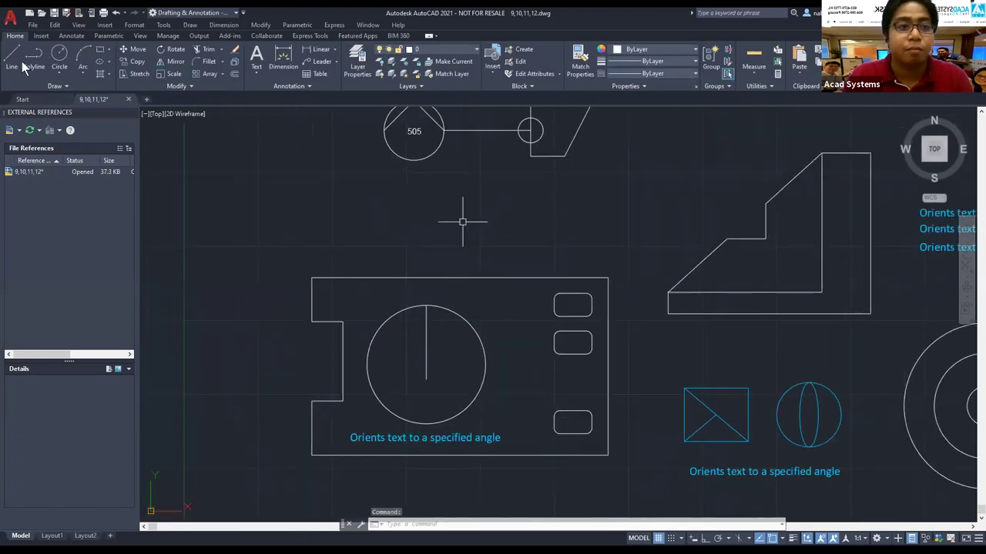
click(23, 68)
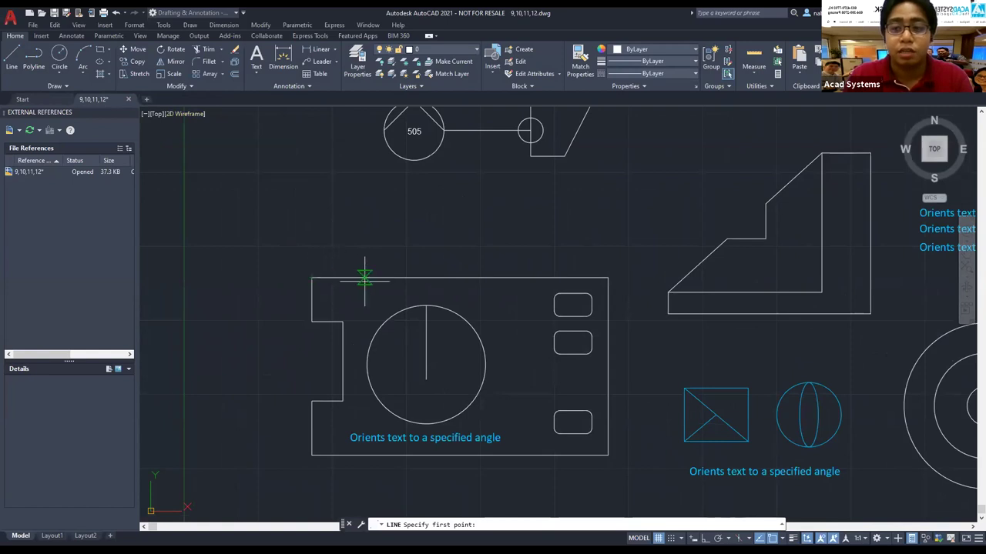
click(311, 278)
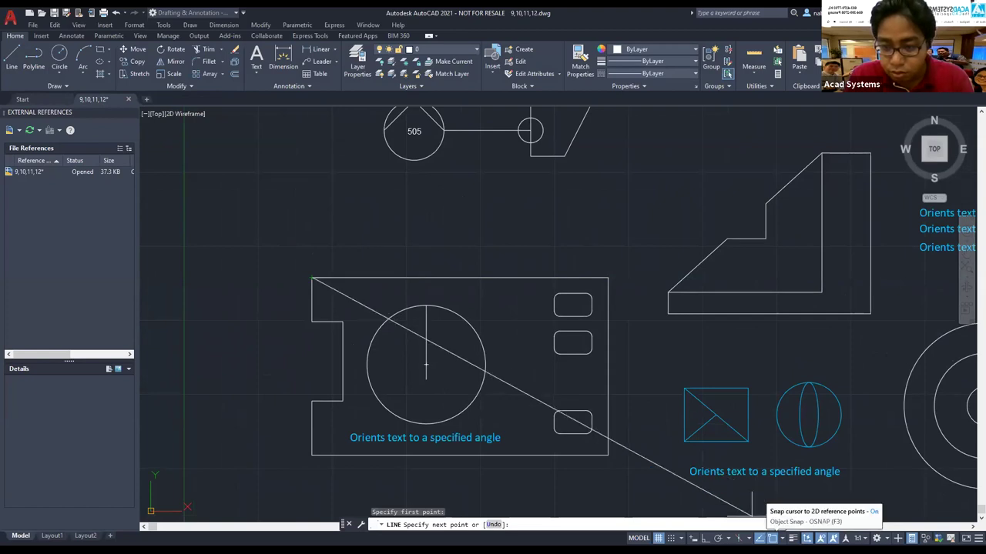
click(705, 538)
text(1)
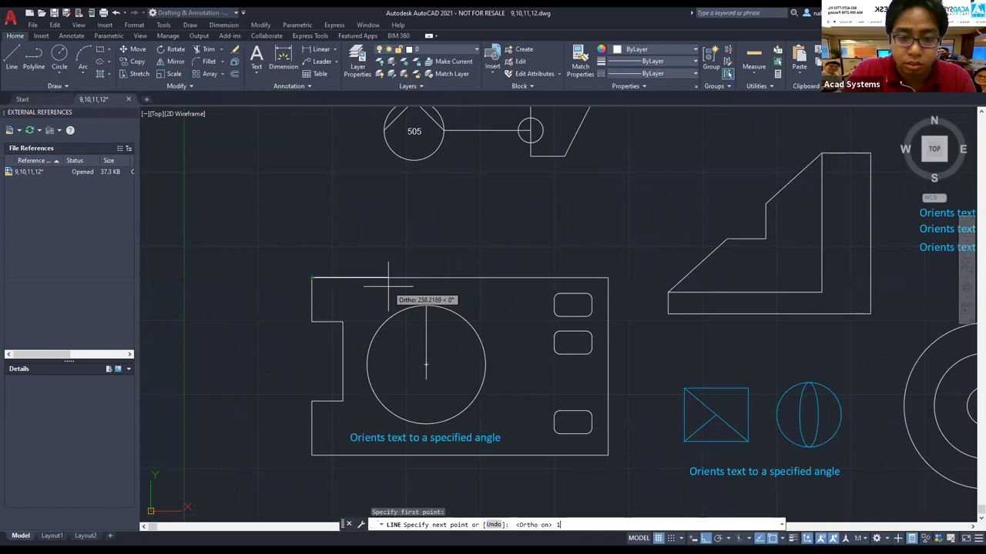
text(00)
key(Return)
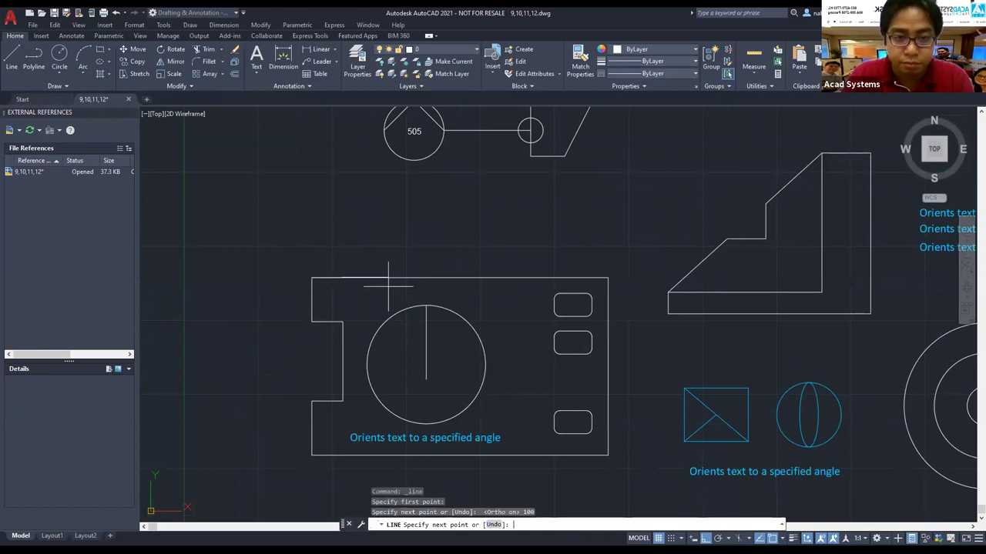
click(341, 239)
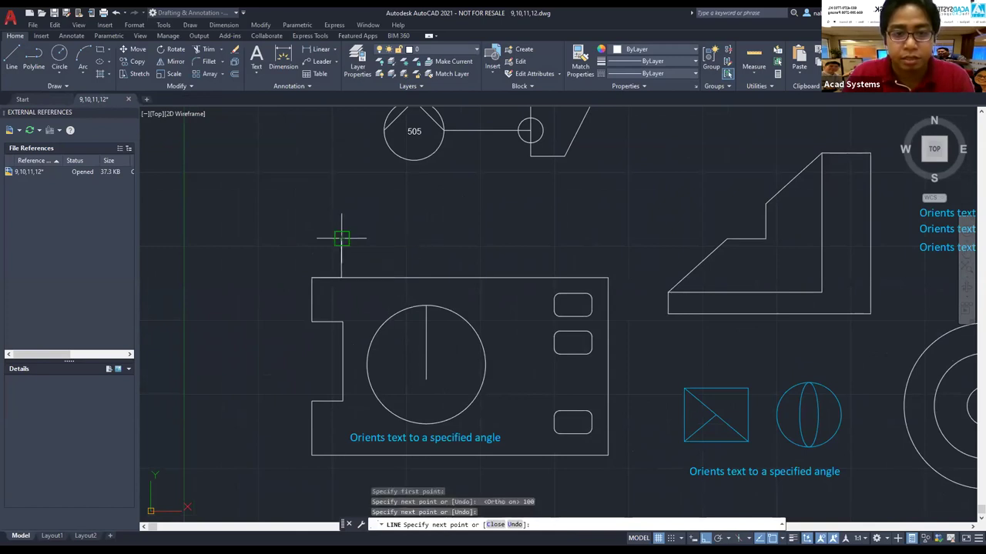
key(Escape)
- Select and test-delete the plate's top edge line, then undo to restore it
scroll(358, 281, up, 2)
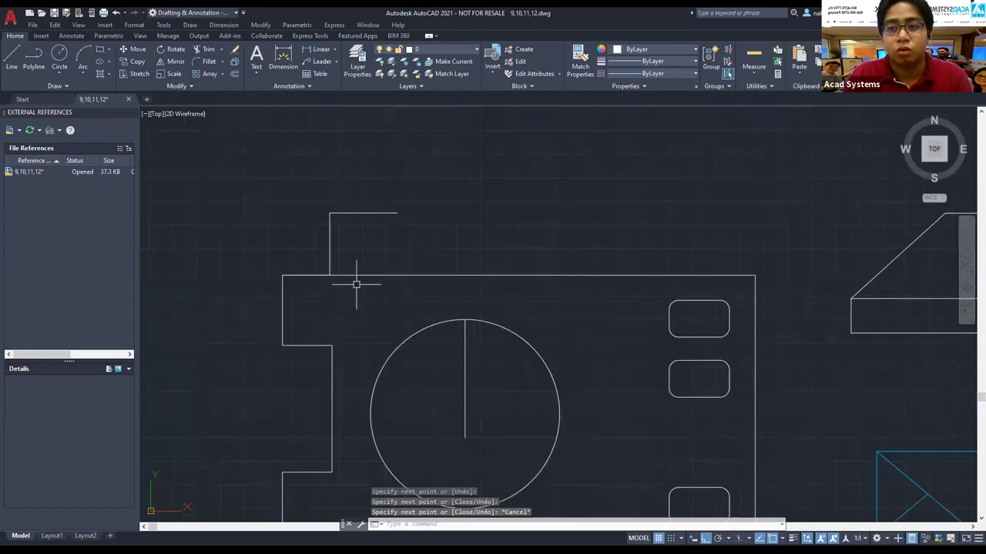
click(316, 275)
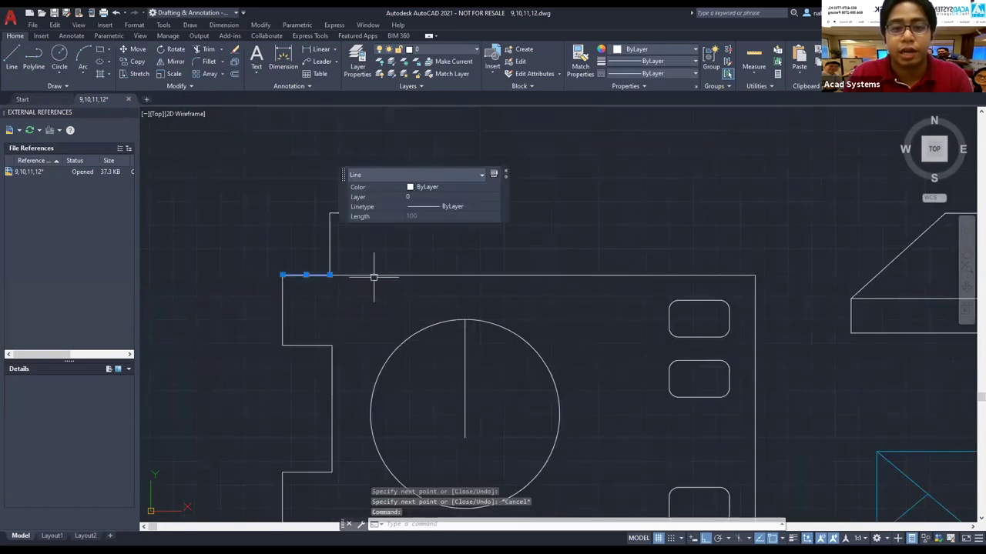
key(Escape)
click(370, 275)
key(Escape)
click(315, 279)
click(365, 278)
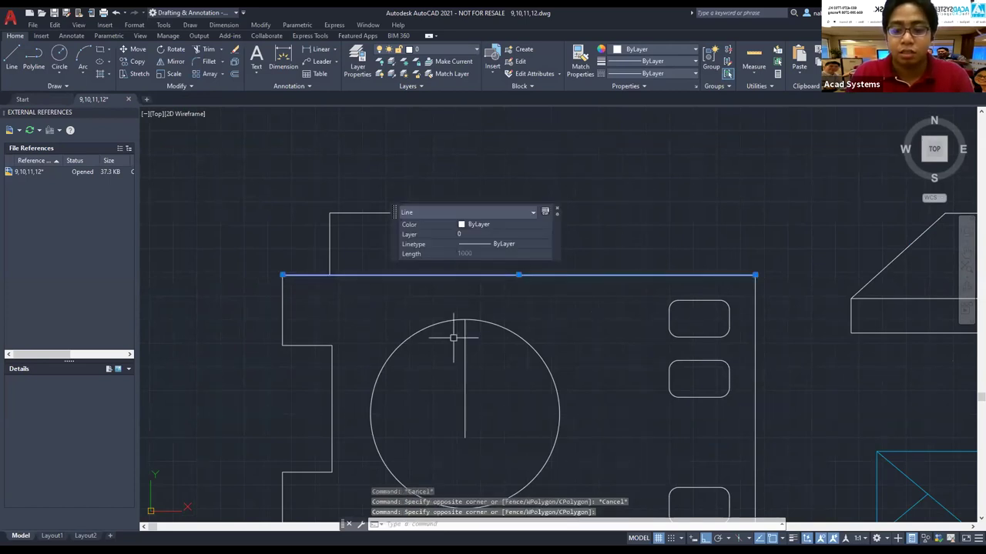
key(Delete)
key(ctrl+z)
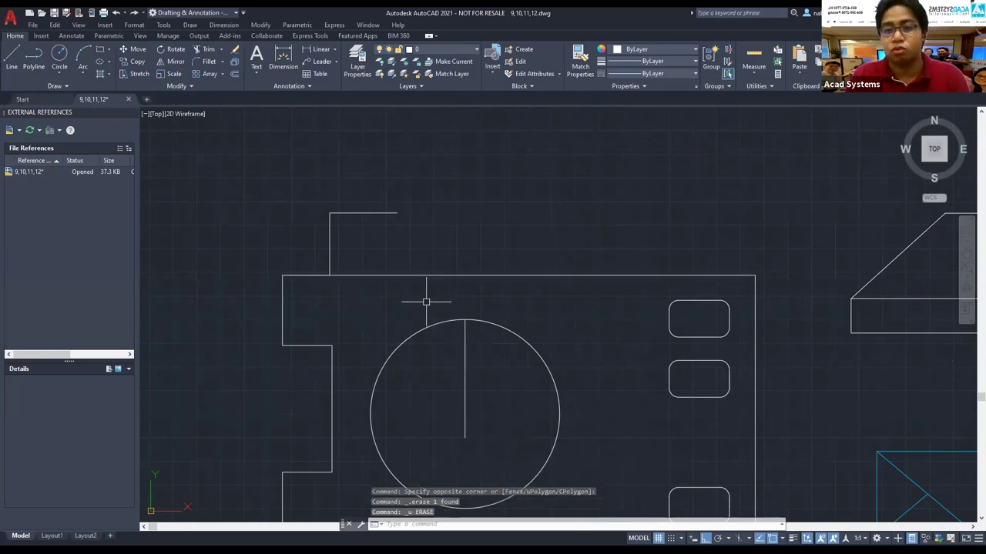
key(Escape)
key(Escape)
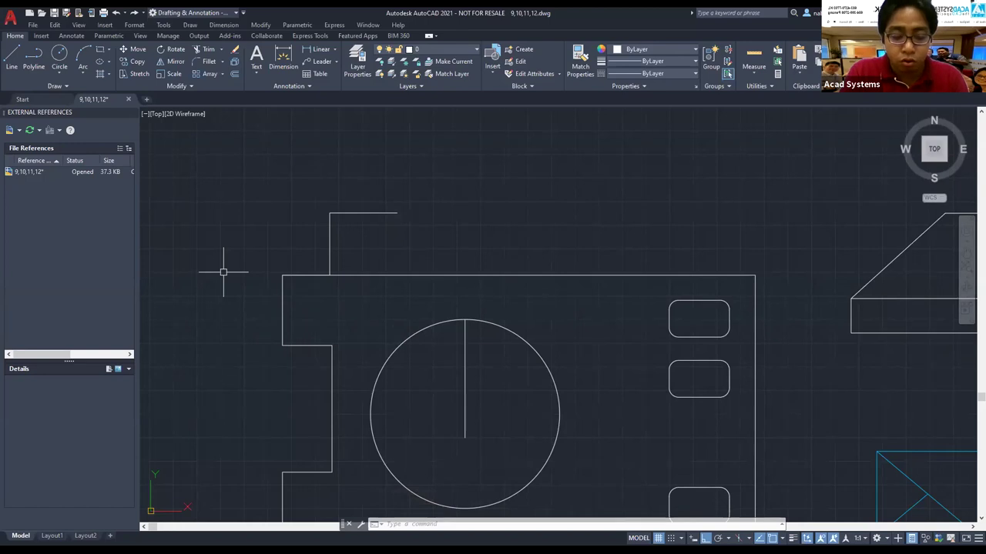
- Run OVERKILL on the top outline with Layer no longer ignored, removing the overlapping segment
text(ovekill)
key(Return)
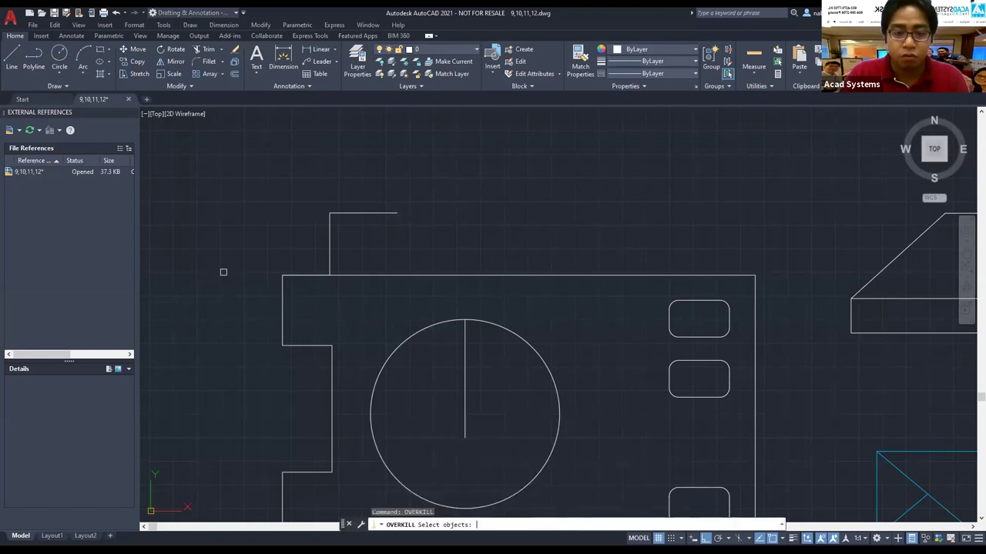
click(573, 314)
click(242, 182)
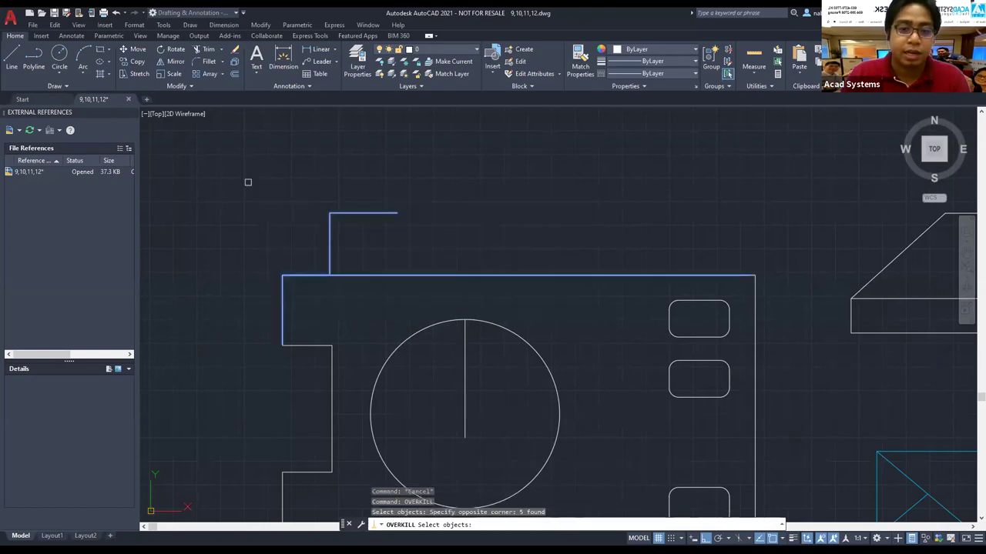
key(Return)
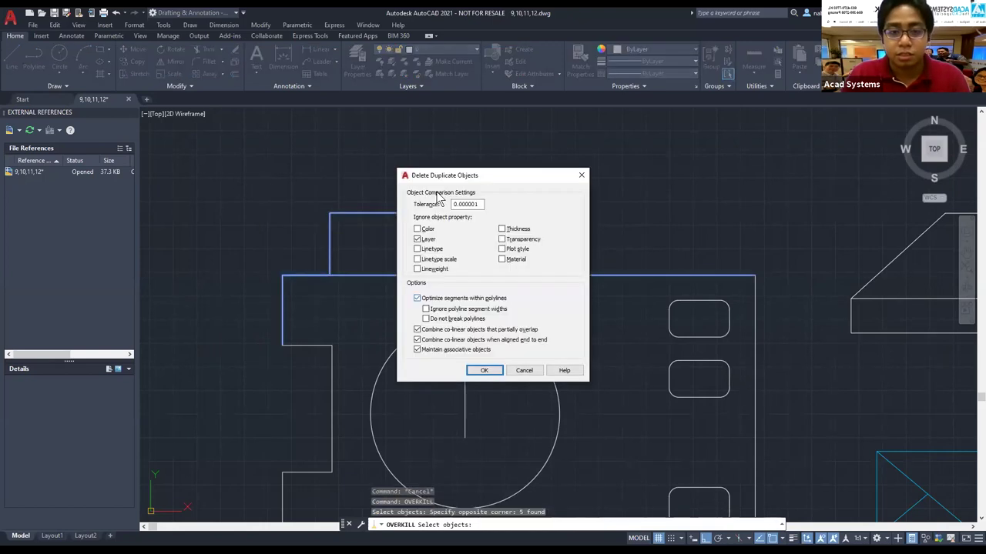
click(418, 240)
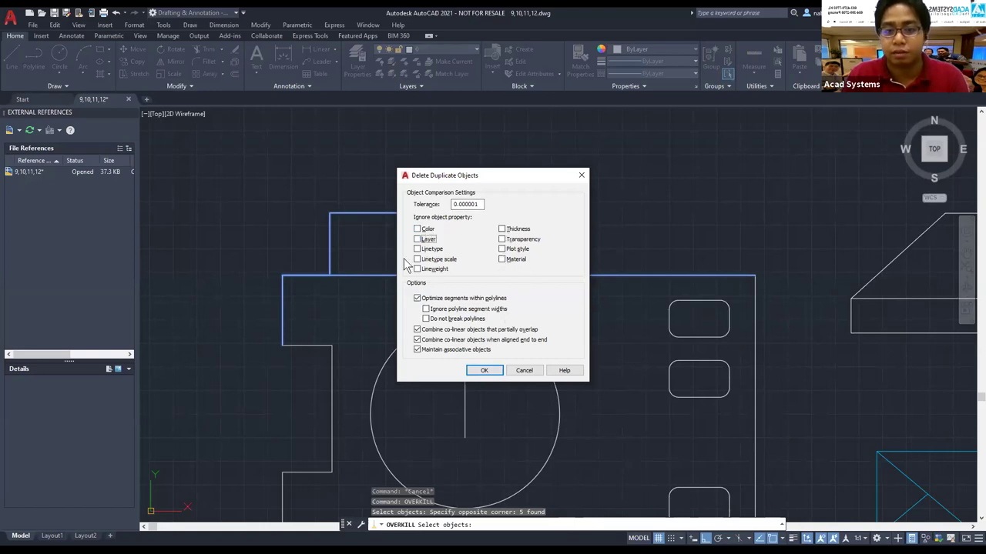
click(489, 376)
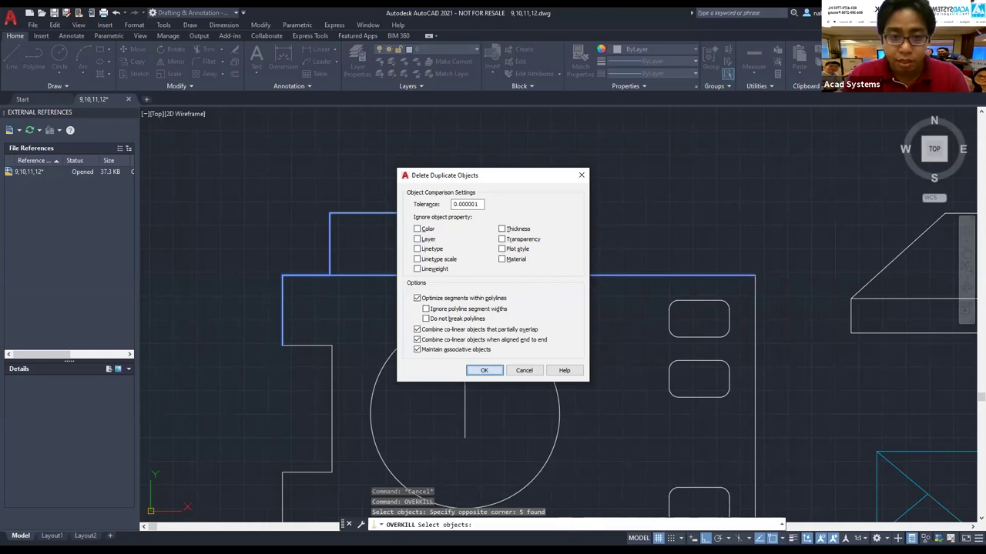
- Verify the top edge by selecting it, test-deleting and undoing, then shift the view upward
click(352, 275)
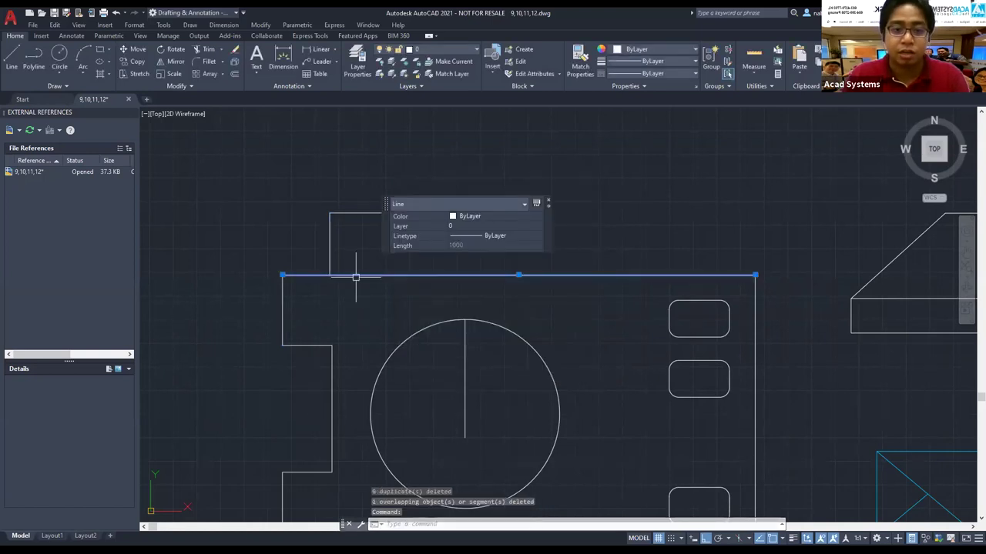
key(Escape)
click(305, 277)
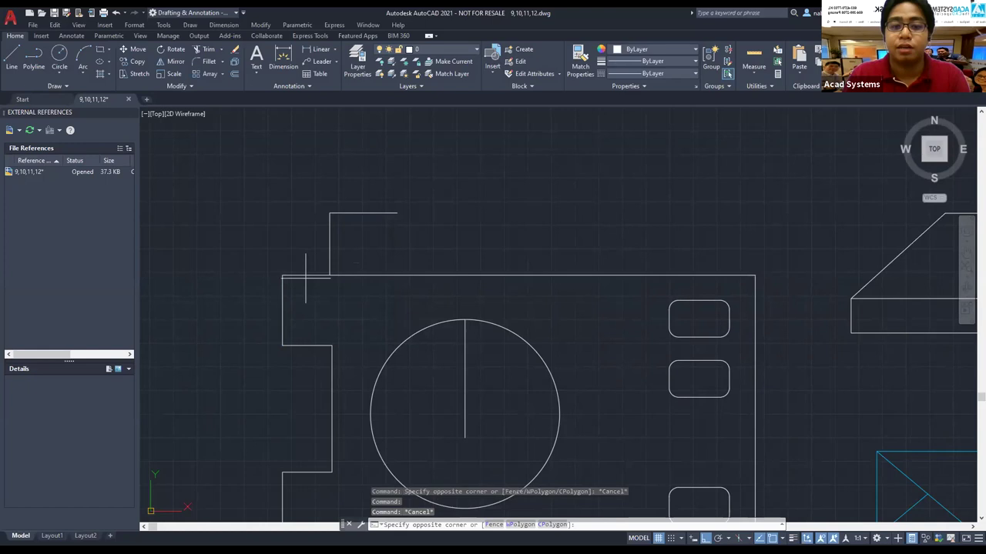
key(Escape)
click(442, 275)
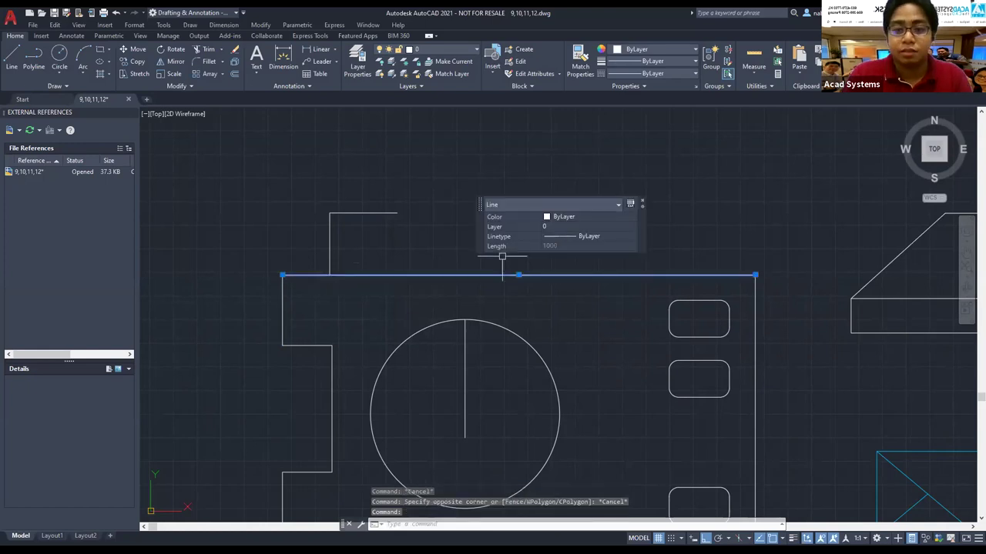
key(Delete)
key(ctrl+z)
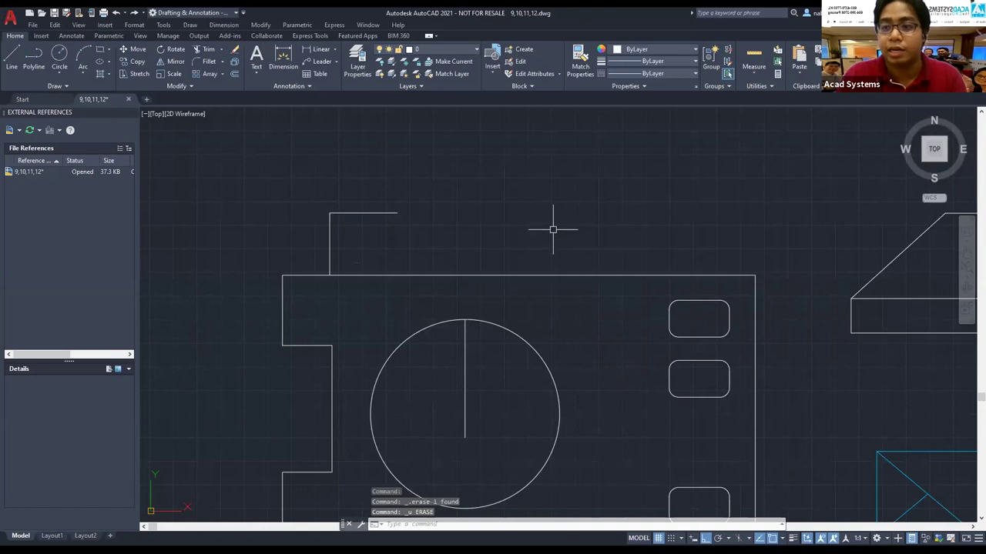
middle_drag(450, 174, 466, 217)
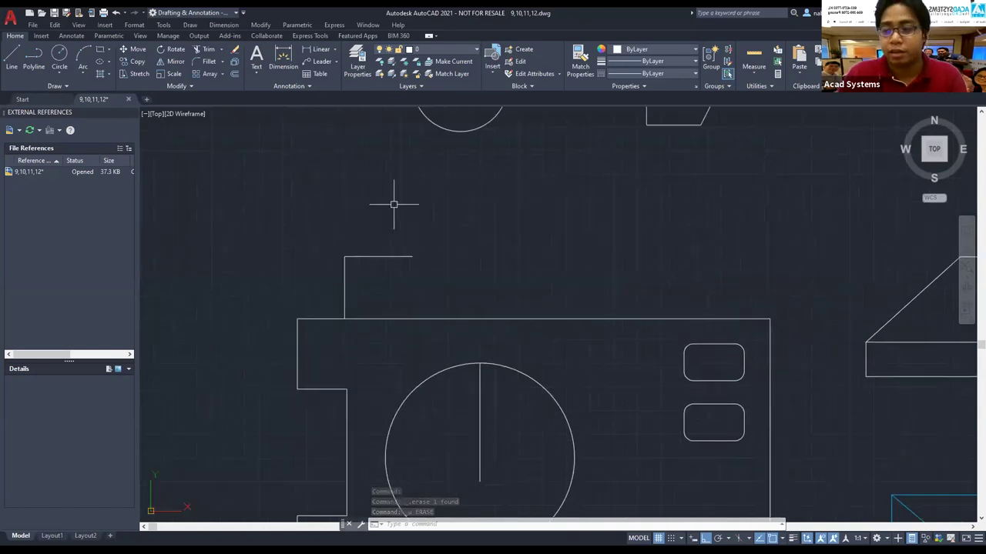
scroll(560, 210, down, 3)
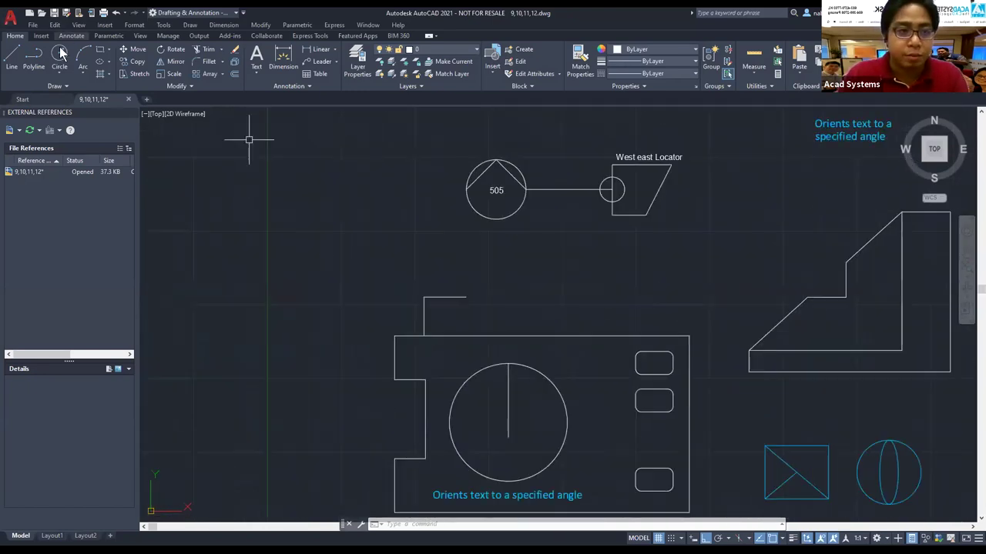
- Stack two extra circles on the small circle with the same centre and radius
text(c)
key(Return)
click(337, 214)
click(337, 186)
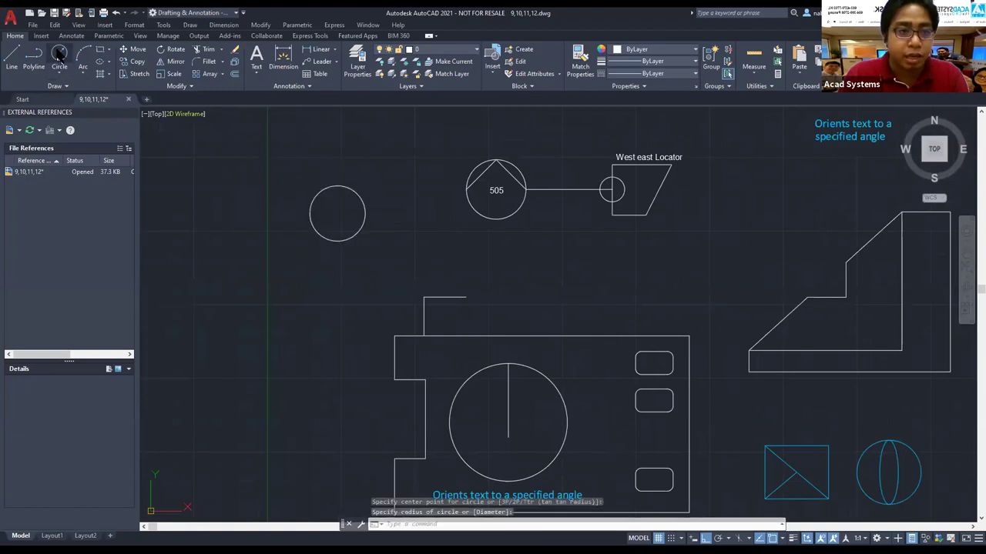
key(Return)
click(337, 213)
click(337, 185)
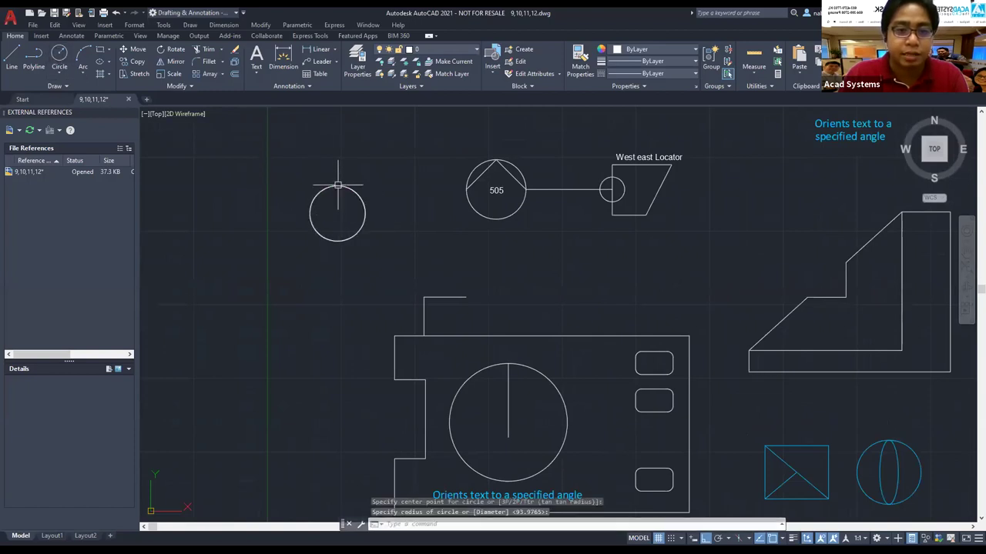
key(Return)
click(337, 213)
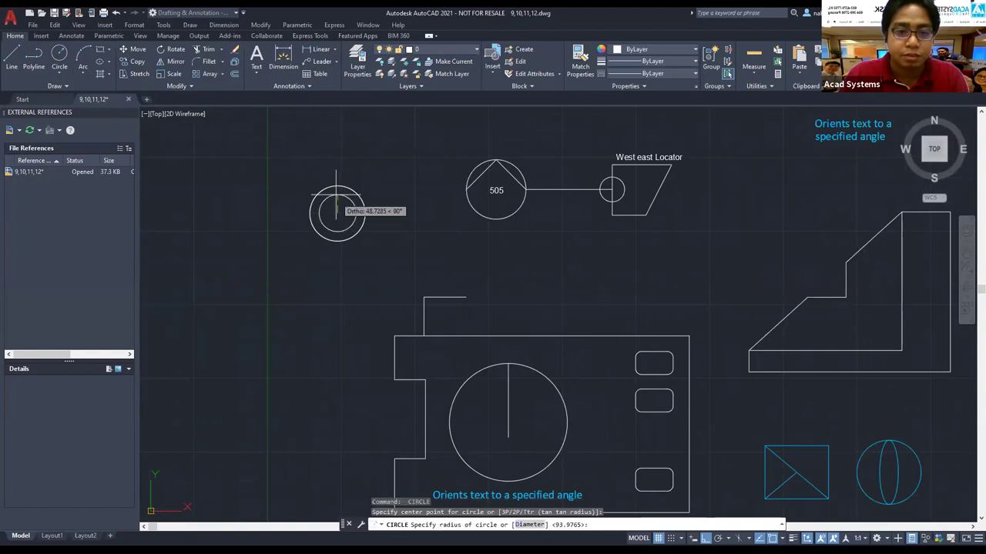
key(Escape)
- Inspect the small circle, then run OVERKILL on it and its stacked copies
click(298, 163)
click(402, 285)
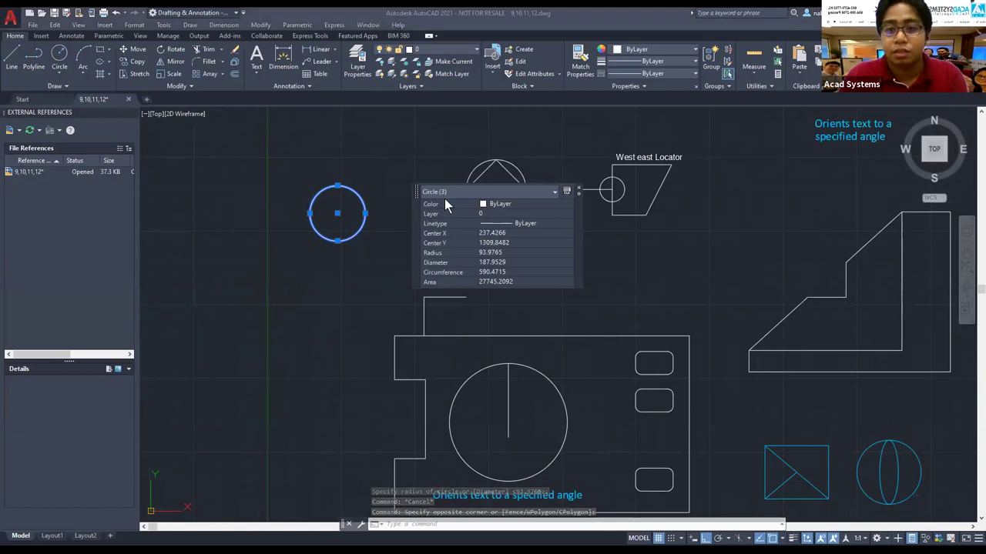
key(Escape)
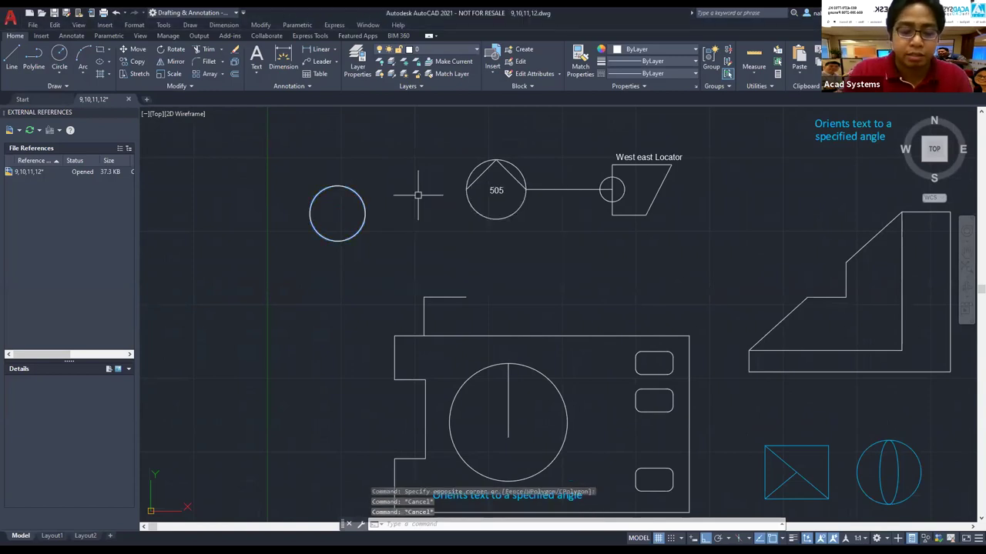
text(overkill)
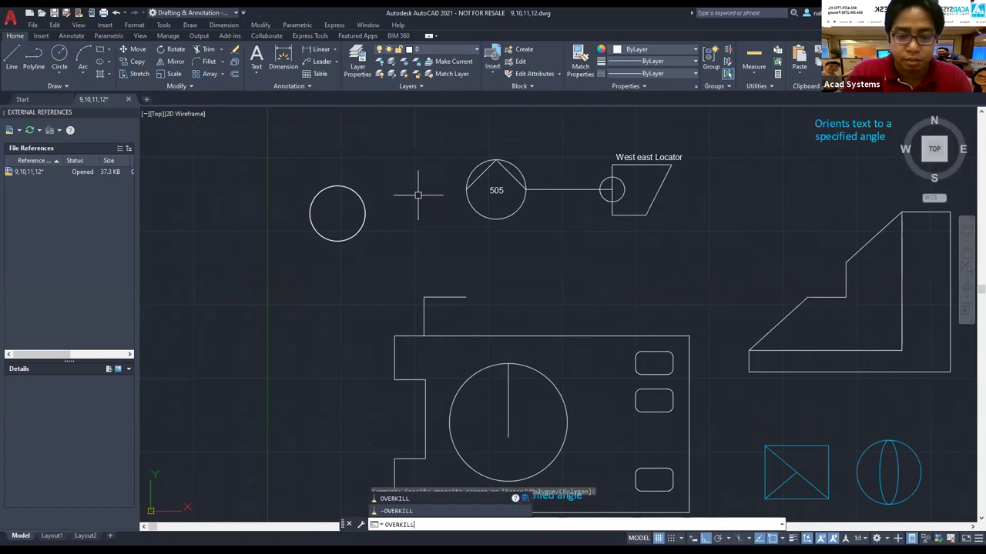
key(Return)
drag(417, 195, 286, 258)
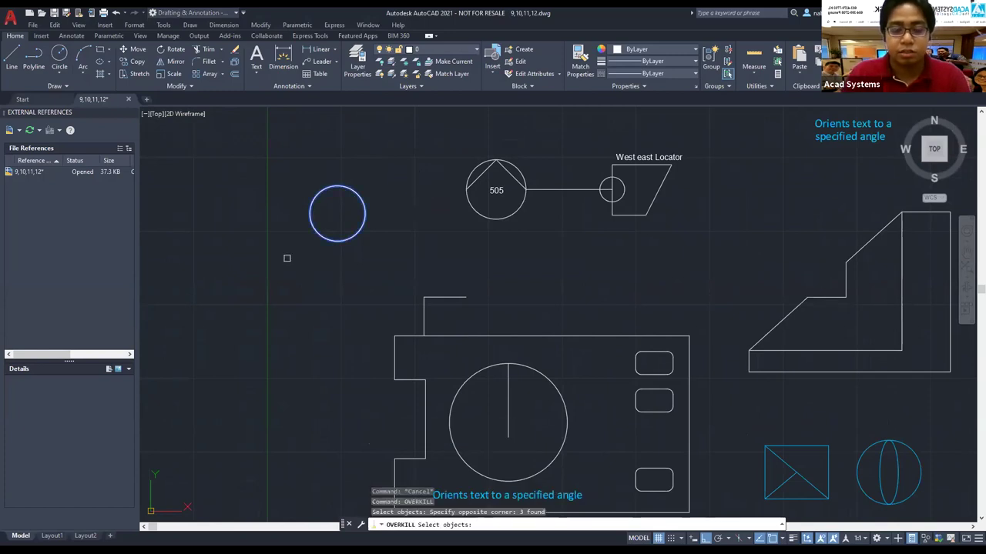
key(Return)
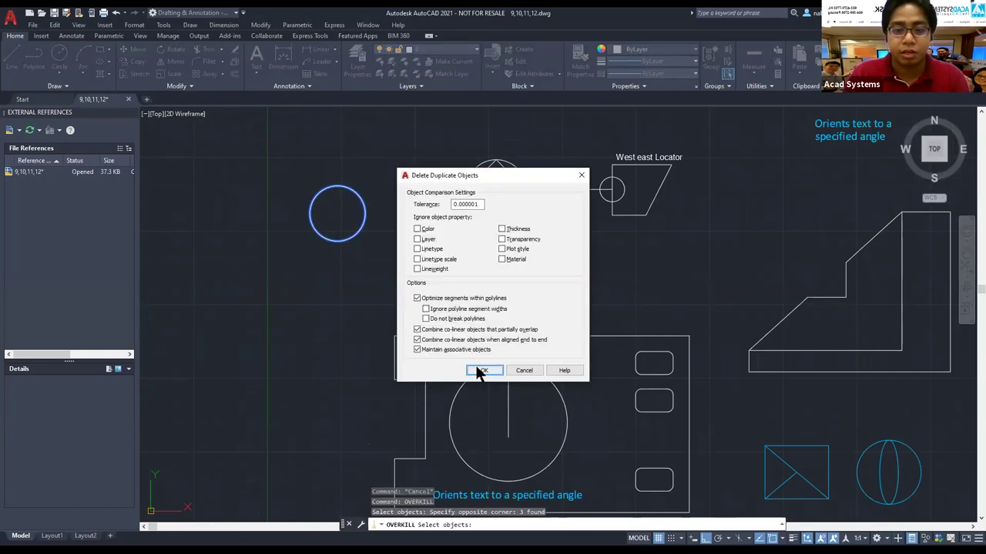
click(484, 371)
- Reselect the remaining circle to confirm only one is left
click(317, 193)
key(Escape)
drag(289, 167, 391, 262)
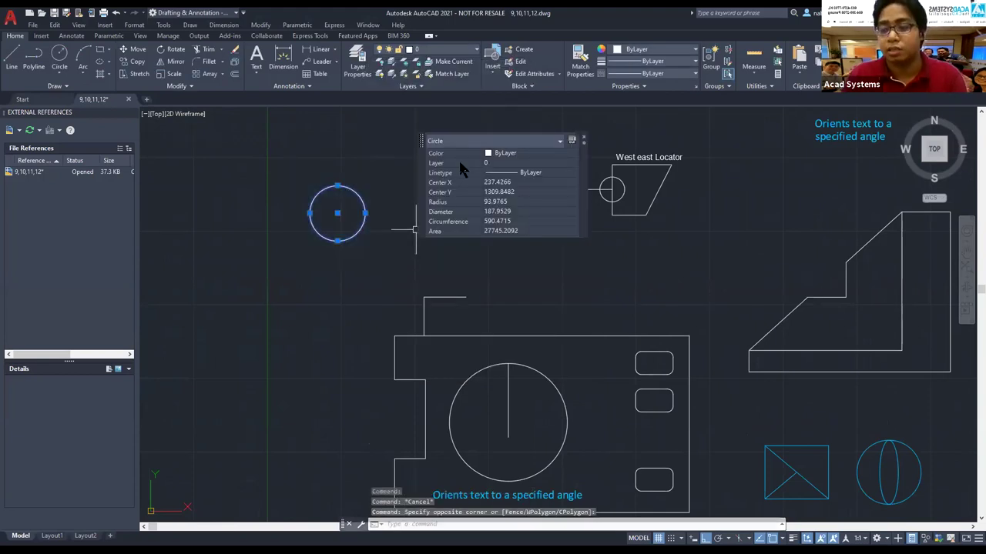
key(Escape)
key(Escape)
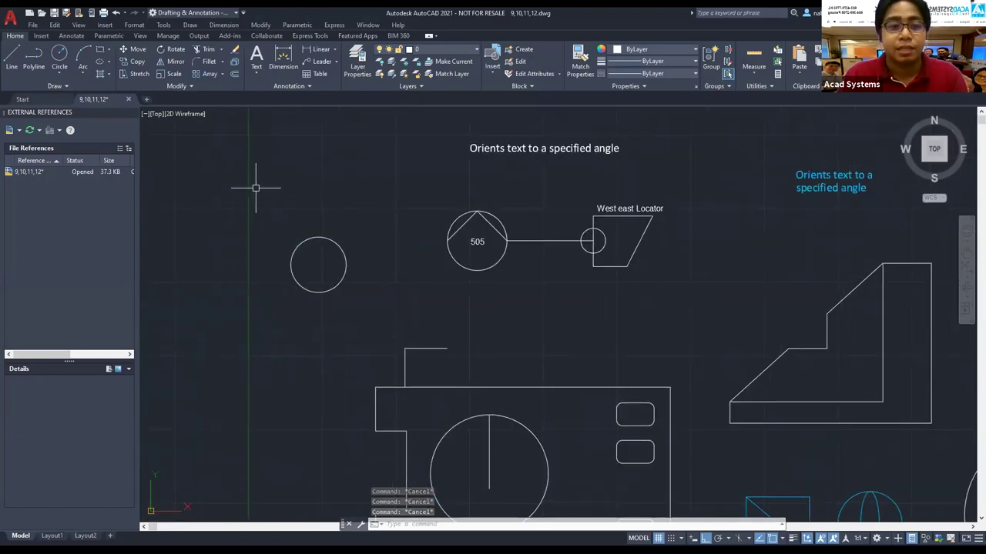
- Draw two overlapping horizontal lines above the small circle
scroll(259, 187, up, 2)
click(14, 60)
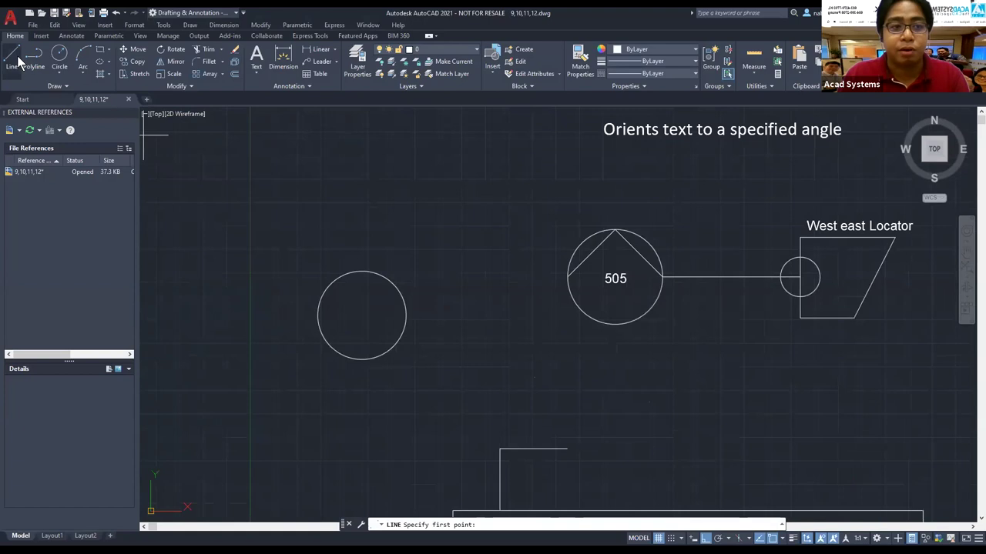
click(307, 174)
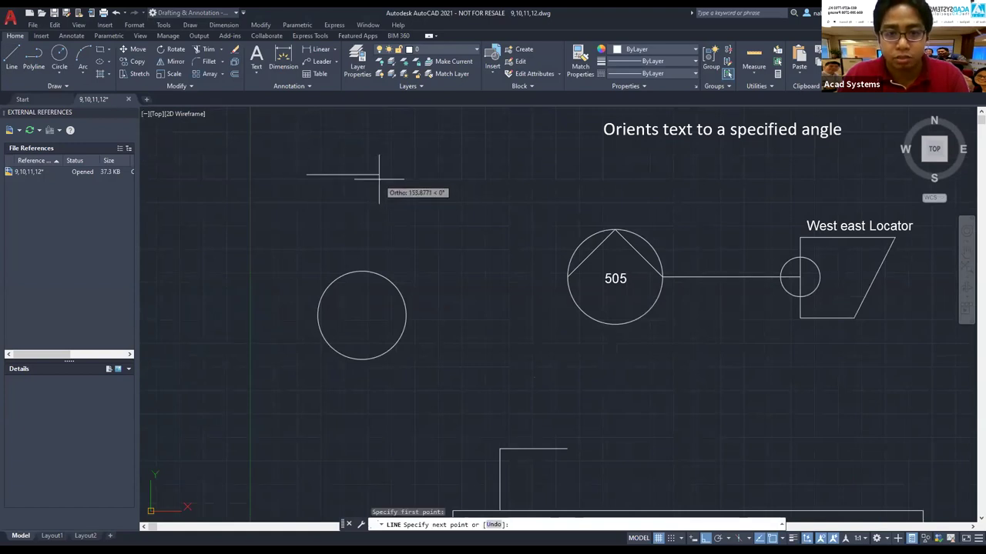
key(Escape)
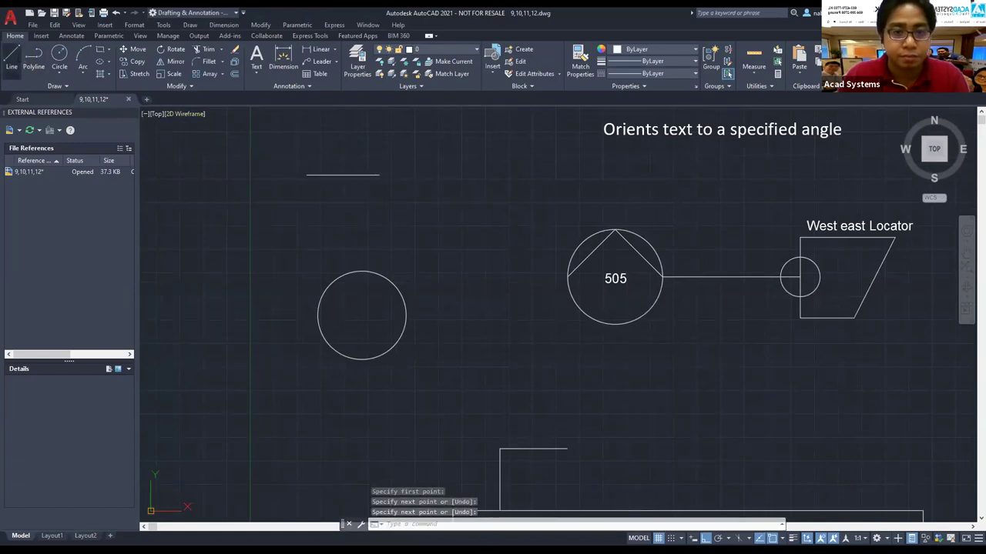
click(12, 60)
click(378, 174)
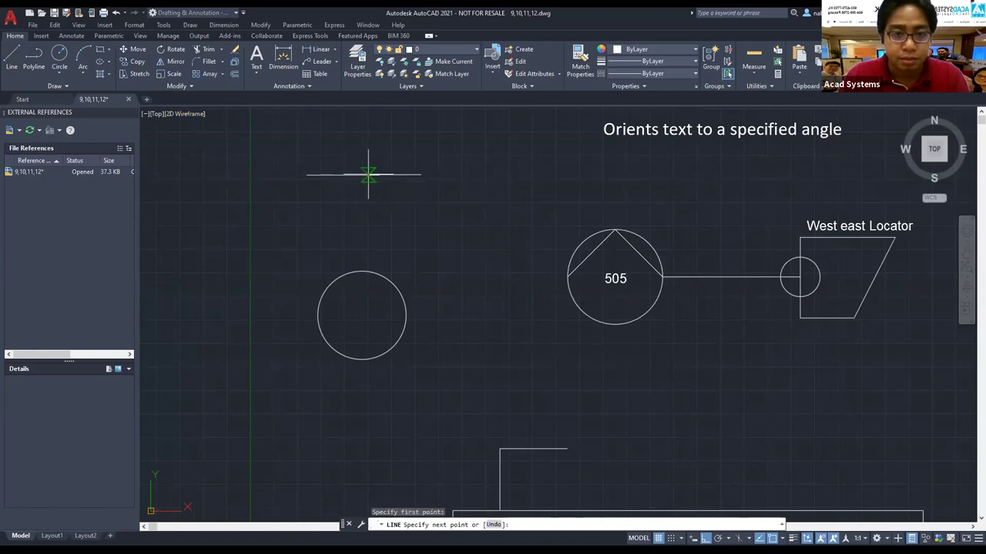
key(Escape)
- Grip-stretch the second line's left endpoint further left
click(411, 175)
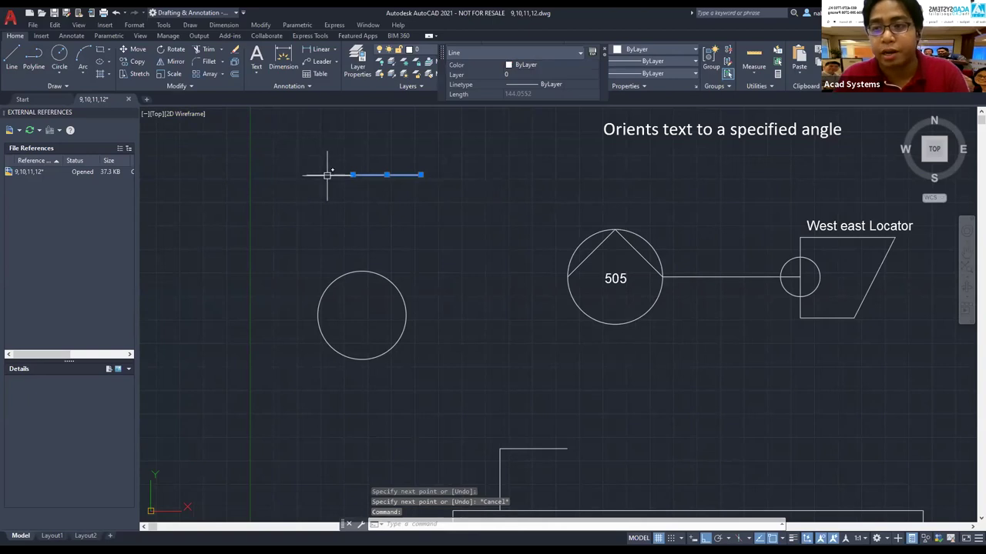
click(352, 174)
click(305, 174)
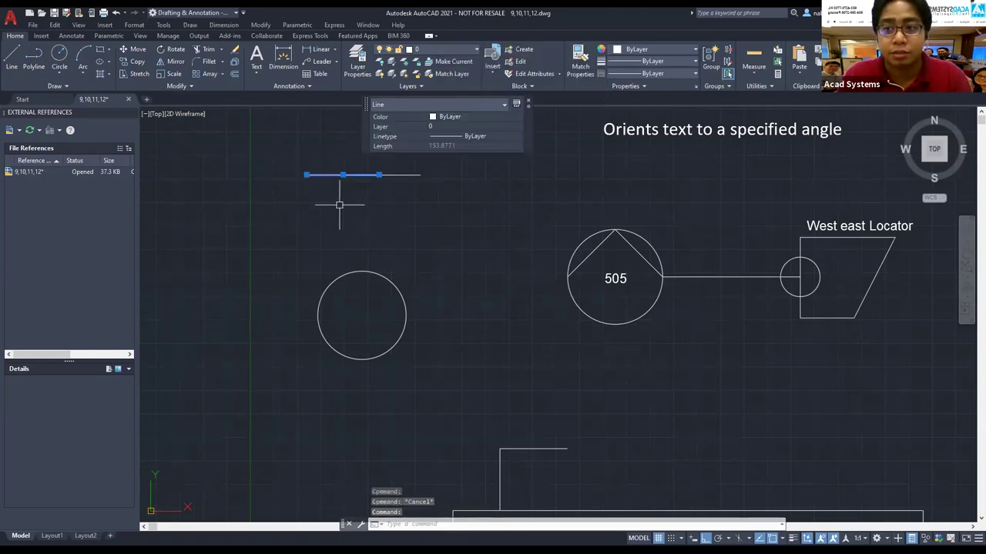
key(Escape)
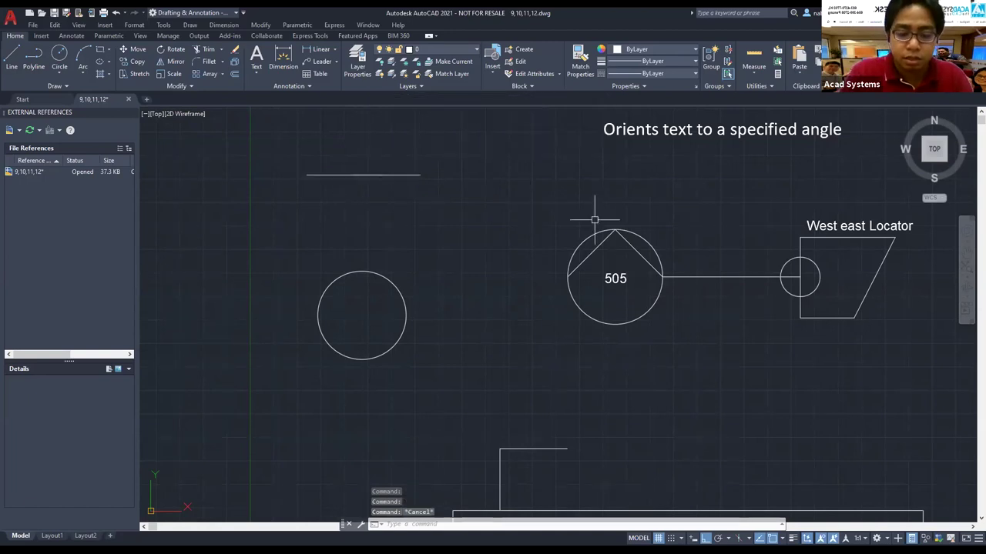
- Run OVERKILL on both overlapping lines to merge them into one
text(OVERKILL)
key(Return)
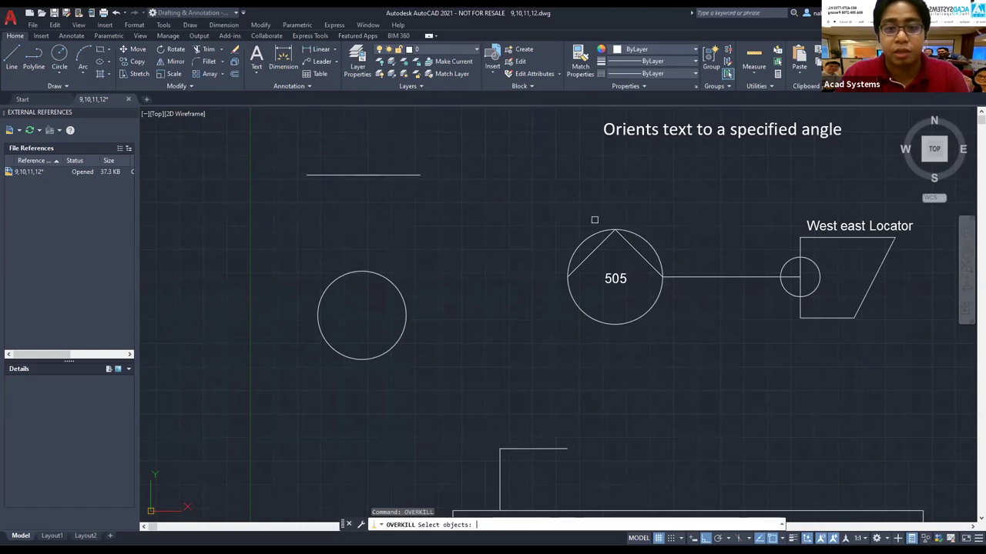
click(594, 220)
click(308, 154)
key(Return)
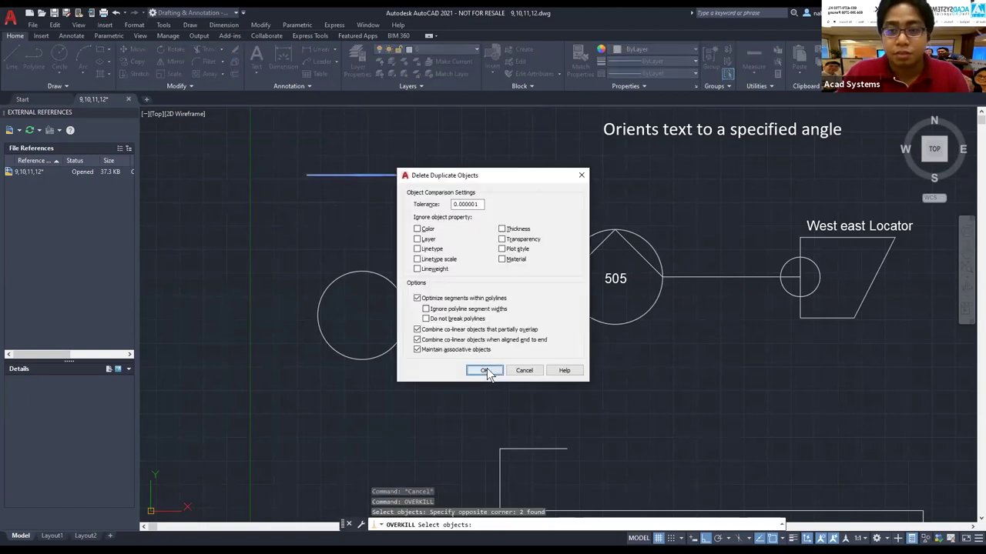
click(487, 368)
key(Escape)
key(Escape)
- Select the merged line to confirm its length of about 242.27
click(396, 174)
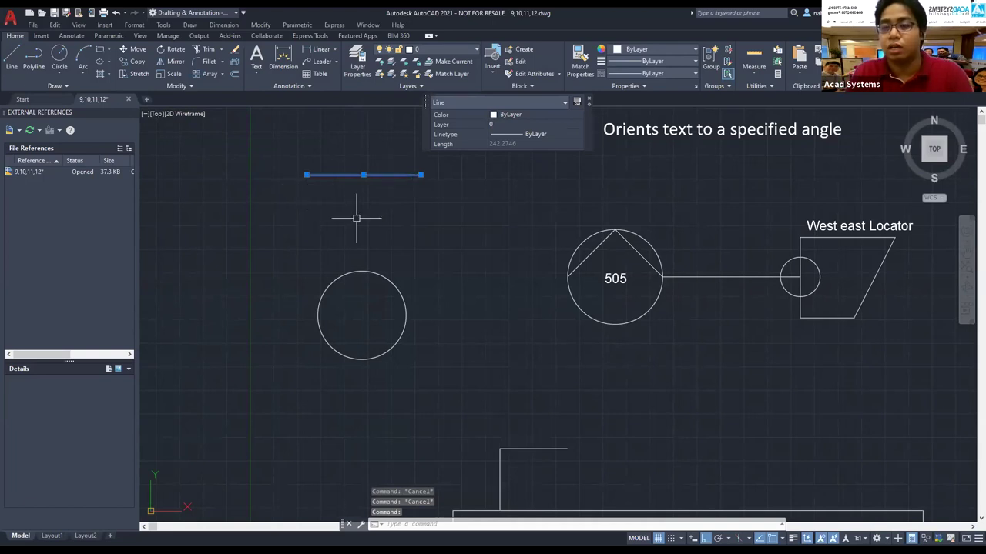
key(Escape)
click(459, 175)
click(324, 185)
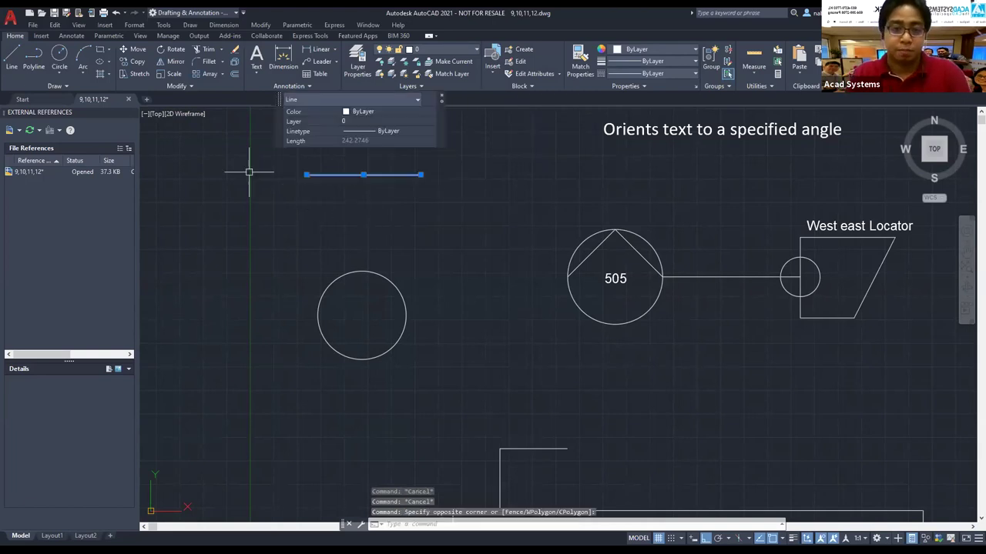
key(Escape)
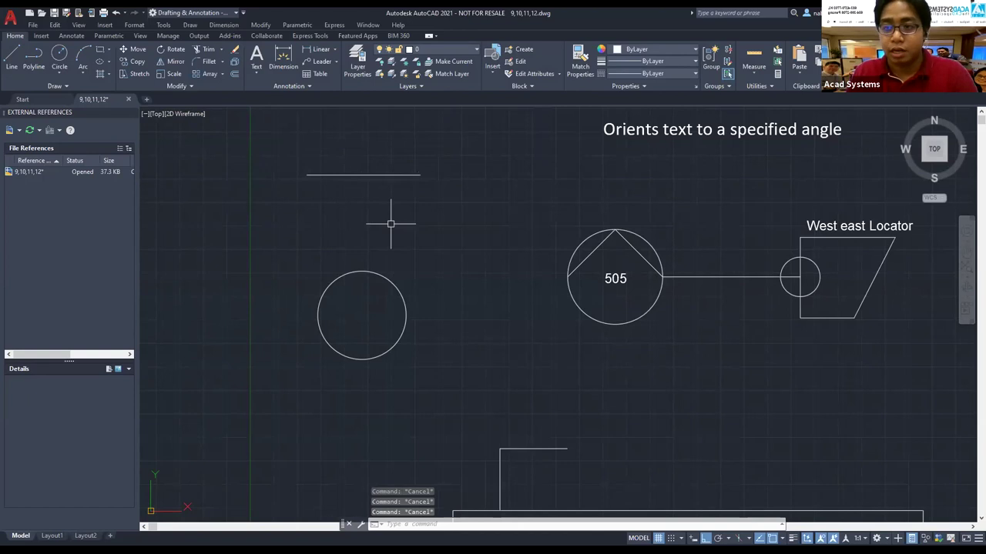
- Make no plot layer current and draw a line below the long line
click(468, 48)
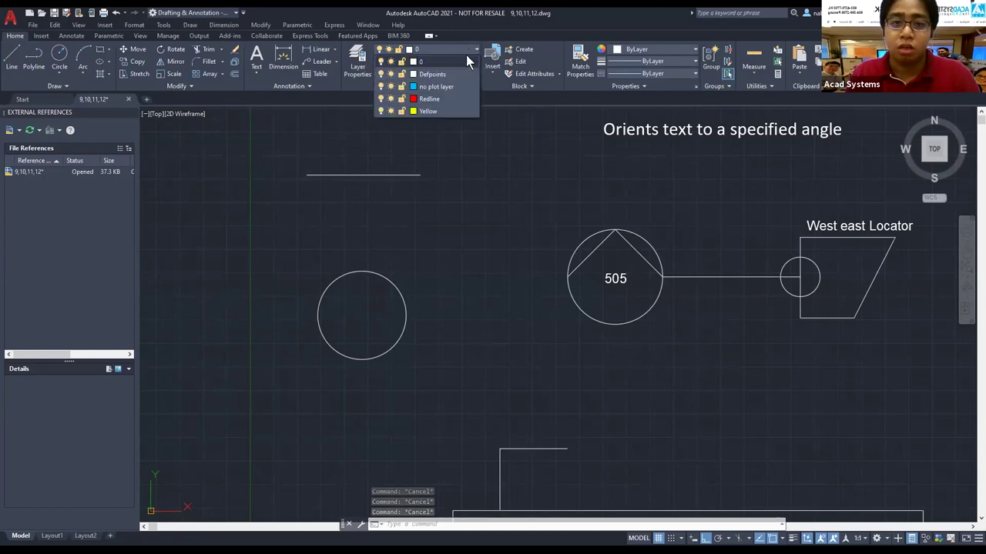
click(434, 87)
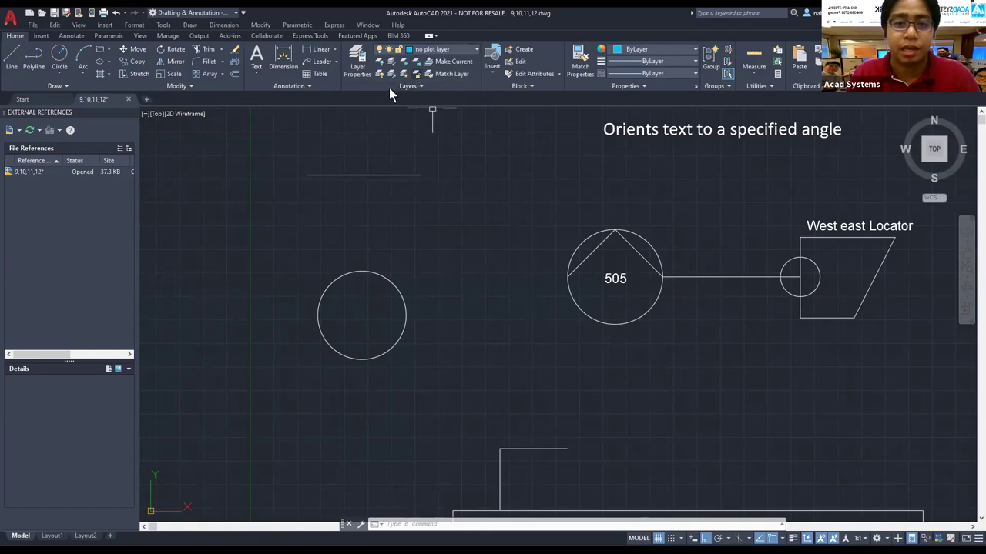
click(11, 58)
click(365, 208)
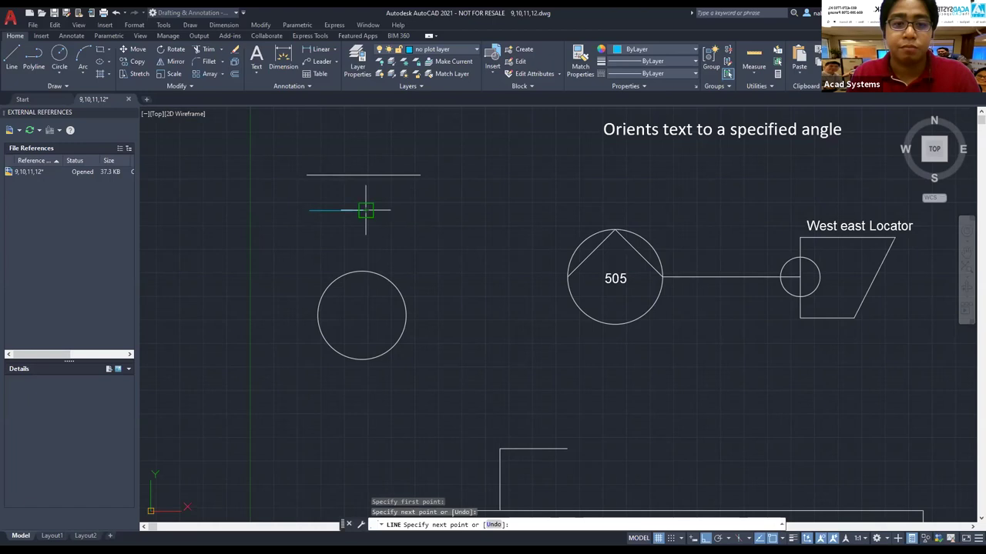
scroll(358, 185, up, 4)
key(Escape)
- Switch to the Redline layer and draw an overlapping line from the blue line's midpoint
click(9, 65)
click(453, 51)
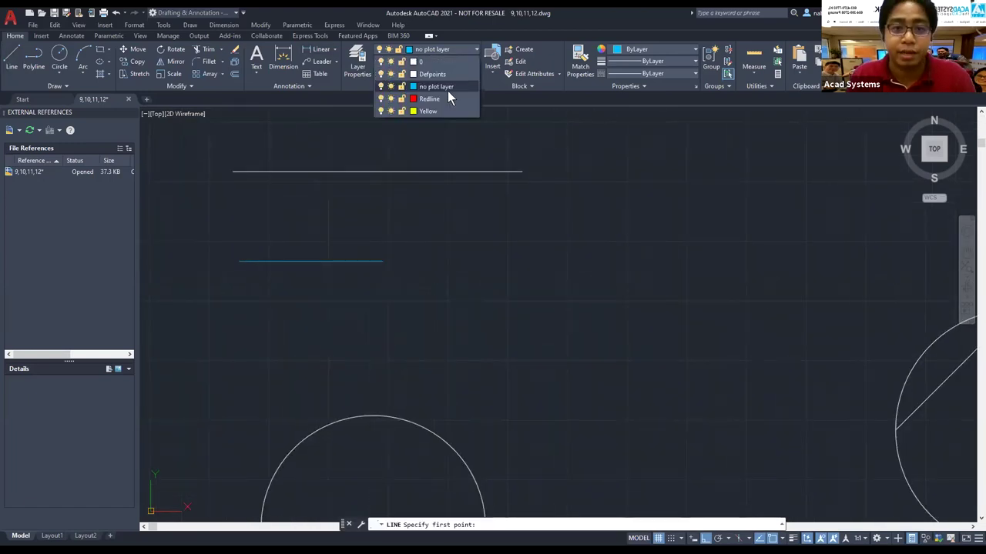
click(428, 98)
click(310, 261)
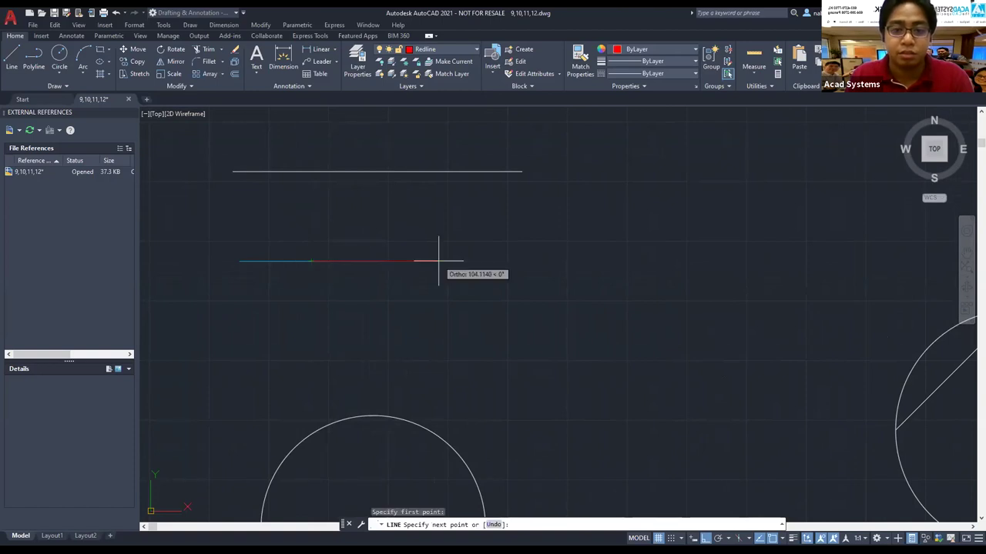
key(Escape)
key(Escape)
key(Escape)
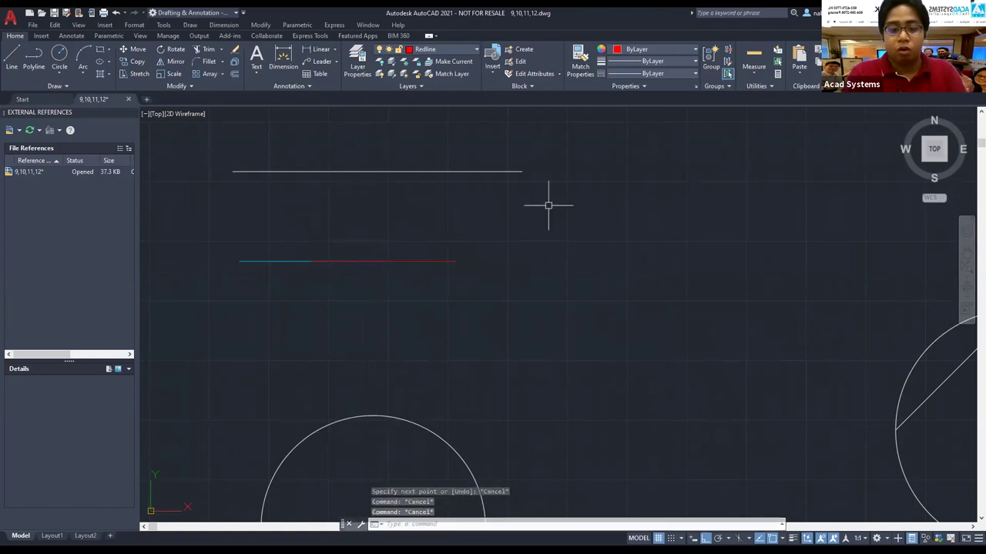
- Run OVERKILL on the two overlapping lines with Ignore Layer ticked, deleting the duplicate
text(overkill)
key(Return)
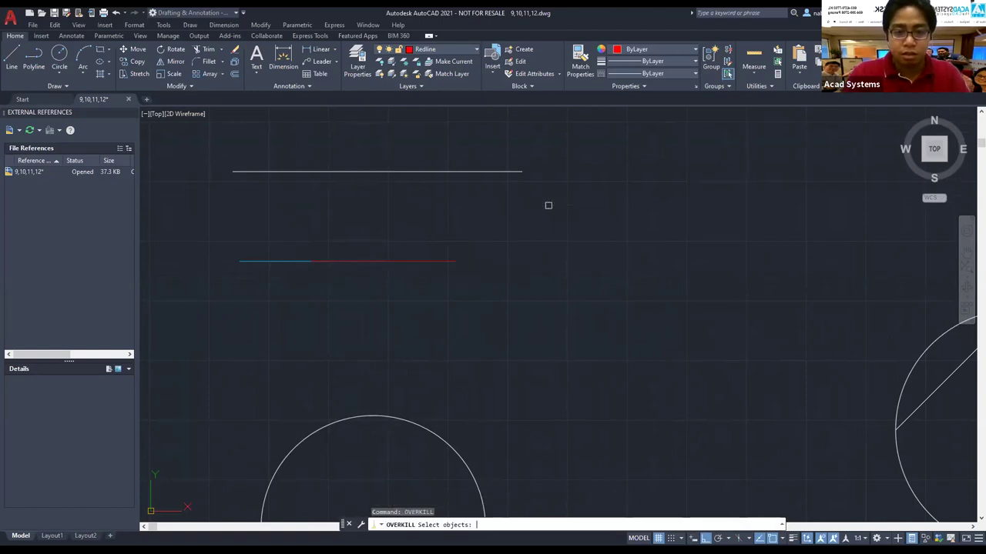
click(524, 224)
click(239, 305)
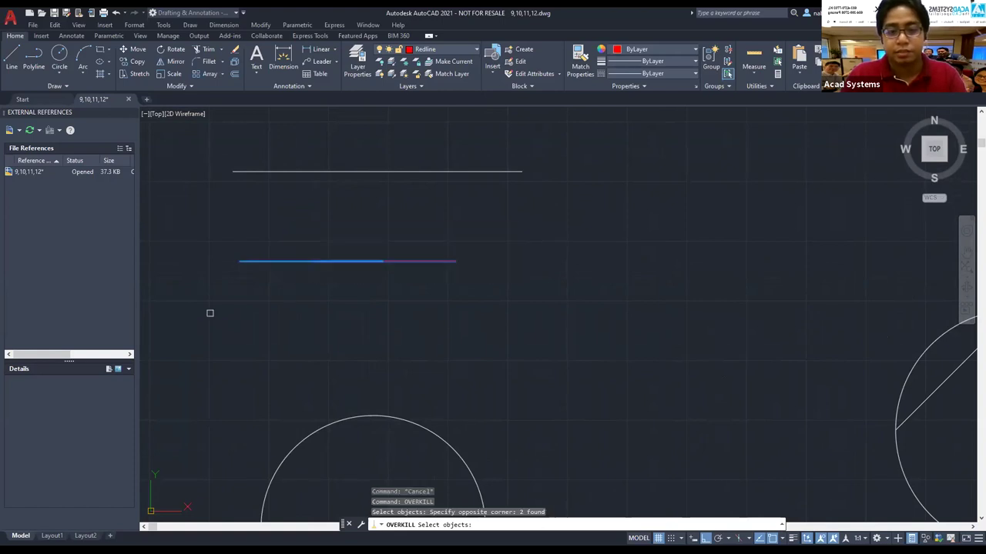
key(Return)
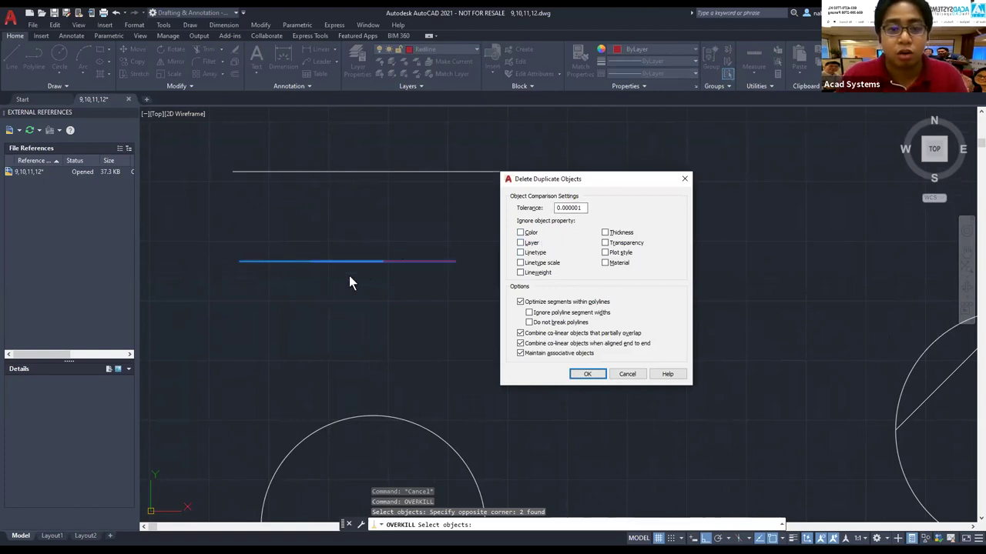
click(520, 243)
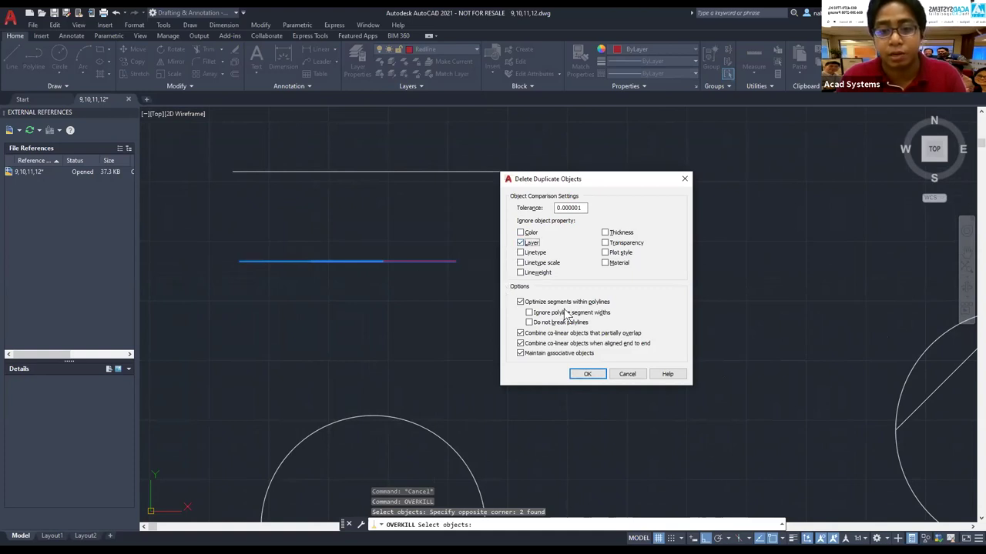
click(589, 375)
- Clear the leftover selection and zoom to inspect the single remaining line
key(Escape)
key(Escape)
key(Escape)
click(298, 265)
key(Escape)
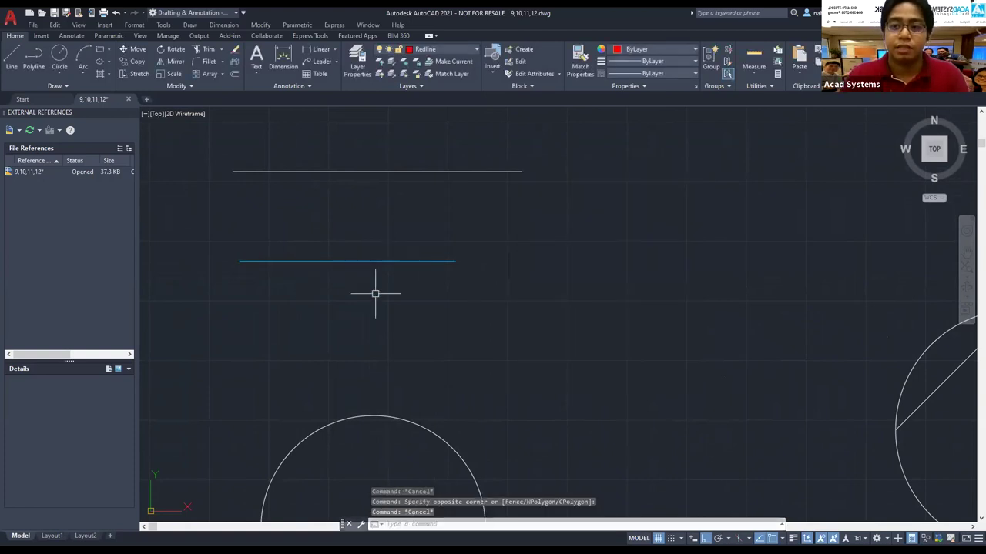
scroll(405, 284, down, 2)
scroll(424, 222, up, 2)
scroll(425, 223, up, 2)
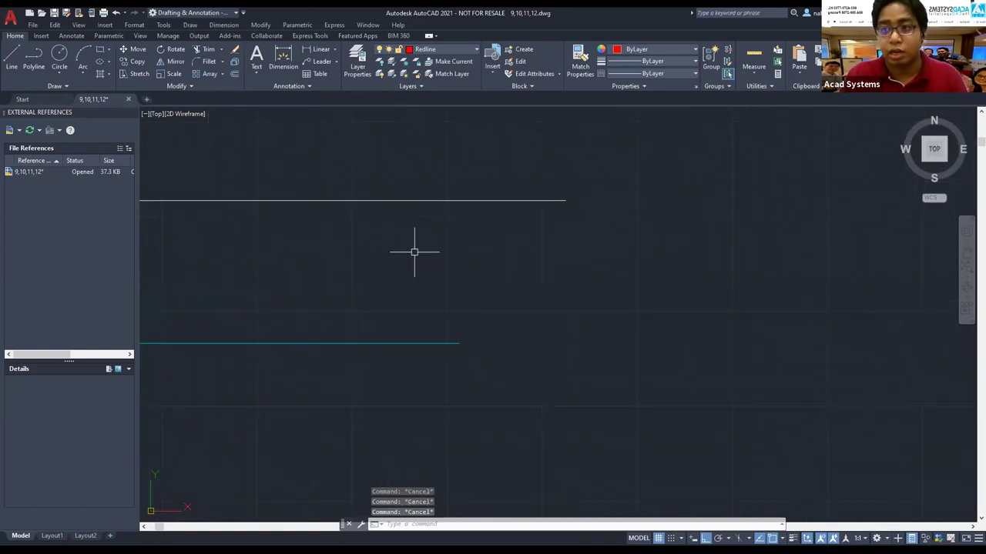
scroll(475, 299, down, 1)
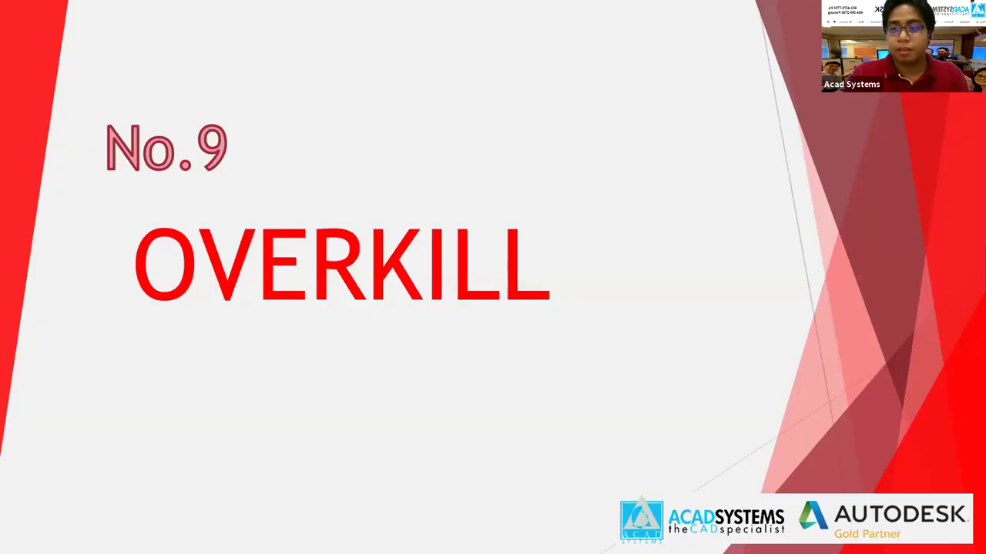
- Advance to the No.10 QDIM slide, then switch back to the AutoCAD drawing
key(Right)
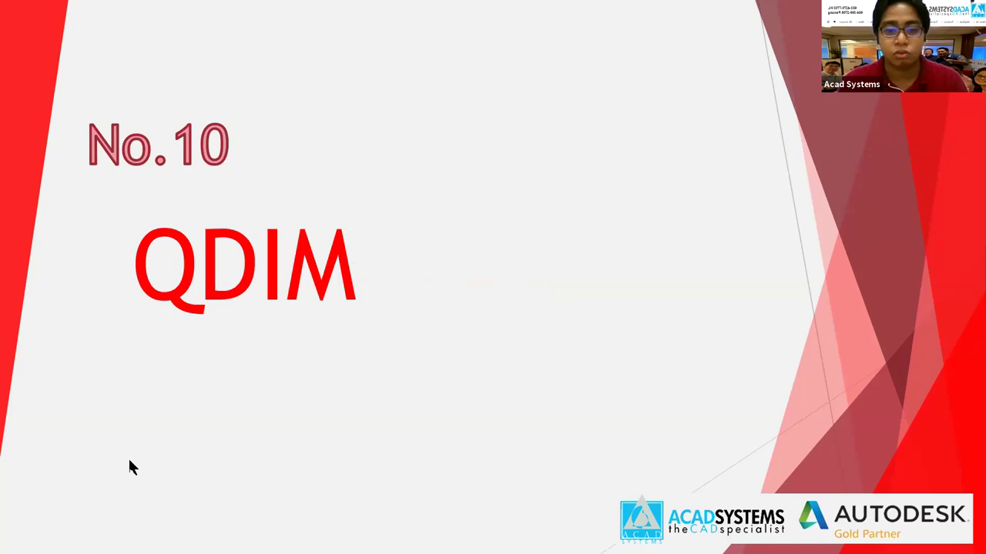
key(alt+Tab)
- Frame the plate and add a 1000 quick dimension along its top edge, placed above it
scroll(678, 398, down, 3)
scroll(652, 374, down, 2)
middle_drag(590, 379, 512, 101)
scroll(587, 293, up, 2)
scroll(572, 280, down, 2)
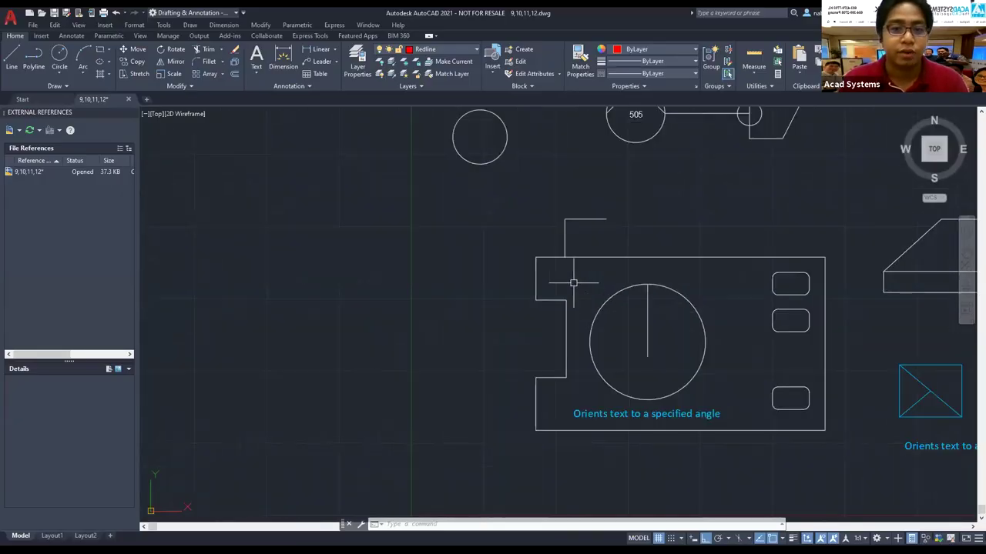
middle_drag(572, 280, 485, 285)
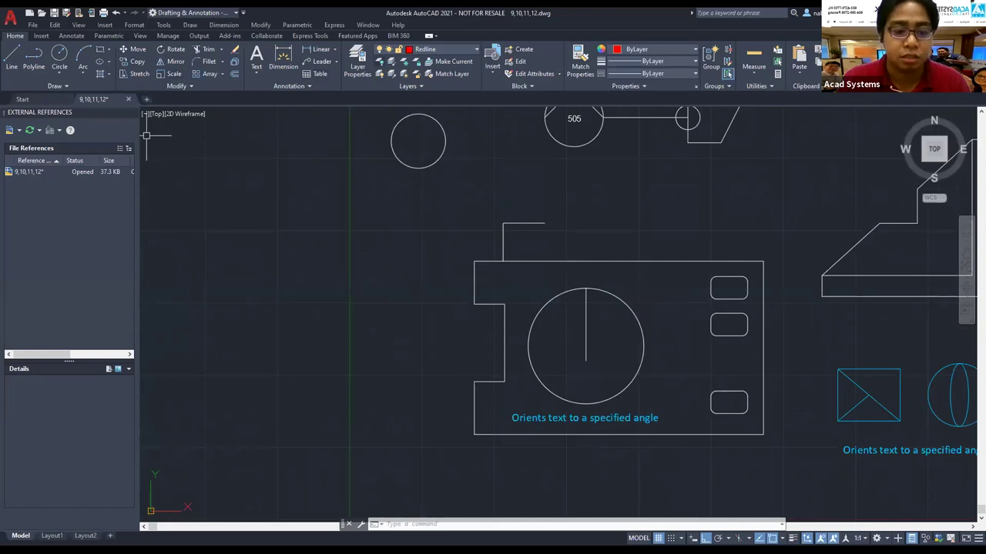
text(qdim)
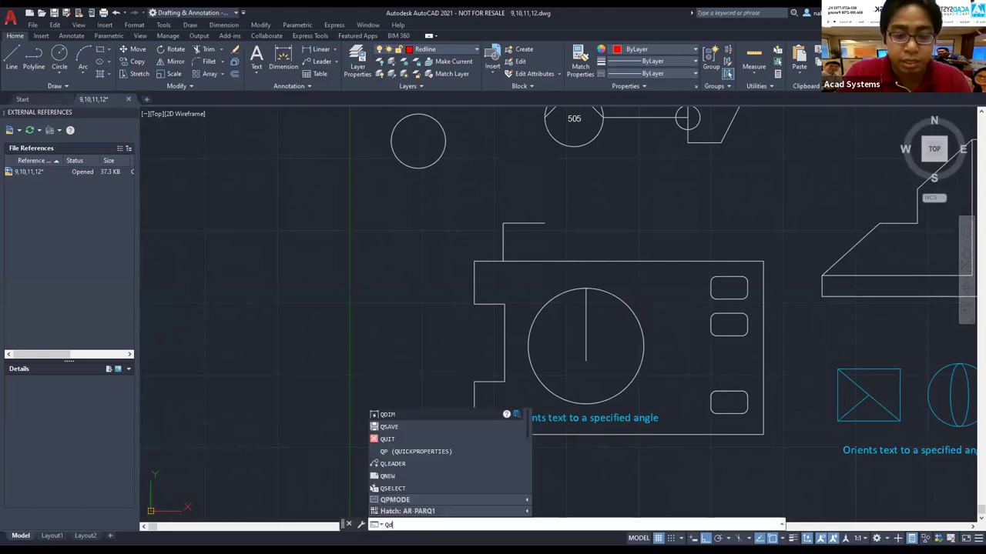
key(Return)
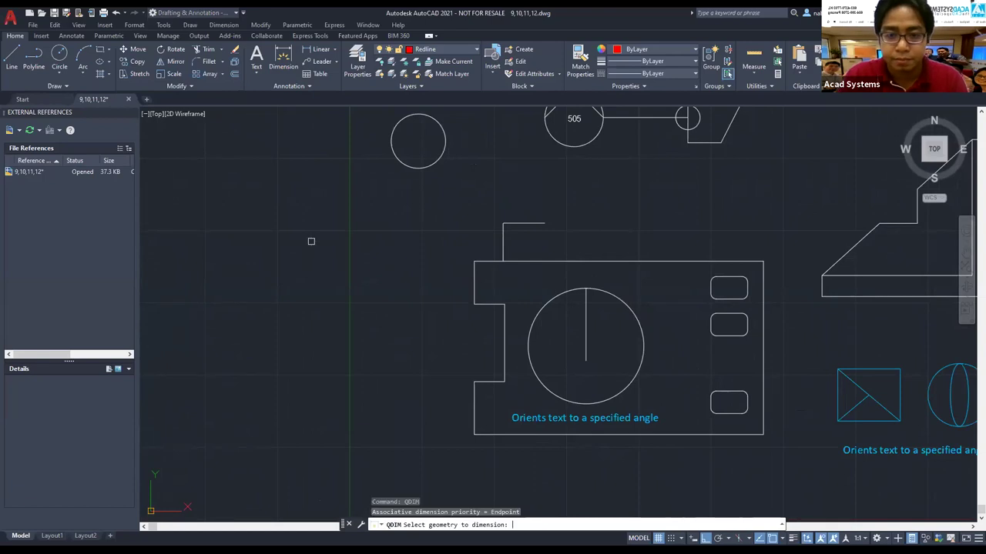
click(595, 261)
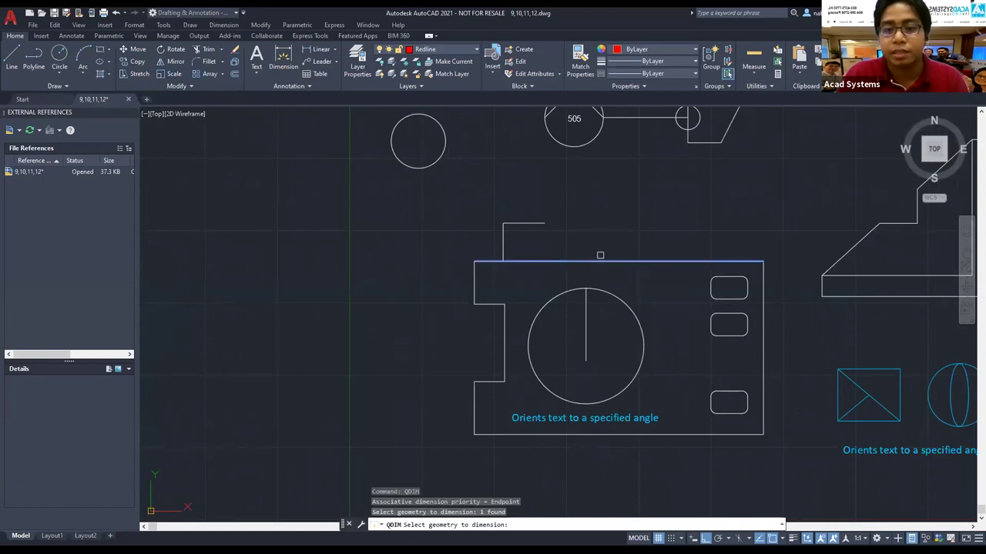
key(Return)
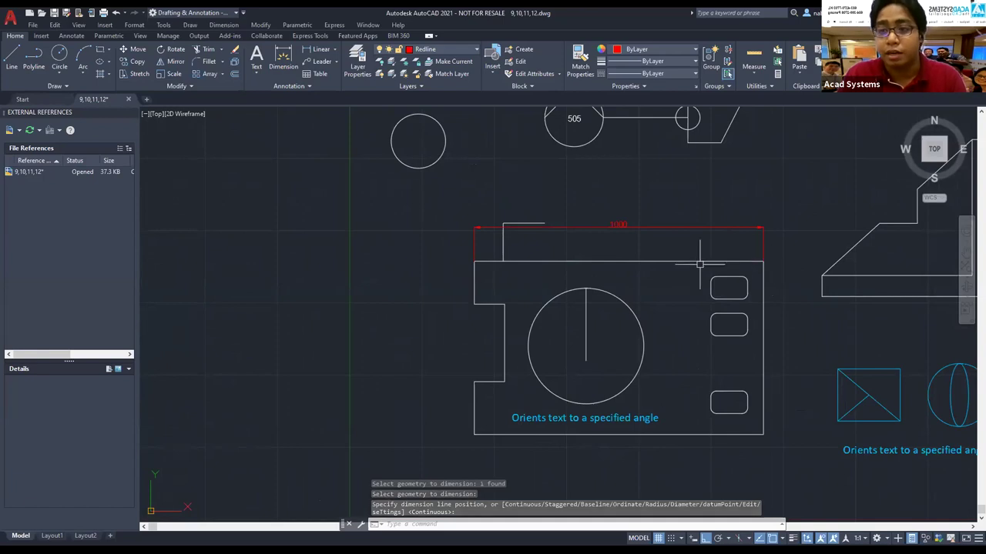
click(491, 236)
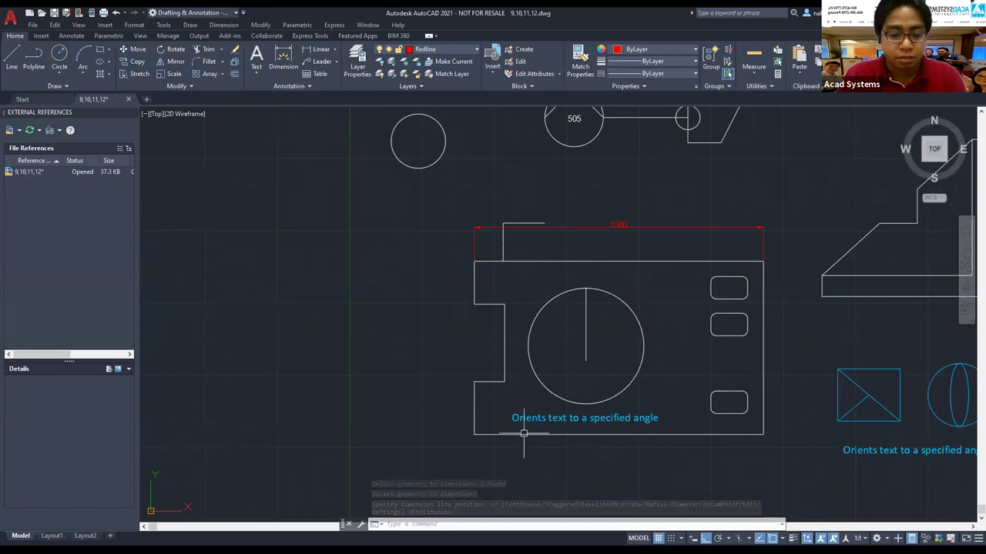
text(d)
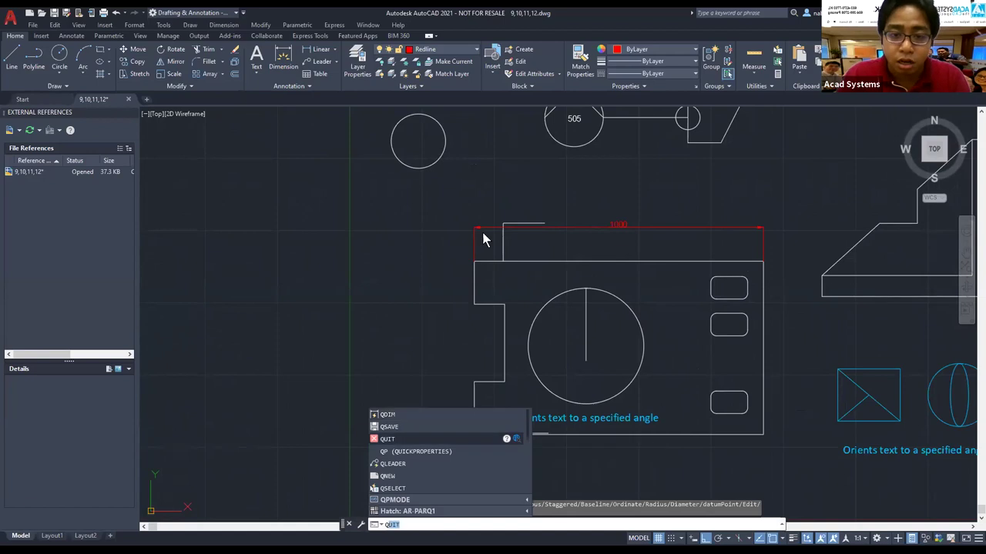
key(Escape)
scroll(467, 288, up, 2)
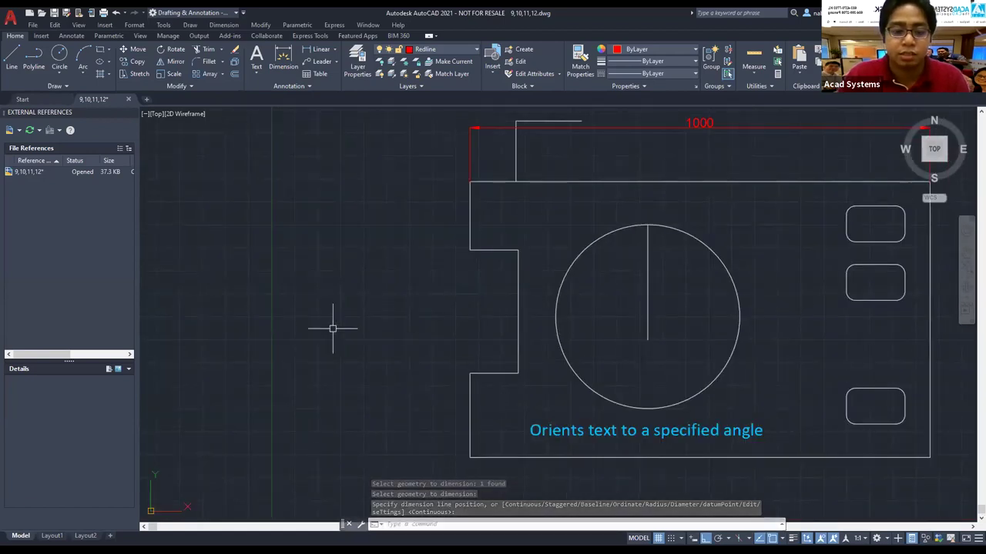
- Quick-dimension the three left notch edges (149, 268, 183), placing them left of the plate
text(qdim)
key(Return)
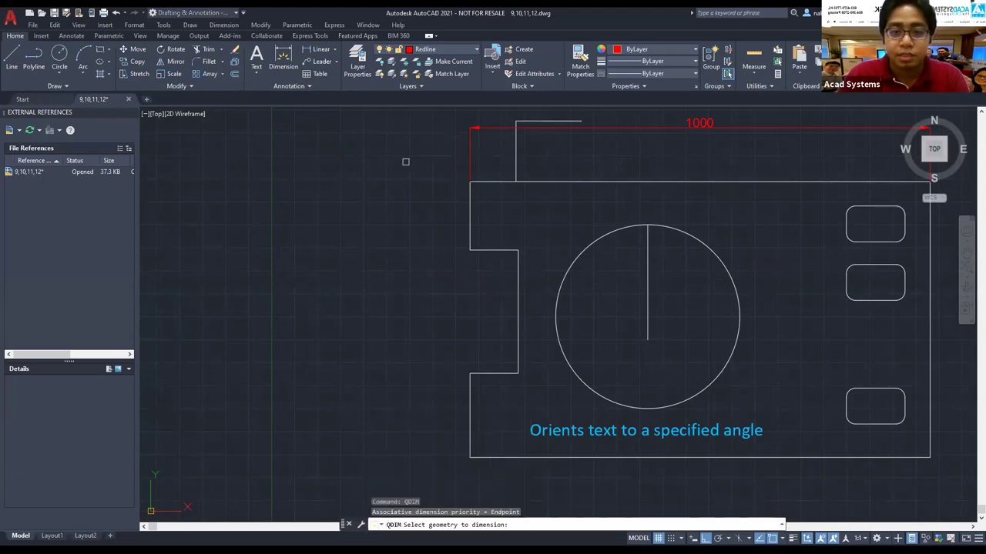
click(405, 162)
click(553, 474)
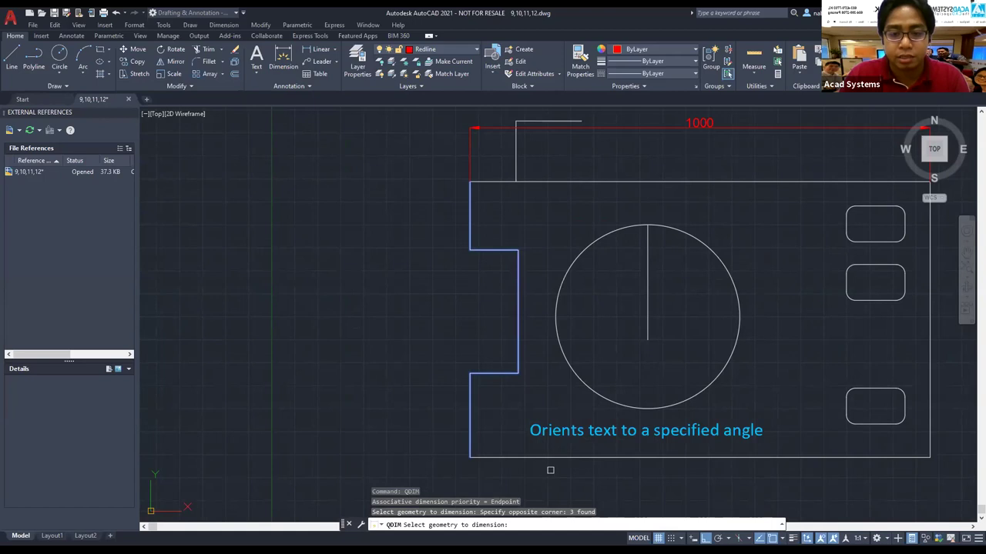
key(Return)
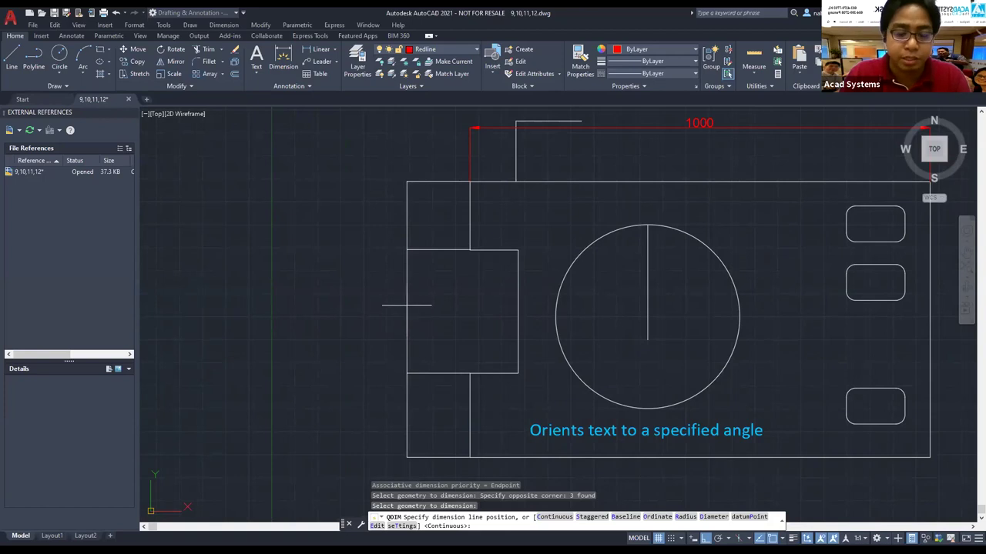
click(405, 305)
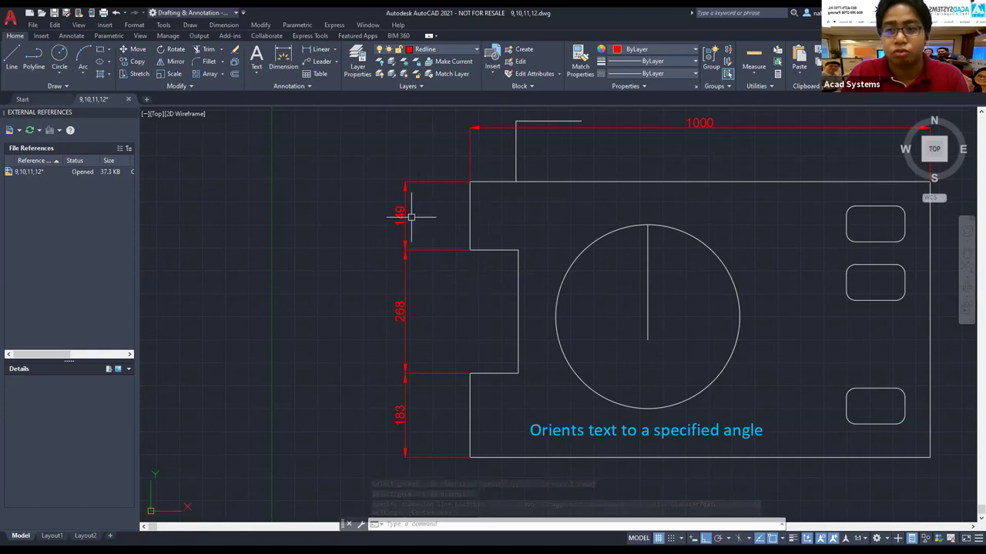
- Quick-dimension the L-shape's top edges with a chain of 199, 130, 189 and 165
scroll(387, 366, down, 3)
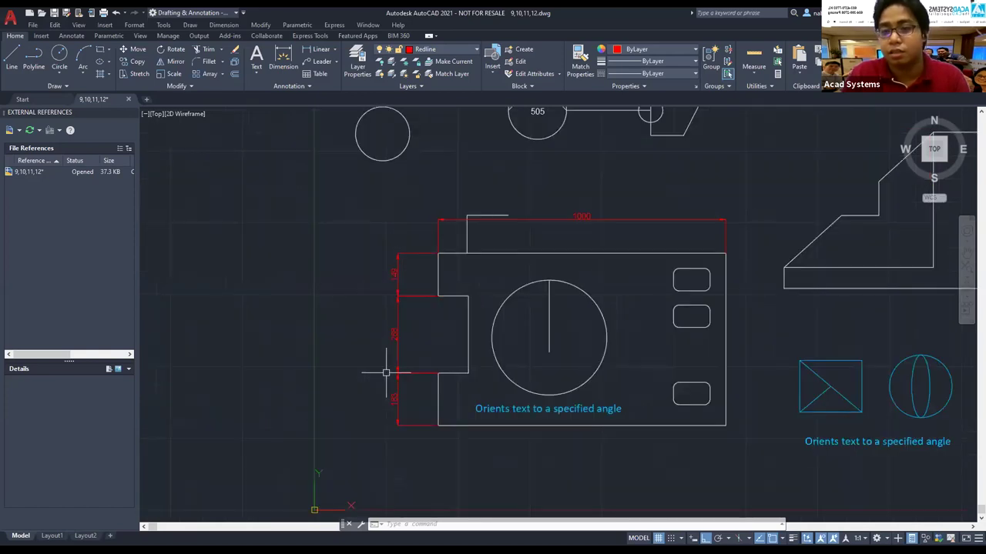
scroll(432, 355, down, 2)
scroll(714, 290, up, 2)
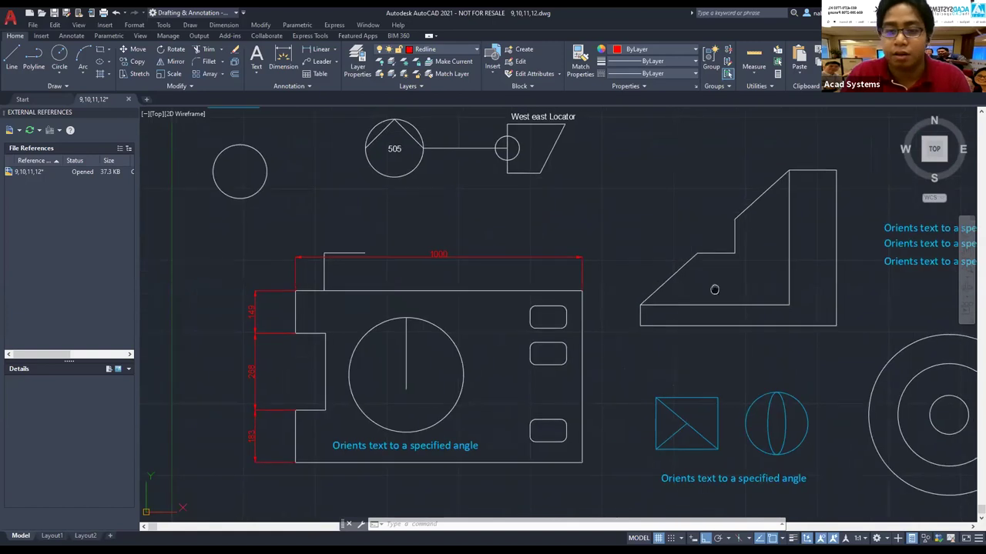
middle_drag(714, 289, 589, 328)
key(Escape)
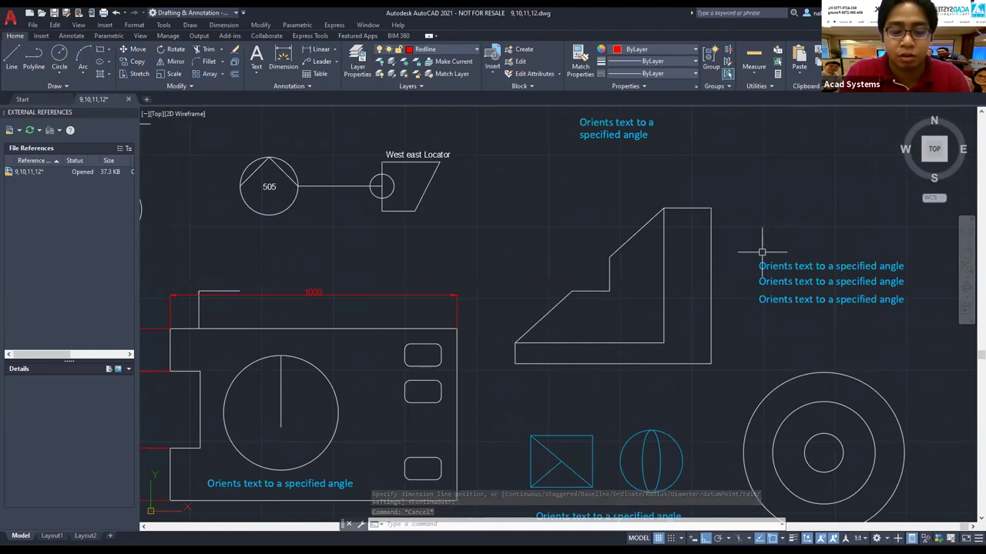
text(qdim)
key(Return)
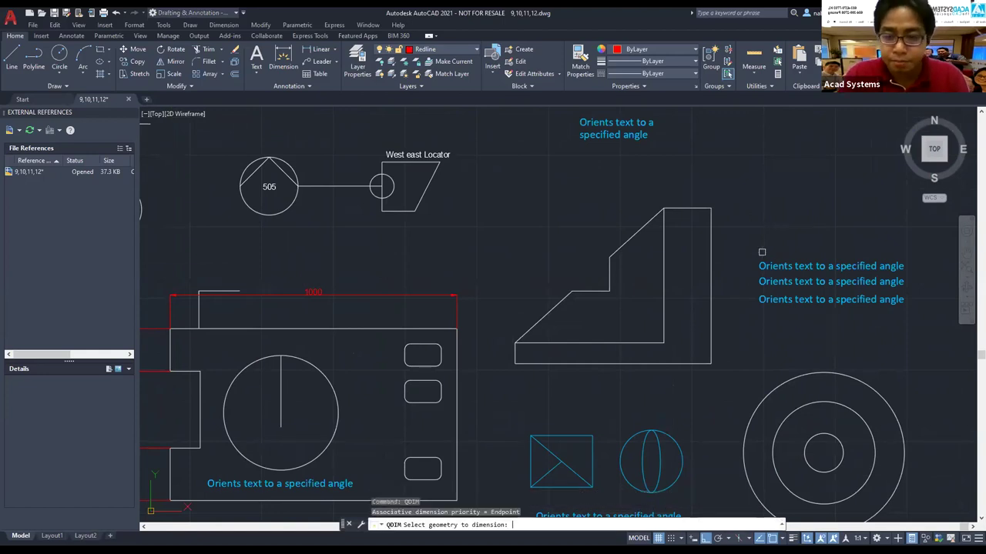
click(731, 391)
click(474, 163)
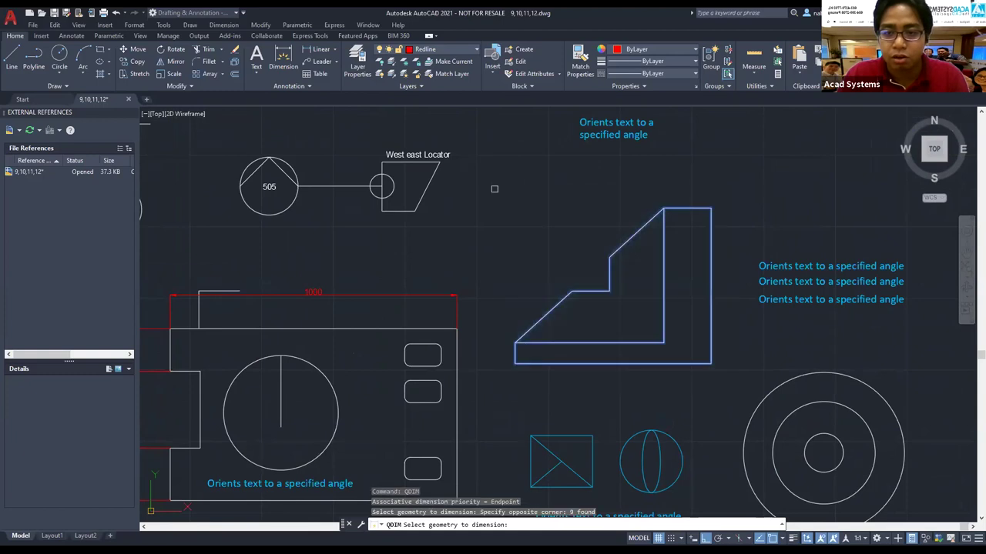
key(Return)
scroll(634, 231, up, 2)
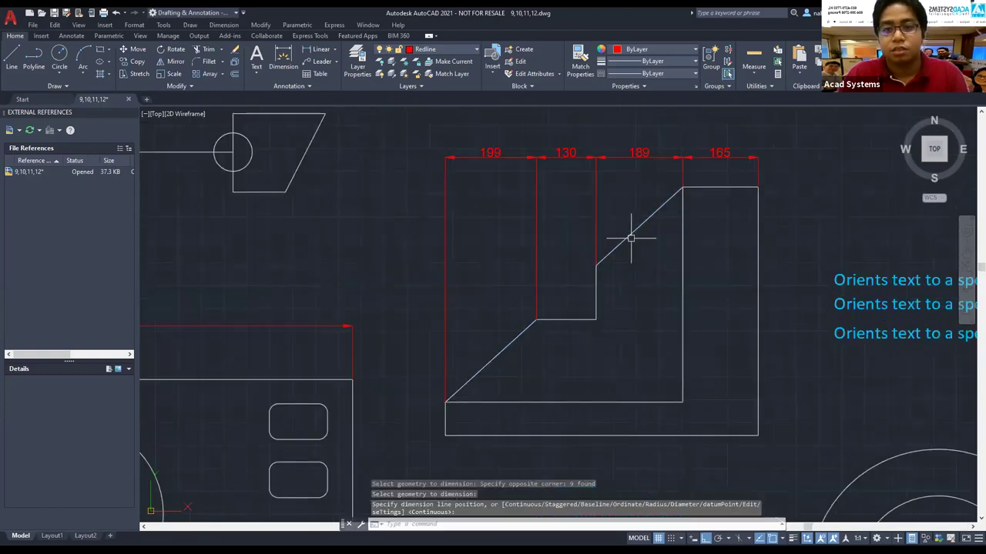
scroll(550, 188, down, 2)
scroll(570, 208, down, 2)
middle_drag(671, 312, 547, 234)
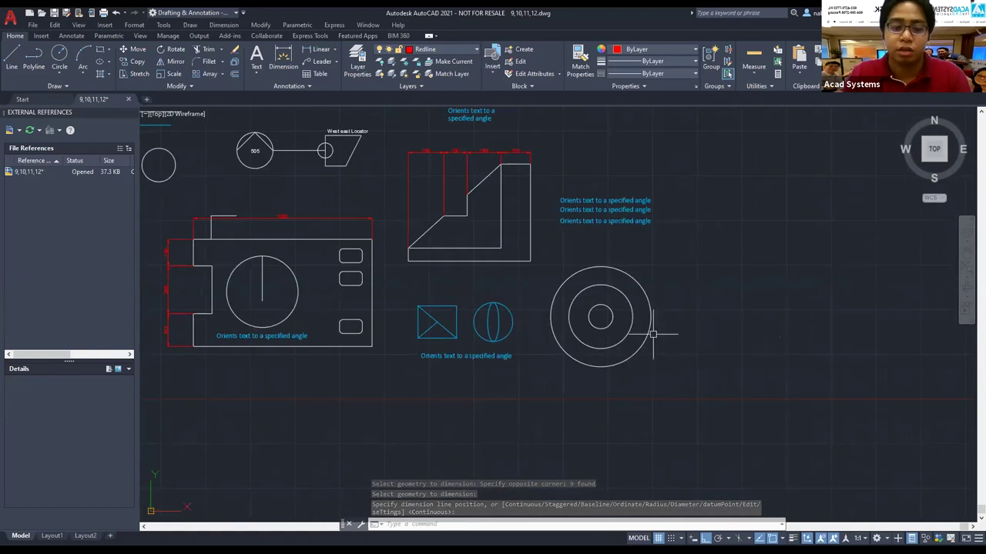
- Quick-dimension the three concentric circles with R68, R175 and R281 radius dimensions
key(Escape)
key(Return)
click(701, 367)
click(531, 252)
key(Return)
scroll(654, 277, up, 2)
scroll(651, 300, up, 2)
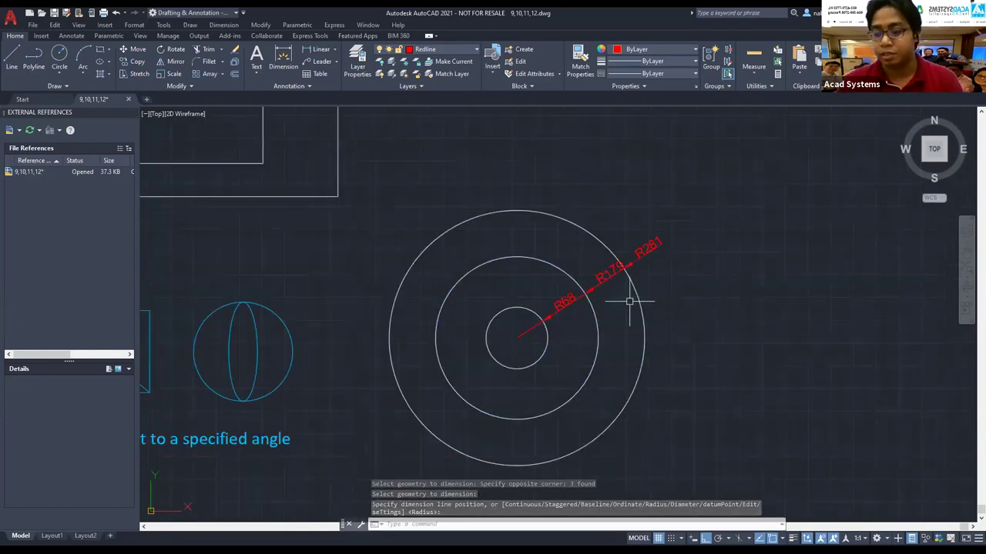
click(633, 299)
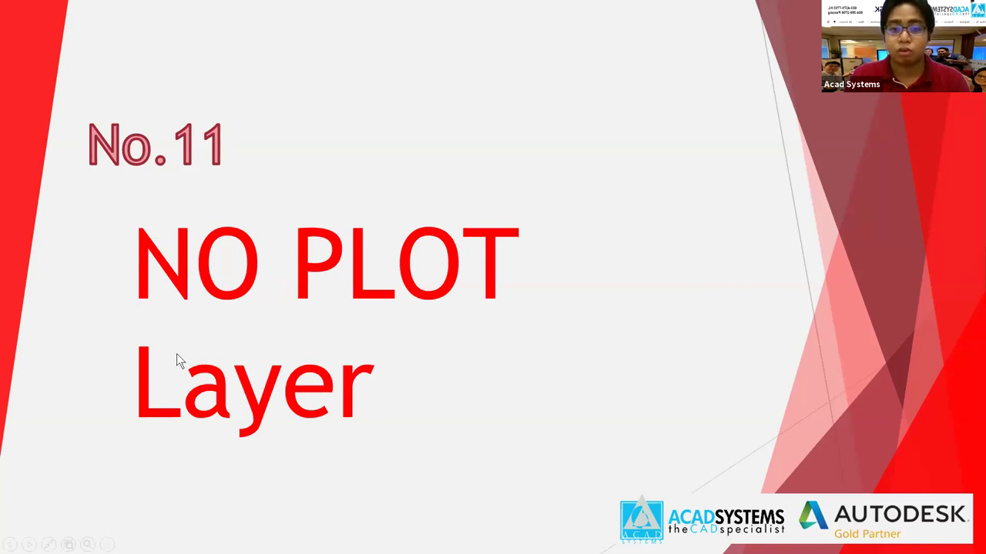
- Return from the No.11 NO PLOT Layer slide to the AutoCAD drawing
key(alt+Tab)
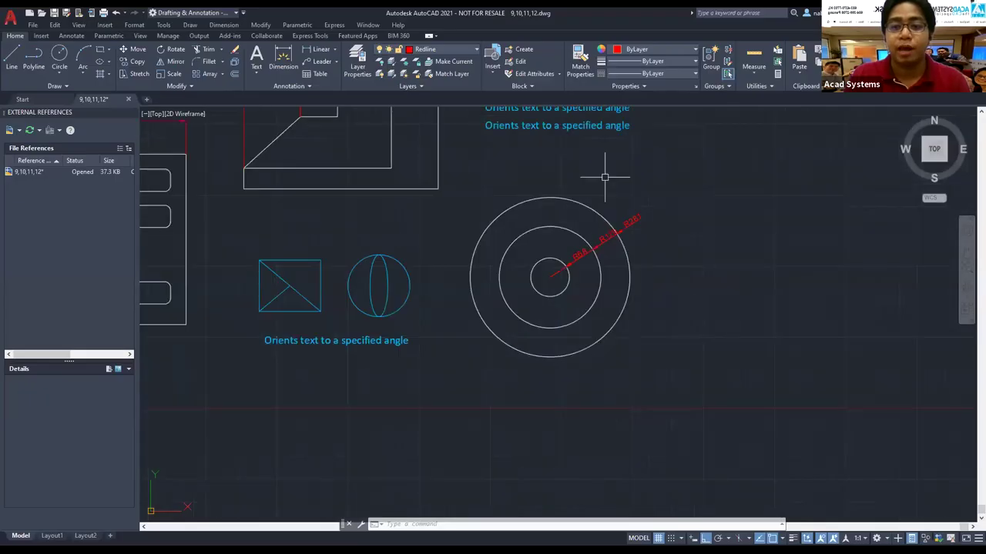
- Turn off plotting for 'no plot layer' in the Layer Properties Manager
scroll(541, 260, down, 2)
scroll(462, 211, down, 1)
middle_drag(346, 188, 381, 200)
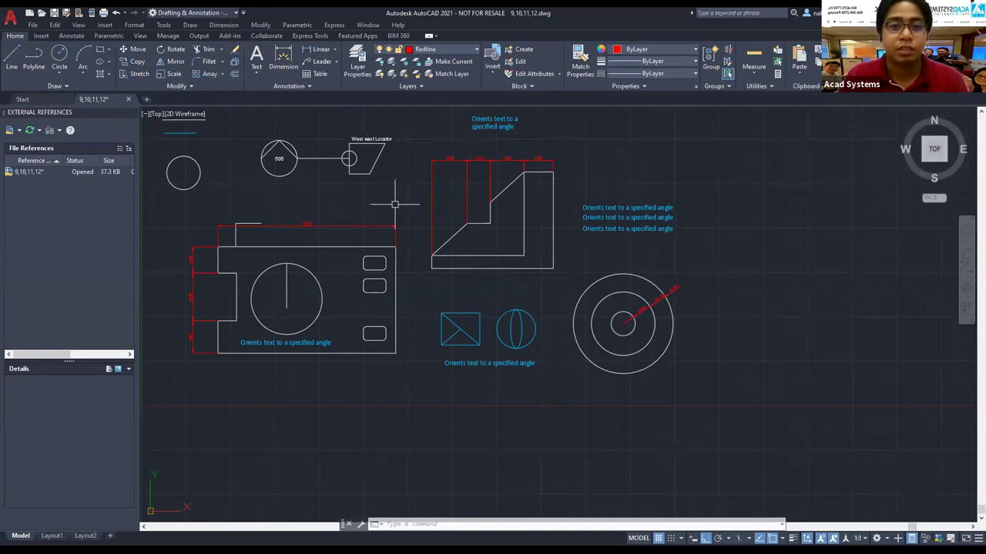
click(471, 50)
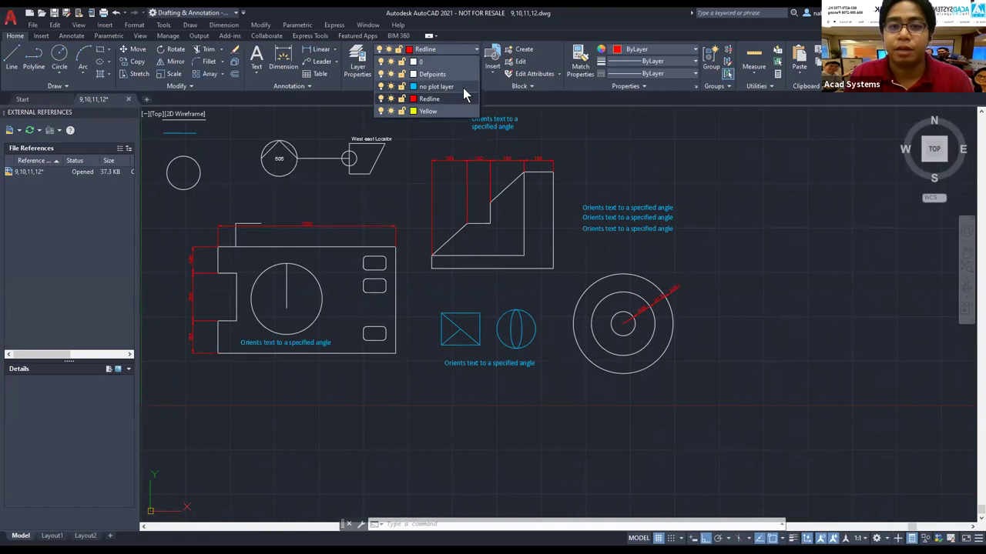
key(Escape)
key(Escape)
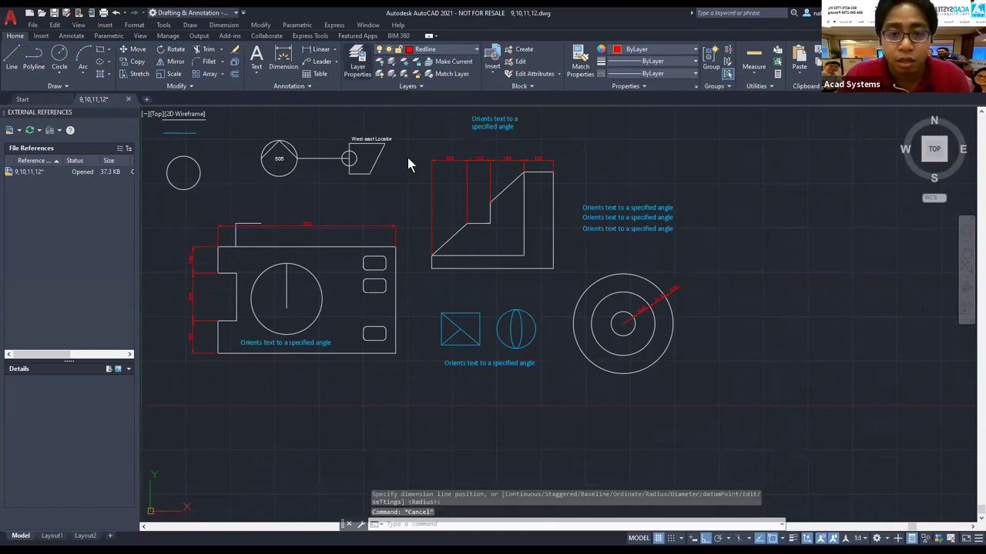
text(la)
key(Return)
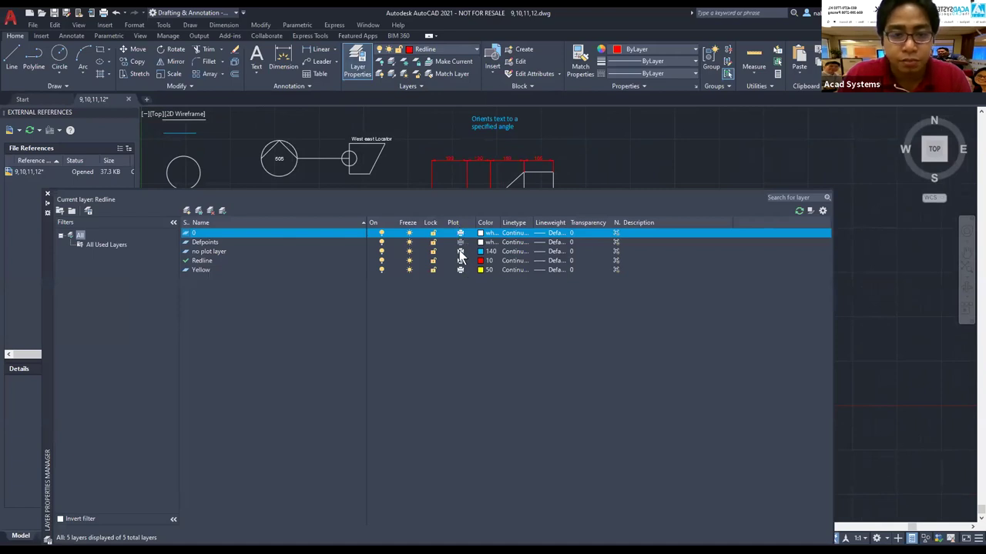
click(458, 251)
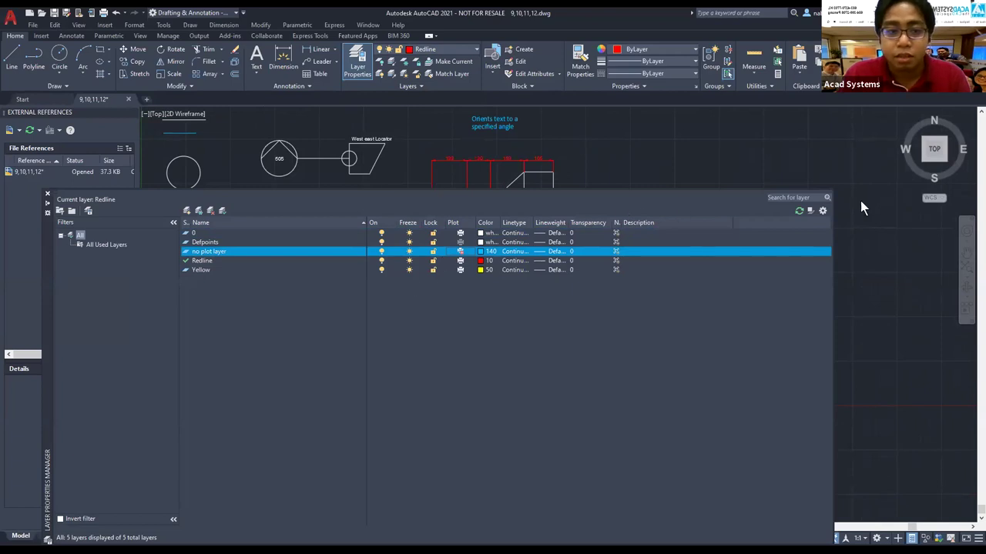
- Preview a landscape plot to Send To OneNote 2010, confirming the cyan objects are omitted
click(47, 194)
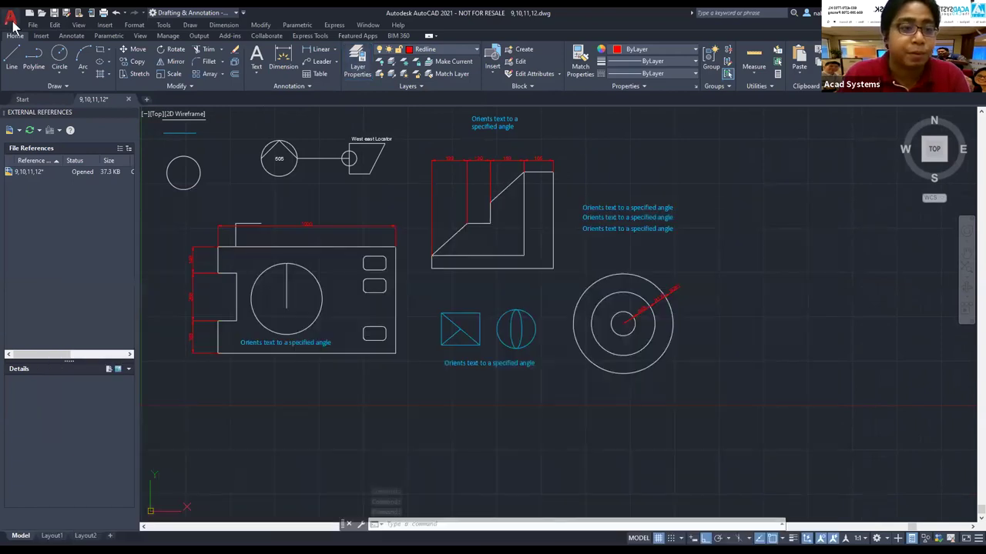
click(13, 20)
click(45, 238)
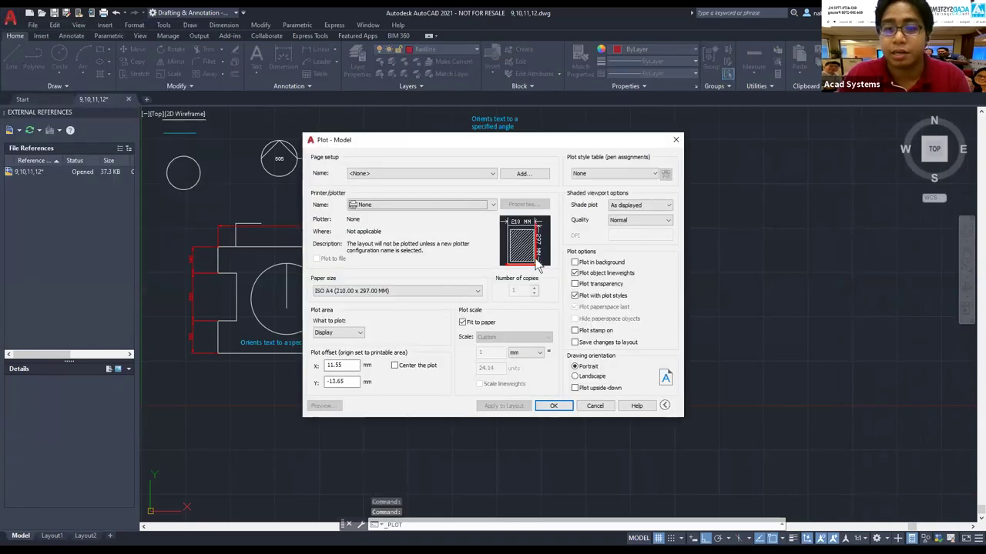
click(575, 375)
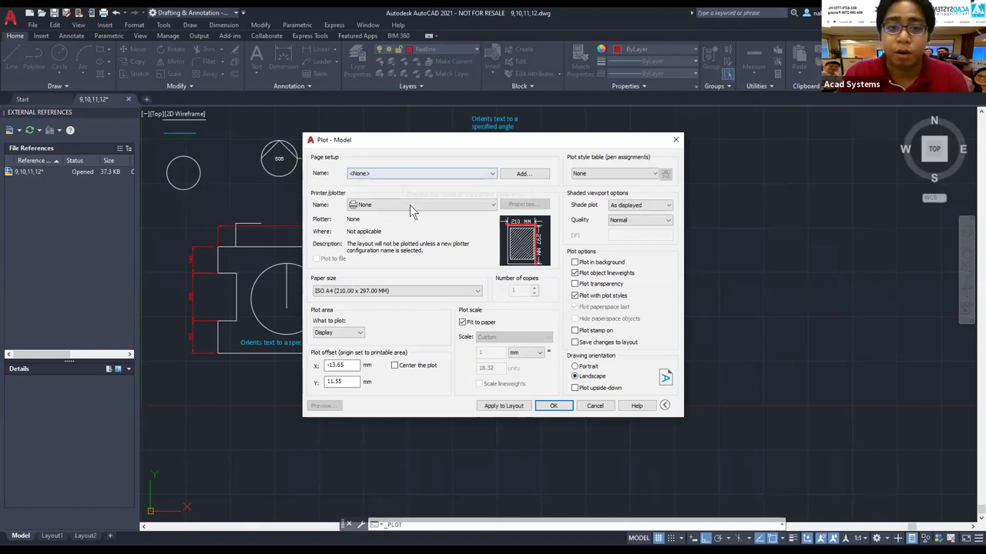
click(430, 206)
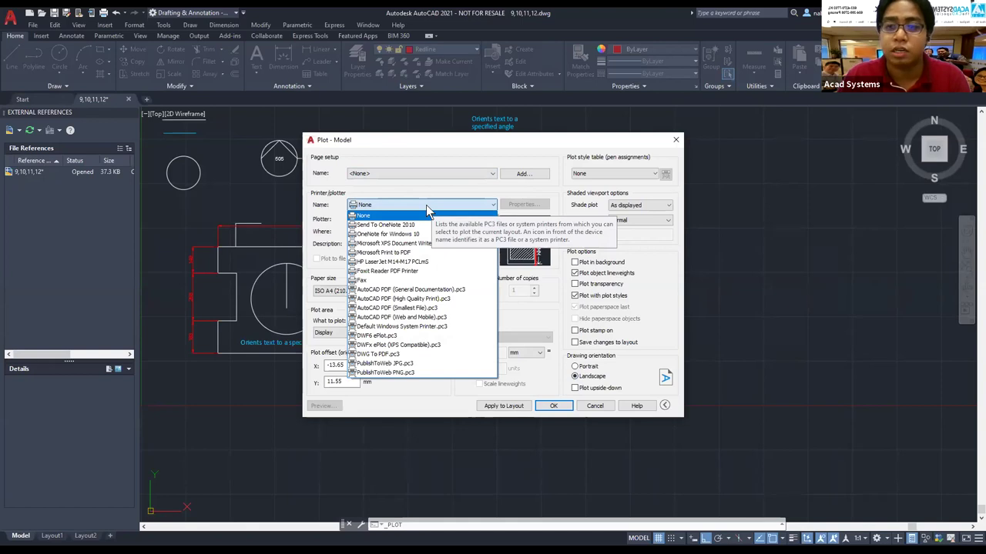
click(385, 224)
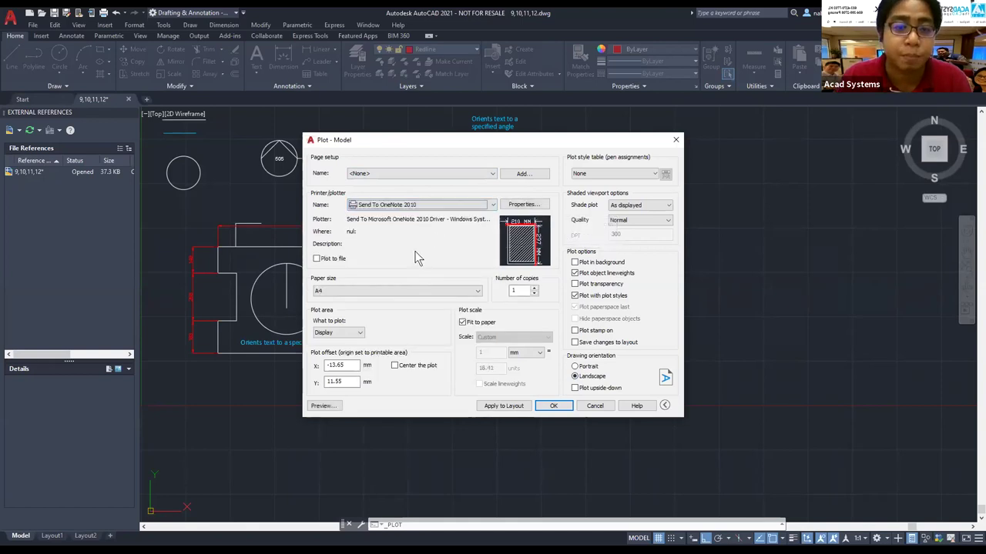
click(322, 406)
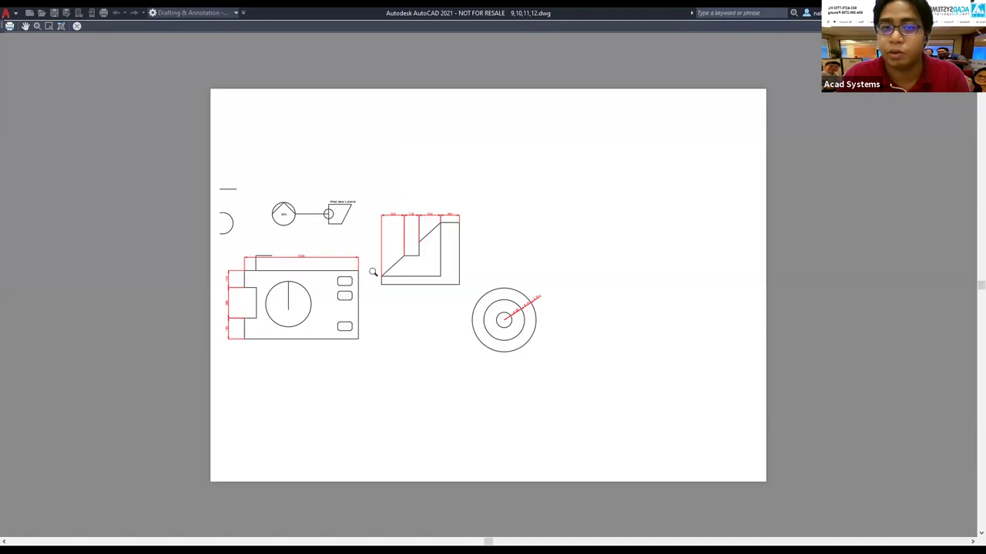
key(Escape)
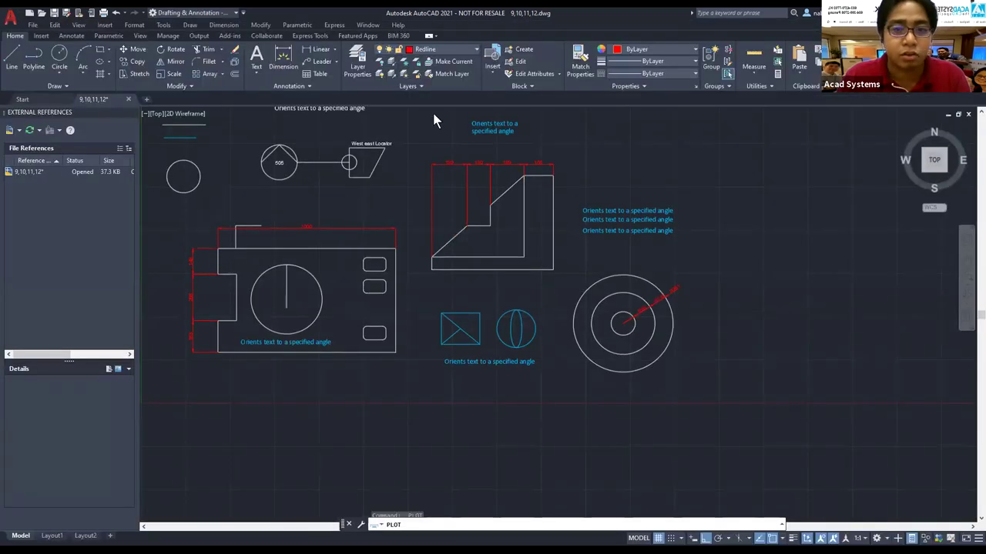
- Re-enable plotting for 'no plot layer' in Layer Properties
key(Escape)
click(356, 62)
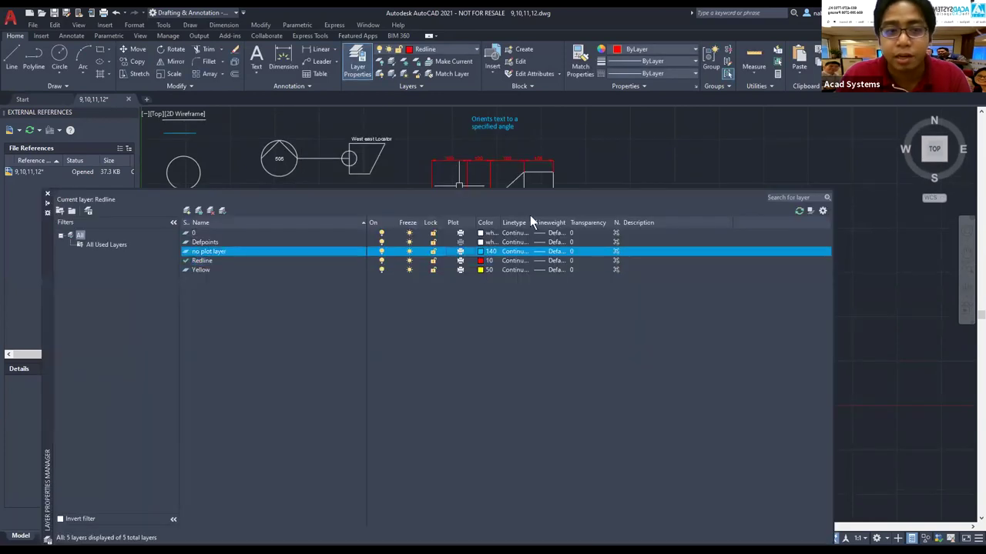
click(47, 194)
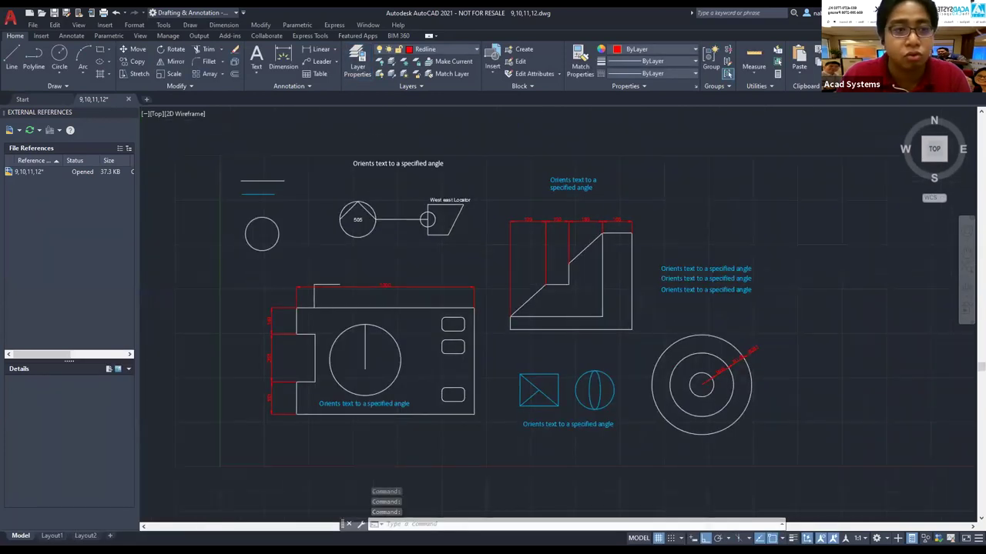
- Preview the plot to Send To OneNote 2010, then cancel the Plot dialog
click(11, 18)
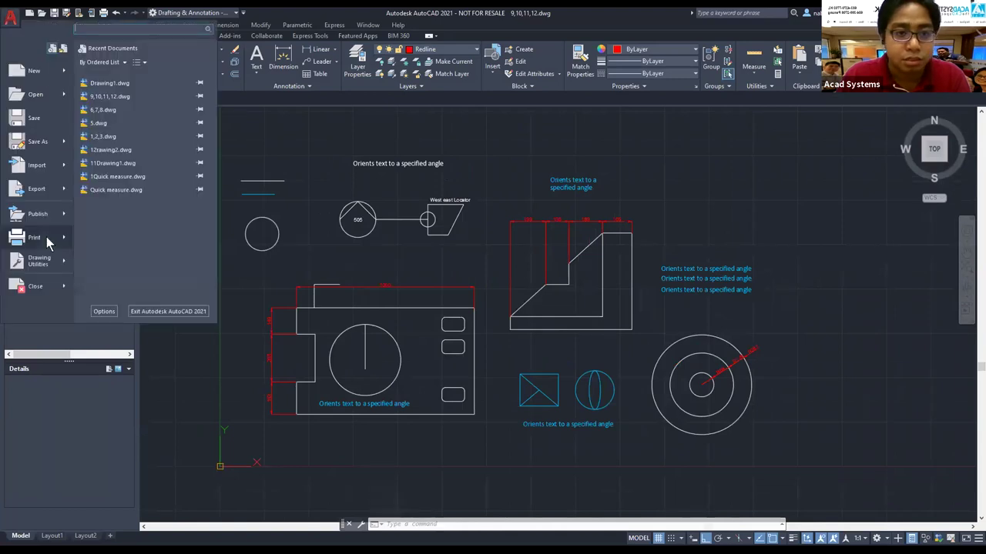
click(48, 243)
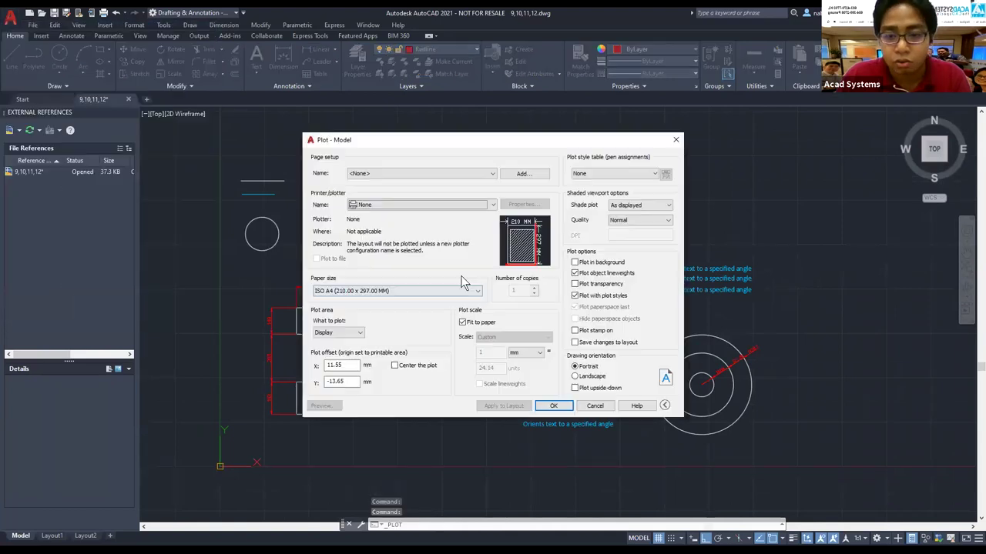
click(454, 206)
click(439, 225)
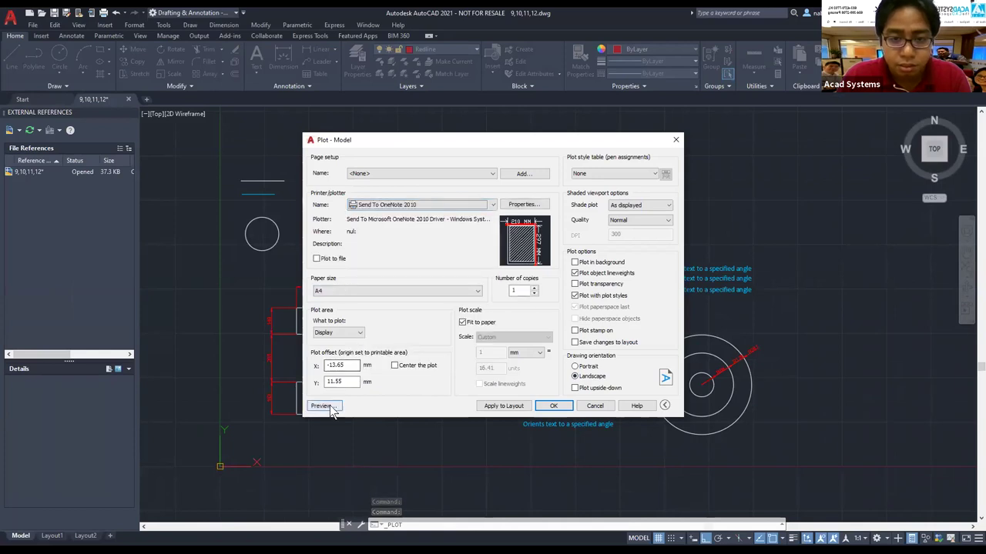
click(322, 406)
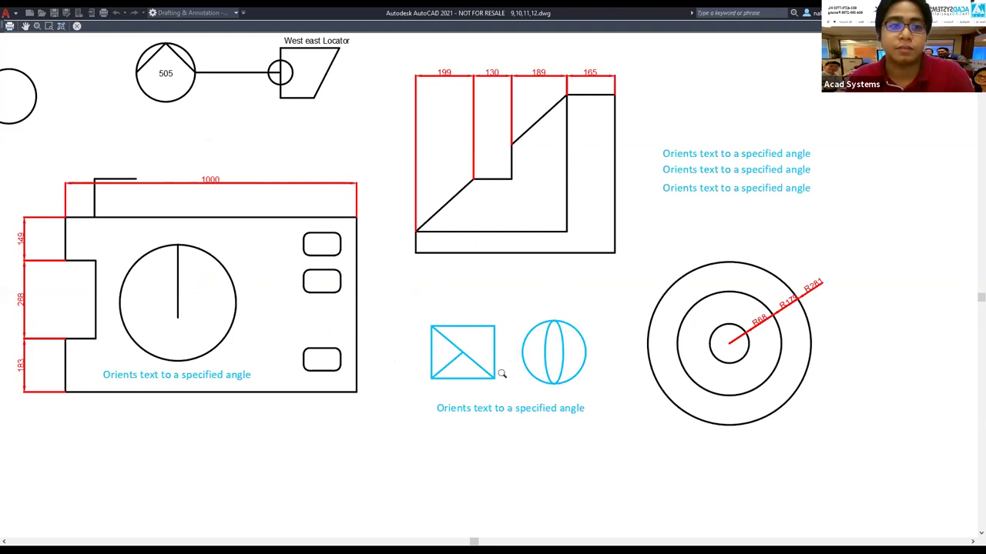
key(Escape)
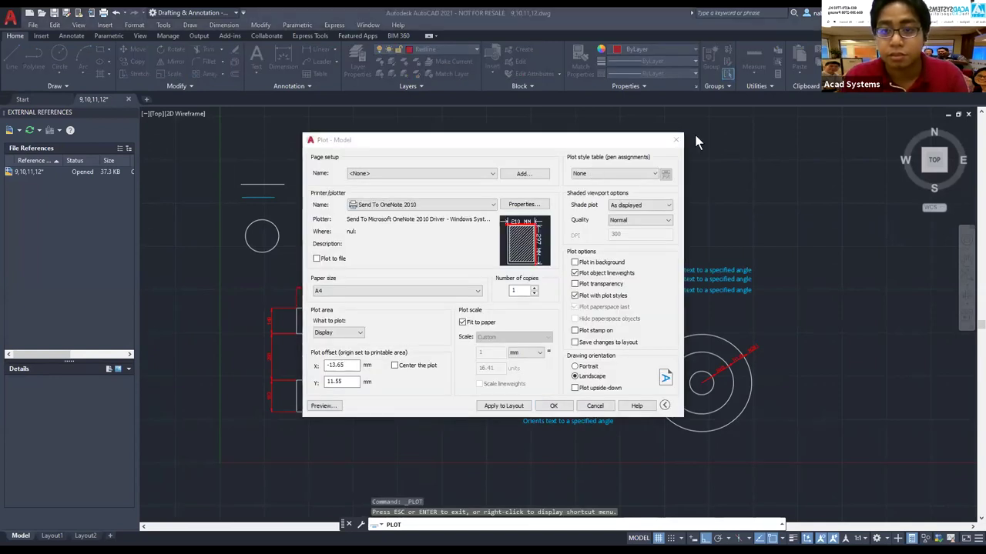
click(676, 140)
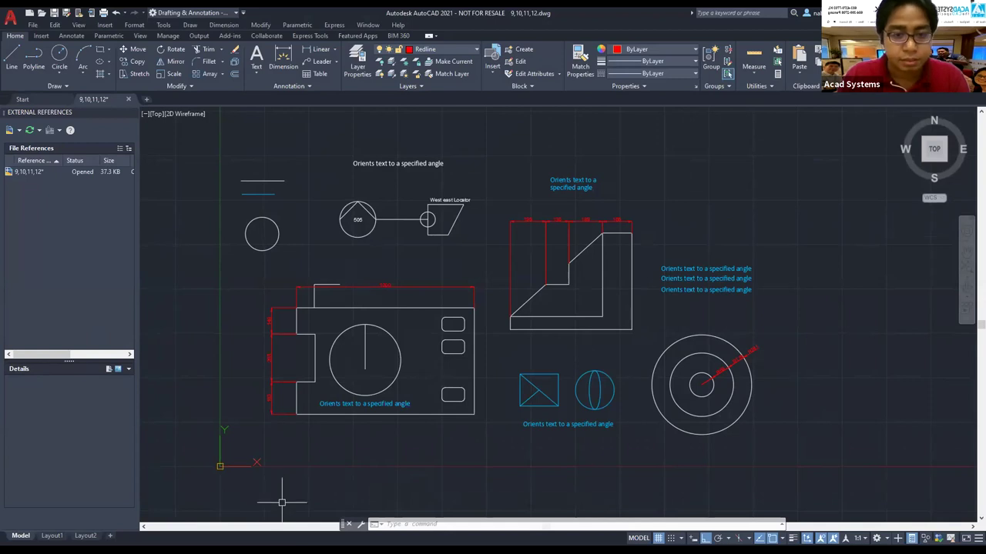
- Advance to the No.12 TORIENT slide, then return to the AutoCAD drawing
key(Right)
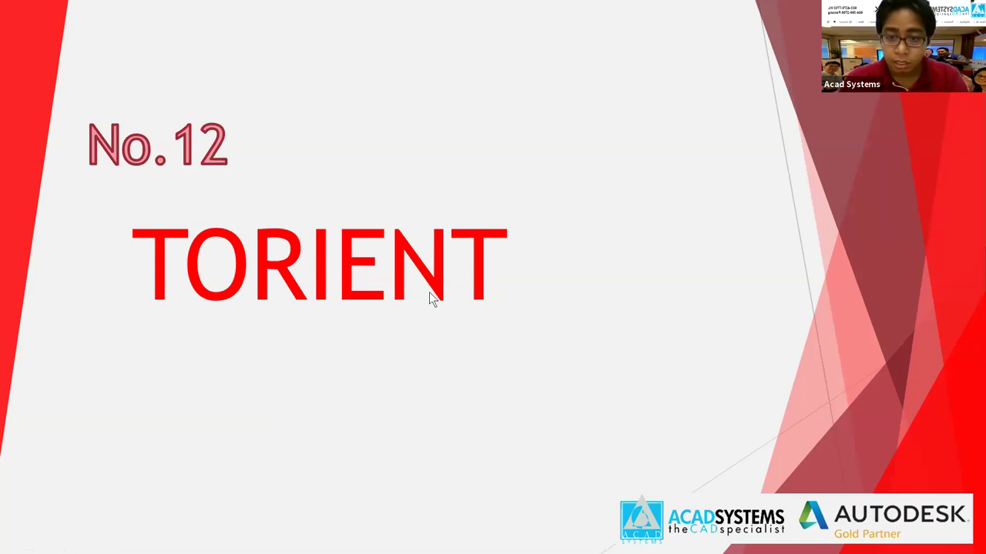
key(alt+Tab)
- Use TORIENT to tilt the two-line 'Orients text to a specified angle' note diagonally
key(Escape)
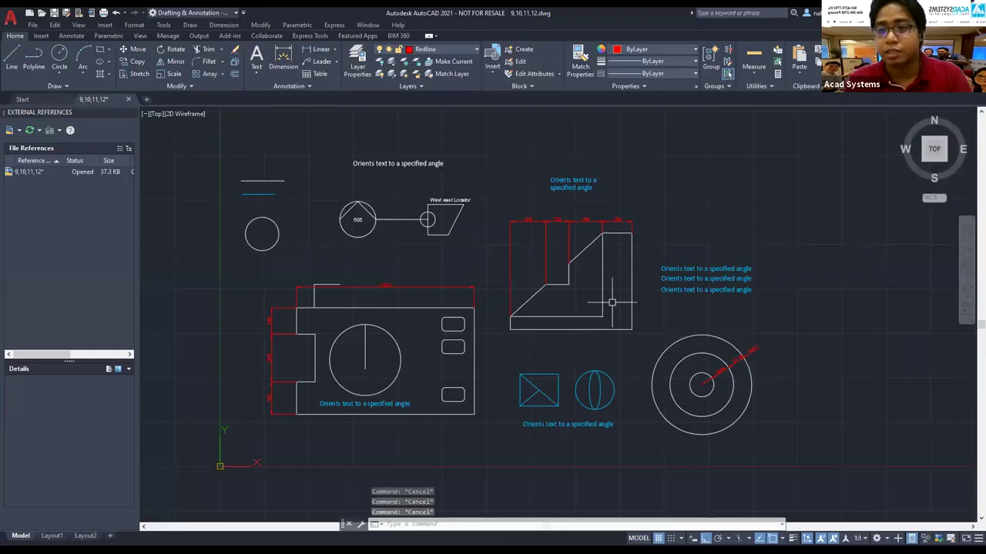
scroll(586, 275, up, 3)
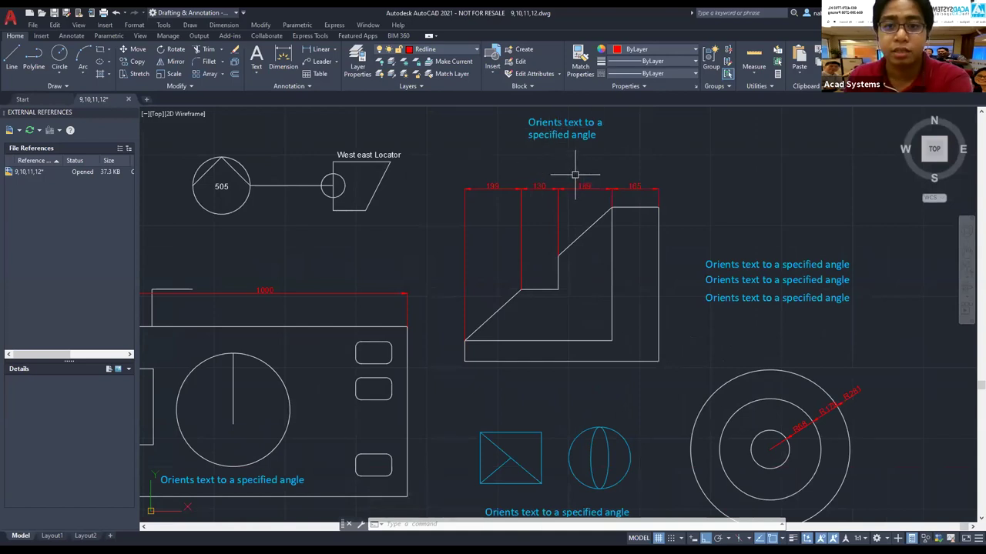
scroll(595, 152, down, 2)
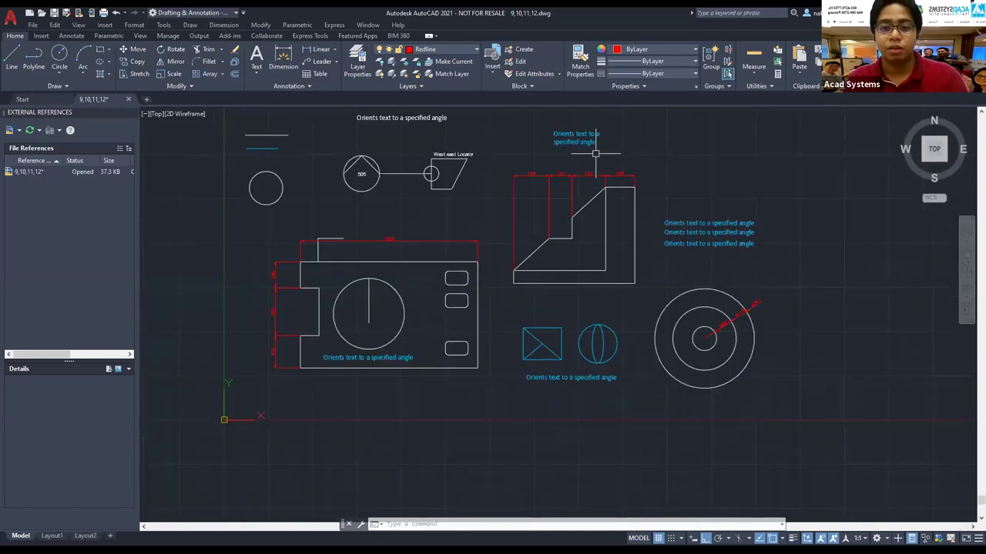
scroll(595, 153, up, 2)
scroll(588, 154, down, 2)
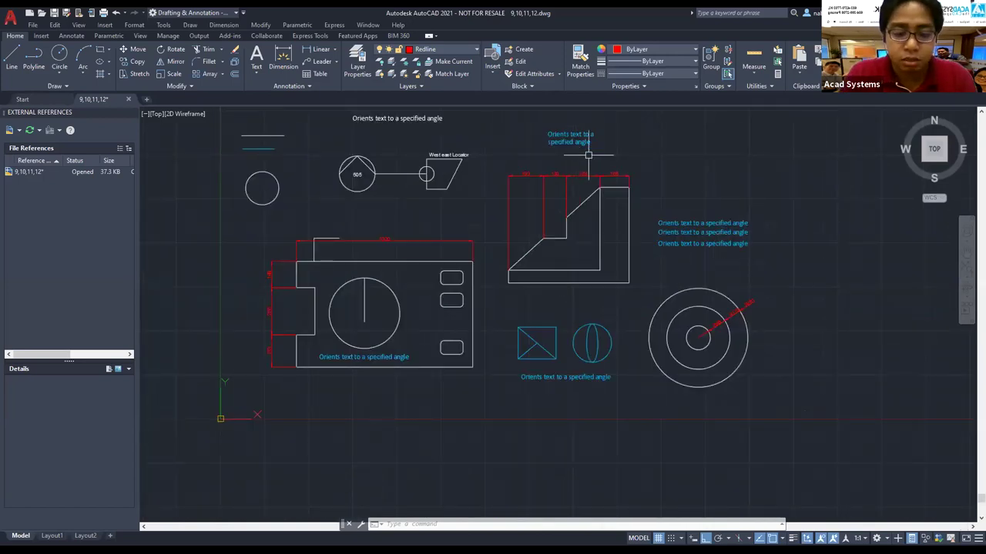
text(TORIENT)
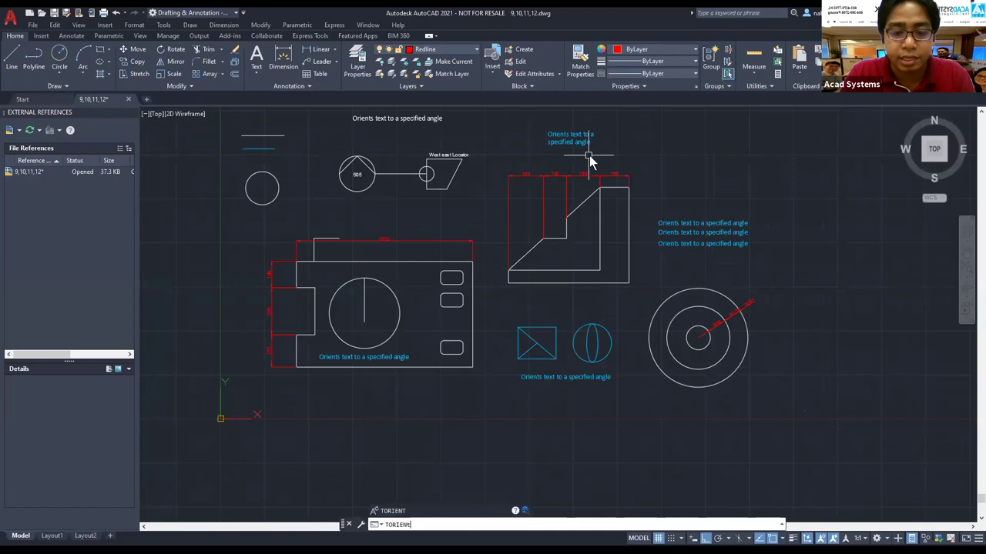
key(Return)
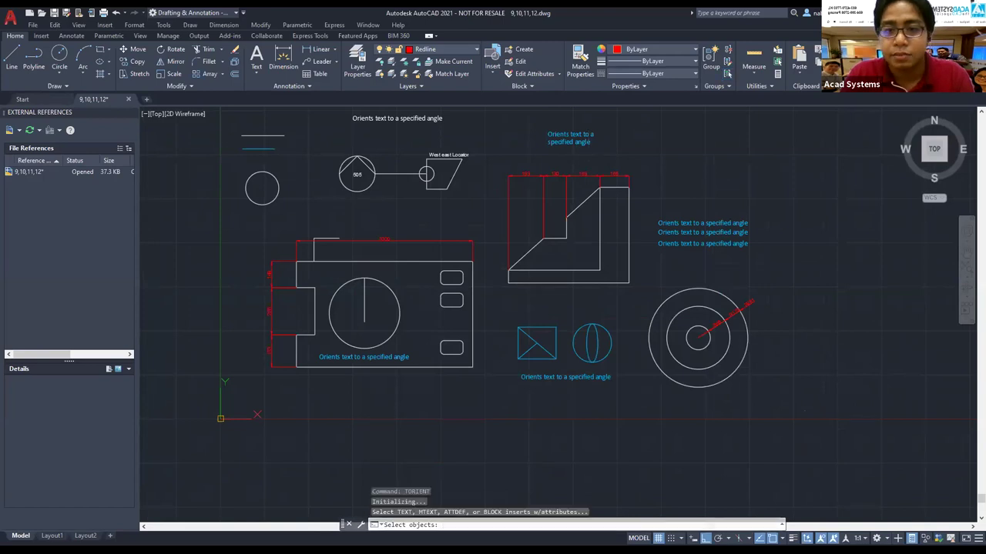
click(569, 137)
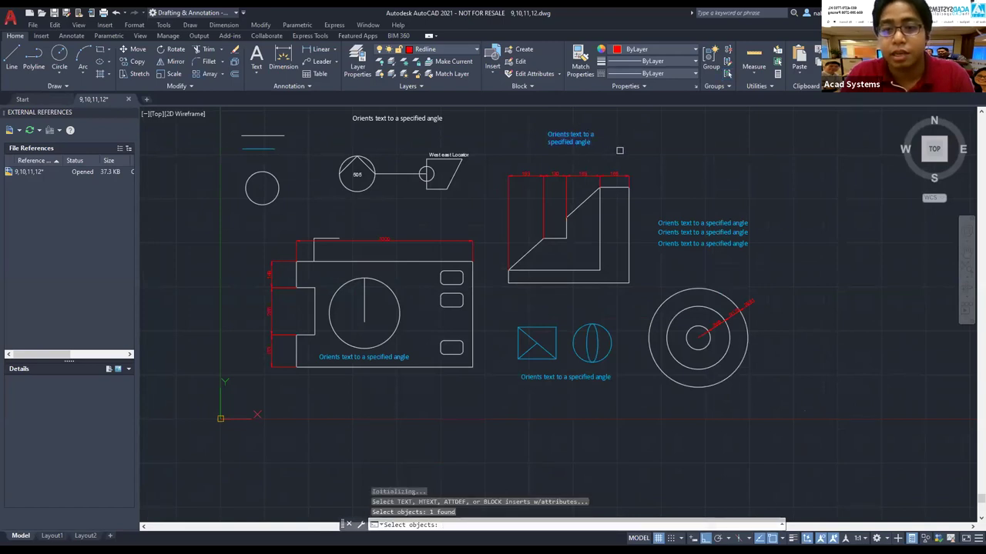
key(Return)
click(698, 337)
click(668, 120)
key(Escape)
key(Escape)
scroll(708, 200, down, 2)
middle_drag(708, 200, 619, 222)
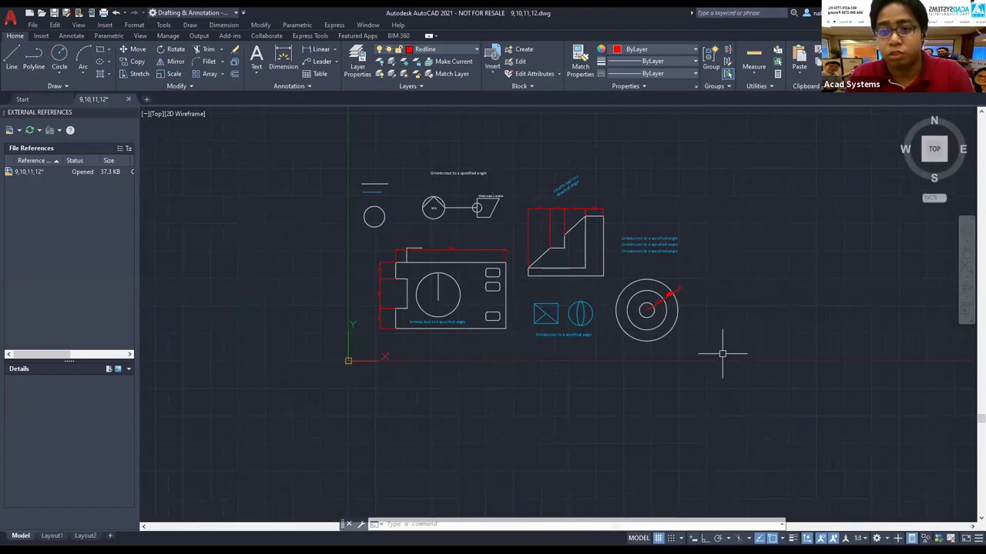
scroll(708, 344, up, 2)
middle_drag(673, 337, 667, 315)
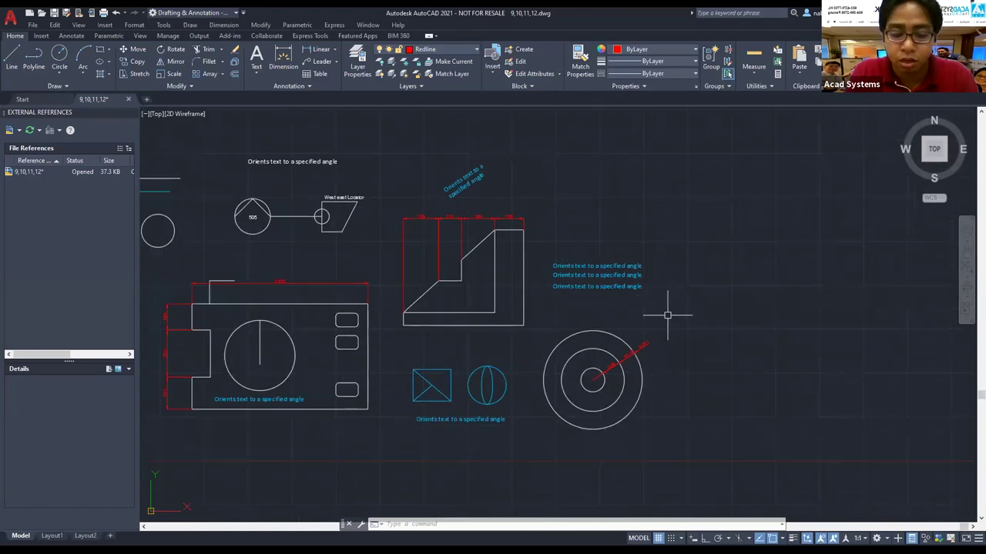
- Use TORIENT to angle the five right-side text notes diagonally
text(TOr)
key(Escape)
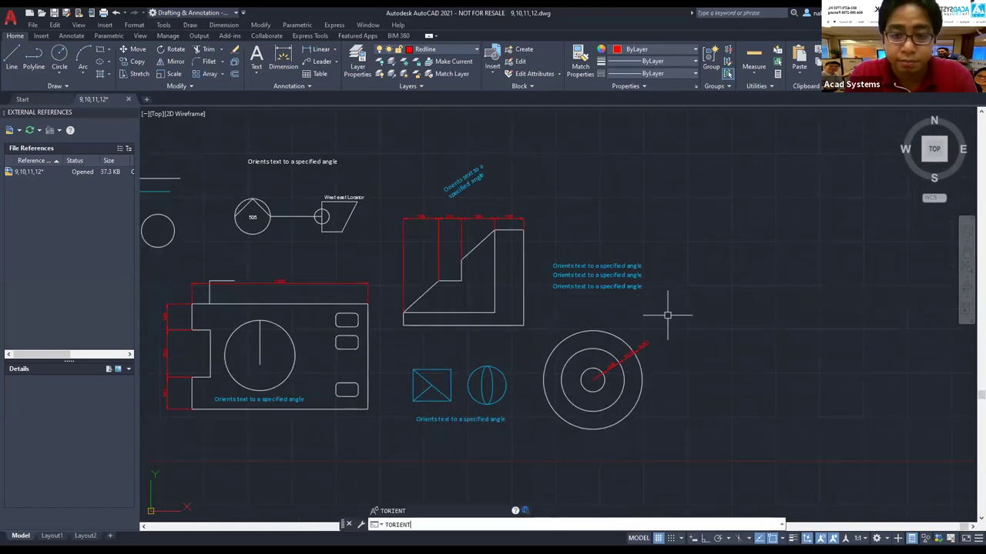
text(TORIENT)
key(Return)
click(730, 479)
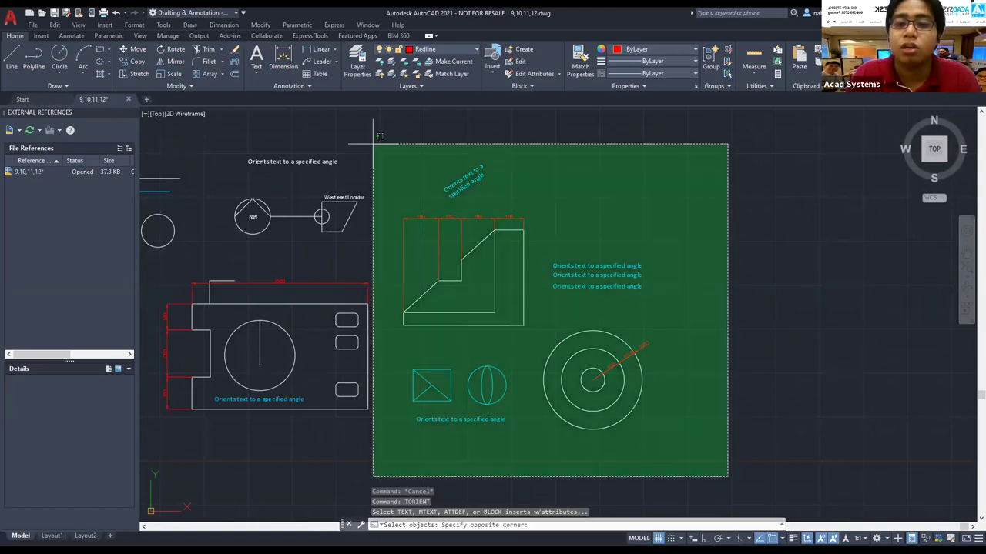
click(352, 113)
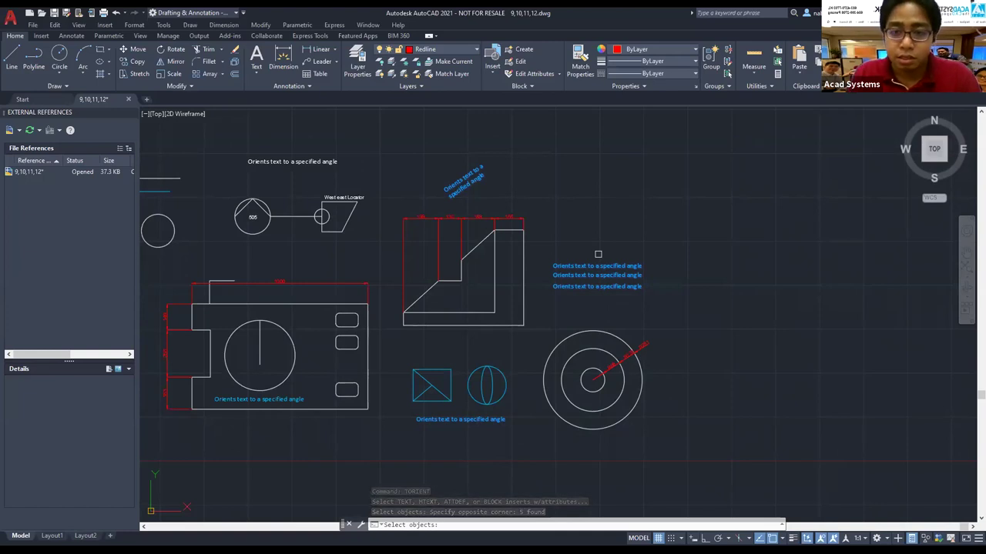
key(Return)
click(632, 223)
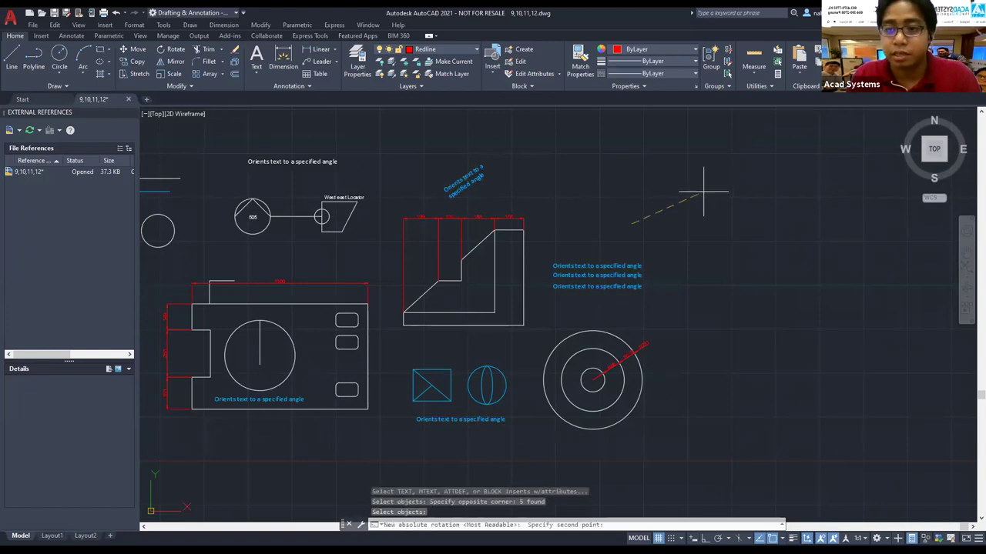
click(702, 192)
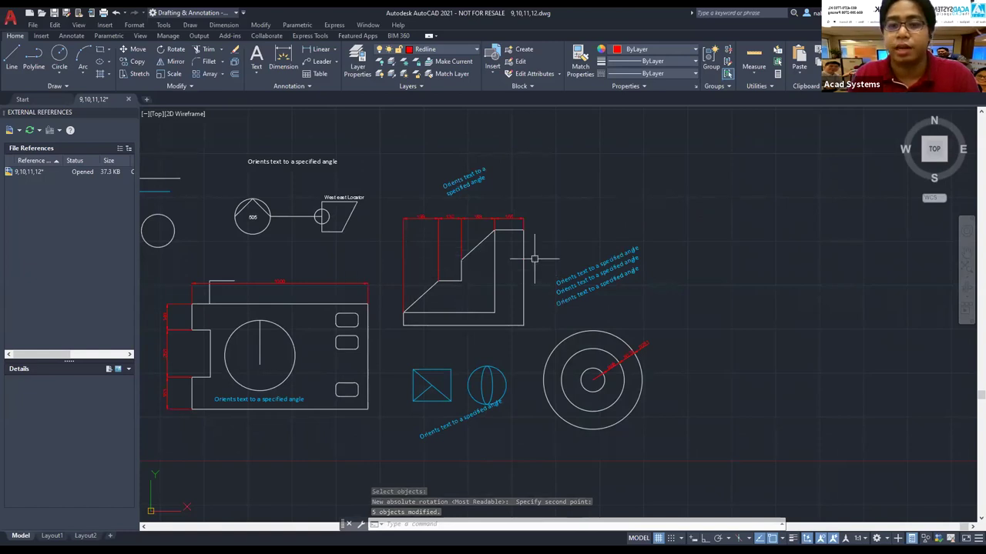
- Use TORIENT to tilt the West east Locator block's '505' and 'West east Locator' labels
scroll(378, 240, up, 4)
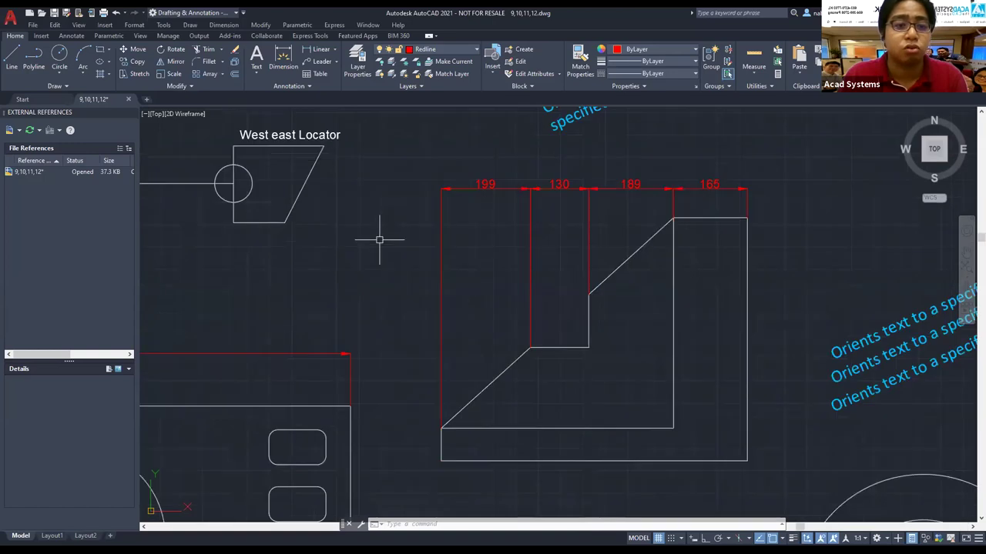
middle_drag(379, 239, 616, 364)
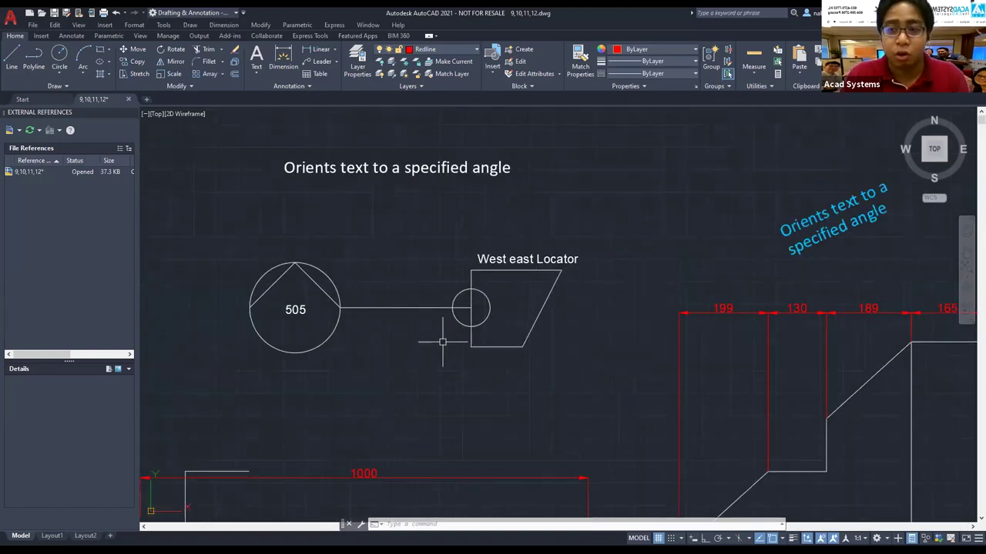
click(539, 251)
key(Escape)
key(Escape)
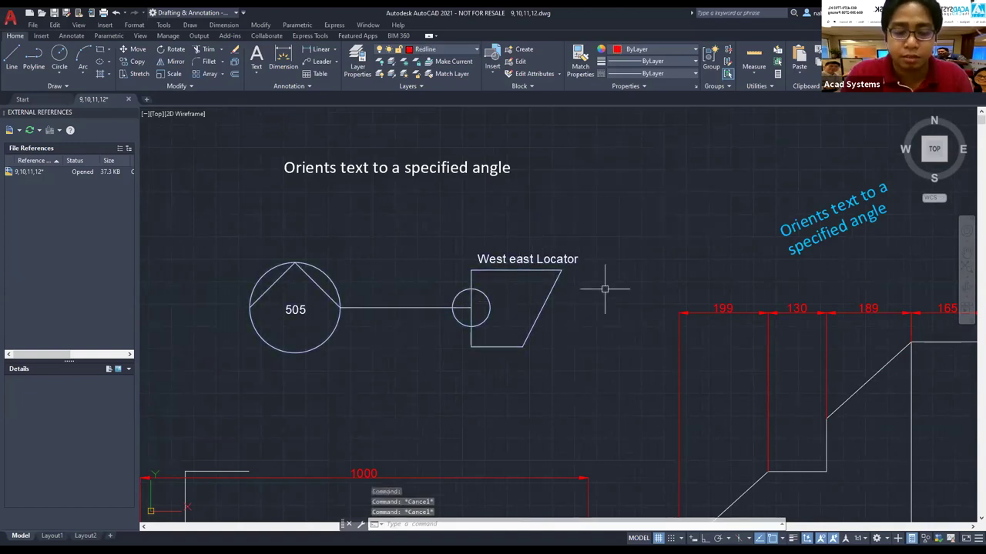
text(TI)
key(BackSpace)
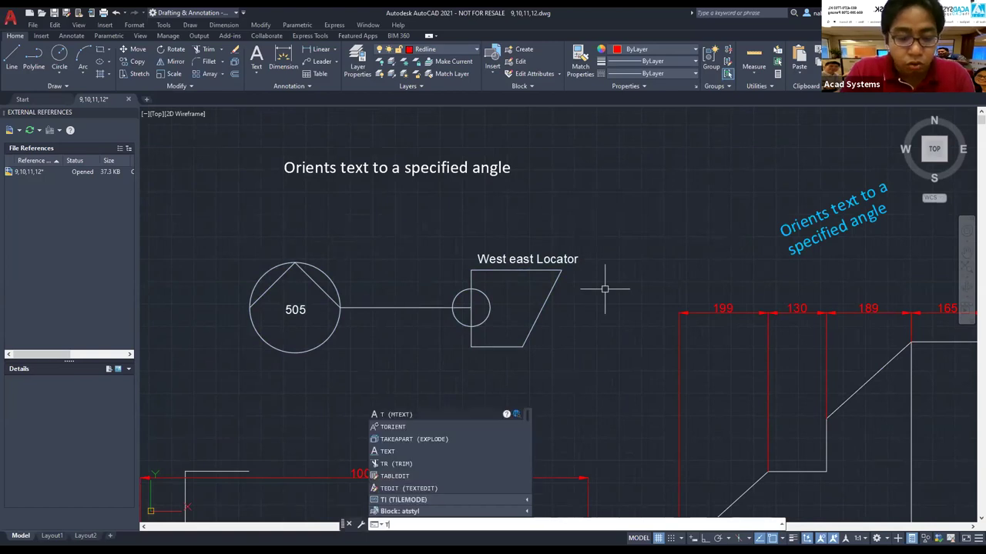
text(ORIE)
key(Return)
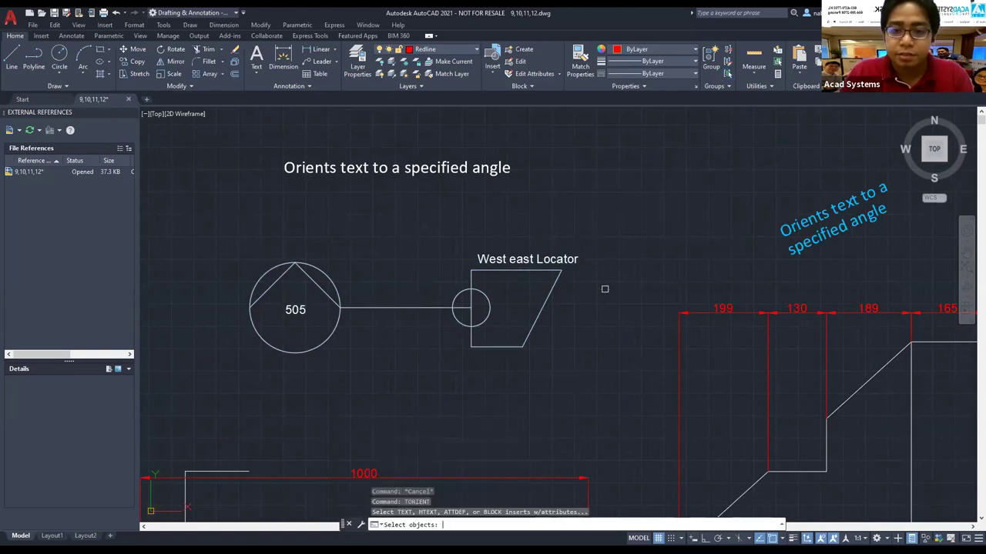
click(551, 263)
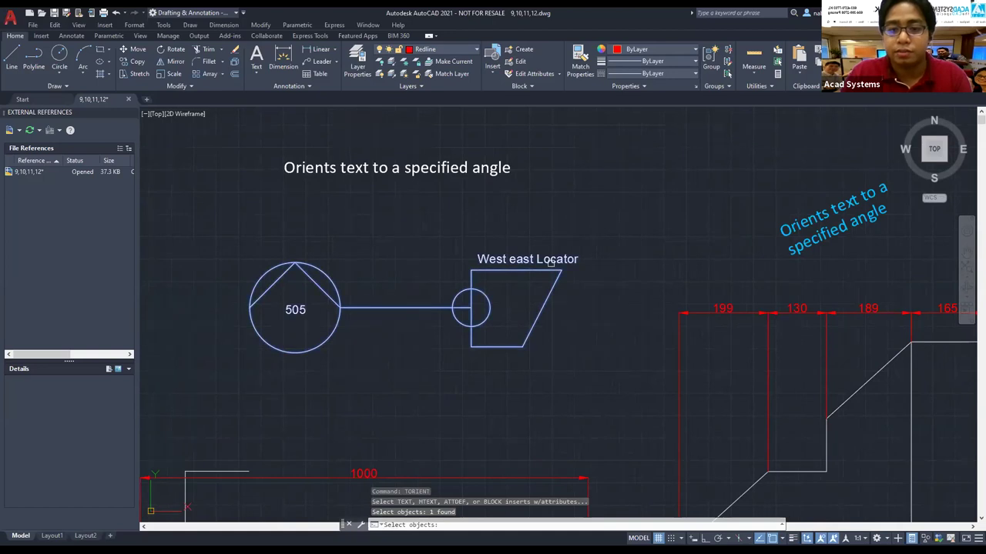
key(Return)
click(616, 282)
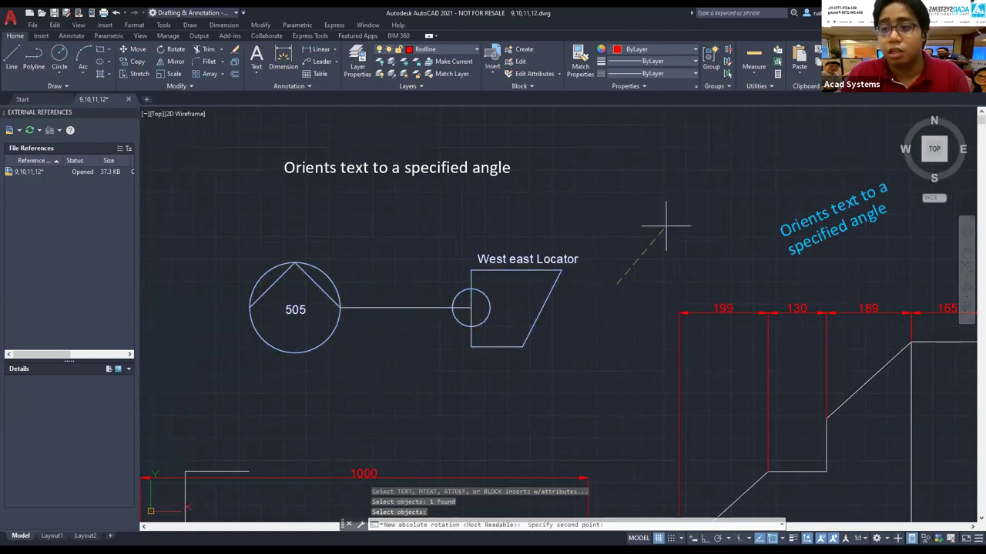
click(692, 196)
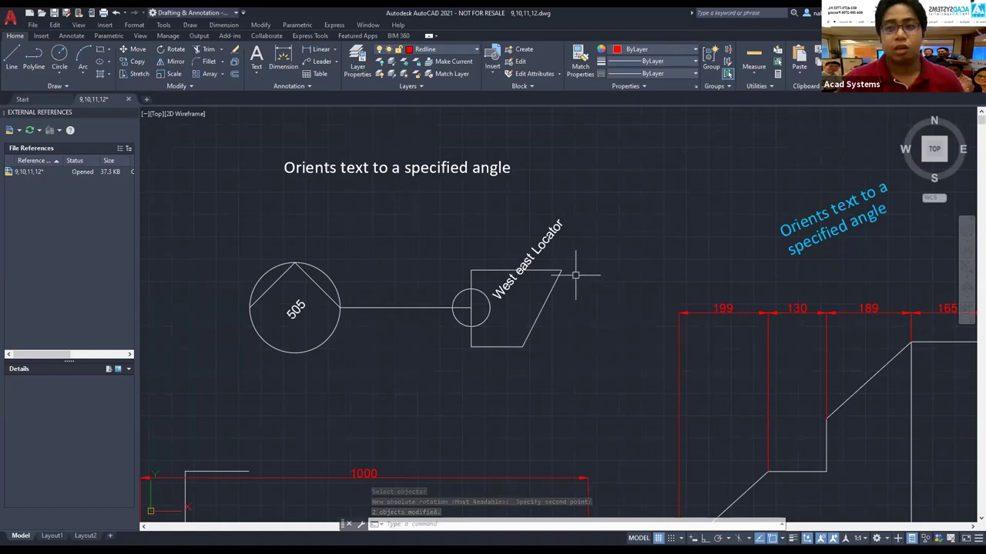
scroll(579, 287, down, 2)
scroll(502, 213, down, 1)
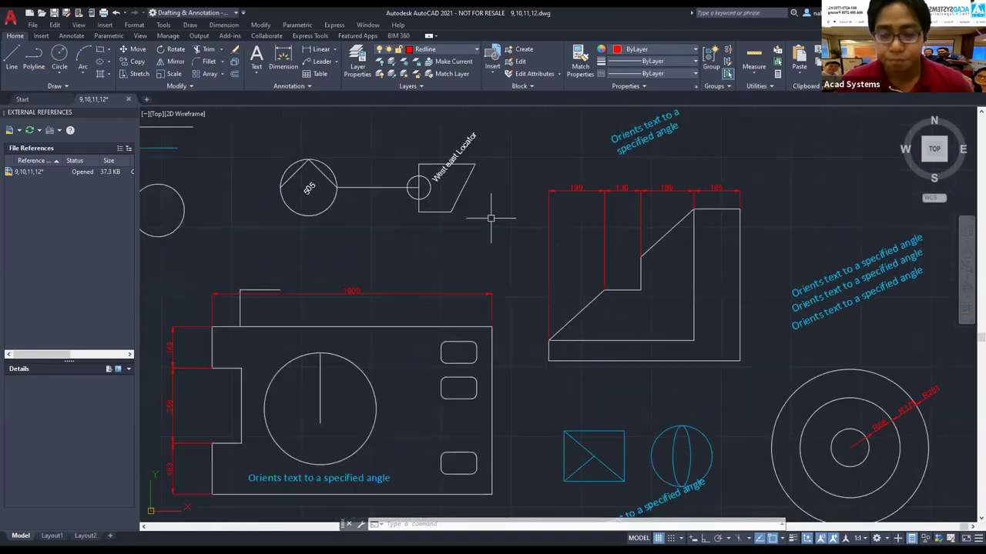
scroll(511, 214, down, 1)
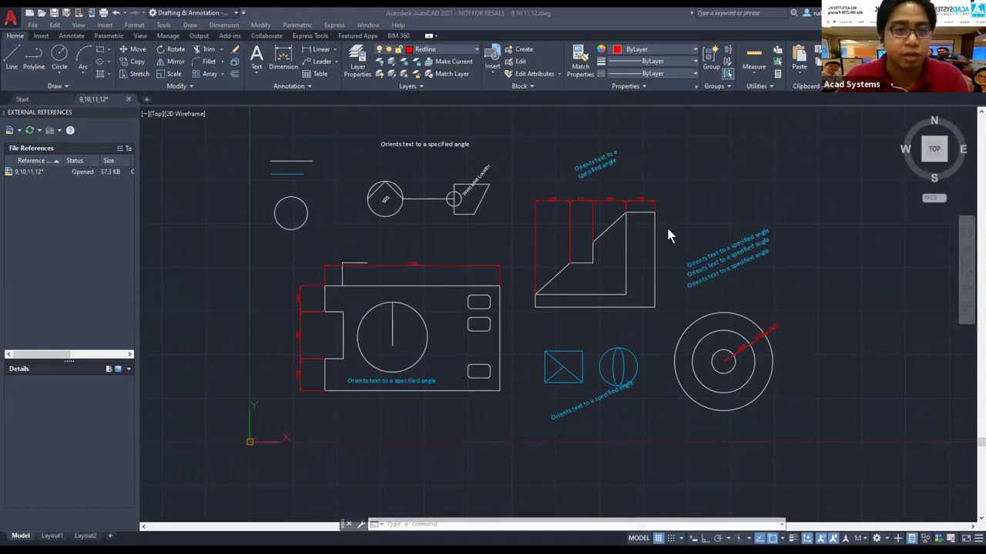
- Insert the snales block from the Block2.dwg library above the L-shaped part
key(Escape)
key(Escape)
middle_drag(664, 155, 545, 259)
click(40, 36)
click(11, 68)
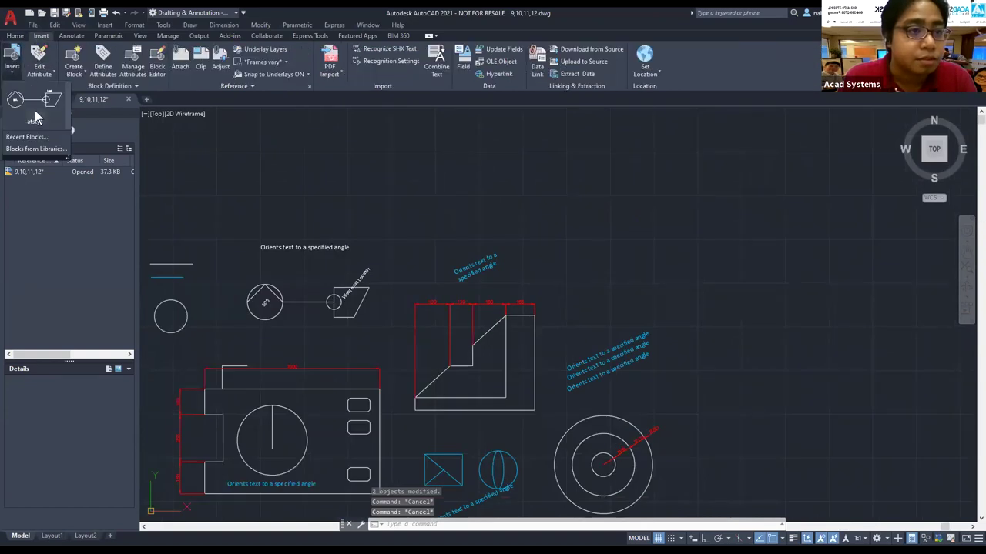
click(34, 148)
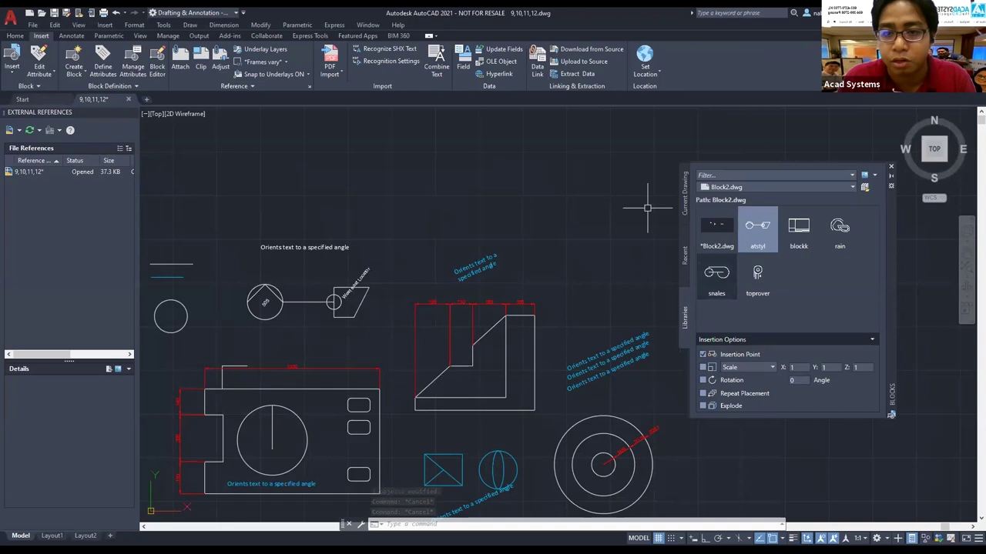
click(720, 273)
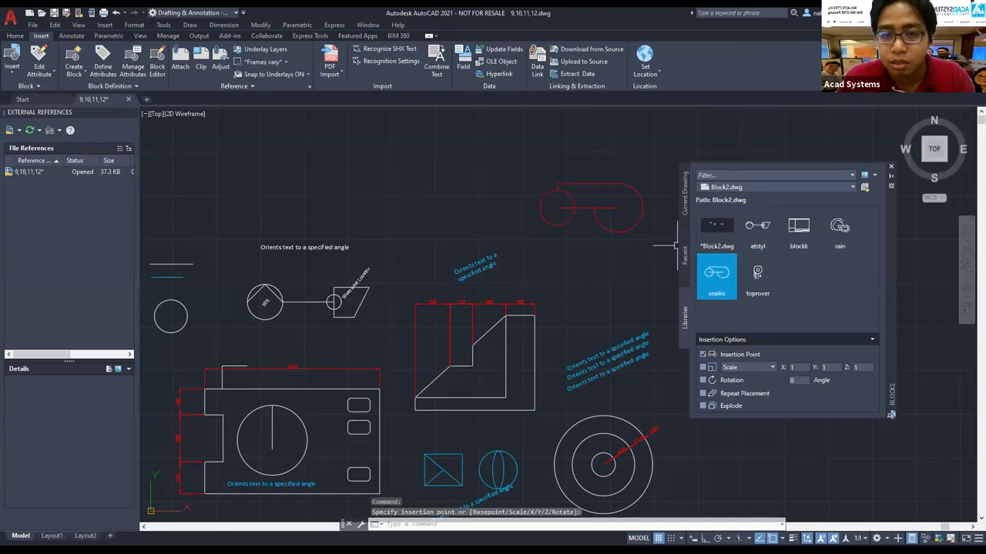
key(Escape)
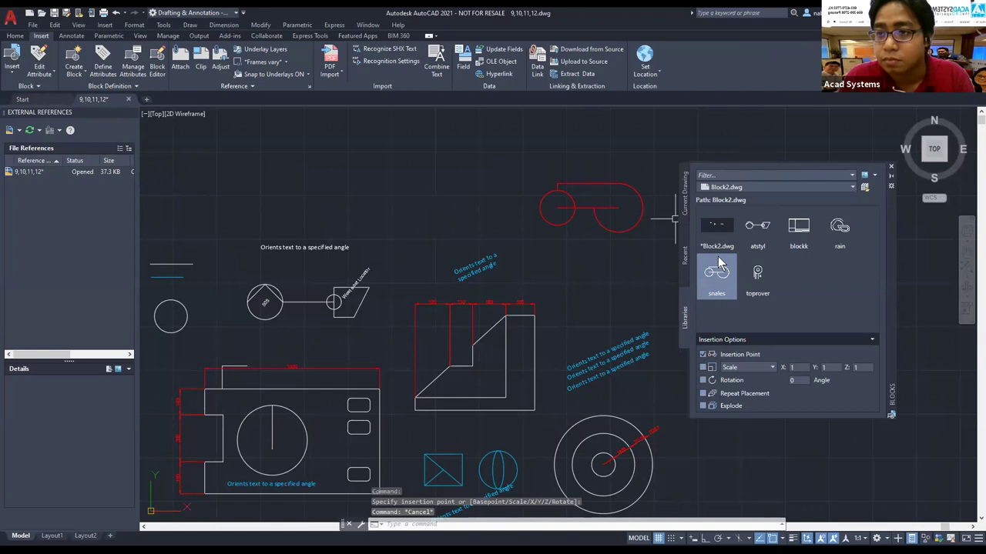
click(654, 215)
click(530, 132)
key(Escape)
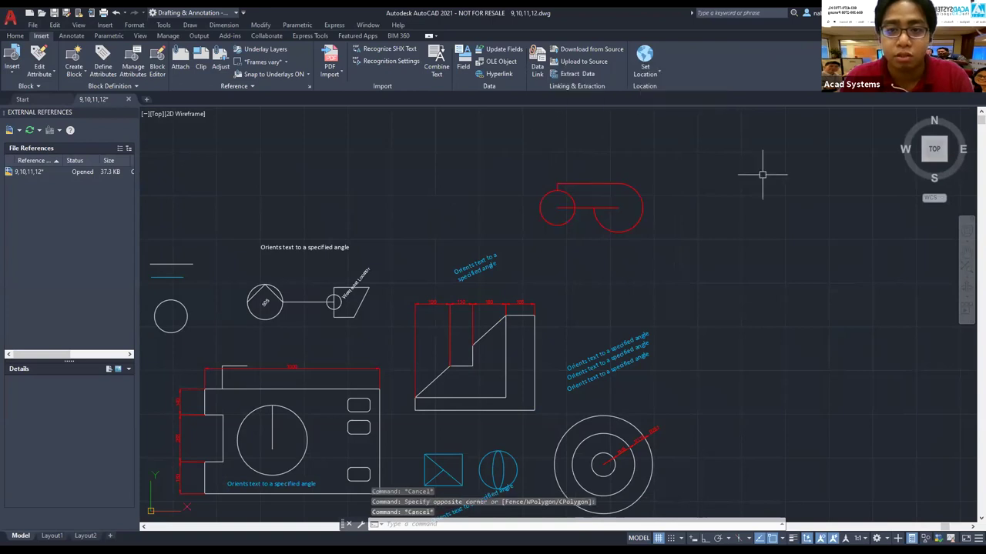
key(Escape)
- Run OVERKILL on the snales block with Layer unchecked to delete its duplicate copy
text(overkill)
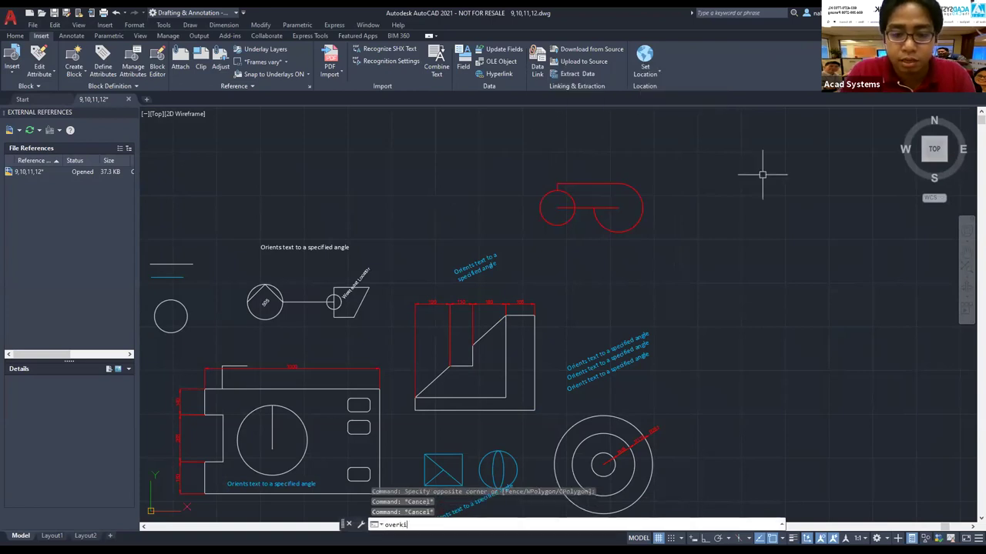
key(Return)
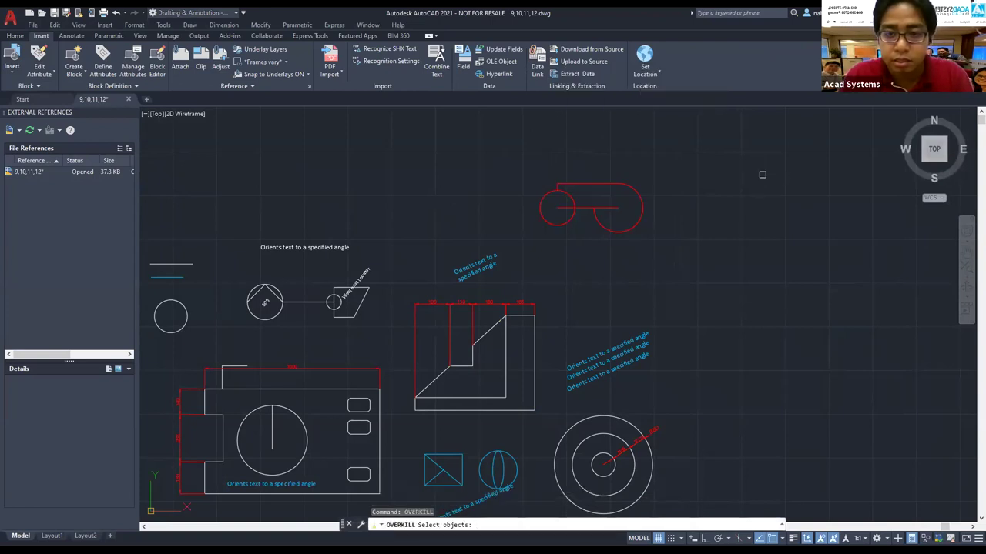
click(685, 147)
click(501, 279)
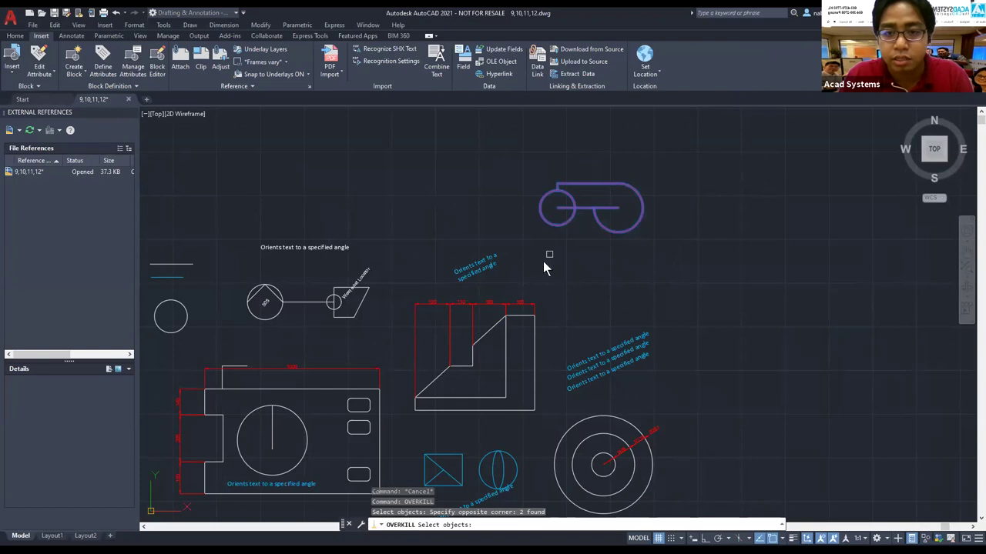
key(Return)
click(520, 243)
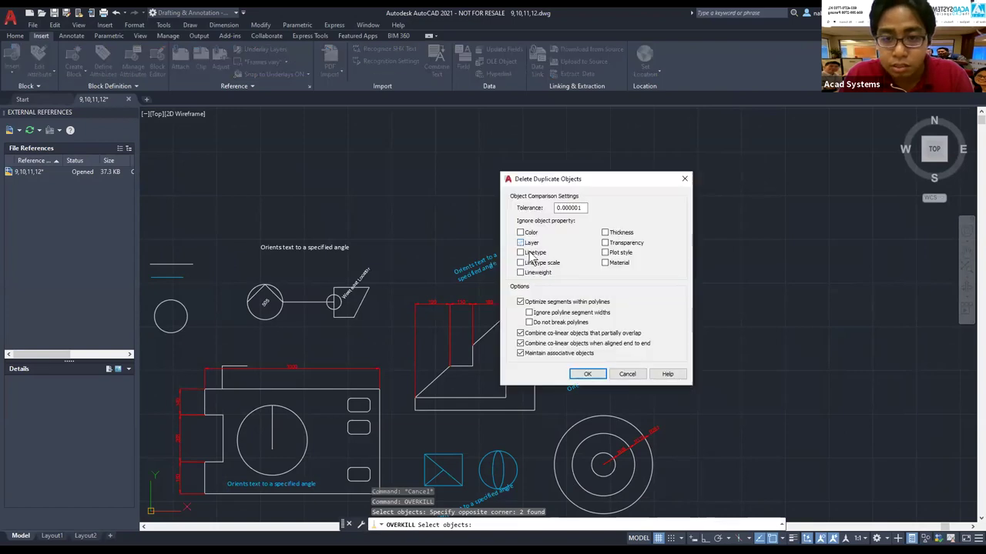
click(587, 373)
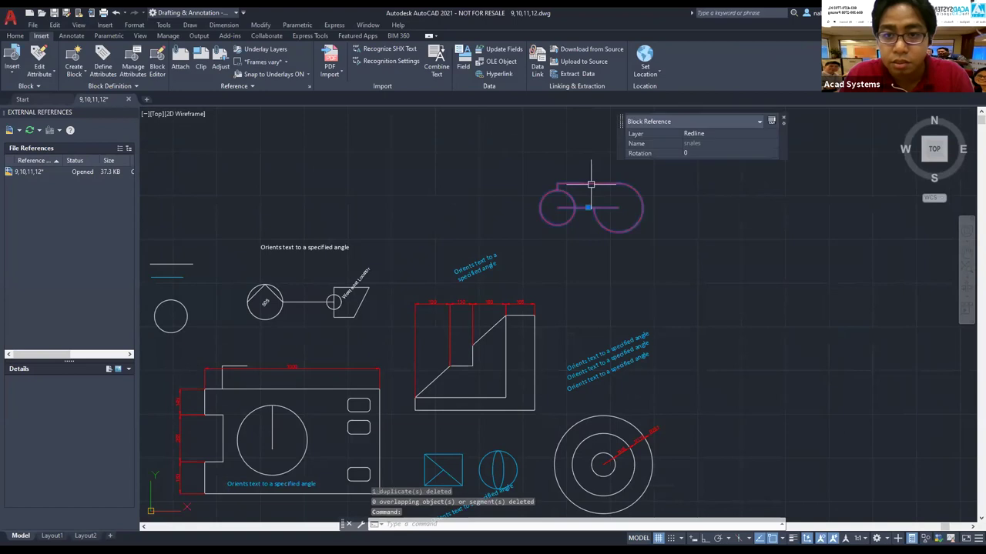
- Reselect the snales block to confirm one copy remains, then deselect it
key(Escape)
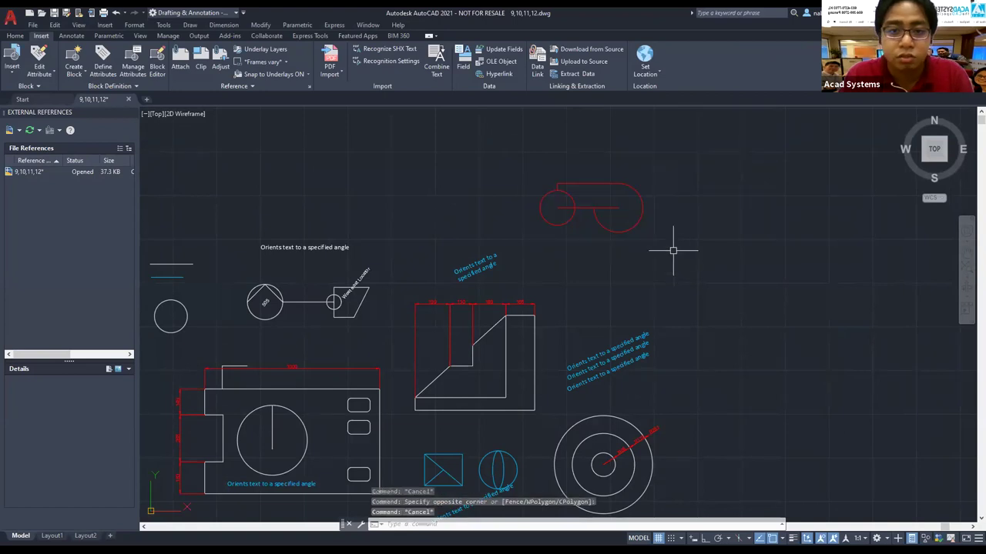
click(673, 250)
click(533, 154)
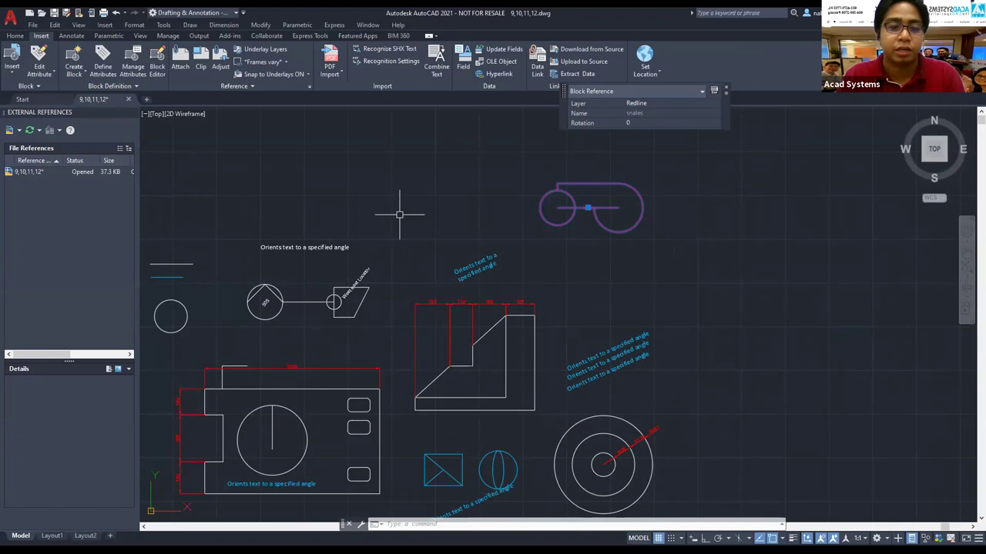
click(506, 215)
- Scroll back to the top of the acadsystems.com homepage to reach the HelpDesk menu
key(Escape)
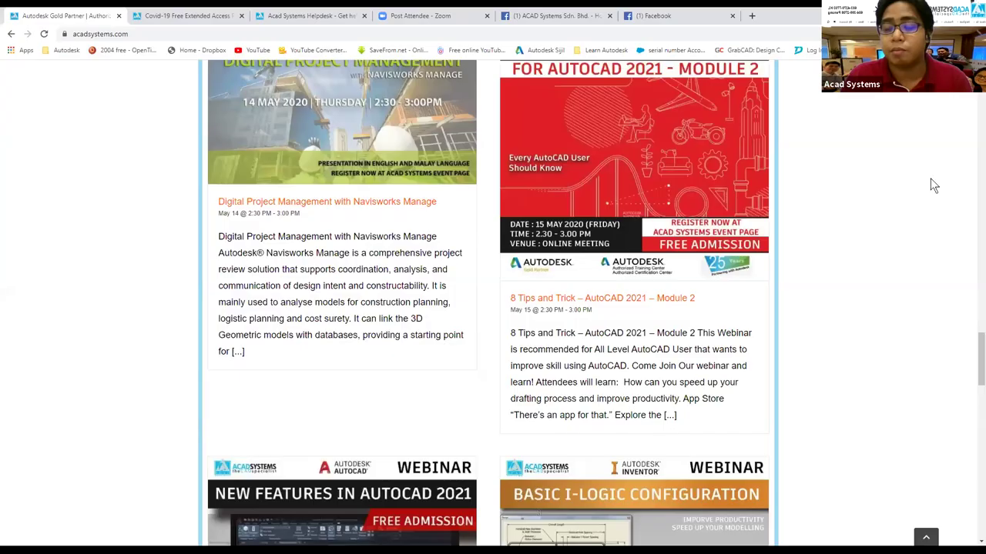
scroll(933, 208, up, 2)
scroll(969, 274, up, 2)
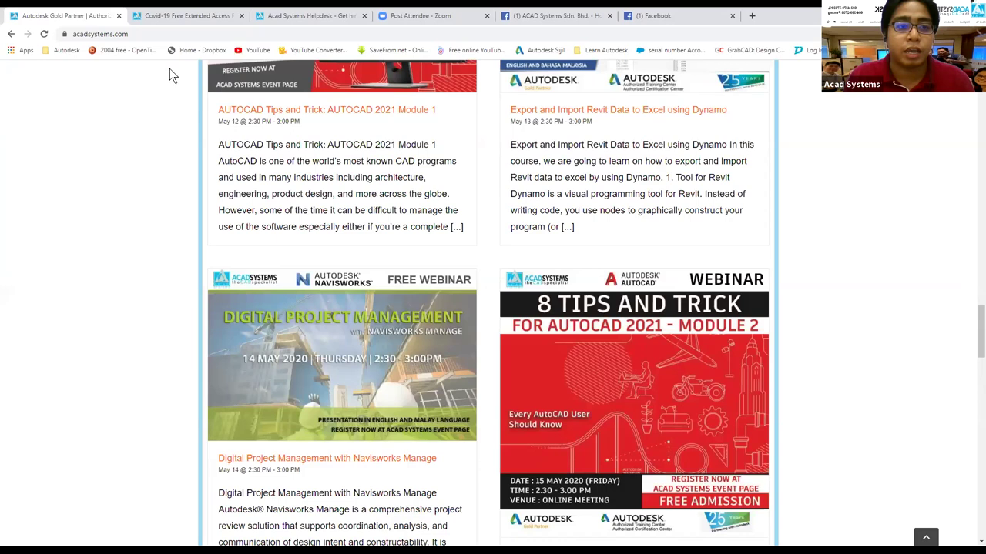
scroll(169, 68, up, 5)
scroll(485, 166, up, 10)
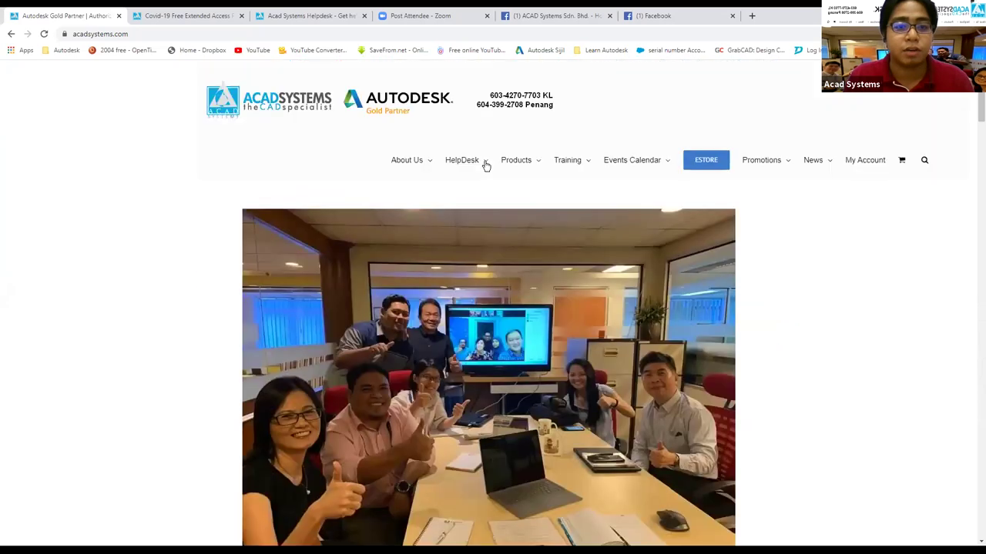
mouse_move(462, 160)
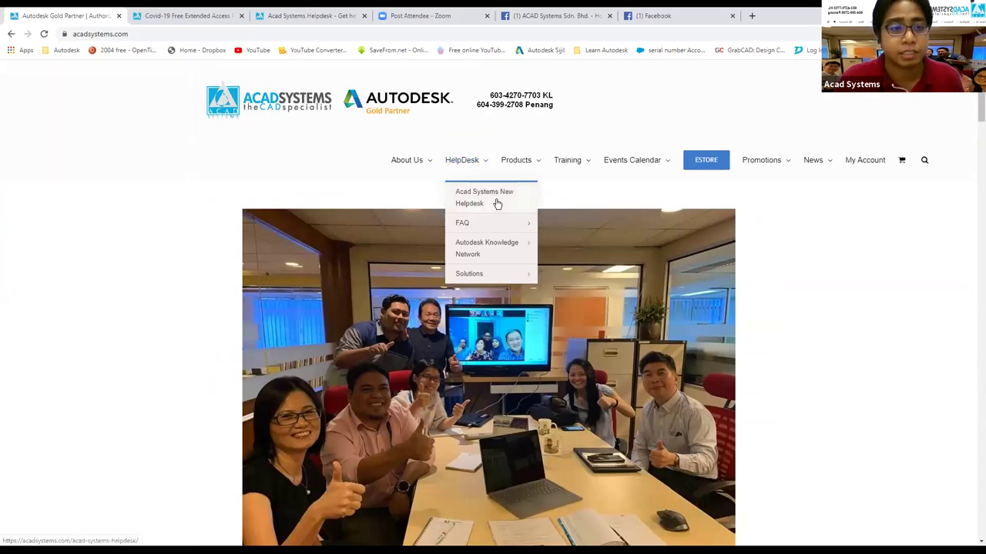
- Open Acad Systems New Helpdesk, continue as a guest, and begin the ticket's Subject field
click(489, 201)
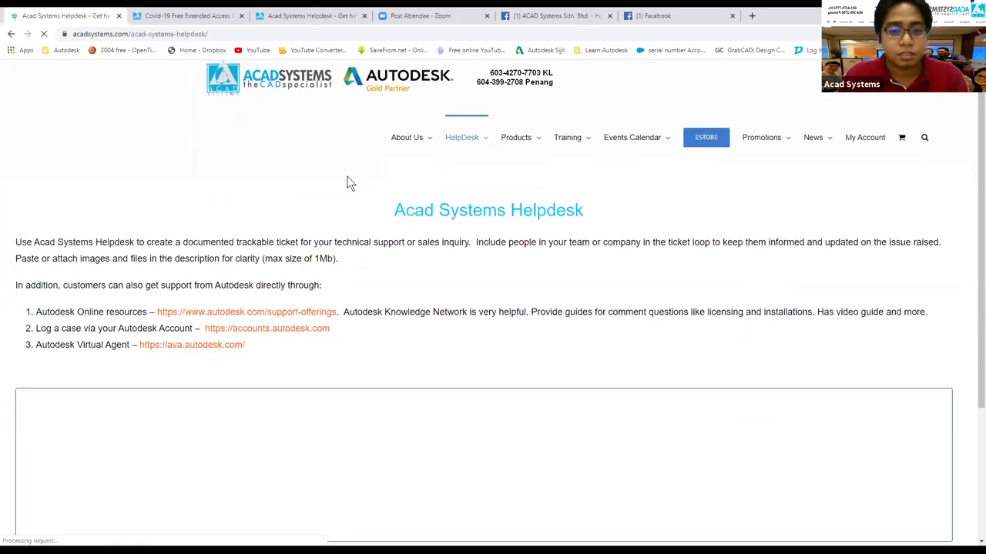
scroll(472, 217, down, 3)
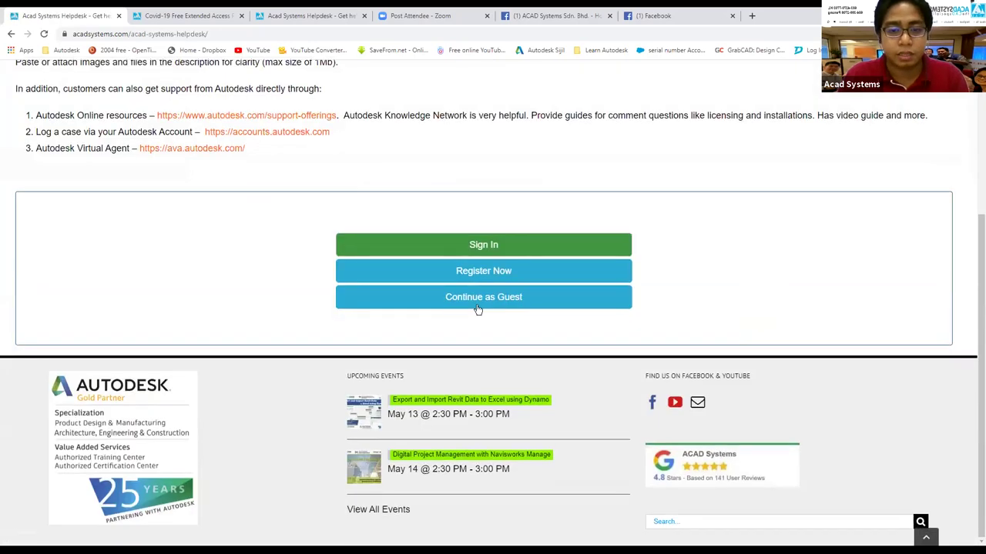
click(477, 308)
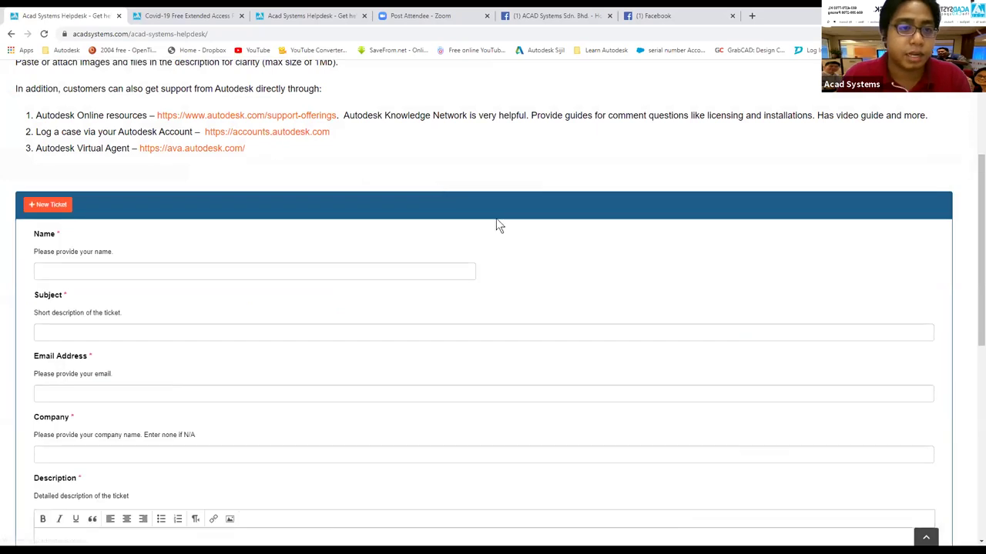
scroll(187, 326, down, 1)
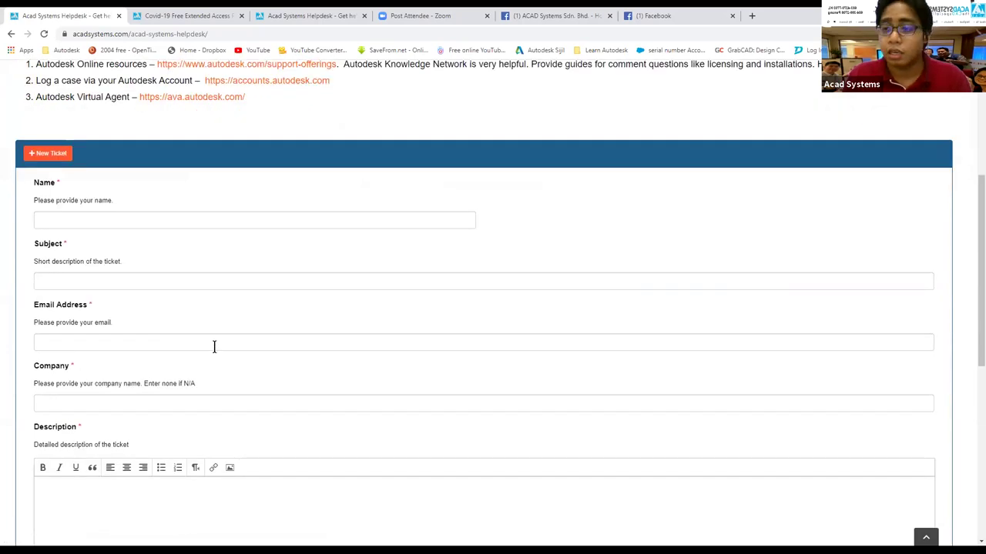
click(82, 281)
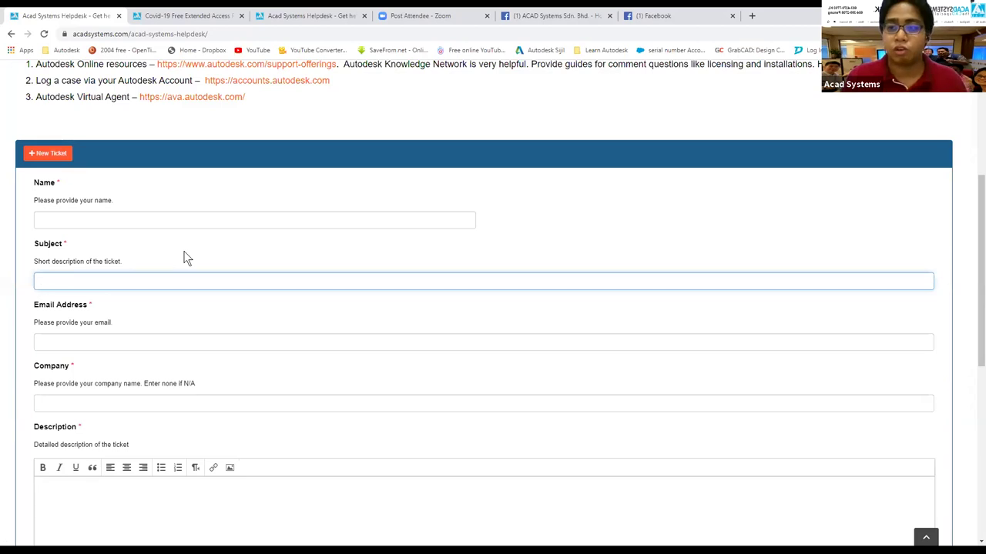
click(23, 363)
scroll(142, 355, down, 2)
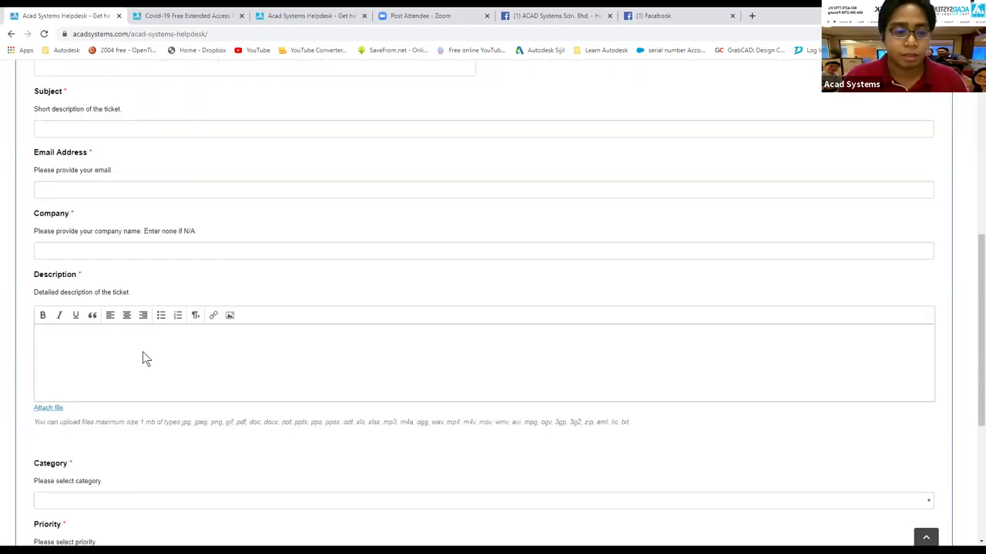
click(165, 359)
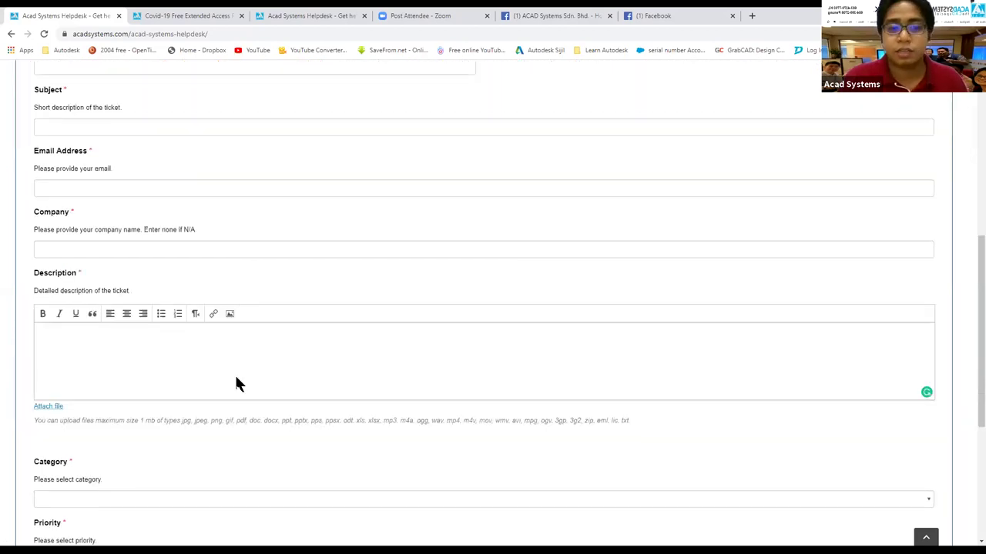
click(230, 314)
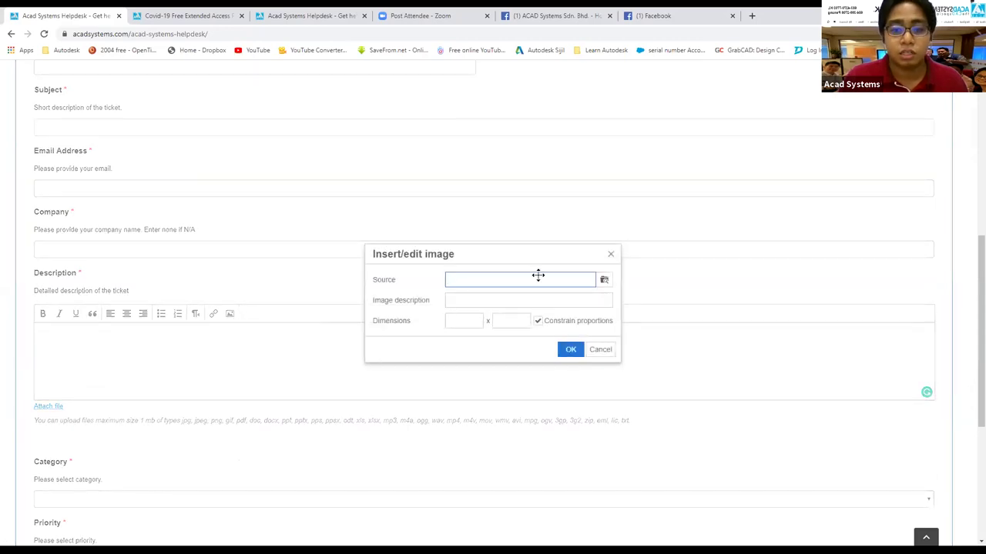
click(610, 254)
click(231, 314)
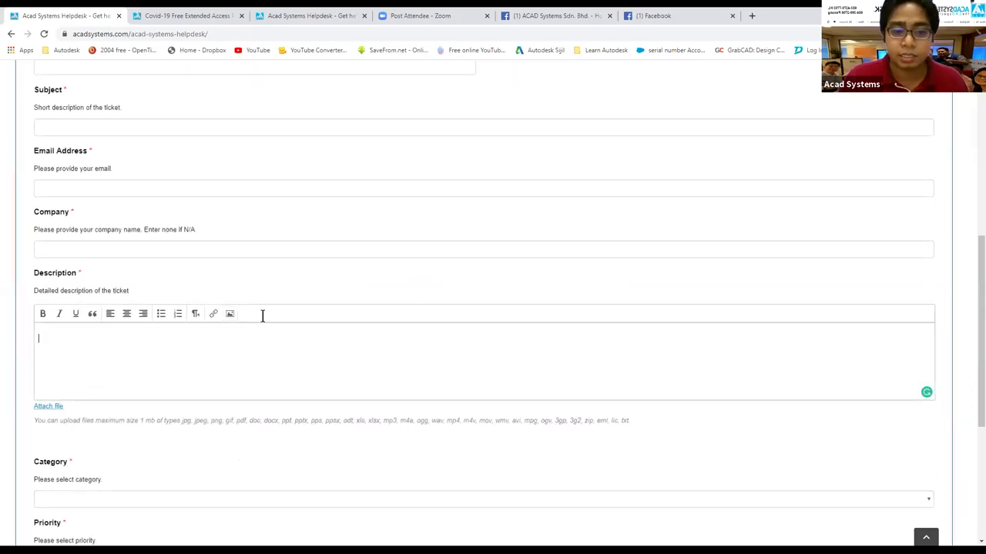
click(604, 279)
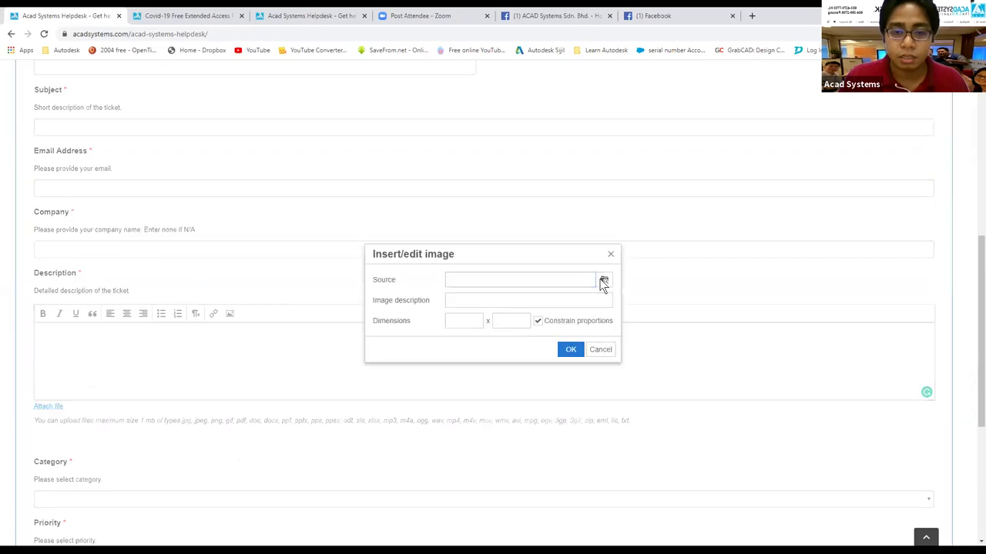
click(222, 272)
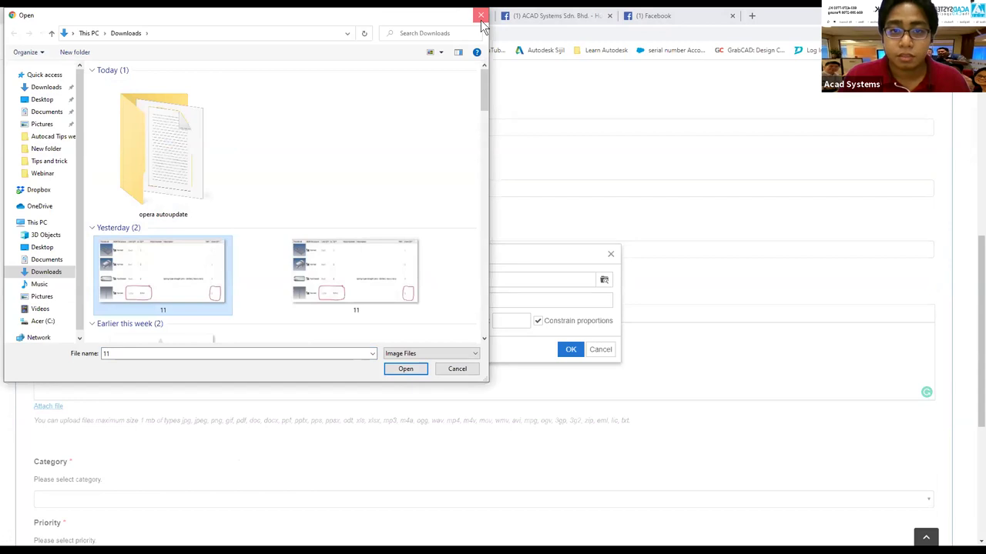
key(Escape)
key(Escape)
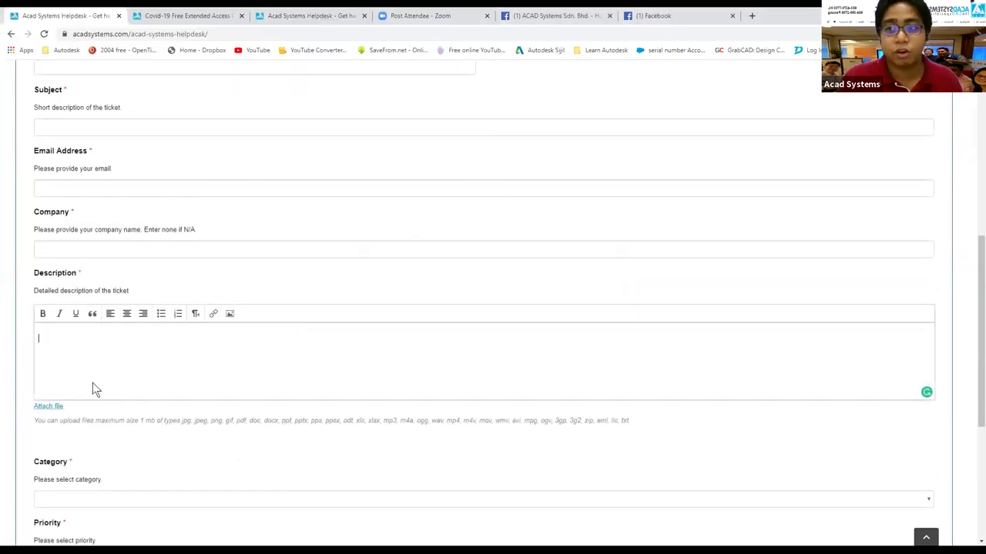
scroll(96, 374, down, 2)
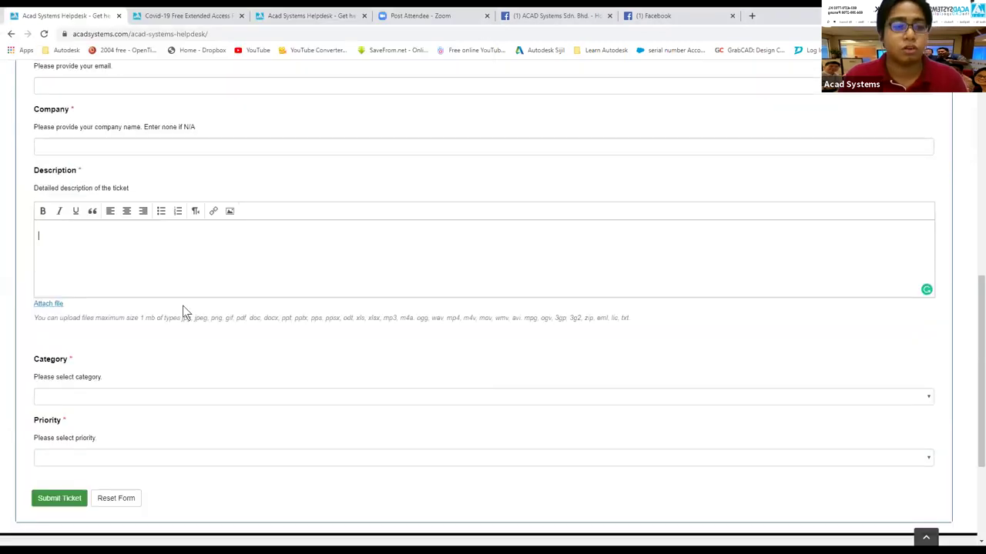
scroll(183, 305, down, 2)
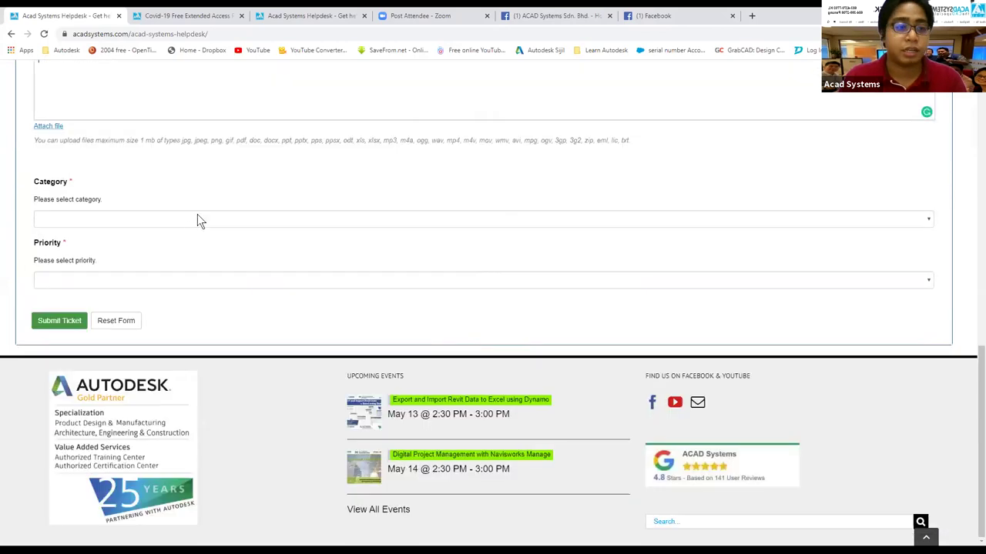
click(197, 220)
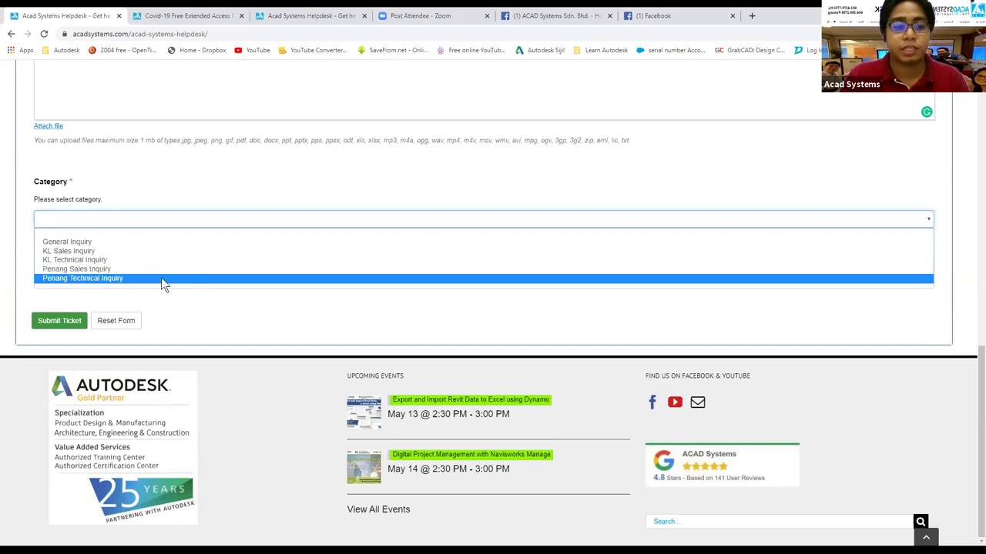
click(362, 308)
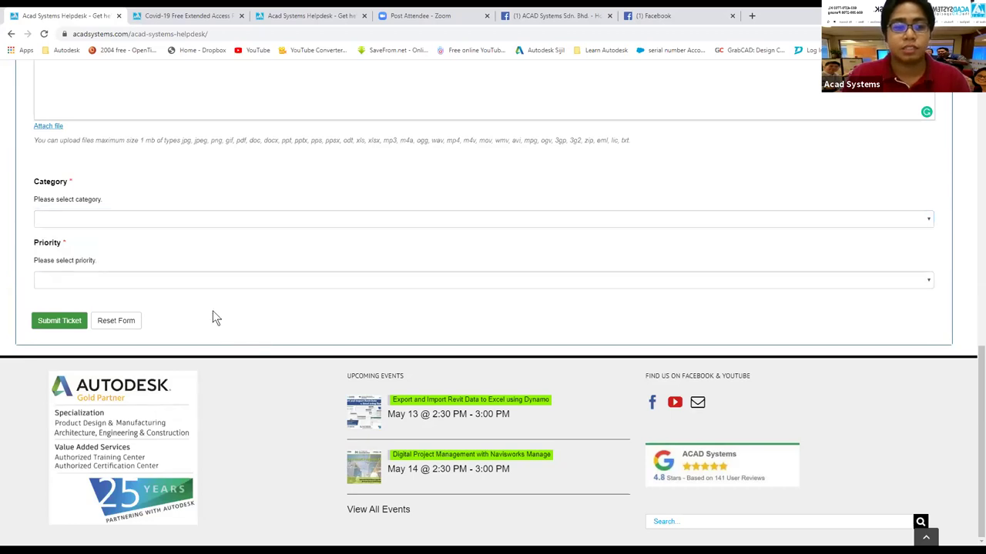
click(146, 281)
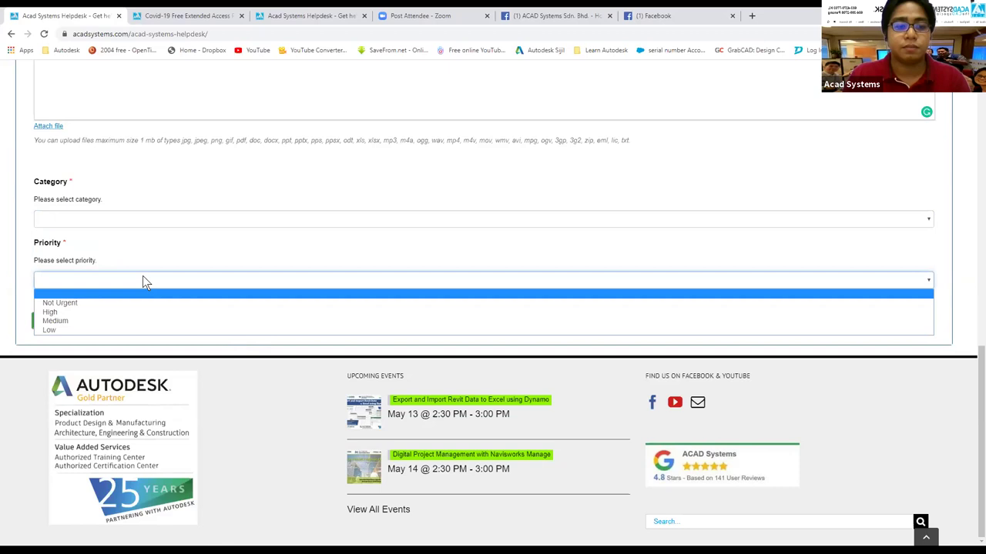
click(52, 317)
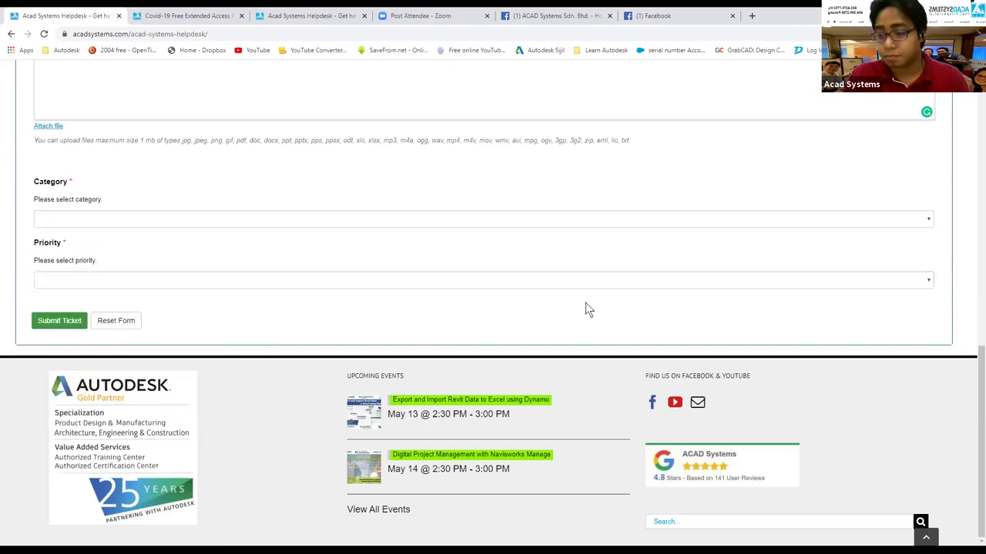